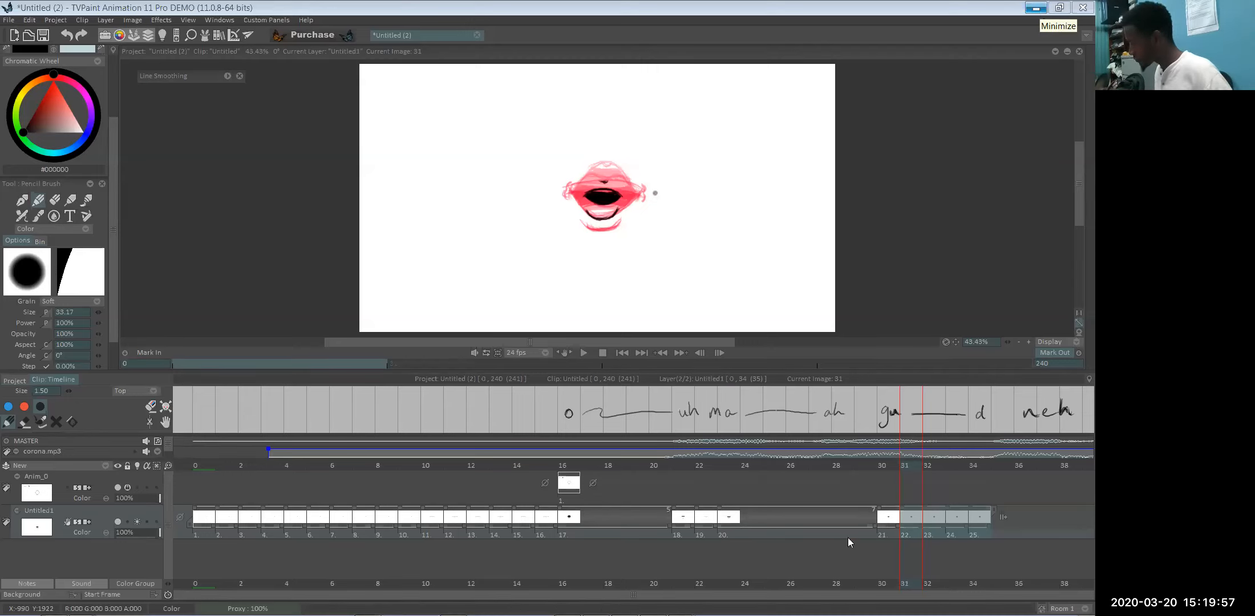
- Step through the mouth drawings at frames 30 to 34 of the Untitled1 layer
mouse_move(900, 536)
left_mouse_down()
mouse_move(886, 536)
mouse_move(880, 559)
mouse_move(984, 536)
left_mouse_up()
left_click(879, 563)
left_click(972, 546)
left_click(947, 568)
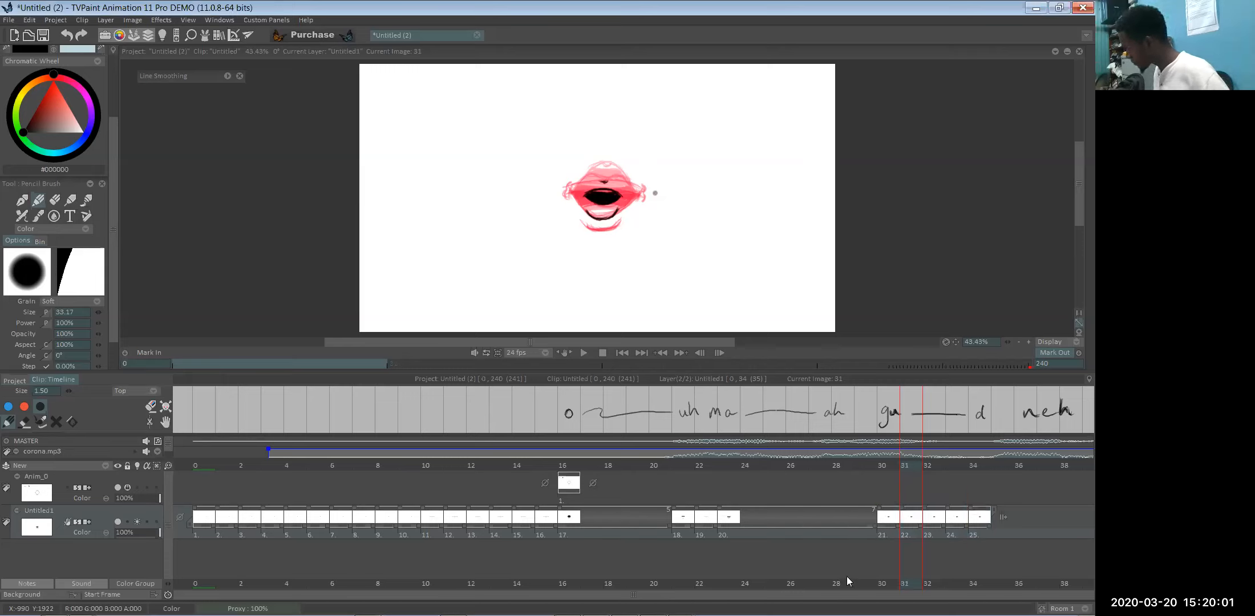
key("Left")
left_click(942, 557)
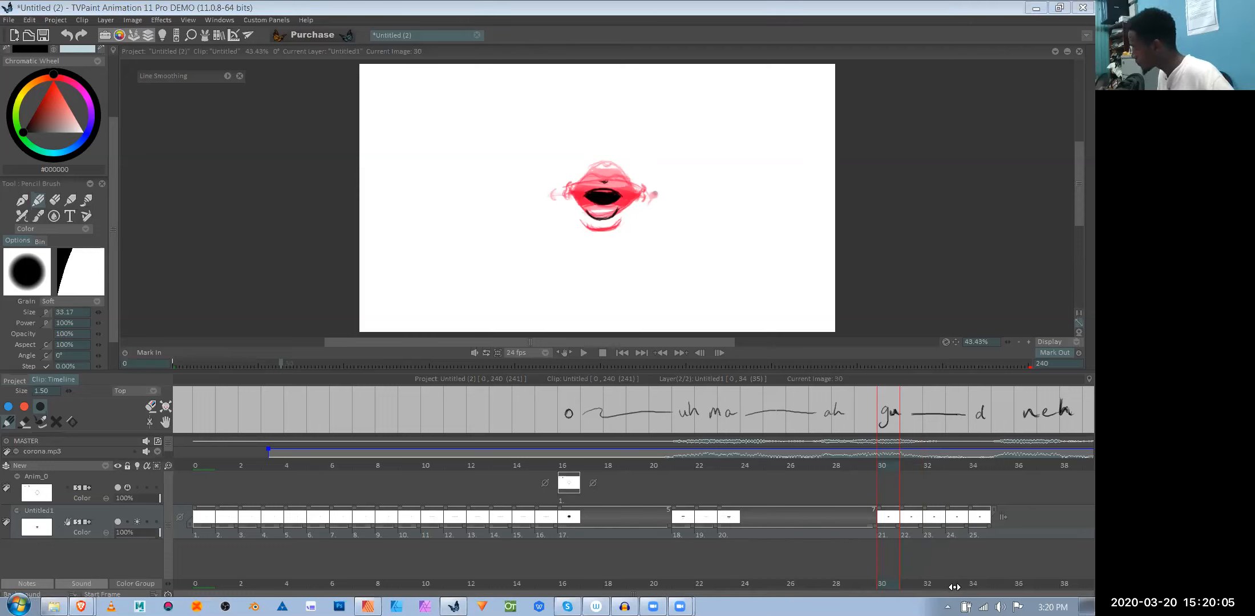
mouse_move(971, 589)
left_mouse_down()
mouse_move(880, 588)
mouse_move(972, 585)
left_mouse_up()
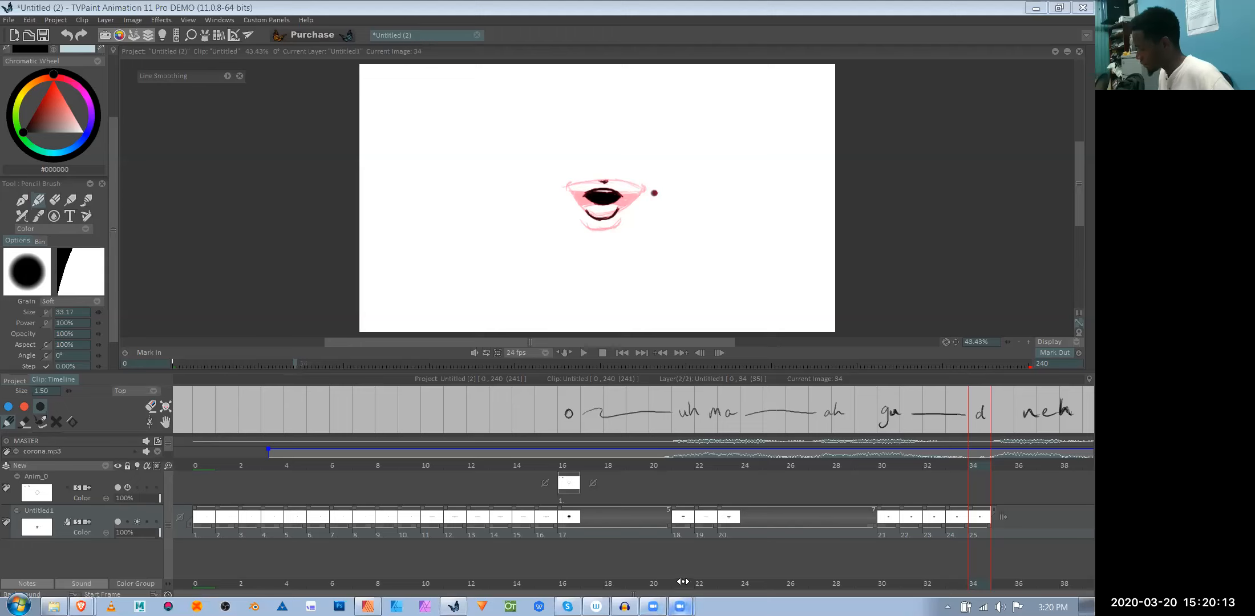
left_click(653, 607)
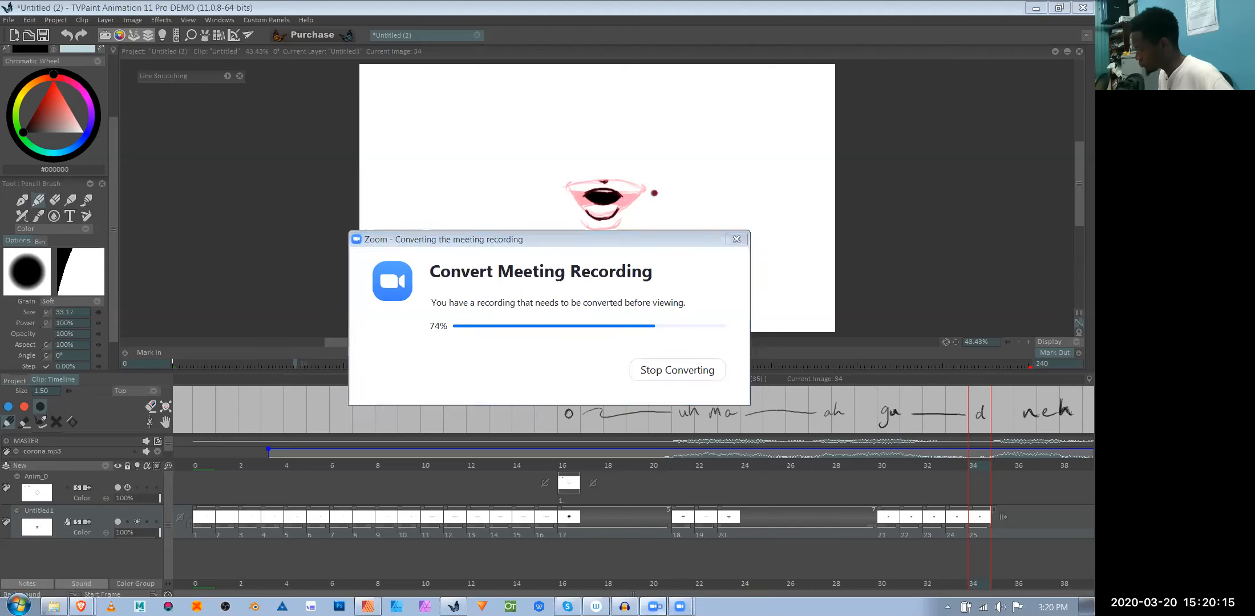
mouse_move(680, 609)
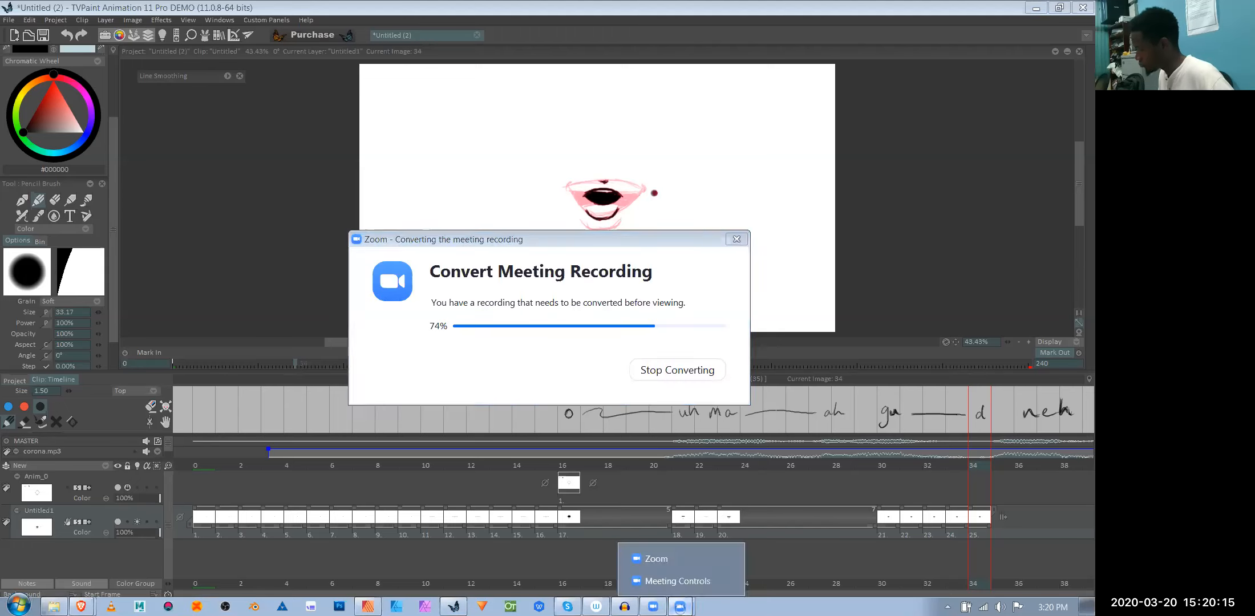
left_click(906, 555)
- Compare the mouth drawings at frames 31, 23, 21 and 16 of the Untitled1 layer
left_click(893, 531)
left_click(915, 532)
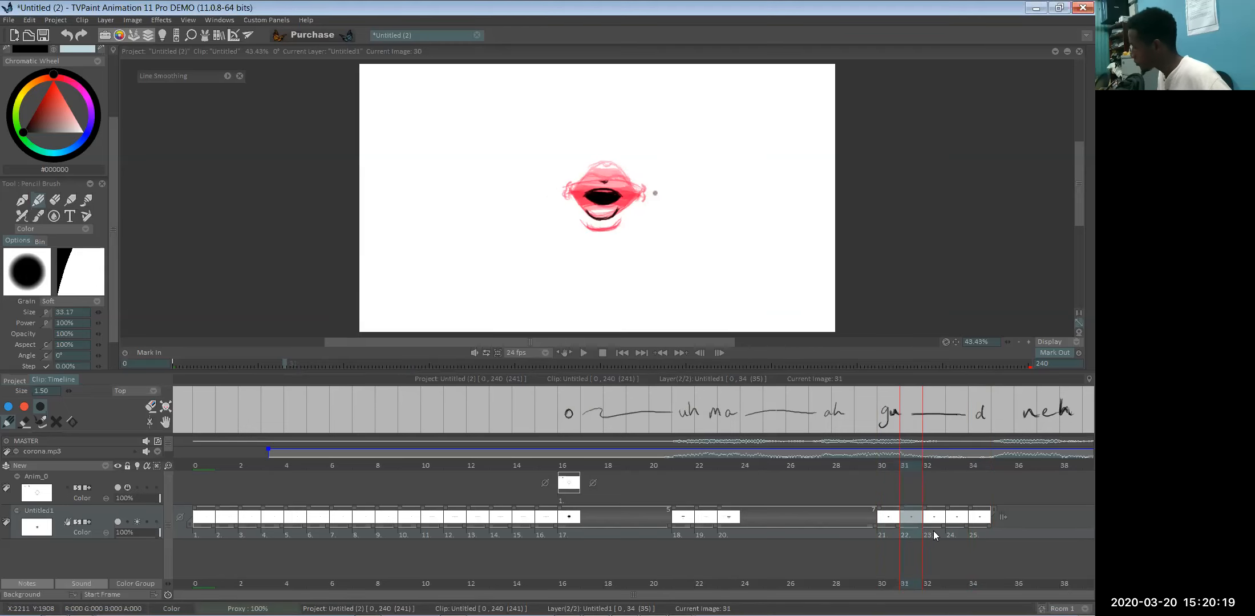
left_click(725, 532)
left_click(709, 535)
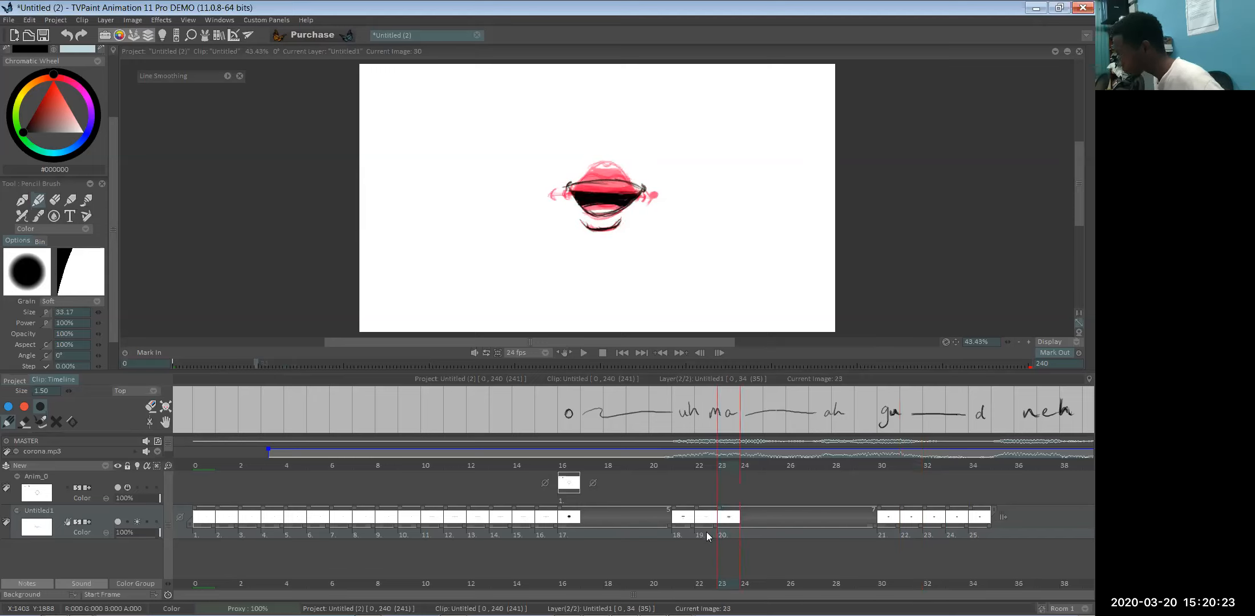
left_click(685, 532)
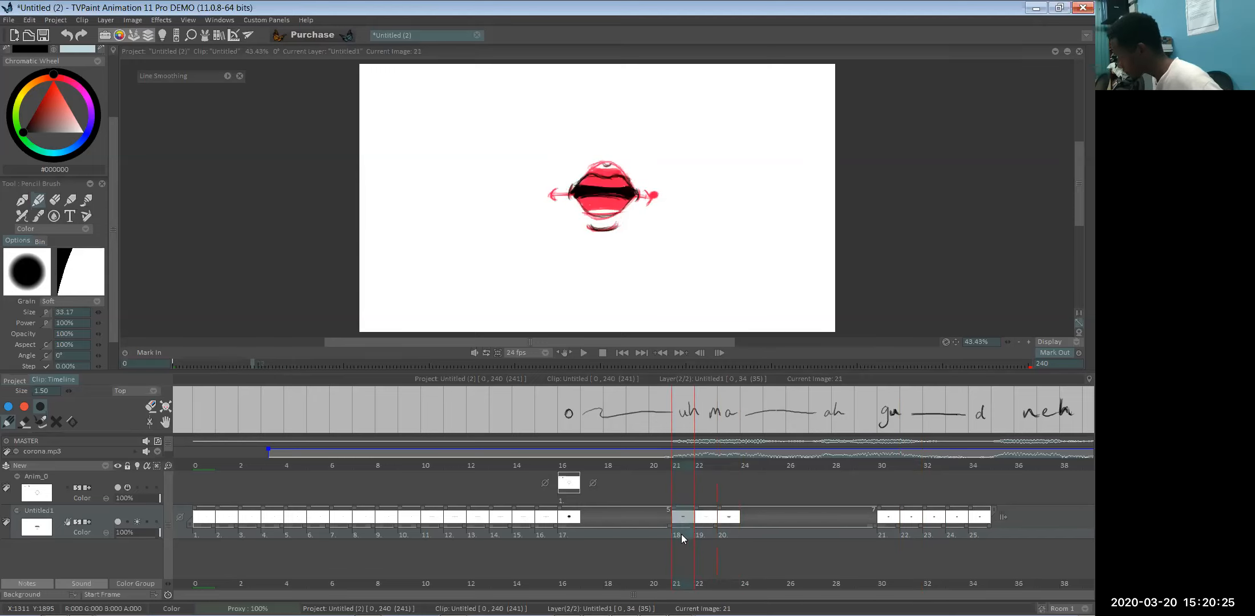
left_click(570, 533)
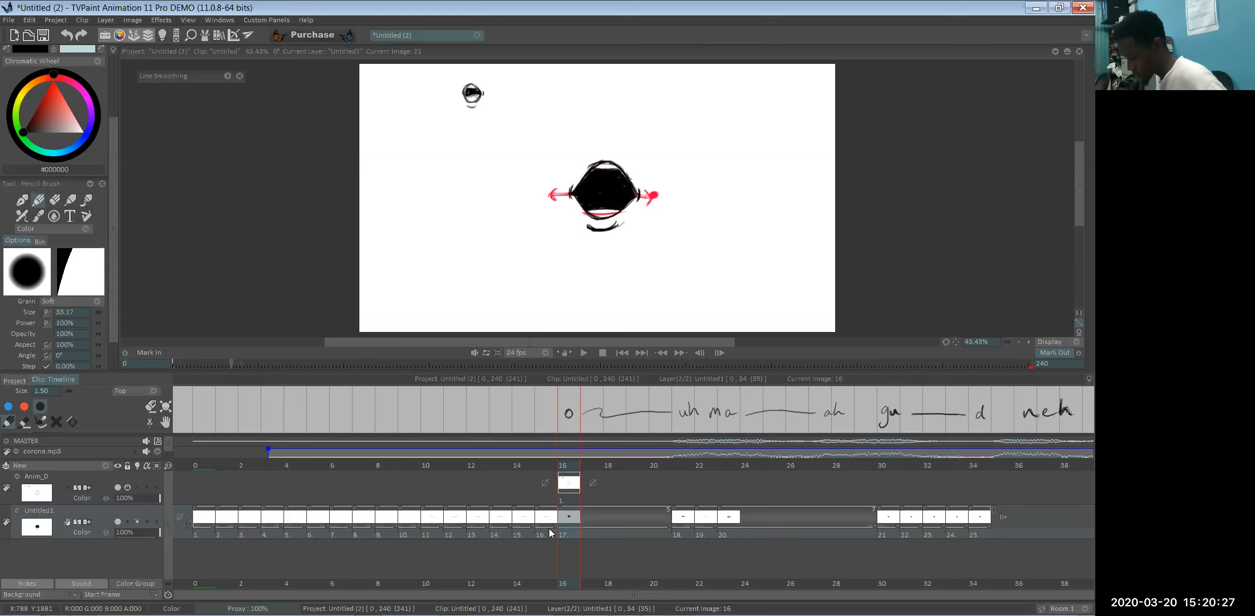
- Turn off the light table on the Untitled1 layer and check the mouth drawings at frames 21, 23 and 30
left_click(136, 523)
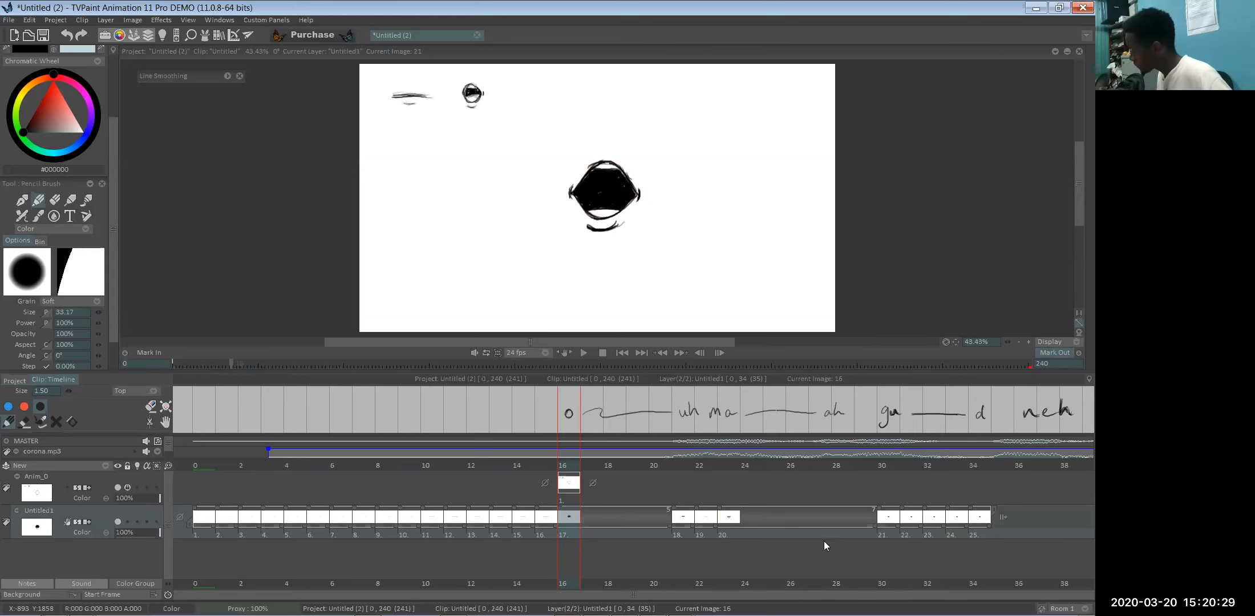
left_click(683, 535)
left_click(733, 535)
left_click(884, 532)
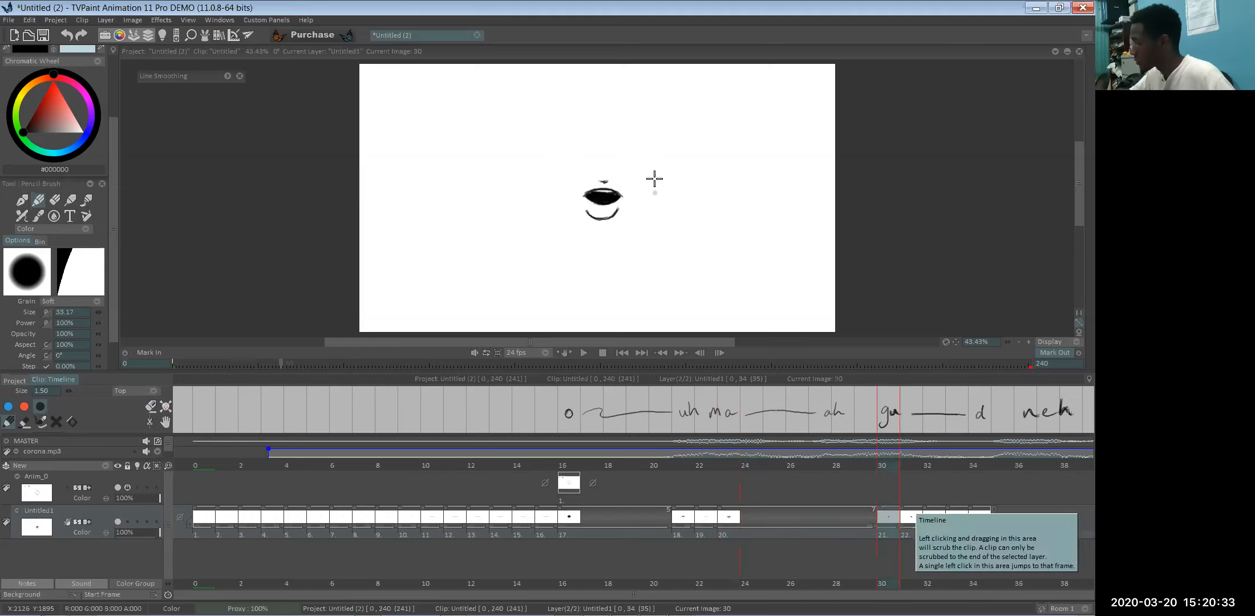
- Erase the stray dot beside the mouth drawing at frame 30
key("e")
left_click(921, 521)
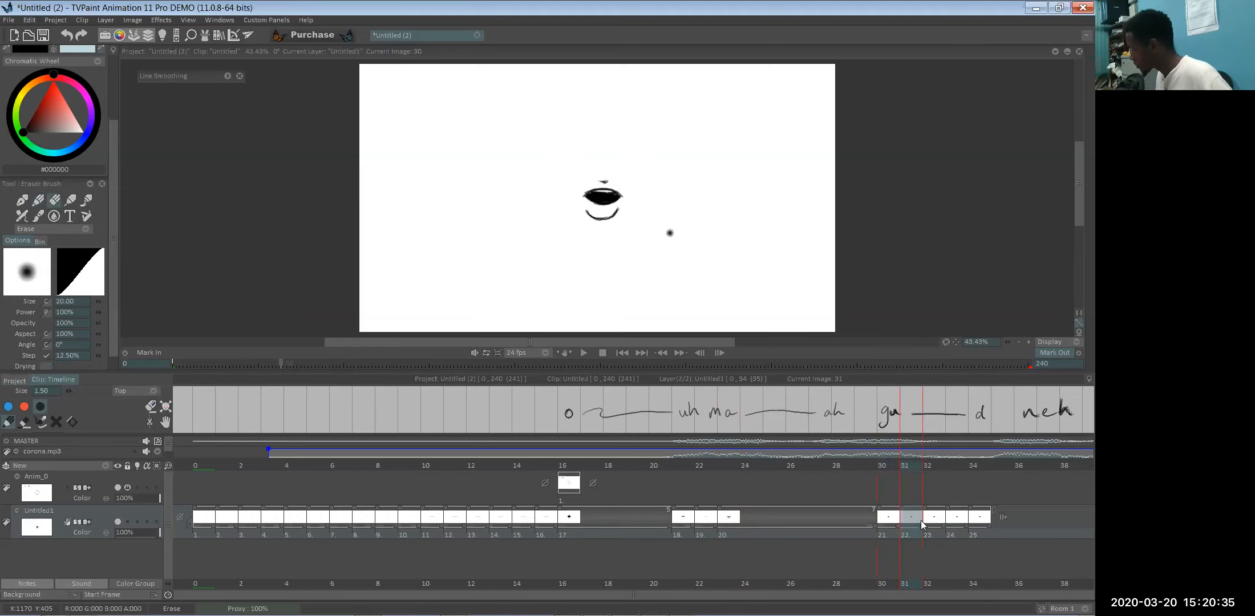
key("e")
- Shorten the Untitled1 layer so it ends at frame 30, removing the drawings at frames 31 to 34
left_click(988, 525)
left_click_drag(991, 515, 895, 524)
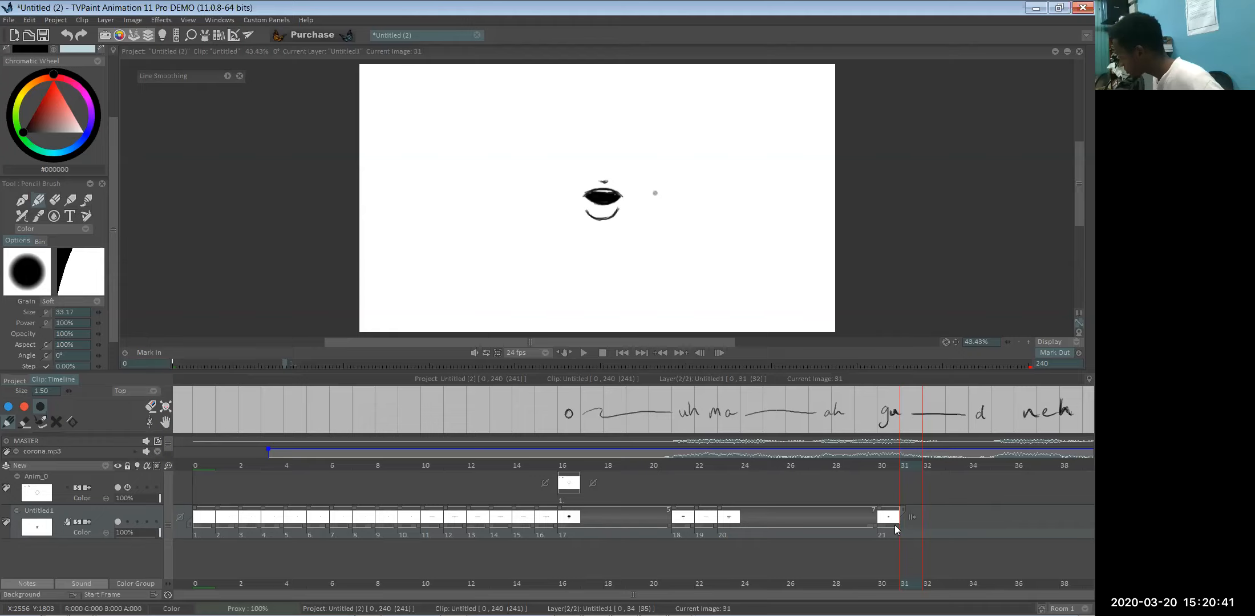
left_click(524, 339)
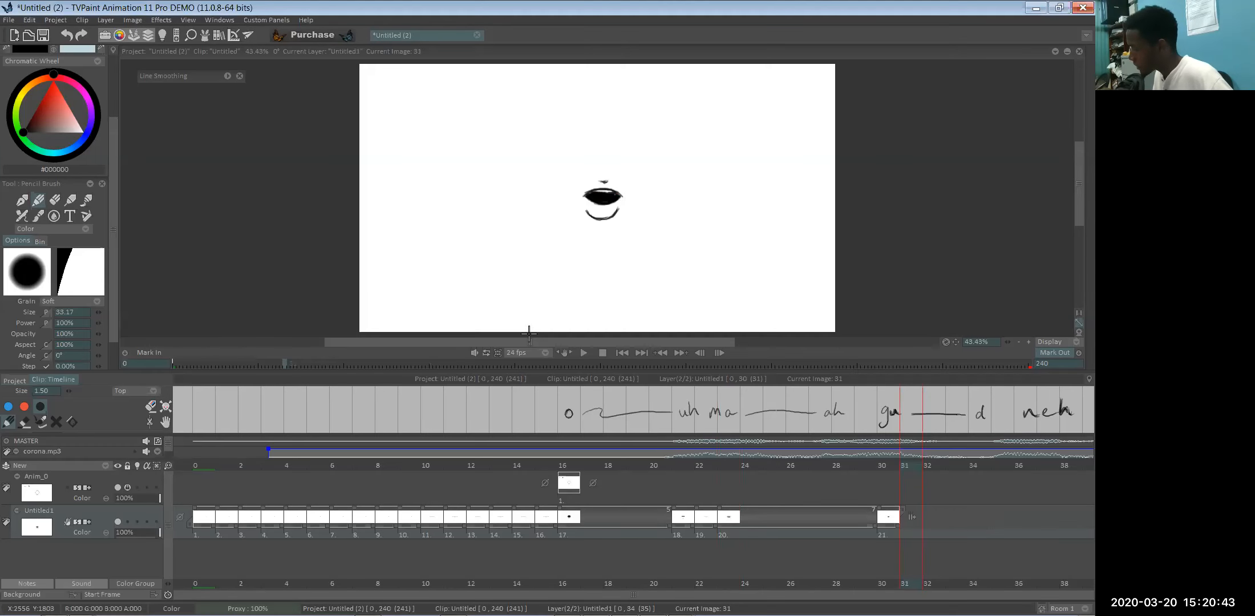
- Extend the closed-mouth drawing at frame 10 back to frame 0, replacing the drawings before it
mouse_move(877, 585)
left_mouse_down()
mouse_move(205, 588)
mouse_move(567, 561)
mouse_move(546, 559)
left_mouse_up()
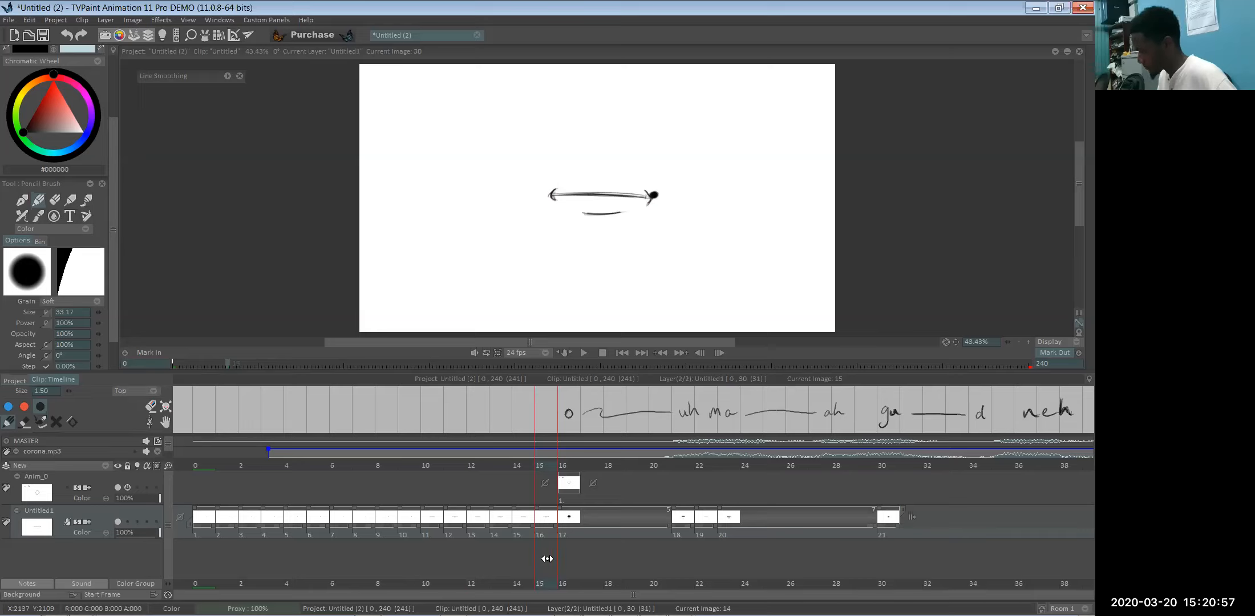
left_click_drag(547, 558, 197, 558)
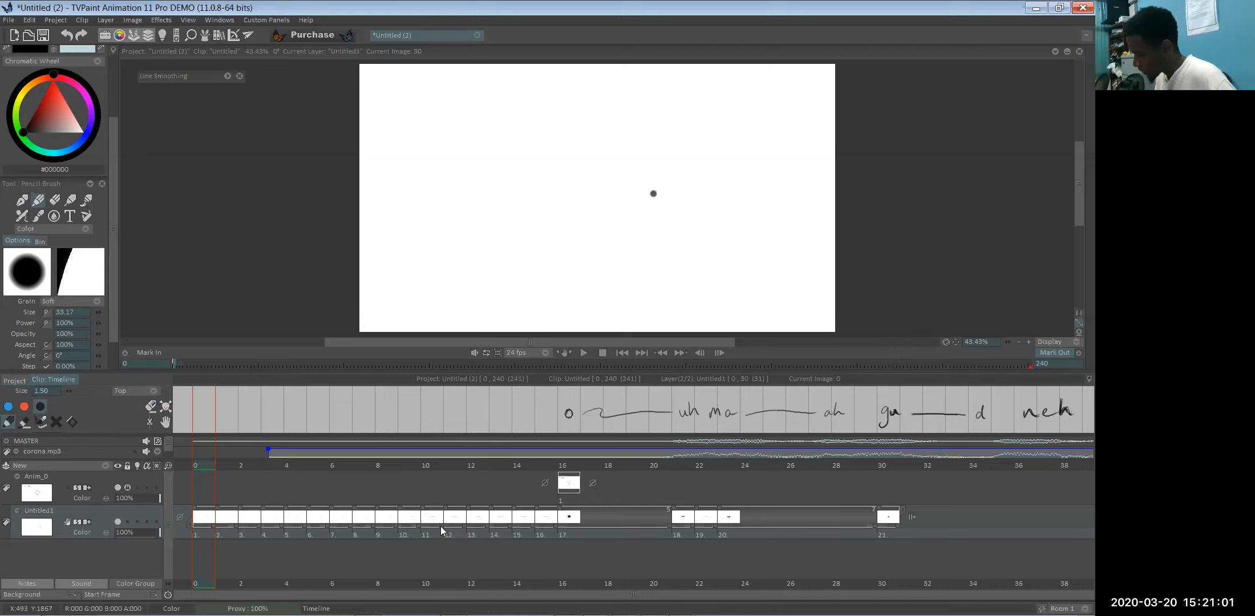
mouse_move(424, 513)
left_mouse_down()
mouse_move(172, 528)
mouse_move(189, 528)
left_mouse_up()
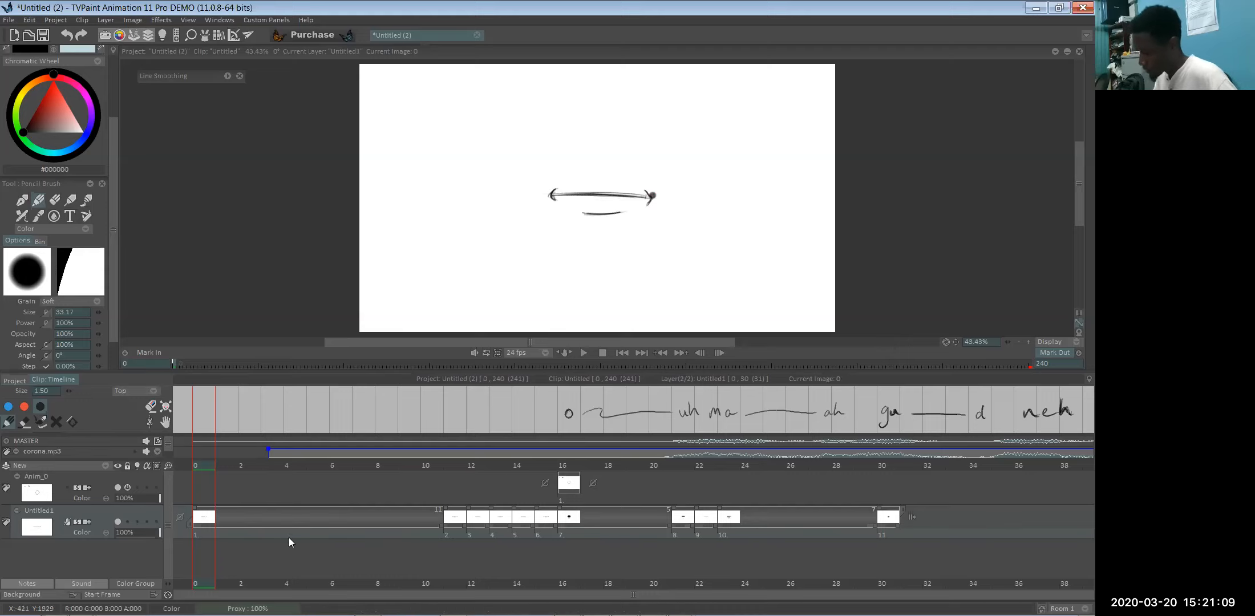
- Scrub through the clip and shift the corona.mp3 audio earlier so it starts at frame 0
mouse_move(203, 584)
left_mouse_down()
mouse_move(549, 583)
mouse_move(590, 569)
mouse_move(434, 584)
left_mouse_up()
mouse_move(530, 586)
left_mouse_down()
mouse_move(664, 573)
mouse_move(493, 585)
mouse_move(856, 585)
mouse_move(637, 593)
mouse_move(809, 588)
left_mouse_up()
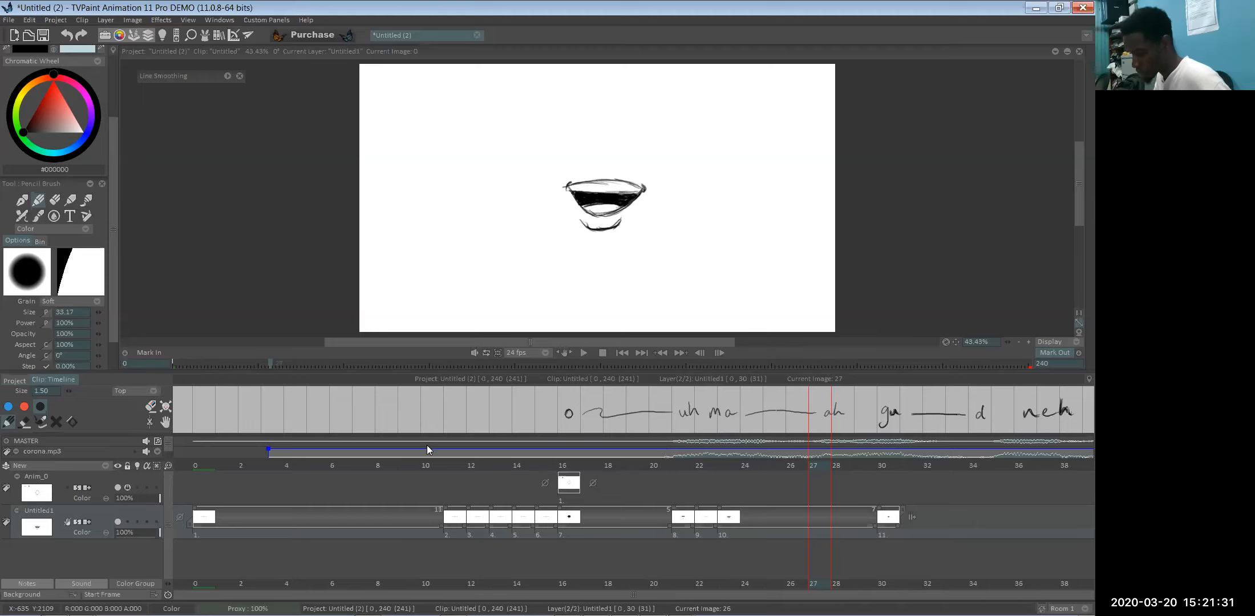
left_click_drag(291, 457, 255, 466)
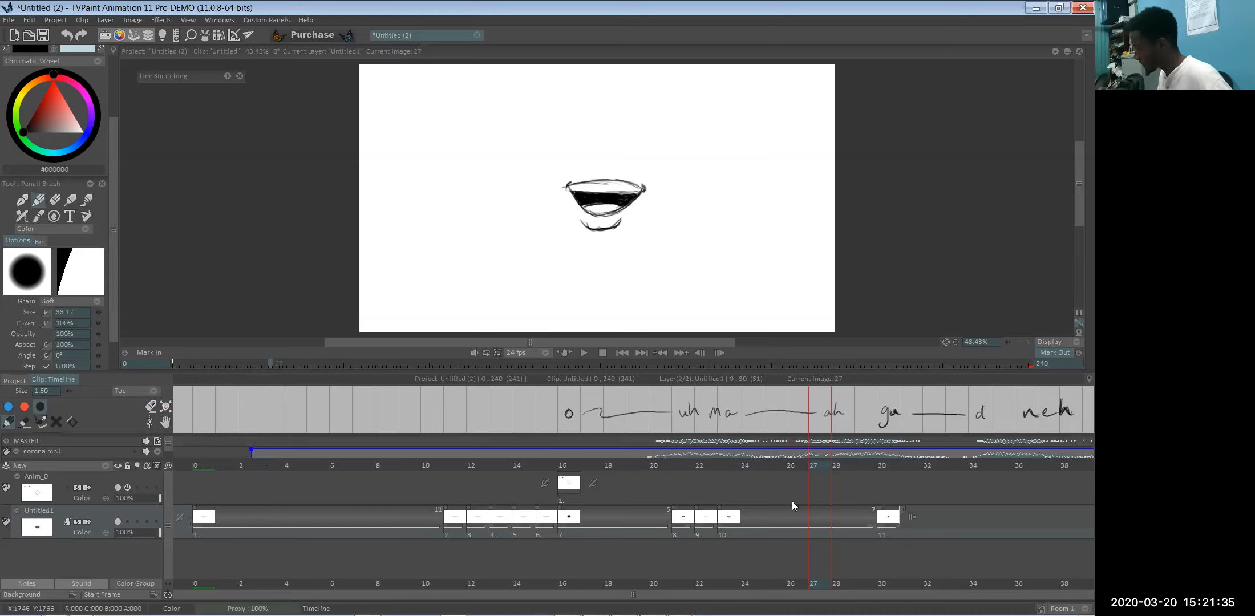
mouse_move(819, 583)
left_mouse_down()
mouse_move(500, 590)
mouse_move(567, 592)
left_mouse_up()
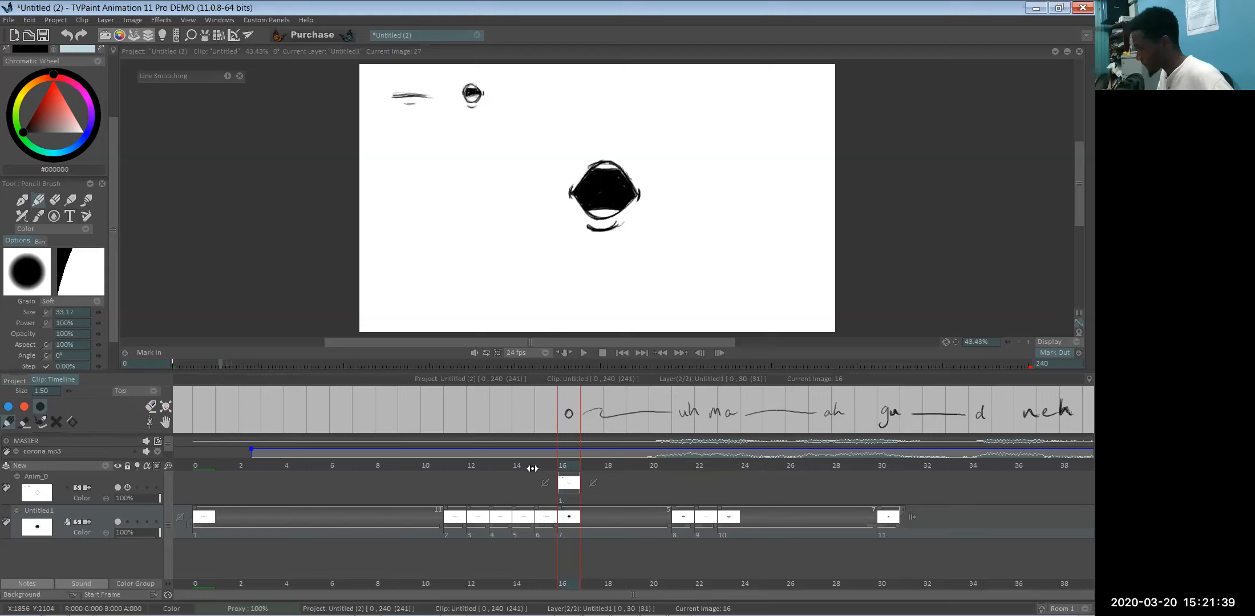
left_click_drag(535, 454, 479, 457)
- Hold the closed-mouth drawing over frames 11 to 14 and extend the open-mouth drawing back to frame 15
left_click_drag(501, 597, 542, 571)
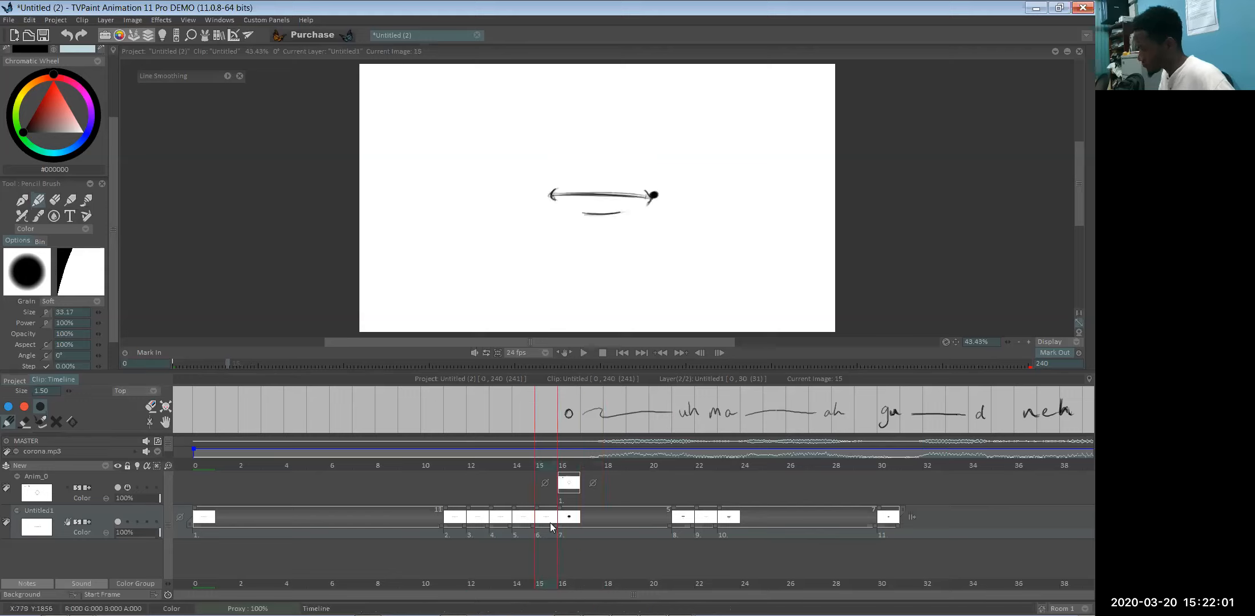
mouse_move(464, 525)
left_mouse_down()
mouse_move(562, 531)
mouse_move(472, 525)
left_mouse_up()
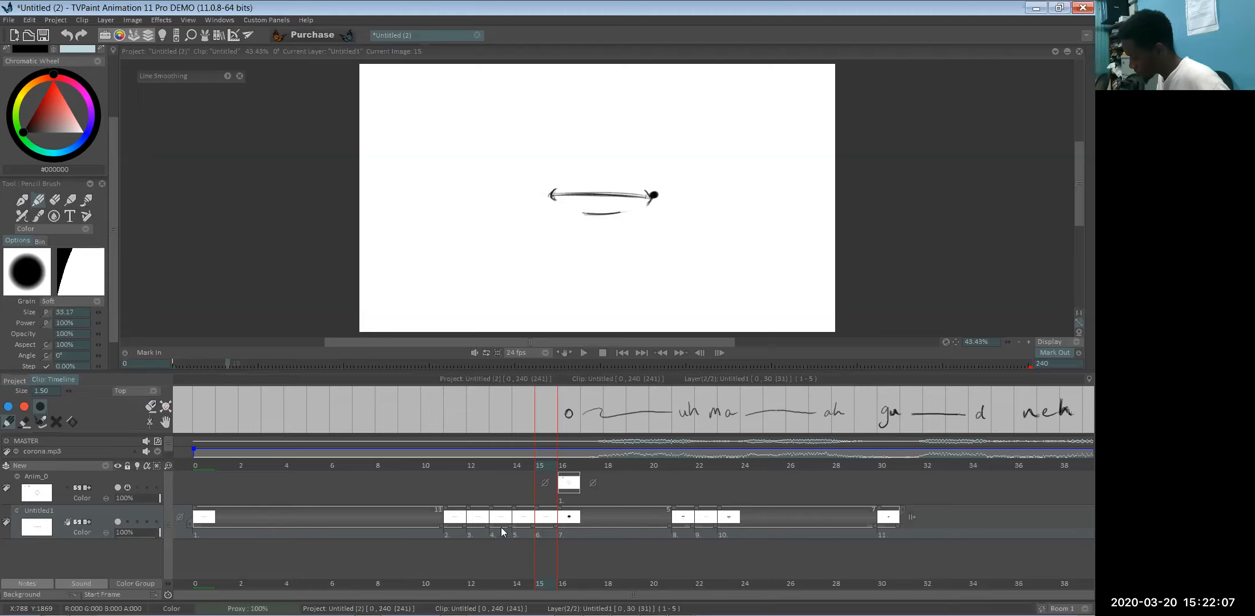
mouse_move(560, 513)
left_mouse_down()
mouse_move(476, 516)
mouse_move(542, 515)
left_mouse_up()
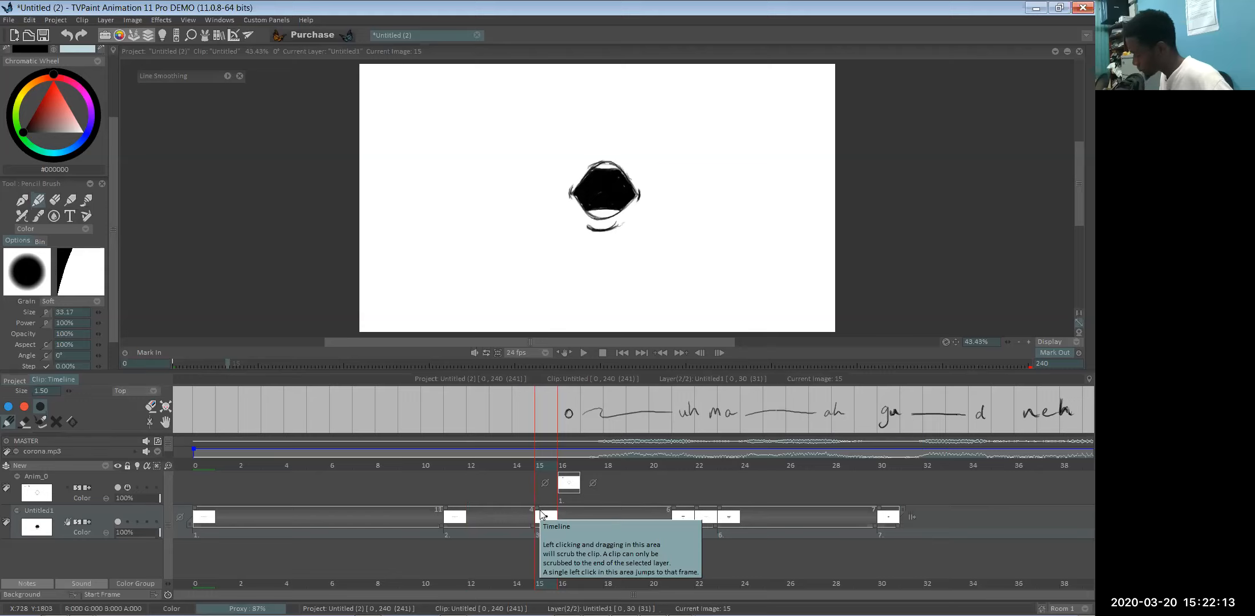
- Erase the stray dot at the corner of the closed-mouth drawing at frame 11
left_click(455, 528)
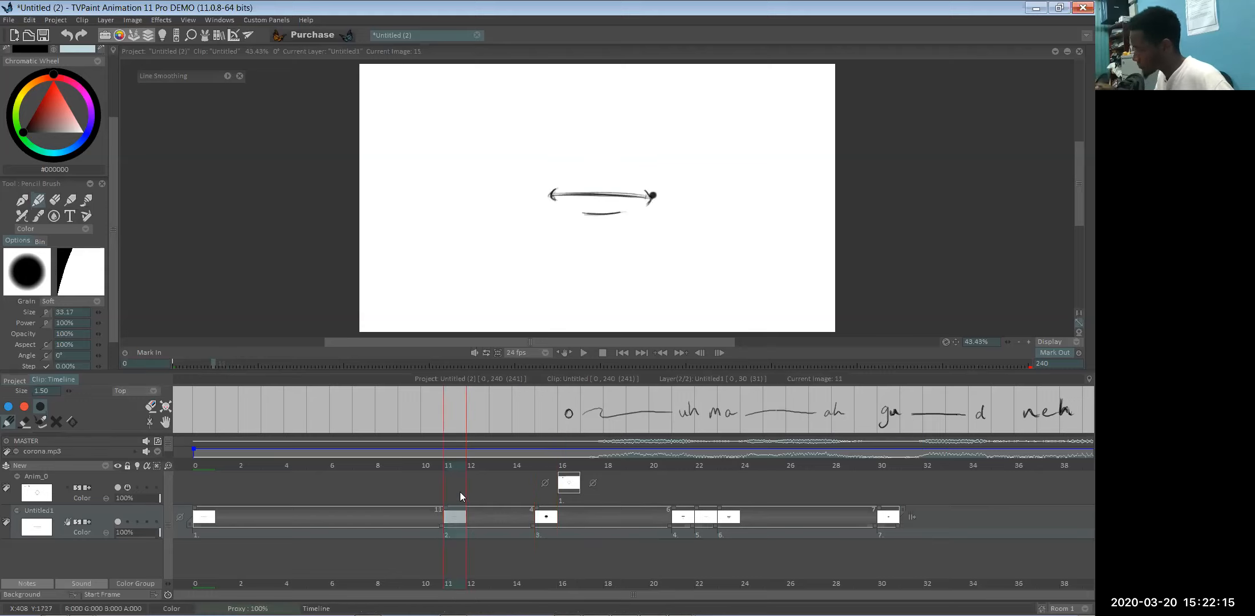
key("e")
left_click_drag(655, 188, 654, 191)
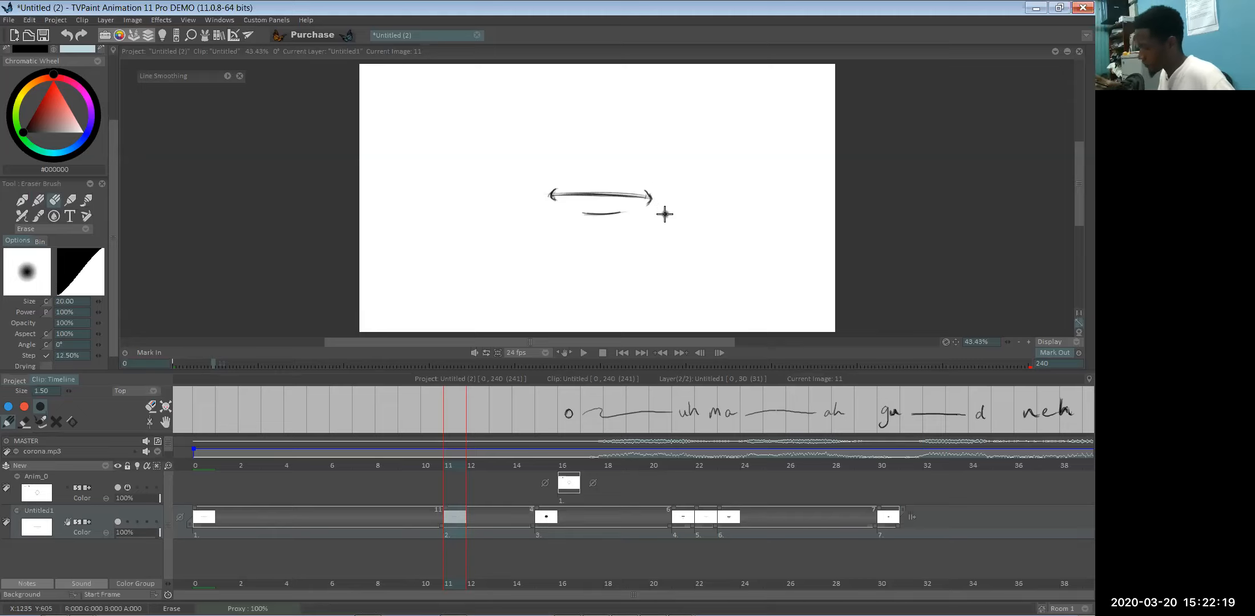
key("e")
- Try to erase the mouth at frame 16 on the Untitled1 layer, and undo the erasing
mouse_move(451, 583)
left_mouse_down()
mouse_move(636, 572)
mouse_move(536, 569)
mouse_move(566, 566)
left_mouse_up()
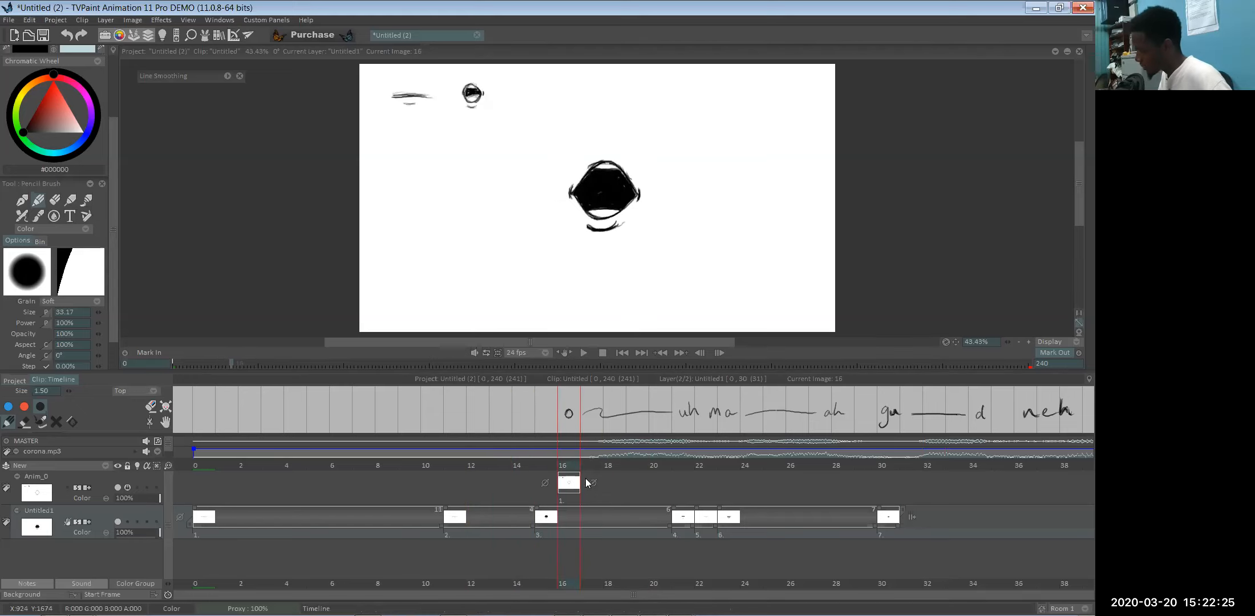
key("e")
mouse_move(608, 162)
left_mouse_down()
mouse_move(564, 198)
mouse_move(632, 135)
mouse_move(646, 147)
mouse_move(633, 159)
mouse_move(654, 151)
mouse_move(562, 219)
mouse_move(628, 182)
mouse_move(553, 247)
mouse_move(588, 235)
left_mouse_up()
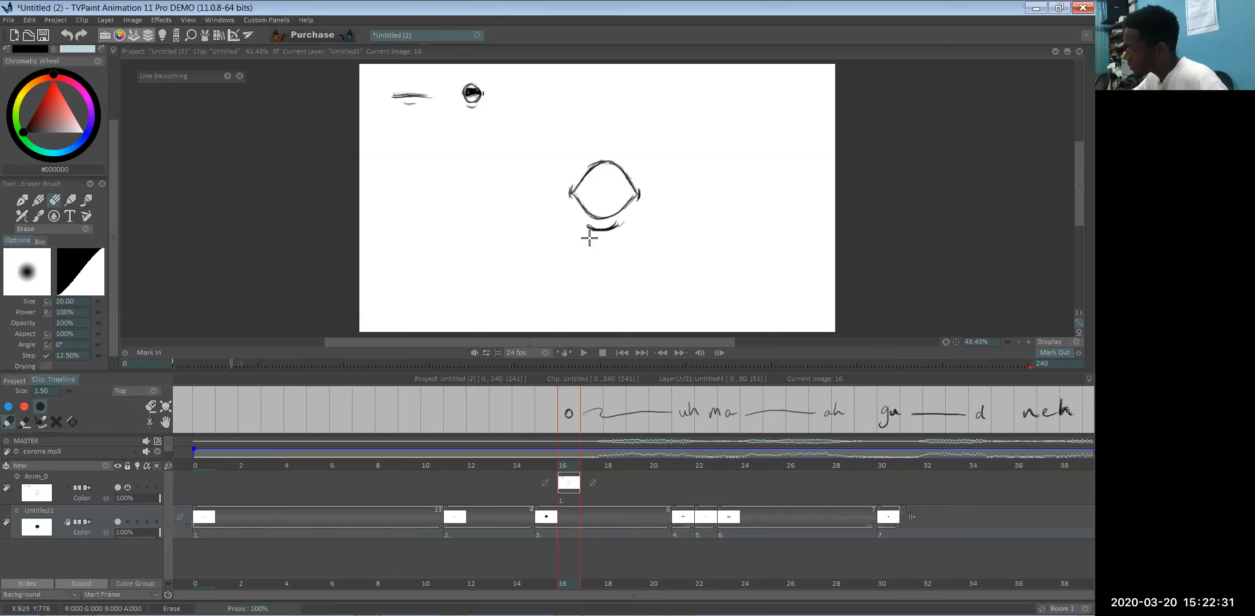
mouse_move(661, 194)
left_mouse_down()
mouse_move(596, 234)
mouse_move(609, 230)
left_mouse_up()
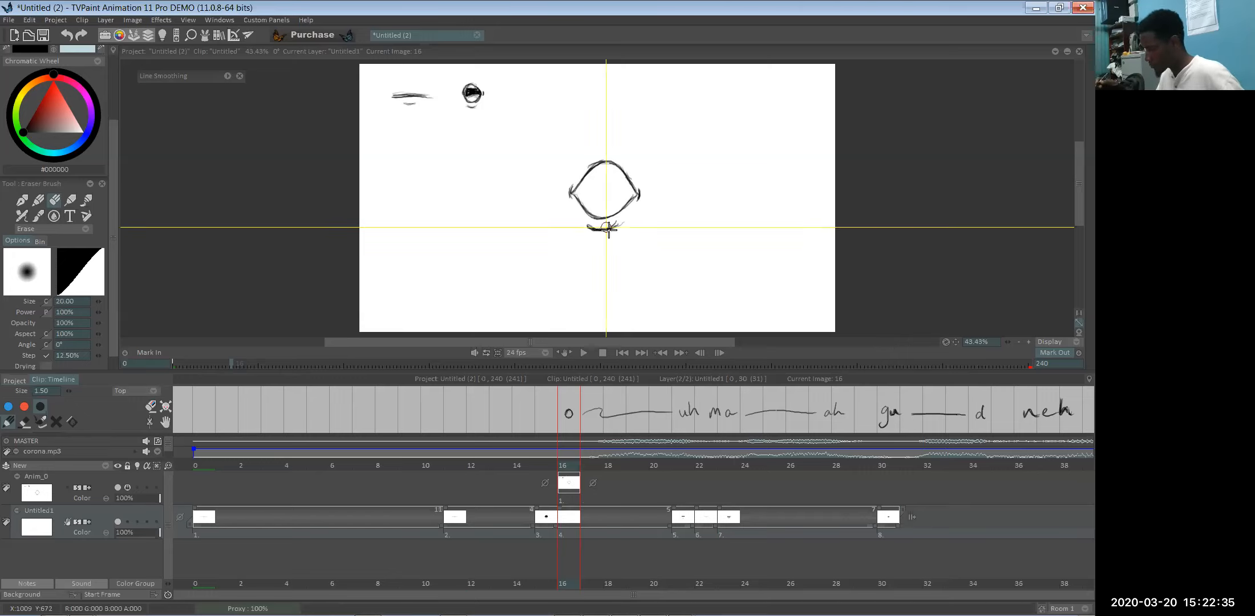
left_click(571, 483)
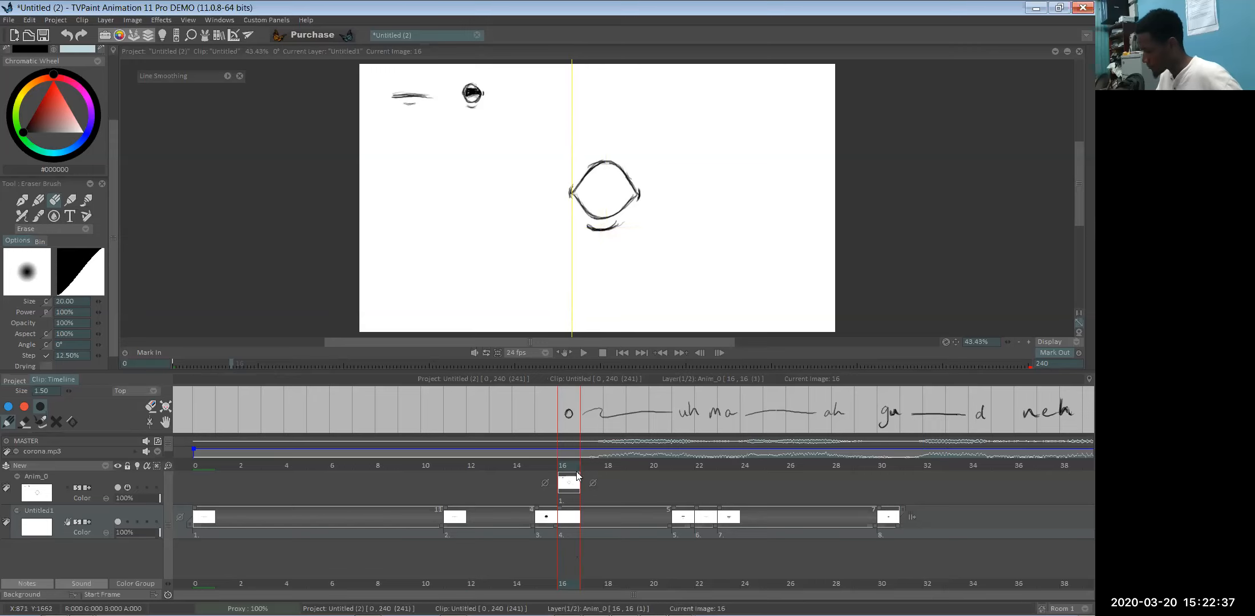
key("ctrl+z")
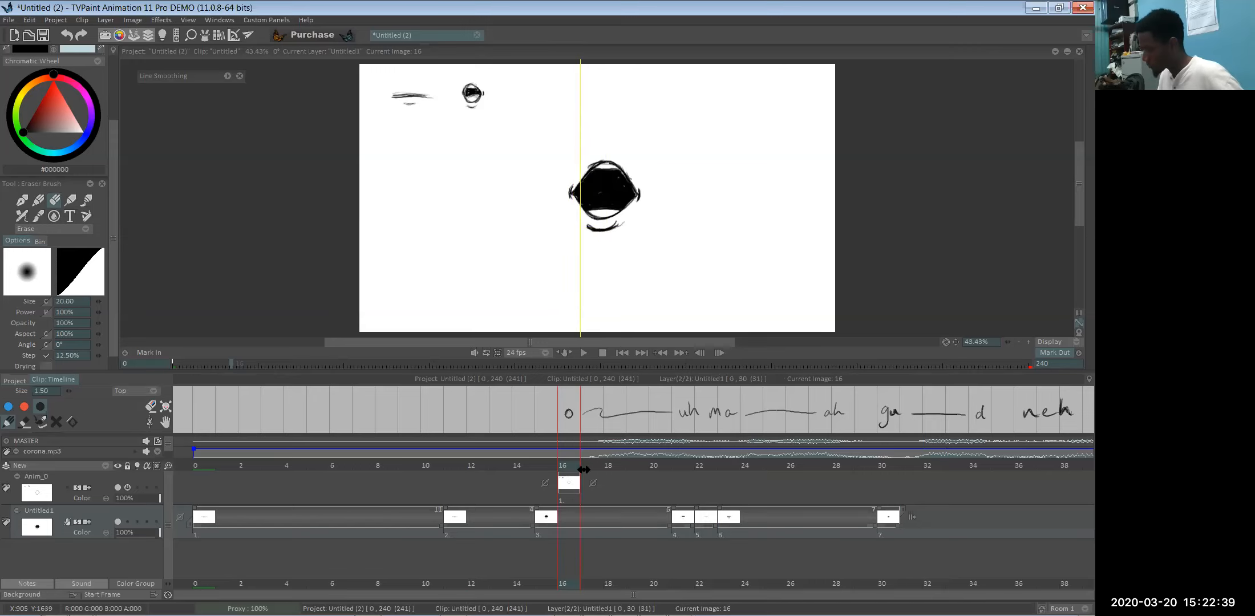
- Erase the large mouth outline from the Anim_0 layer's drawing at frame 16
key("b")
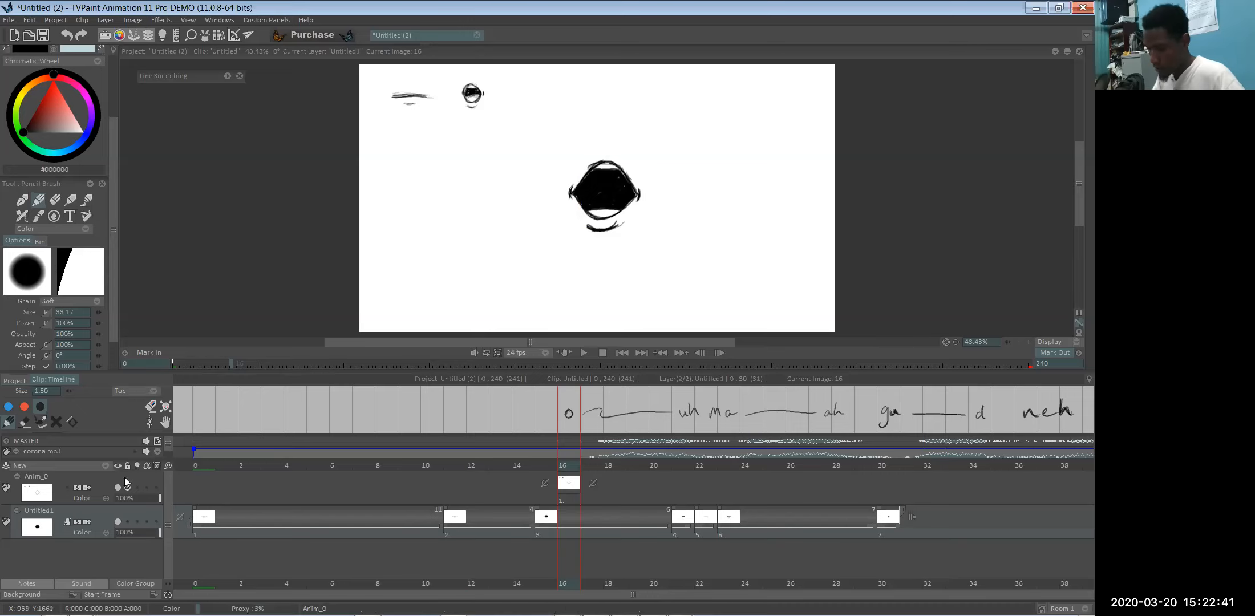
left_click(573, 481)
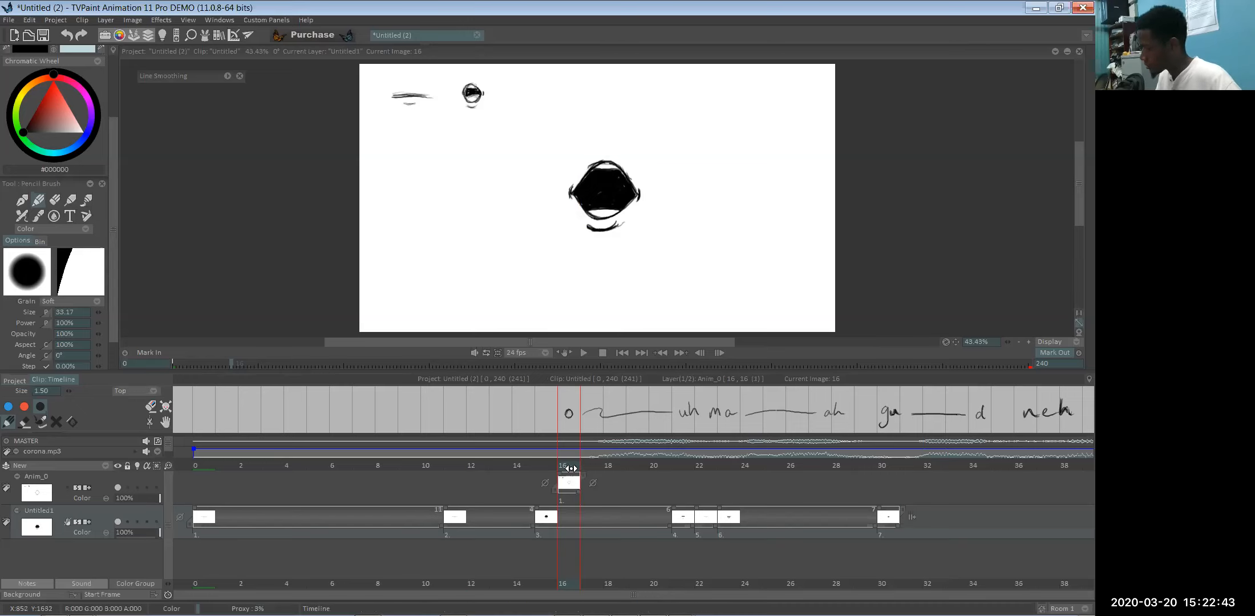
key("e")
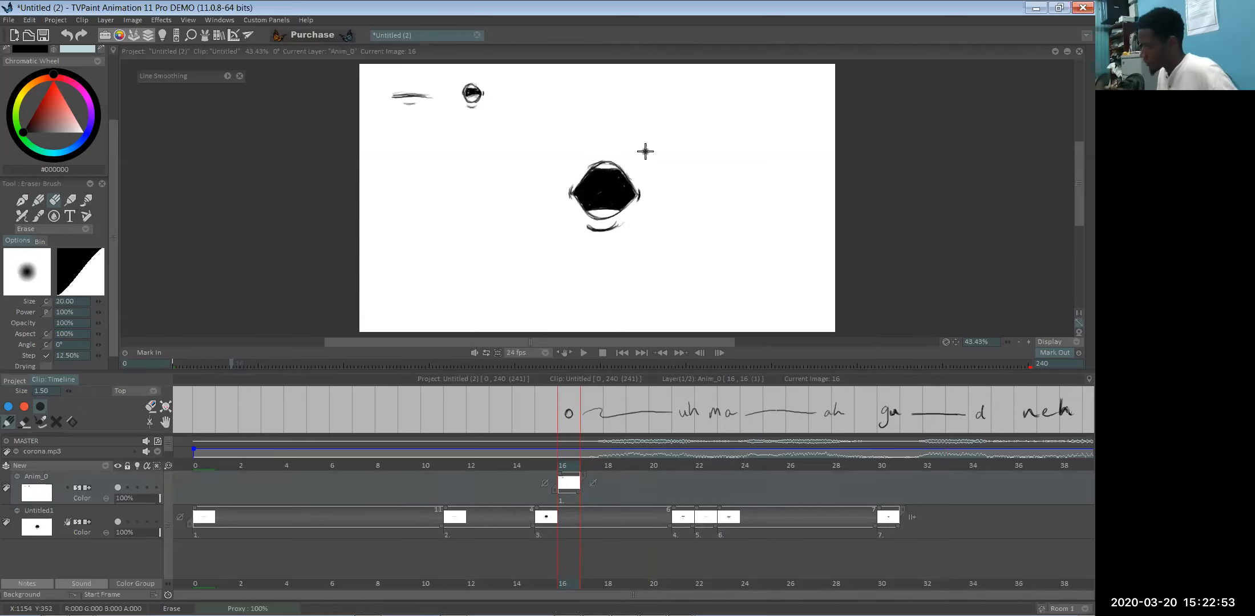
- Scrub from frame 16 to frame 34 to check the mouth poses against the audio
mouse_move(562, 582)
left_mouse_down()
mouse_move(528, 584)
mouse_move(978, 589)
left_mouse_up()
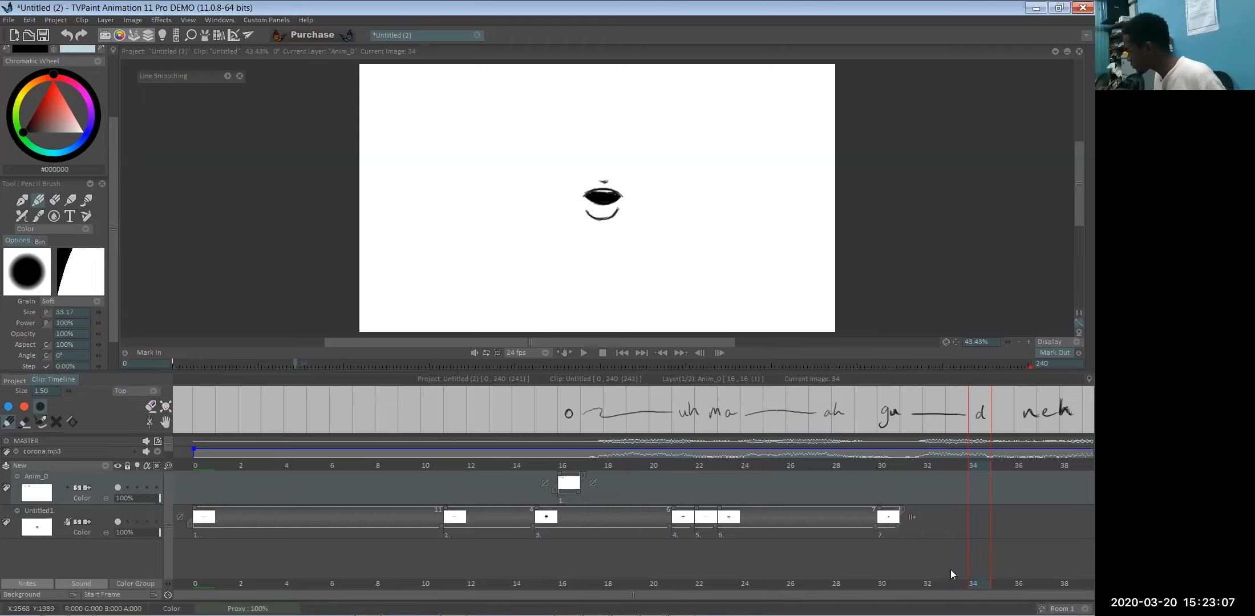
mouse_move(978, 586)
left_mouse_down()
mouse_move(795, 586)
mouse_move(972, 585)
left_mouse_up()
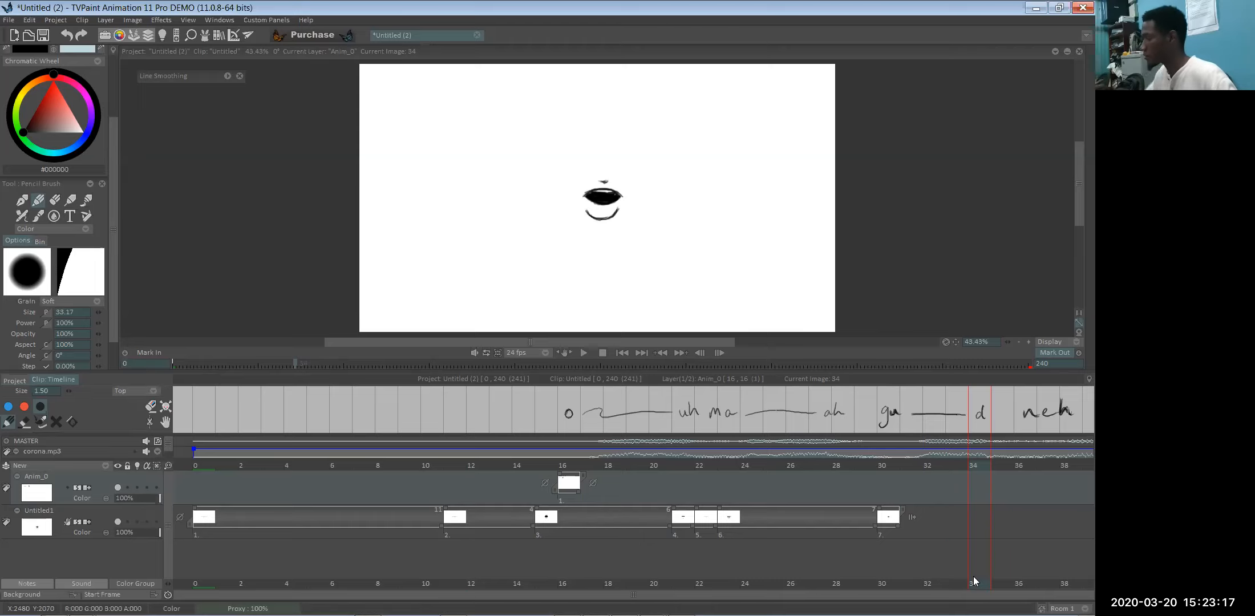
key("e")
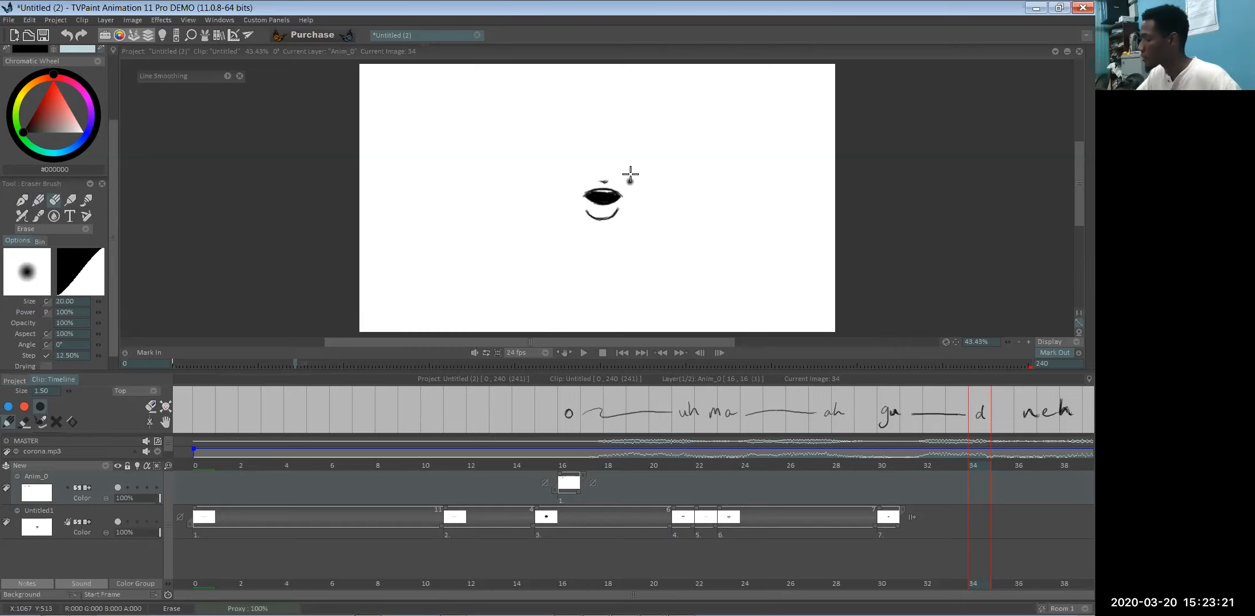
left_click(630, 174)
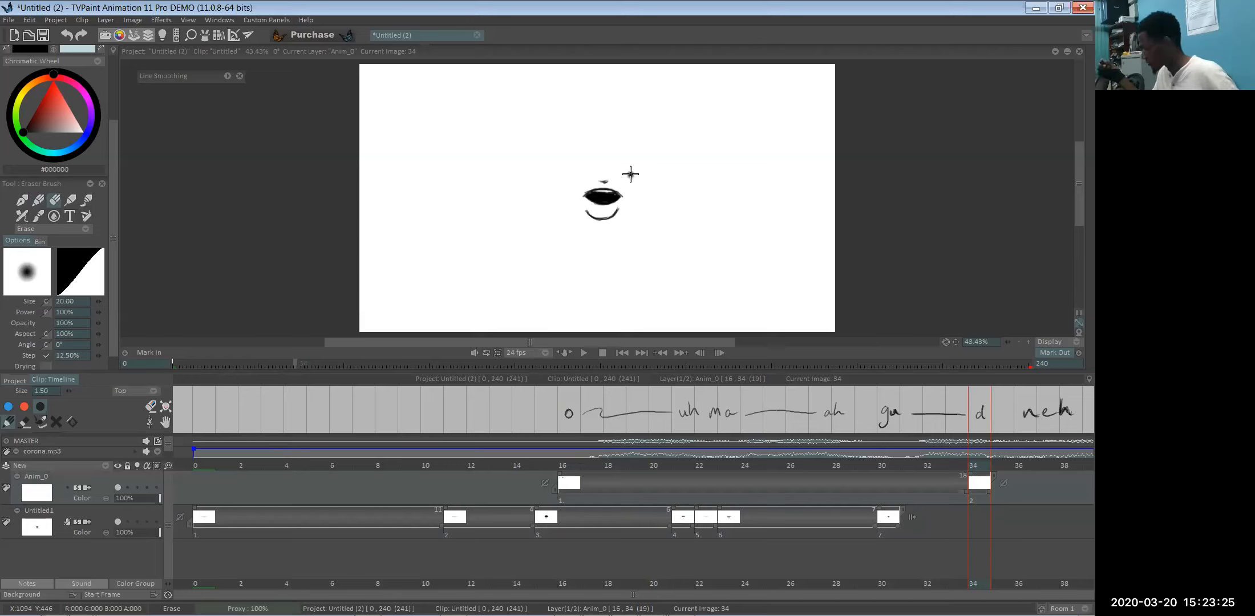
key("ctrl+z")
- Turn on the light table for the Untitled1 layer and compare its mouth poses between frames 30 and 34
left_click(974, 534)
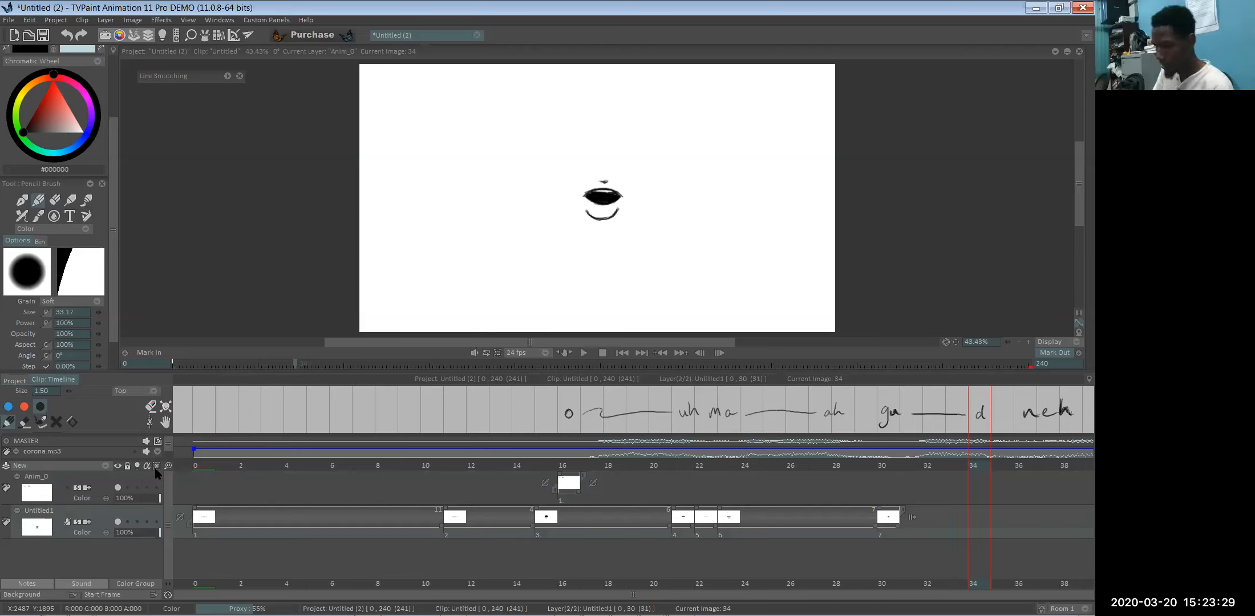
left_click(137, 521)
key("Left")
key("Left")
key("Left")
key("Left")
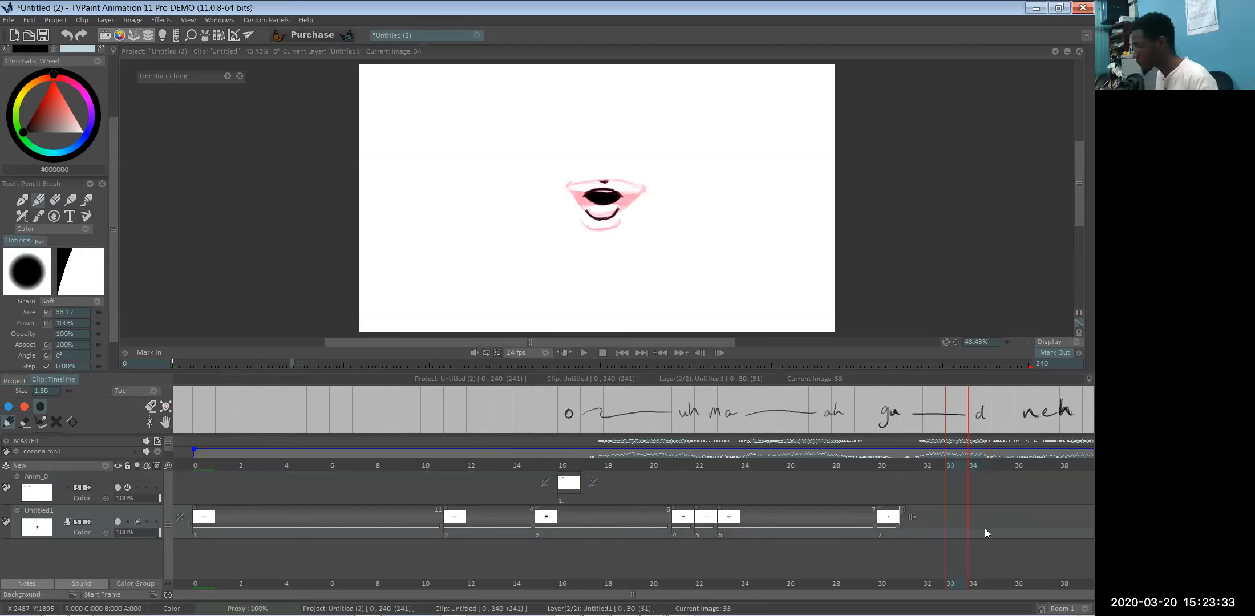
key("Right")
key("Right")
key("Left")
key("Left")
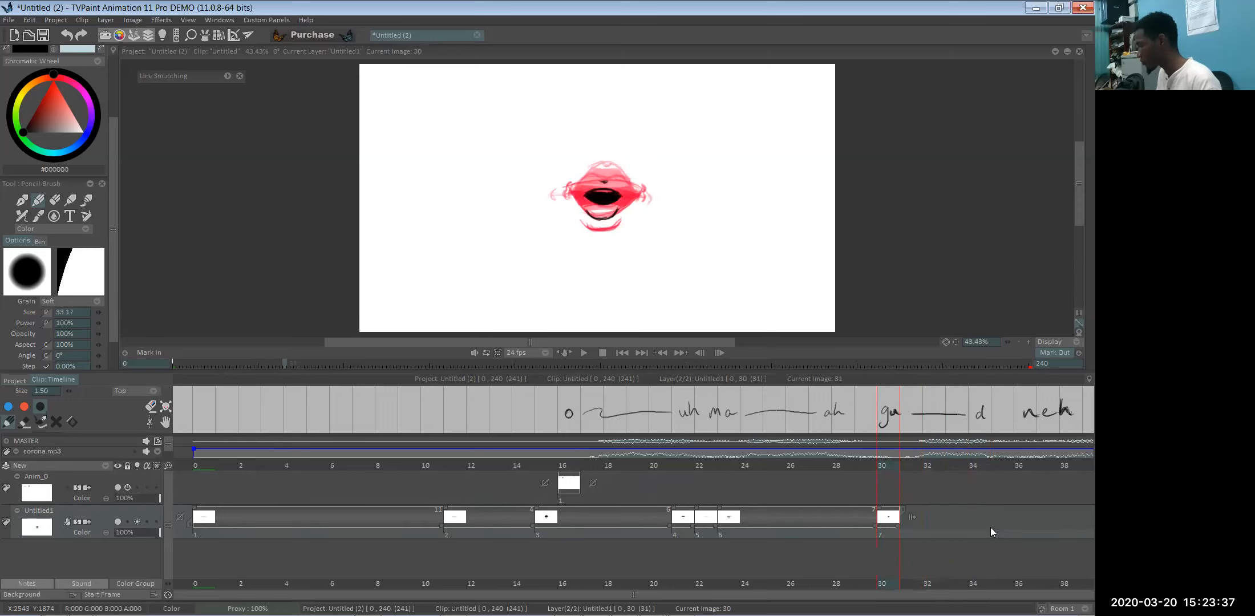
- Add a new blank drawing at frame 34 on the Untitled1 layer for the "d" sound
key("Right")
key("Right")
key("Right")
key("Right")
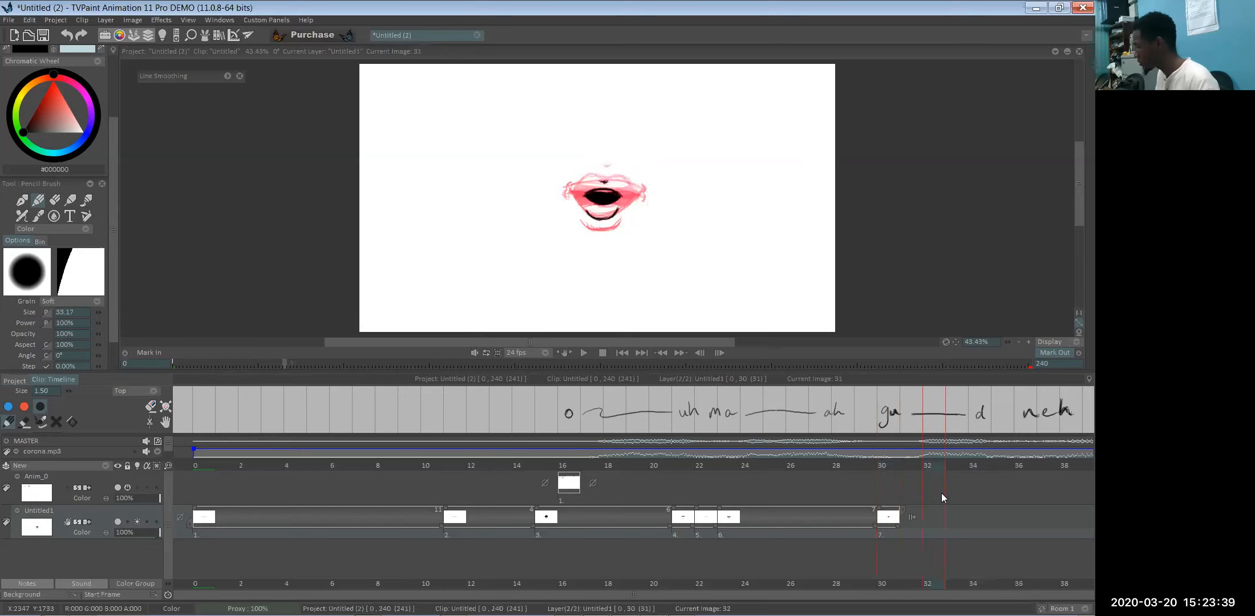
key("Insert")
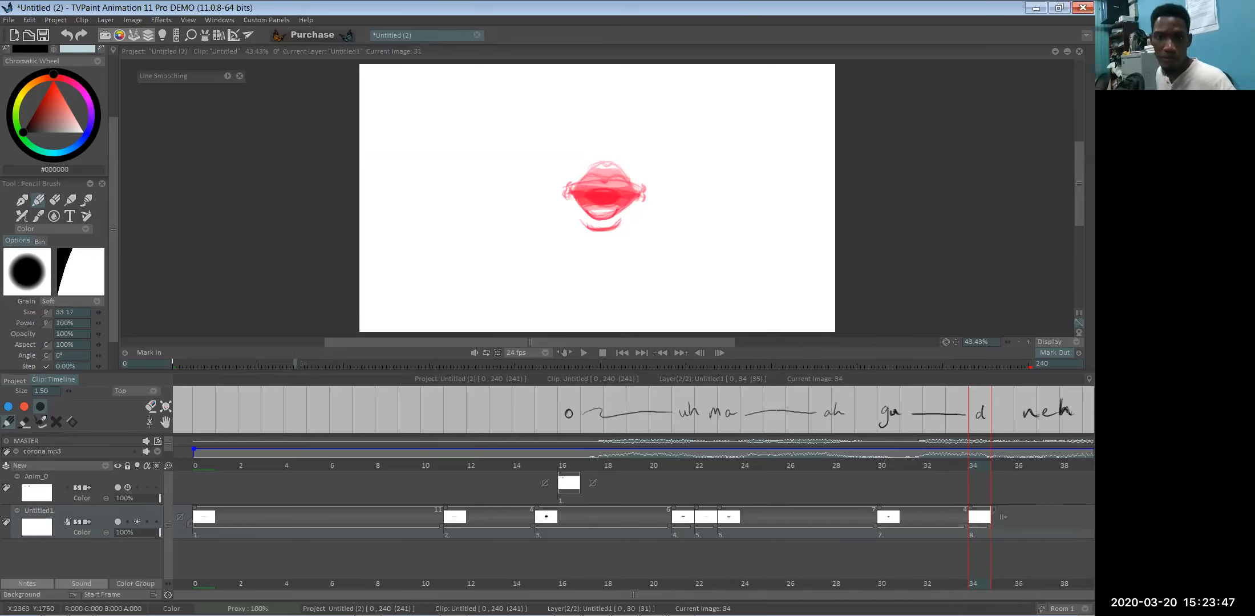
key("alt+Tab")
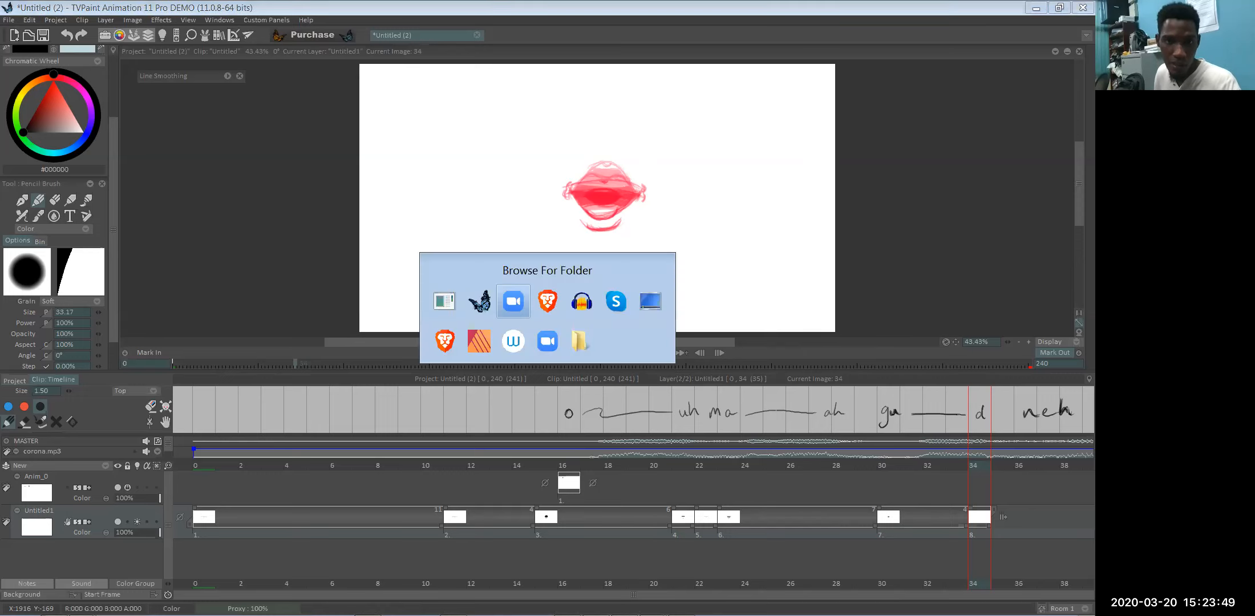
key("Tab")
key("Tab")
key("Tab")
key("Tab")
key("Tab")
key("Tab")
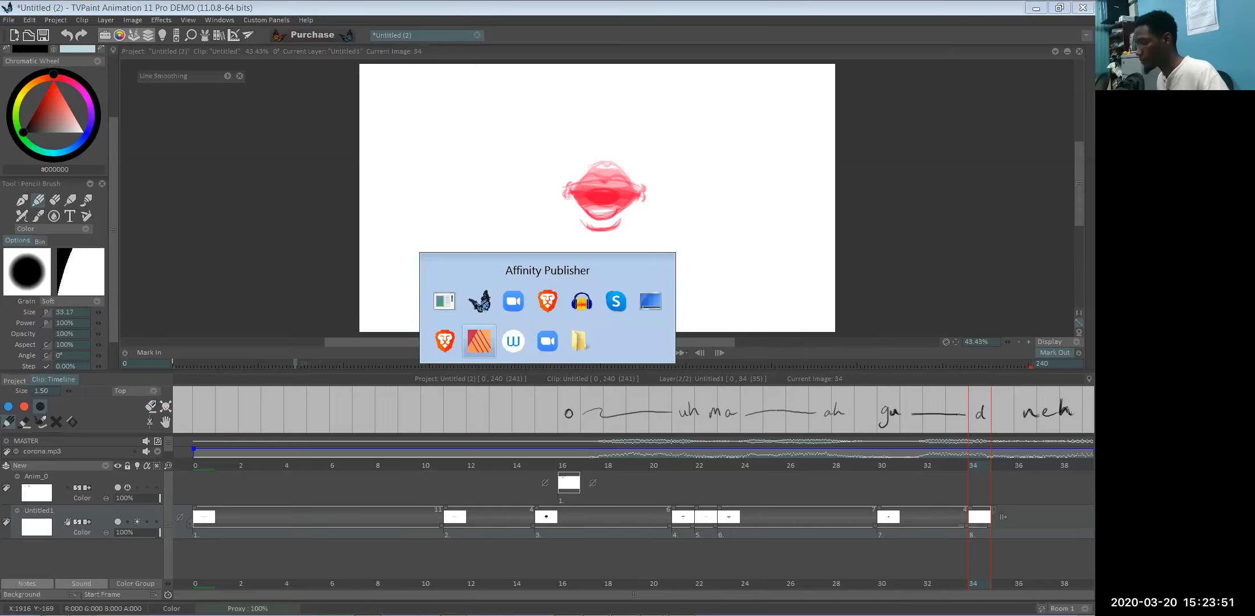
key("Tab")
key("Tab")
key("Tab")
key("Tab")
key("Tab")
key("Tab")
key("Tab")
key("Tab")
key("Tab")
key("Tab")
key("Tab")
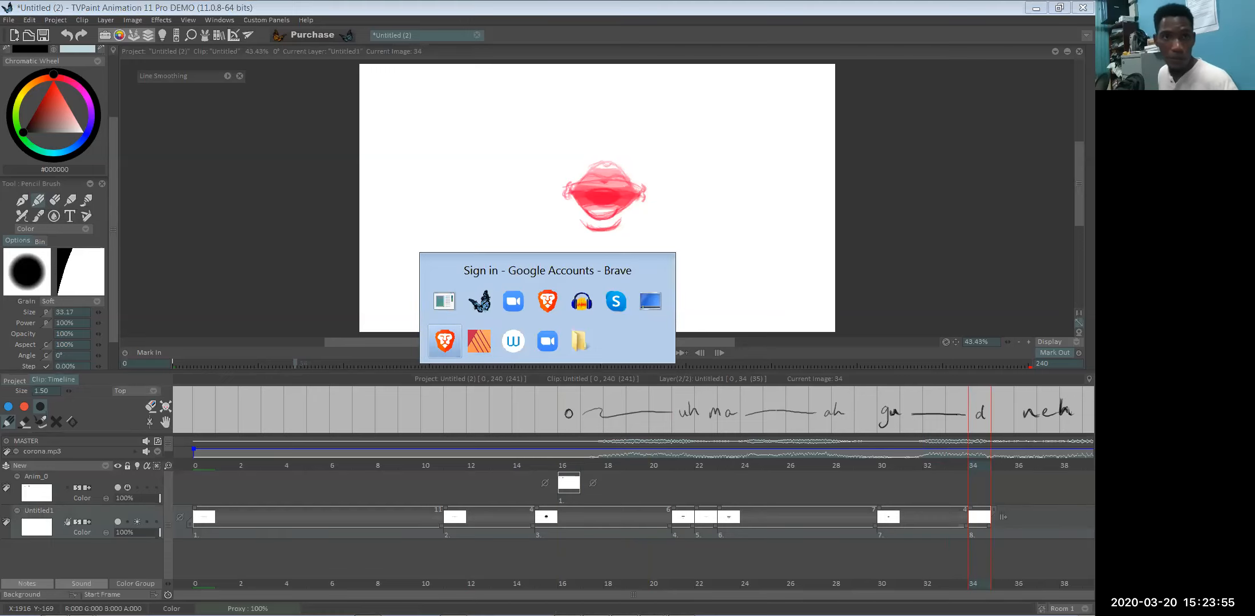
key("Escape")
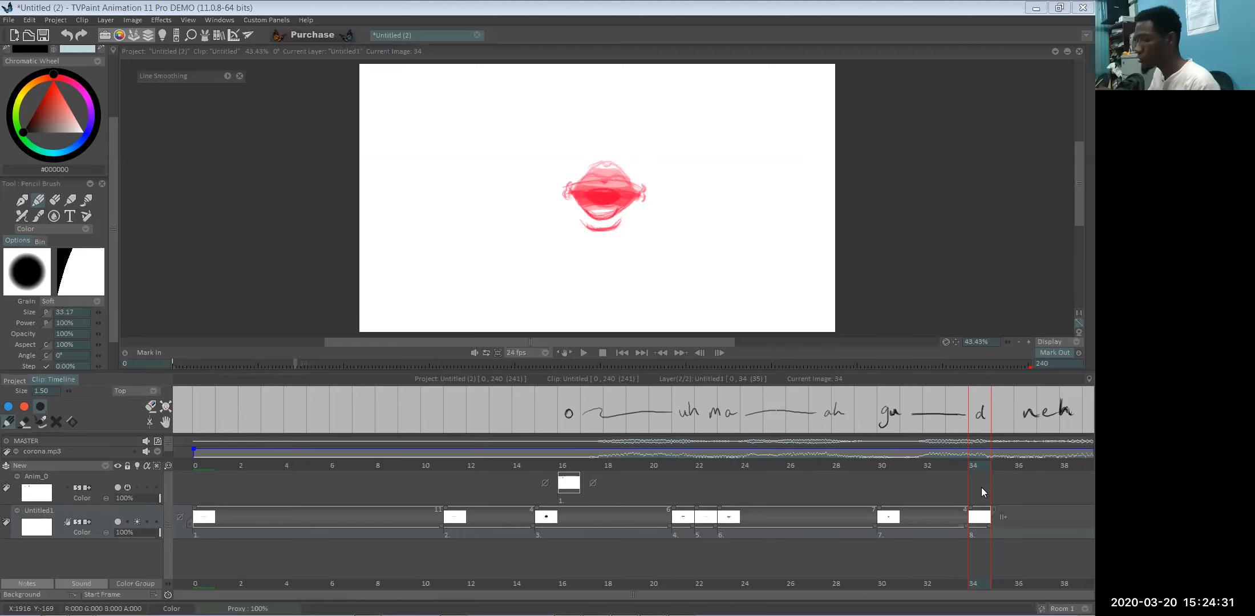
- Reduce the pencil size, draw a wide, slightly open mouth outline with corner marks at frame 34, and play the animation
left_click_drag(97, 312, 57, 312)
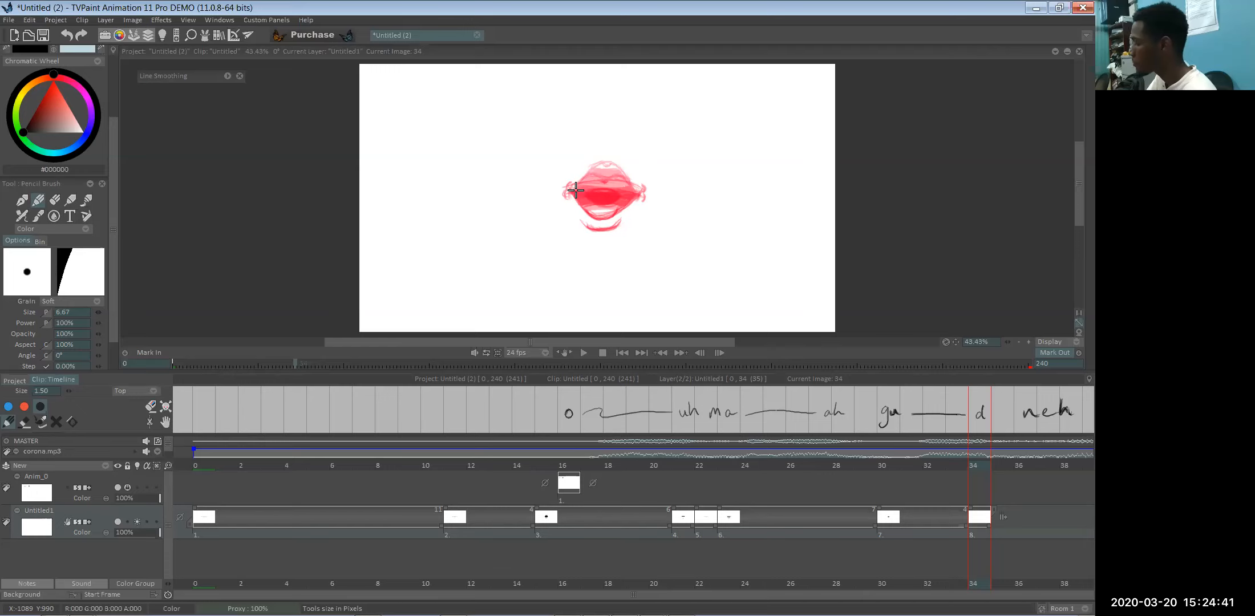
mouse_move(973, 583)
left_mouse_down()
mouse_move(476, 587)
mouse_move(993, 589)
mouse_move(976, 588)
left_mouse_up()
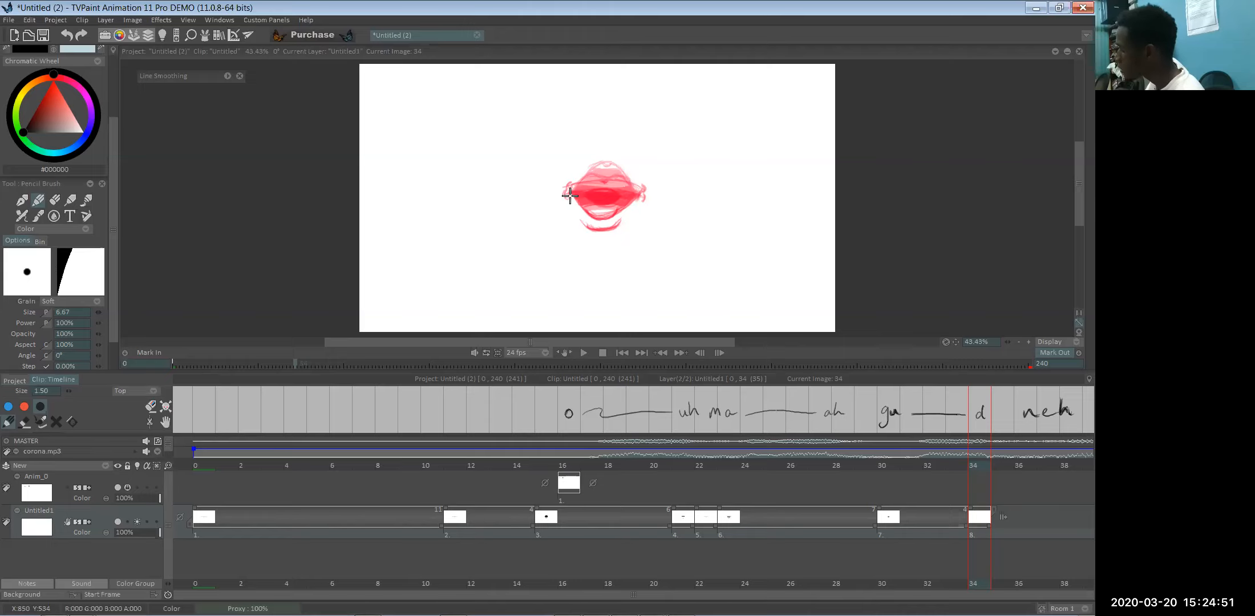
left_click_drag(565, 195, 640, 198)
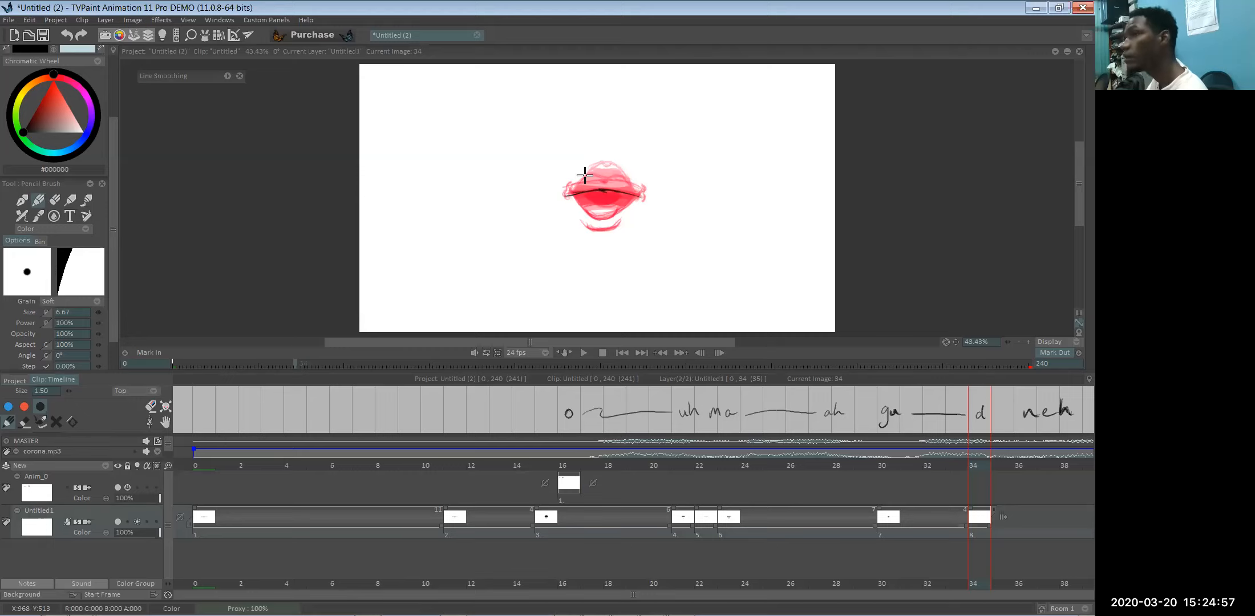
key("e")
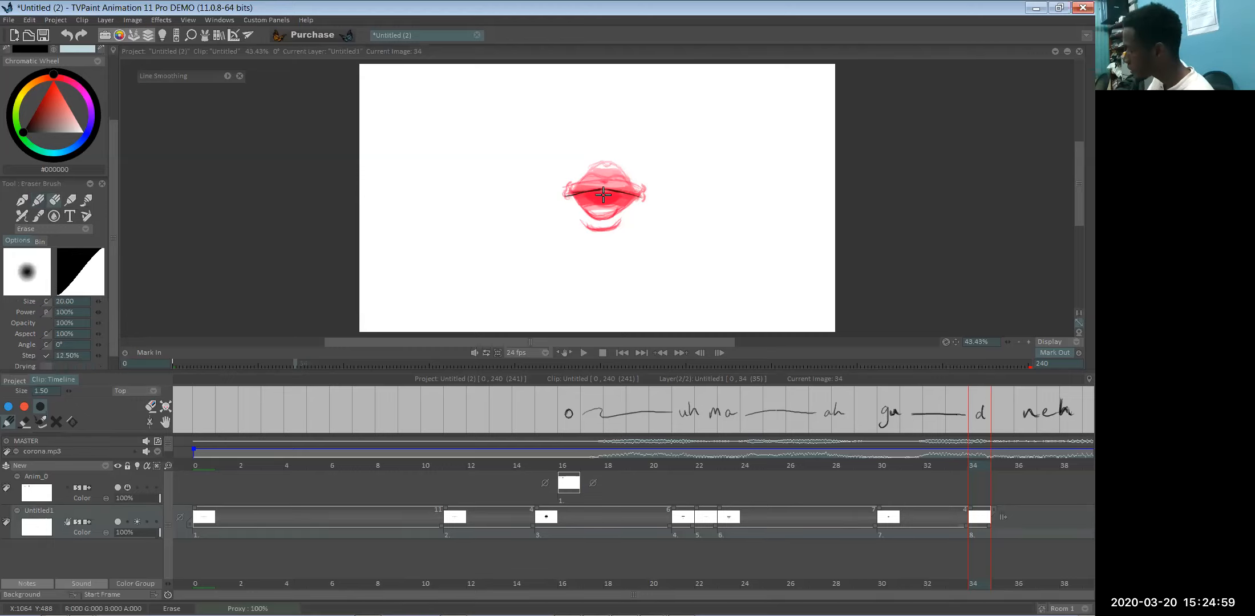
key("e")
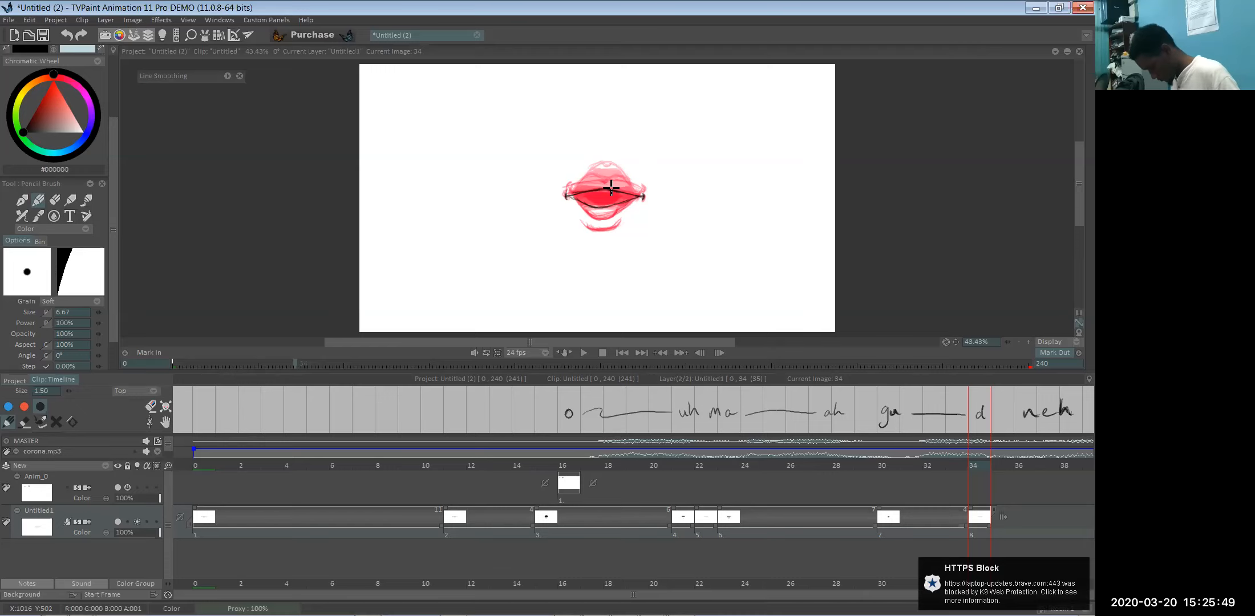
key("space")
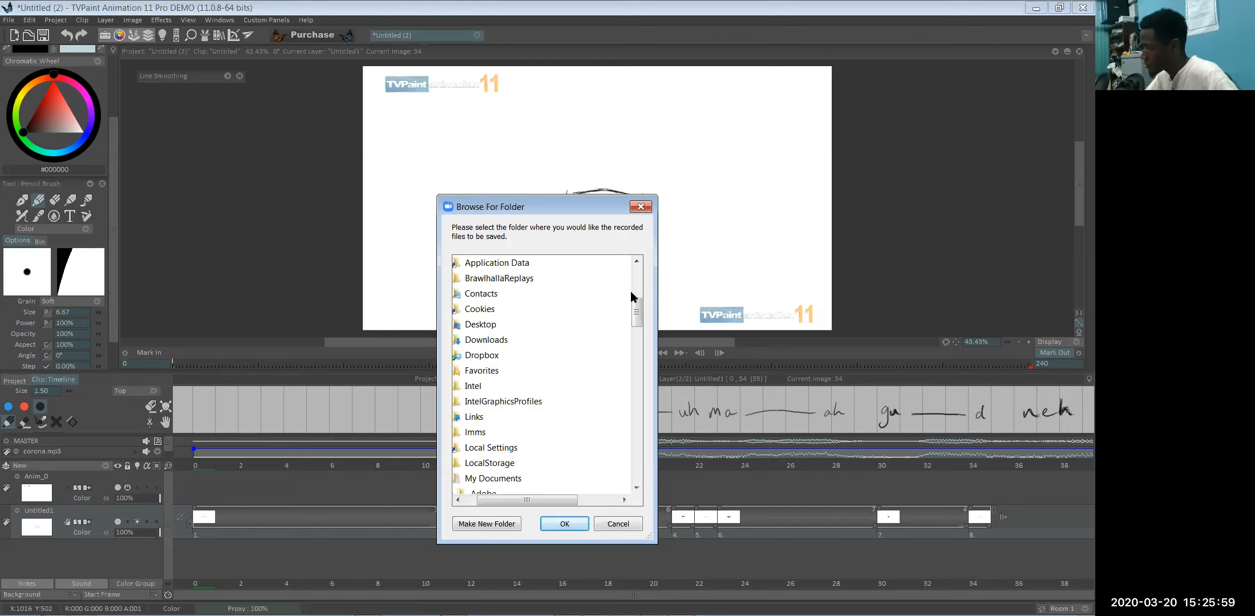
- Choose the My Videos folder as the save location for the Zoom recording files
left_click_drag(637, 312, 634, 384)
left_click(510, 339)
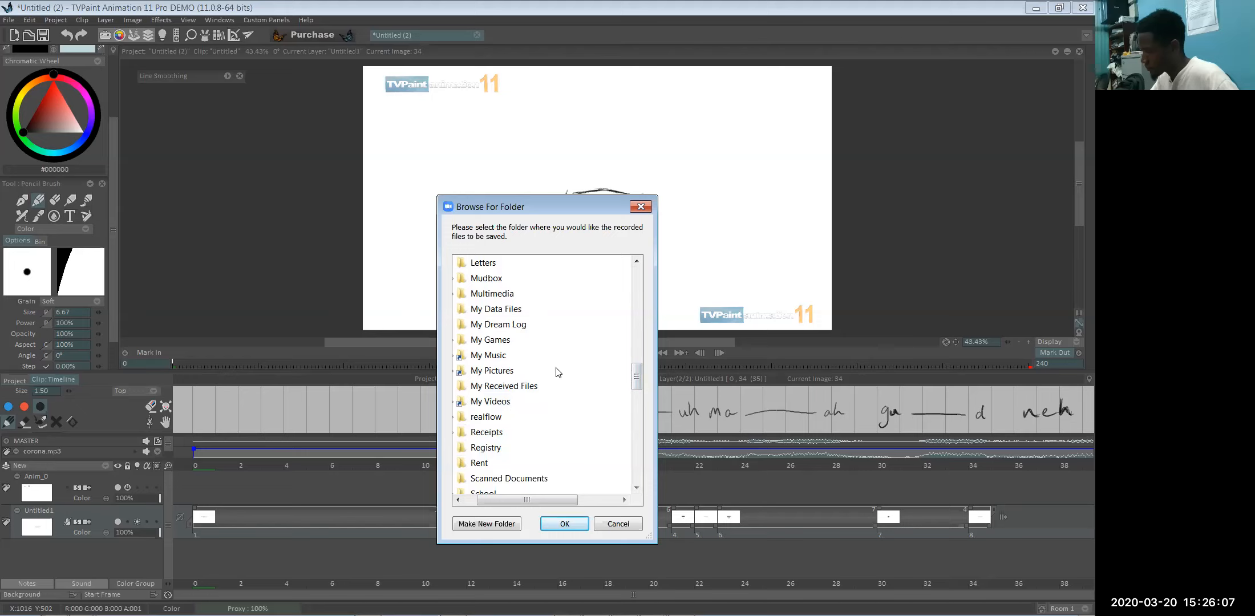
scroll(636, 376, "down", 3)
scroll(638, 393, "down", 2)
scroll(637, 393, "up", 3)
scroll(637, 394, "down", 1)
scroll(637, 394, "down", 4)
left_click(504, 387)
left_click(571, 524)
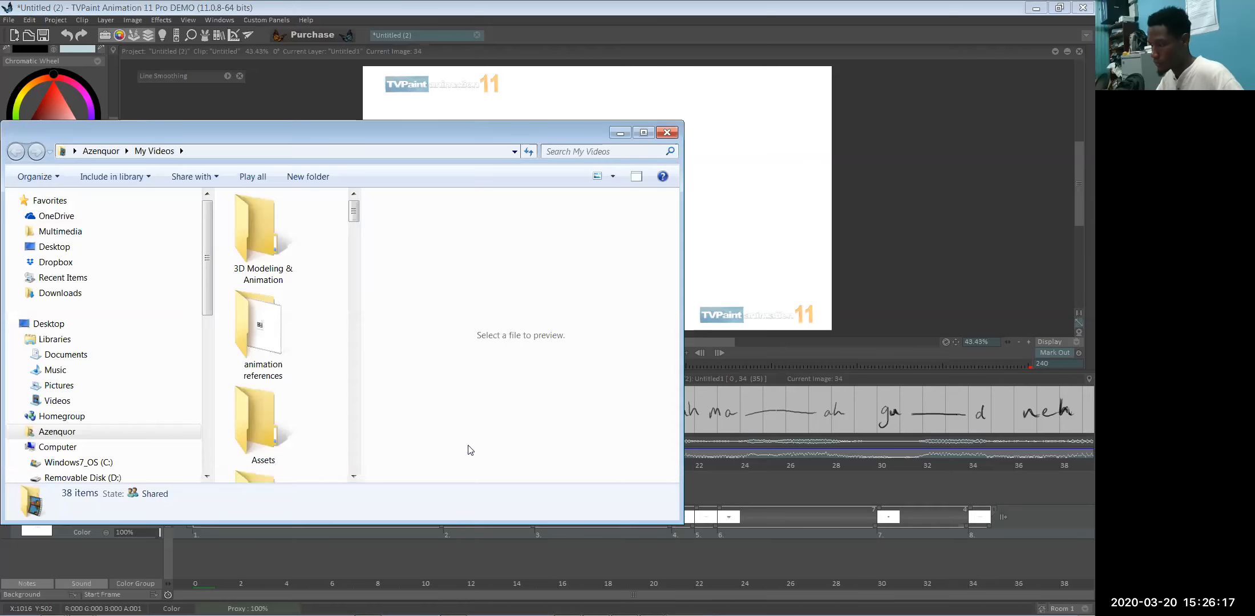
- Look through the files in the My Videos folder and minimize its window
left_click_drag(362, 346, 515, 260)
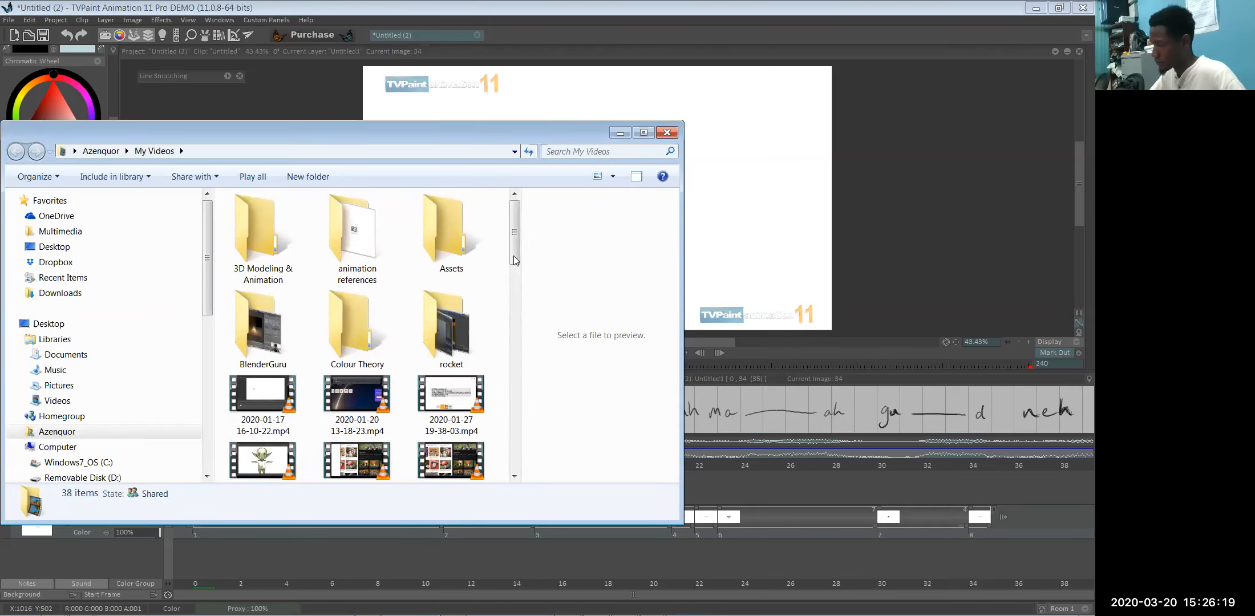
scroll(439, 251, "down", 10)
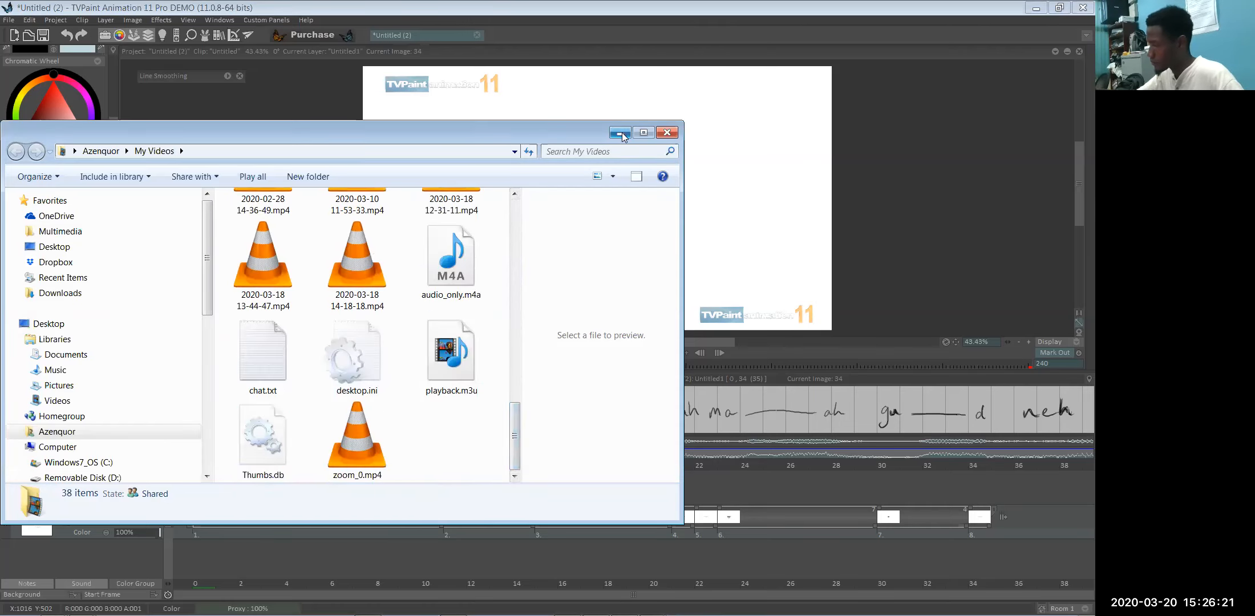
left_click(623, 136)
mouse_move(651, 605)
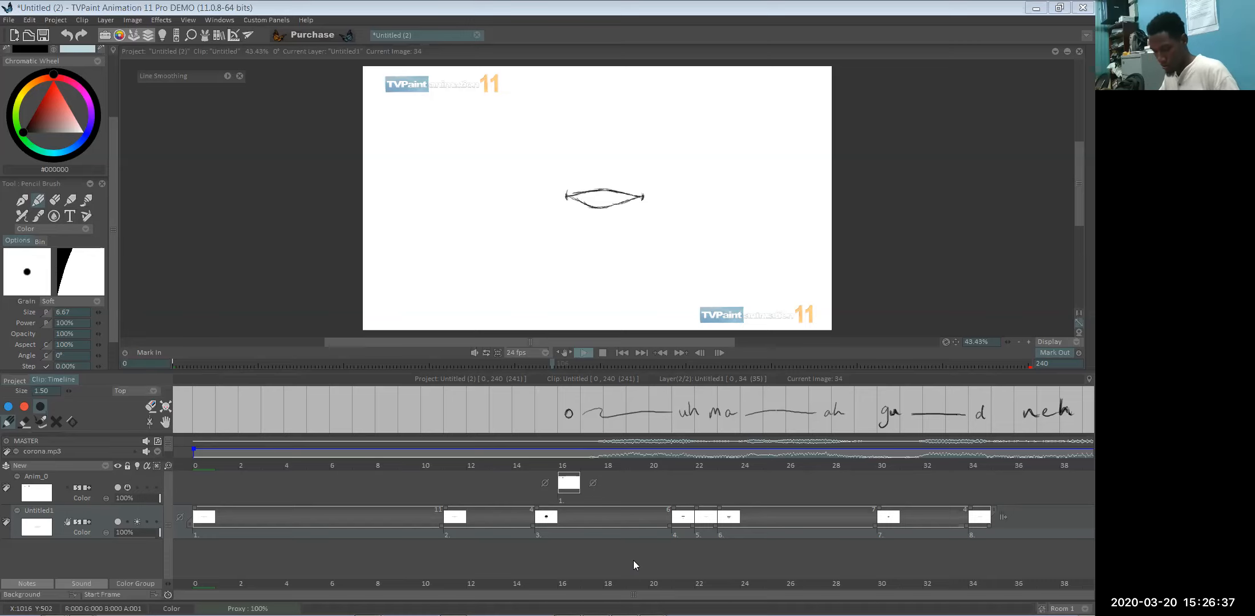
- Switch to WhatsApp Web in Brave and send the Zoom meeting invitation to the SCIT ANIMATION 2019/20 group
key("alt+Tab")
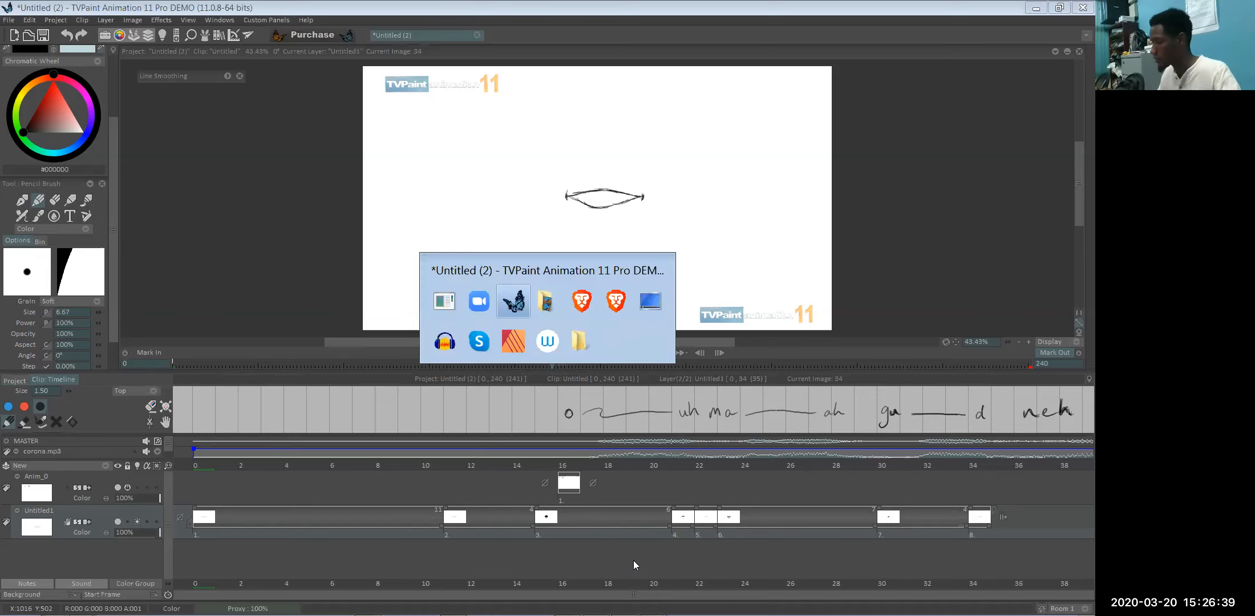
key("alt+Tab")
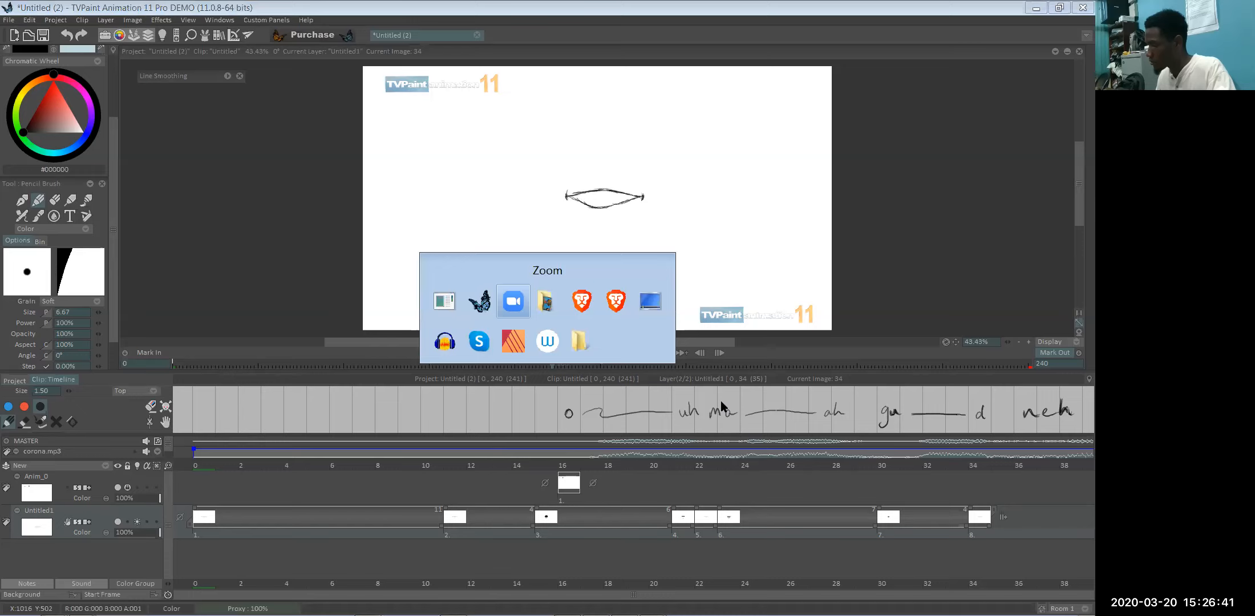
key("Tab")
key("Tab")
key("Tab")
key("Tab")
key("Tab")
key("Tab")
key("Tab")
key("Tab")
key("Tab")
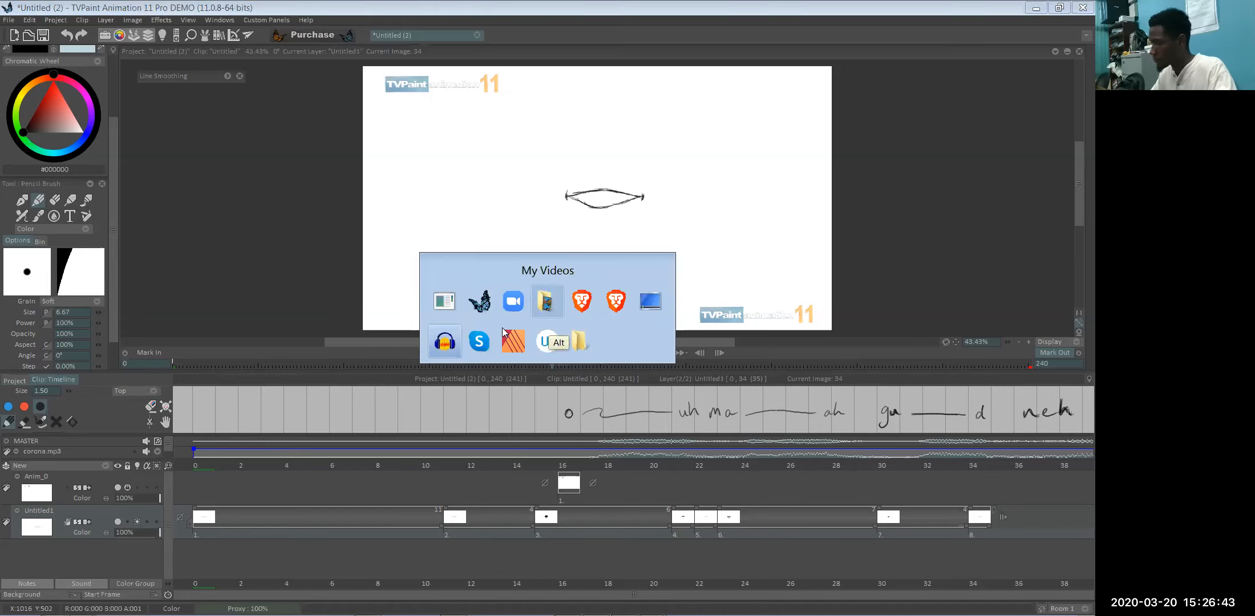
left_click(621, 302)
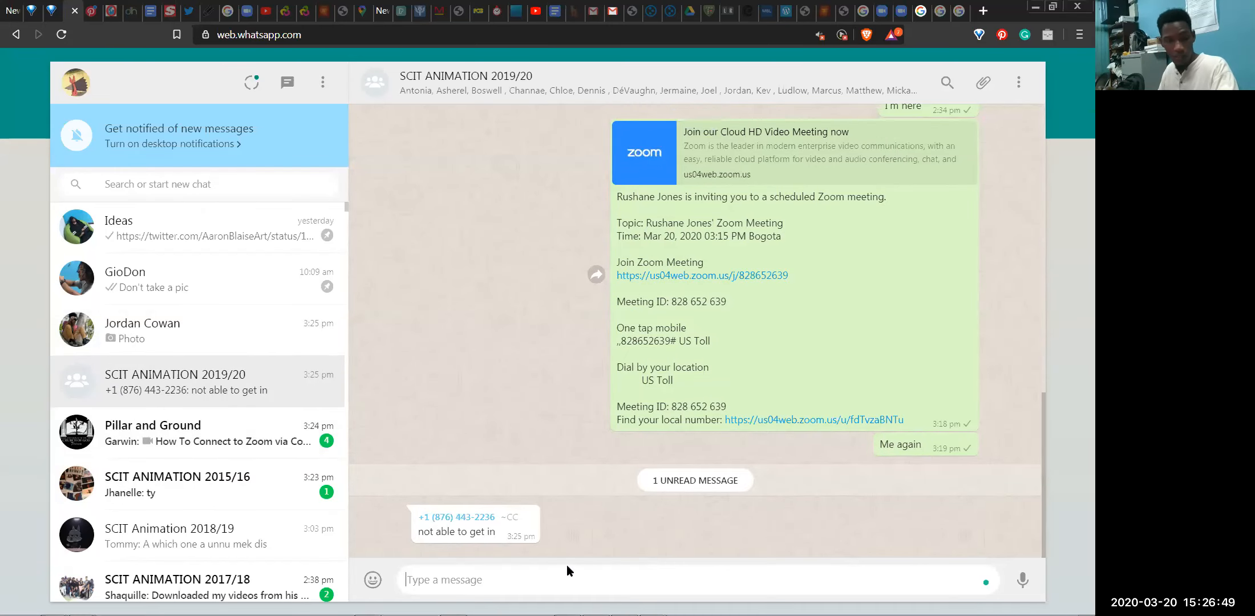
type("Rushane Jones is inviting you to a scheduled Zoom meeting.  Topic: Rushane Jones' Zoom Meeting Time: Mar 20, 2020 03:15 PM Bogota  Join Zoom Meeting https://us04web.zoom.us/j/828652639  Meeting ID: 828 652 639  One tap mobile ,,828652639# US Toll  Dial by your location         US Toll  Meeting ID: 828 652 639 Find your local number: https://us04web.zoom.us/u/fdTvzaBNTu")
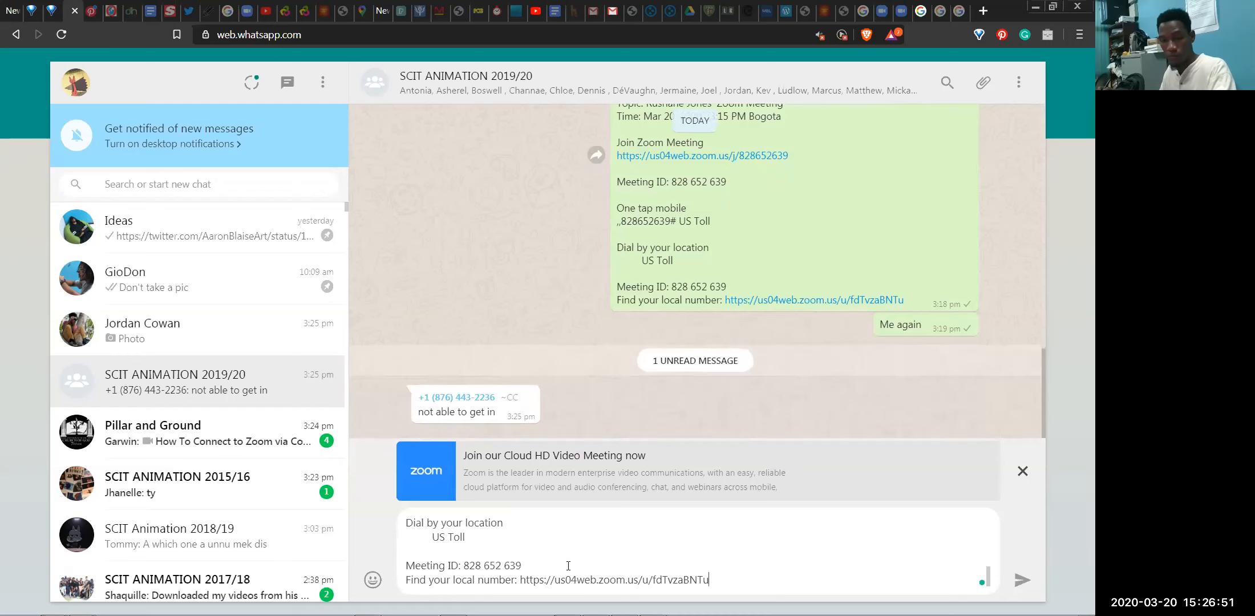
key("Return")
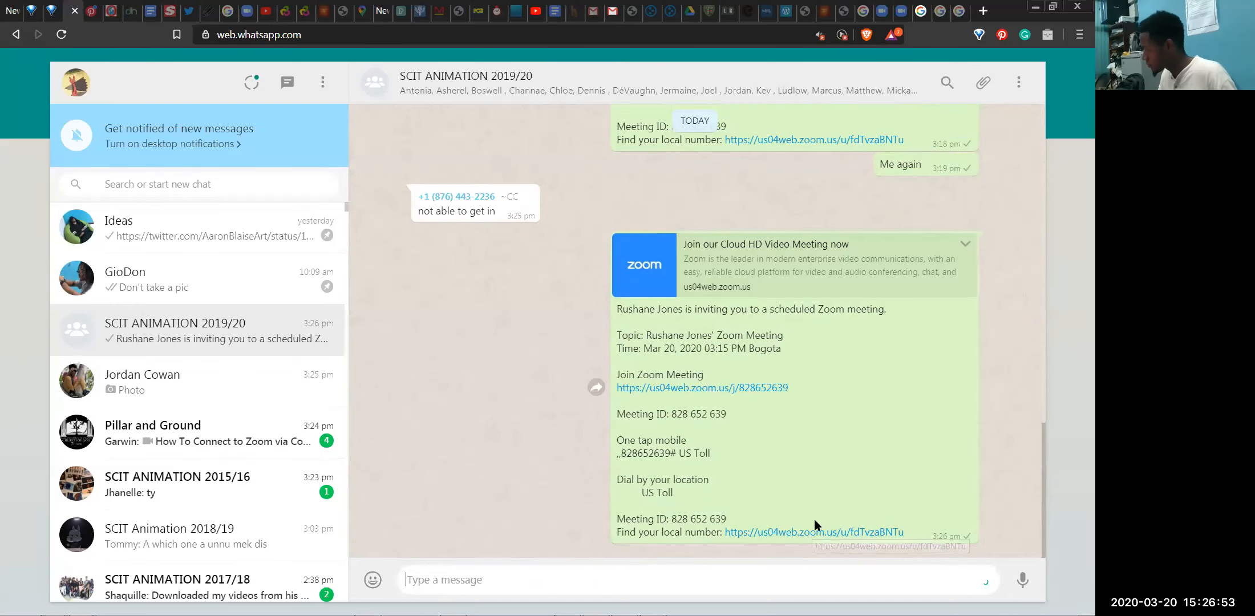
- Open the sent invitation's local-number link and check the international dial-in page and the Zoom home window
left_click(863, 539)
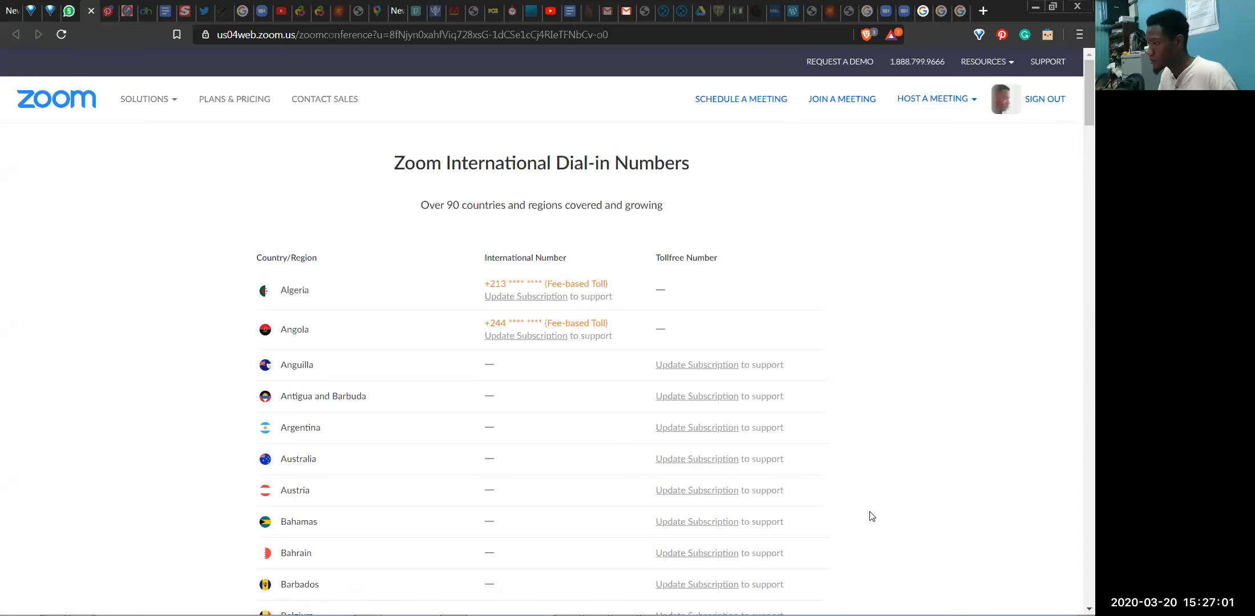
key("alt+Tab")
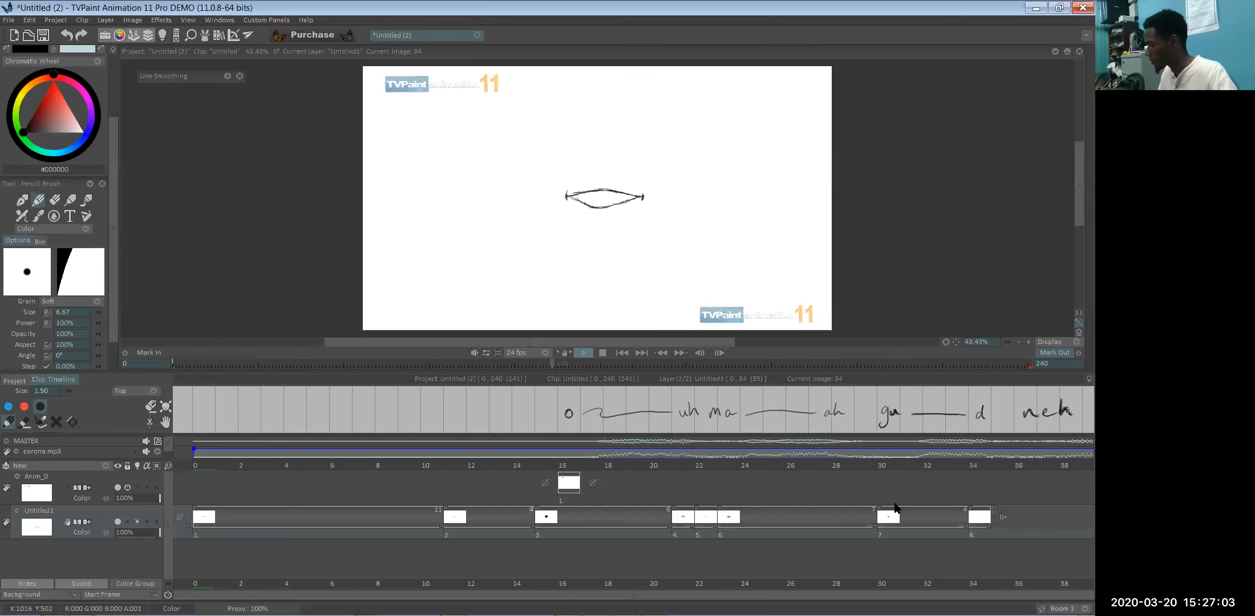
key("alt+Tab")
key("alt+Tab")
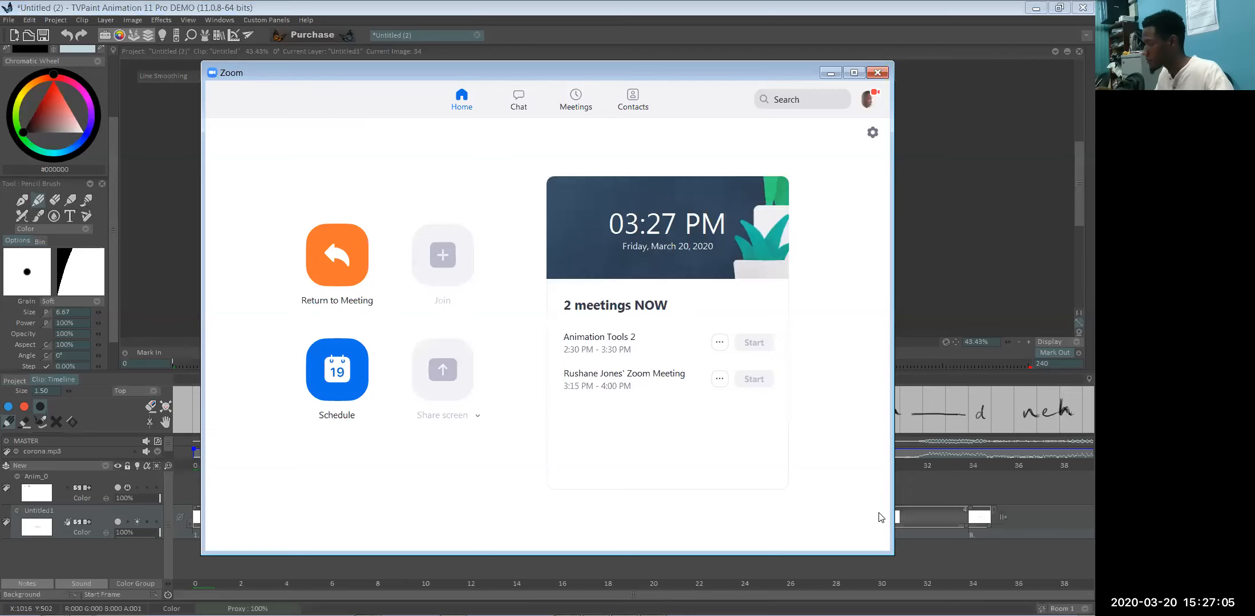
key("alt+Tab")
key("alt+Tab")
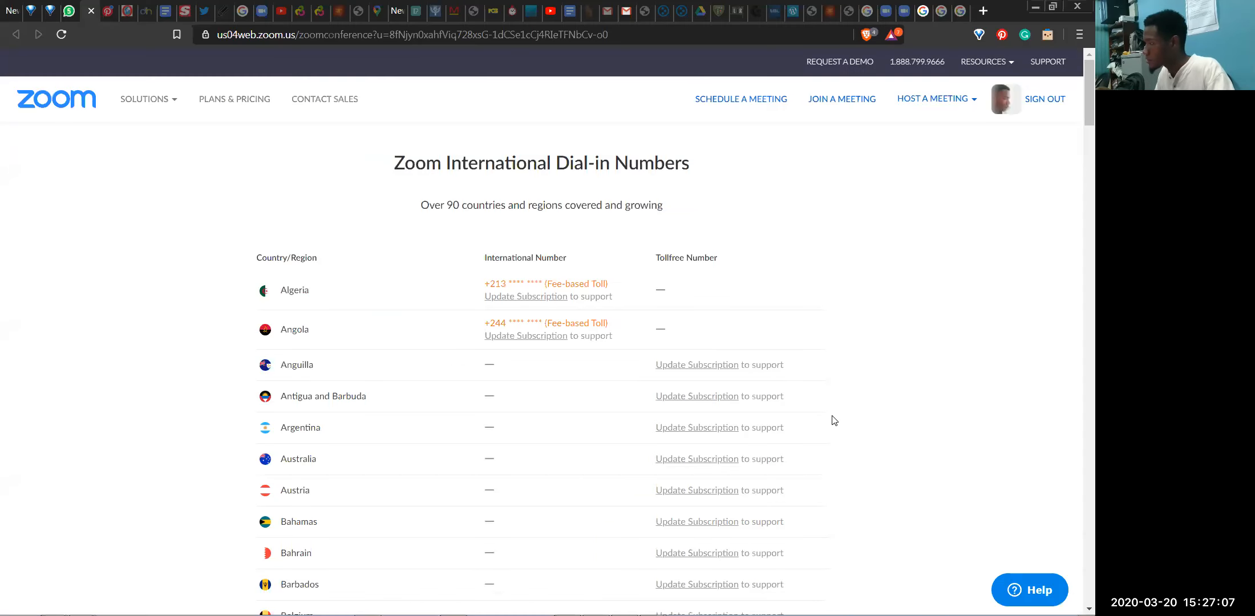
- Open Zoom's Join a Meeting page, return to the WhatsApp group chat and open the invitation's meeting link
left_click(850, 101)
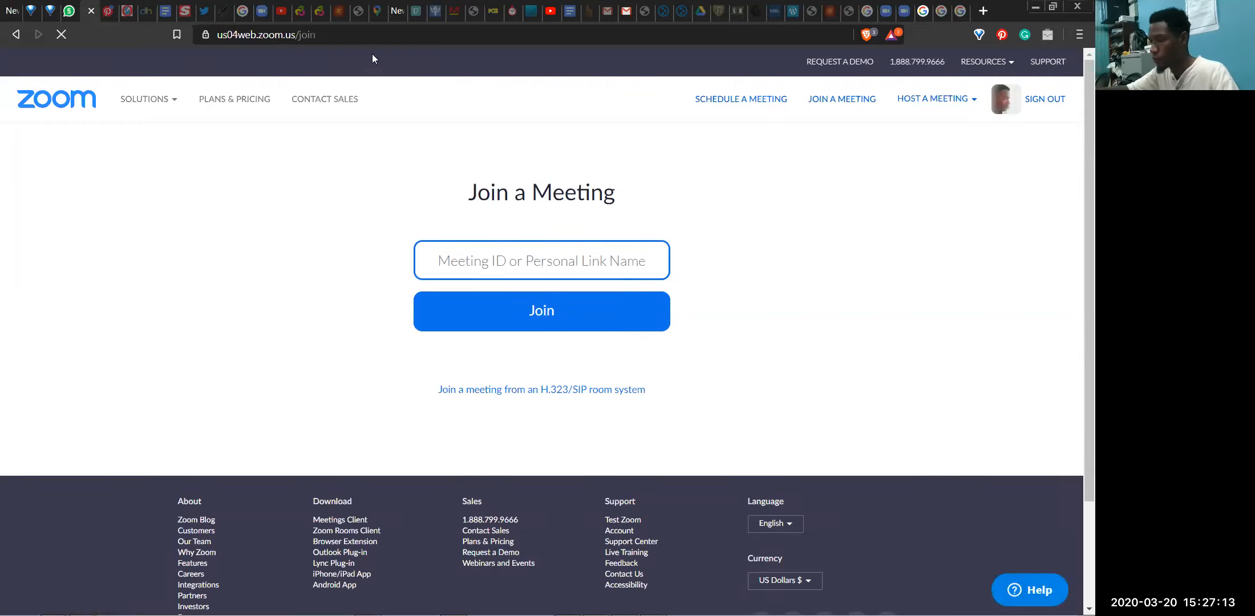
left_click(68, 17)
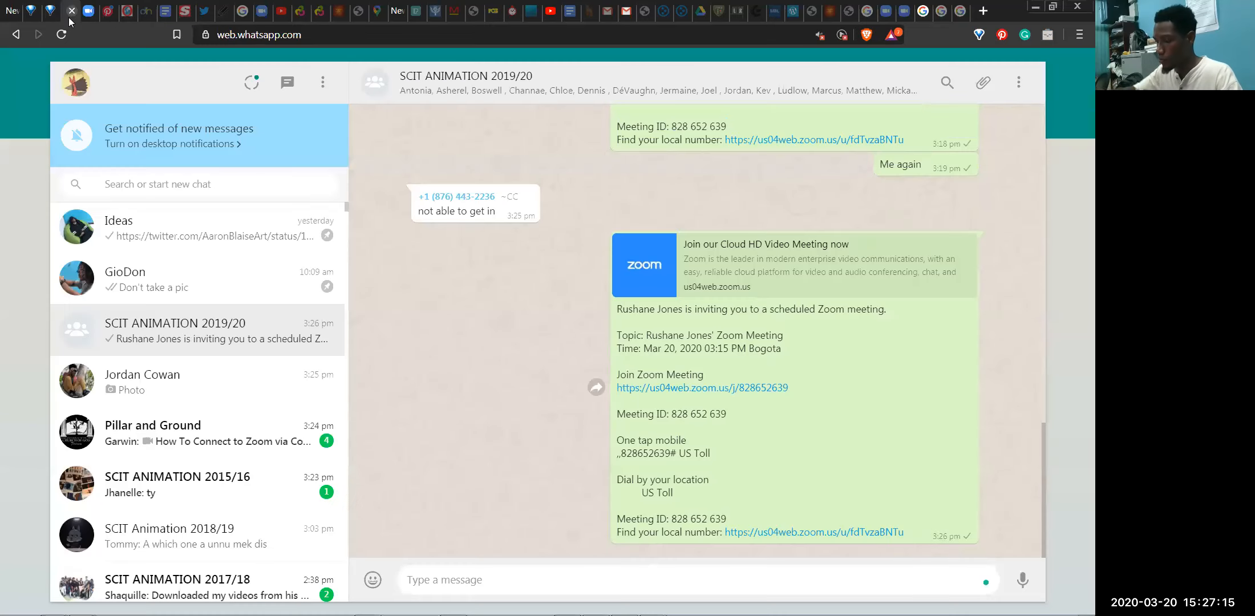
left_click(745, 389)
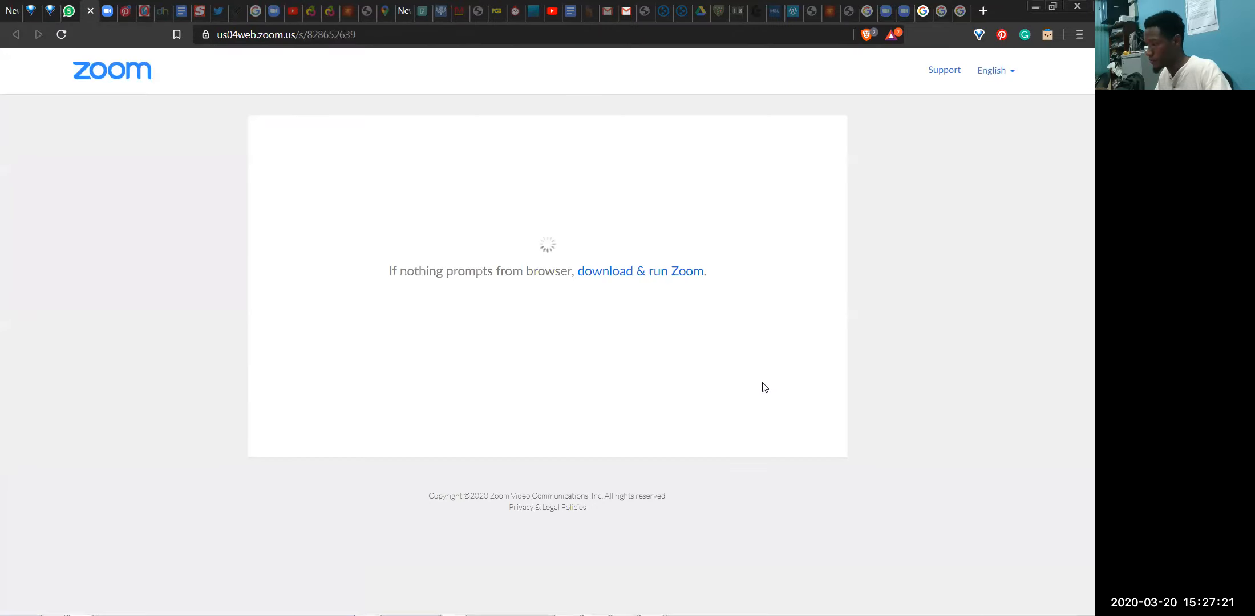
- Launch the Zoom meeting from the browser page and return to the SCIT ANIMATION 2019/20 chat in WhatsApp Web
left_click(608, 127)
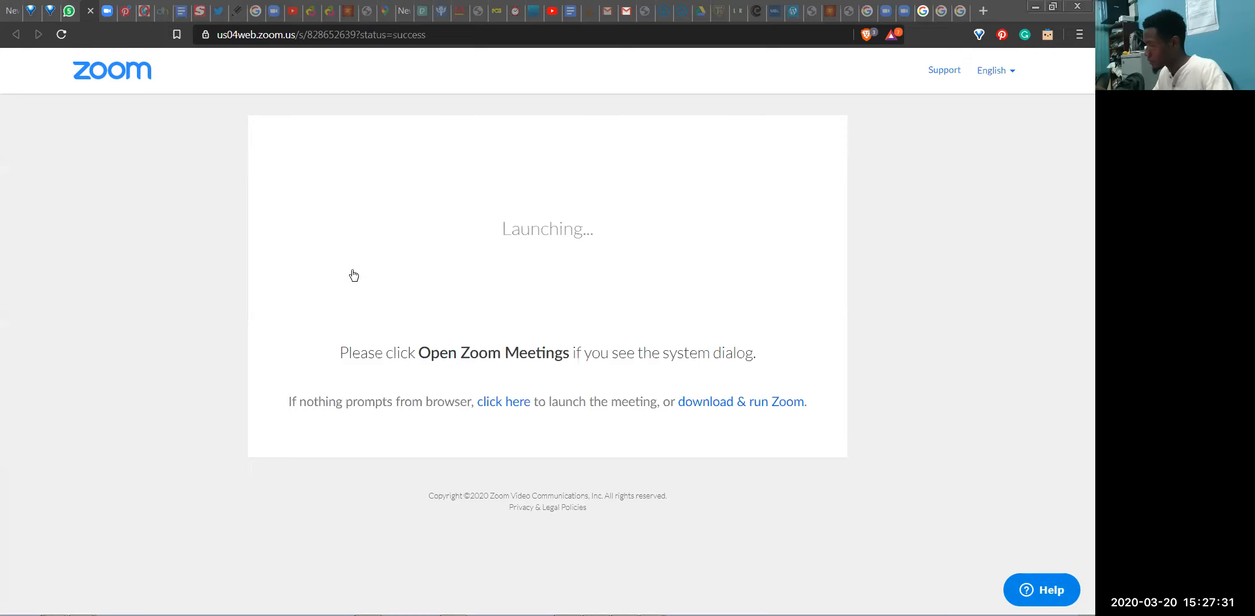
key("alt+Tab")
key("alt+Tab")
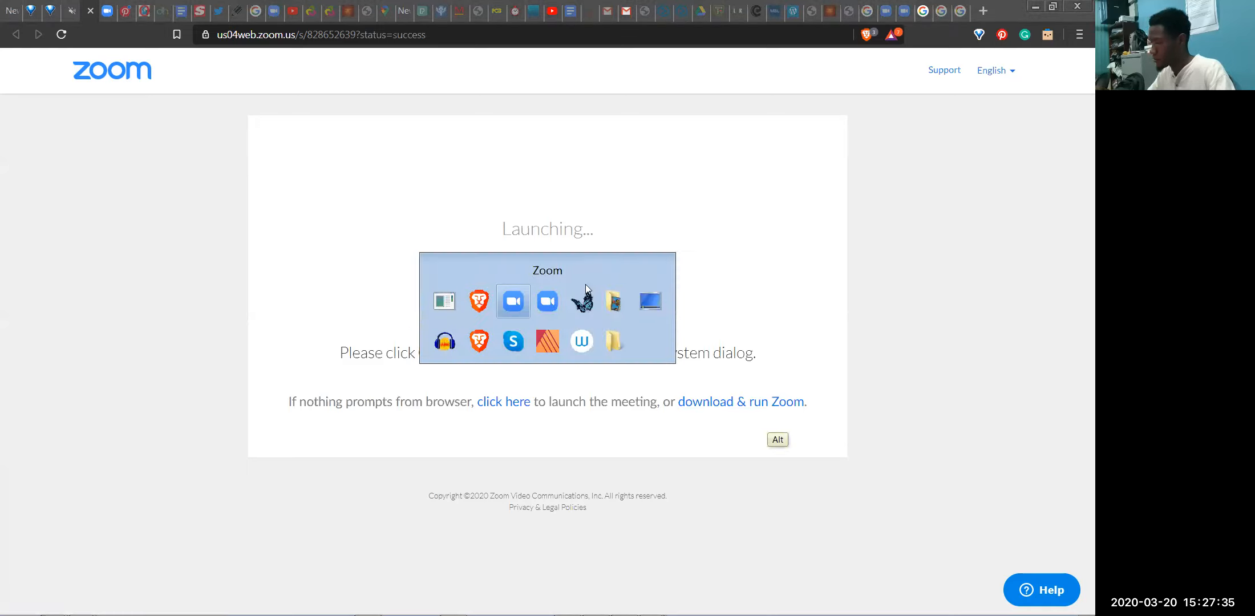
left_click(479, 301)
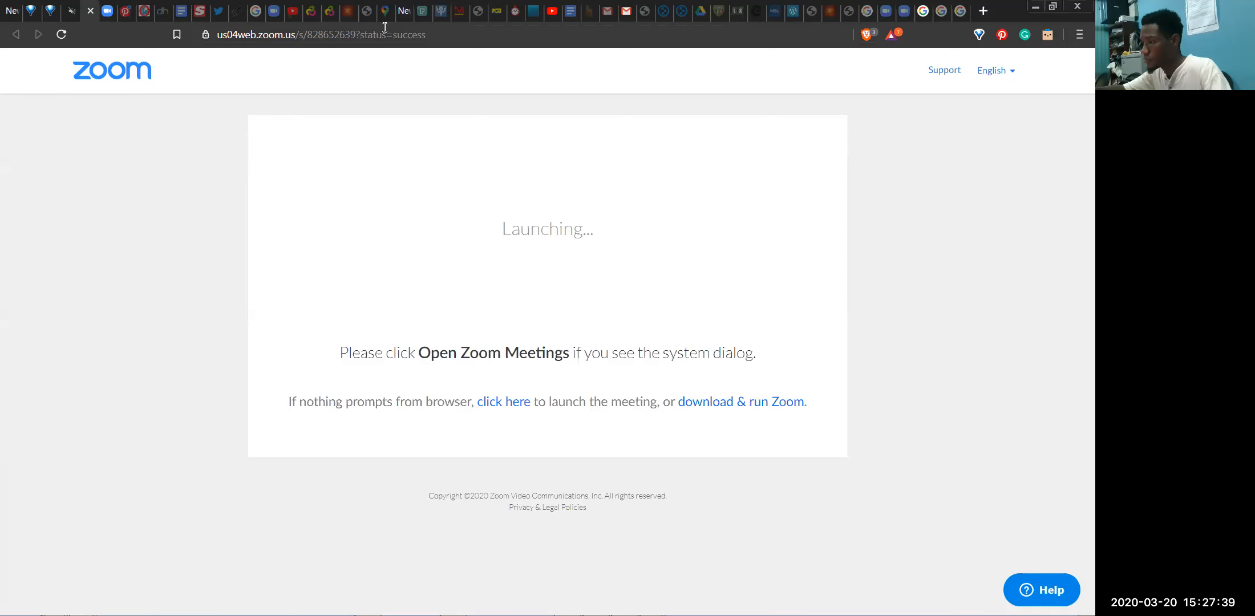
key("ctrl+shift+Tab")
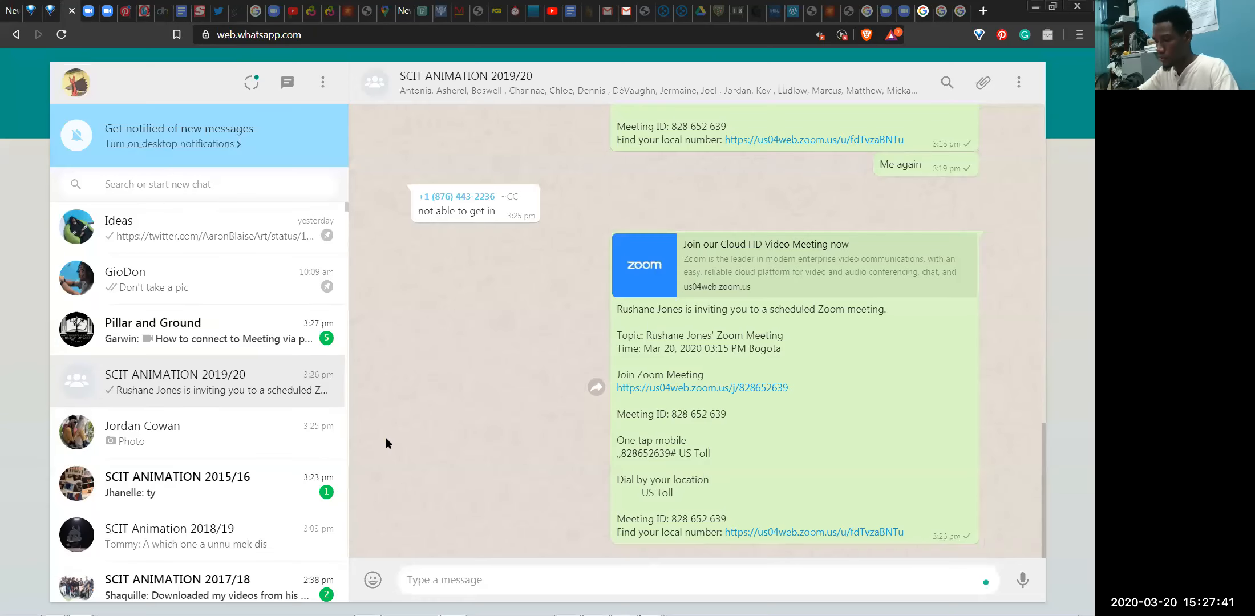
- Paste the Zoom invitation into the group chat's message and remove its closing meeting ID and local-number lines
left_click(580, 584)
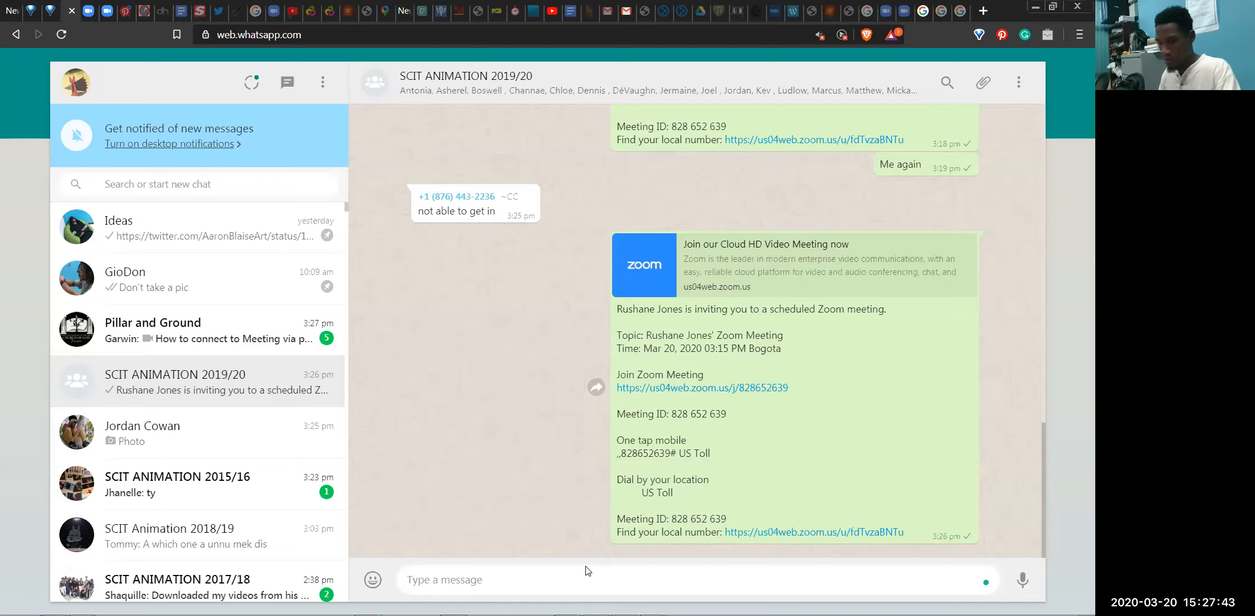
type("Rushane Jones is inviting you to a scheduled Zoom meeting.  Topic: Rushane Jones' Zoom Meeting Time: Mar 20, 2020 03:15 PM Bogota  Join Zoom Meeting https://us04web.zoom.us/j/828652639  Meeting ID: 828 652 639  One tap mobile ,,828652639# US Toll  Dial by your location         US Toll  Meeting ID: 828 652 639 Find your local number: https://us04web.zoom.us/u/fdTvzaBNTu")
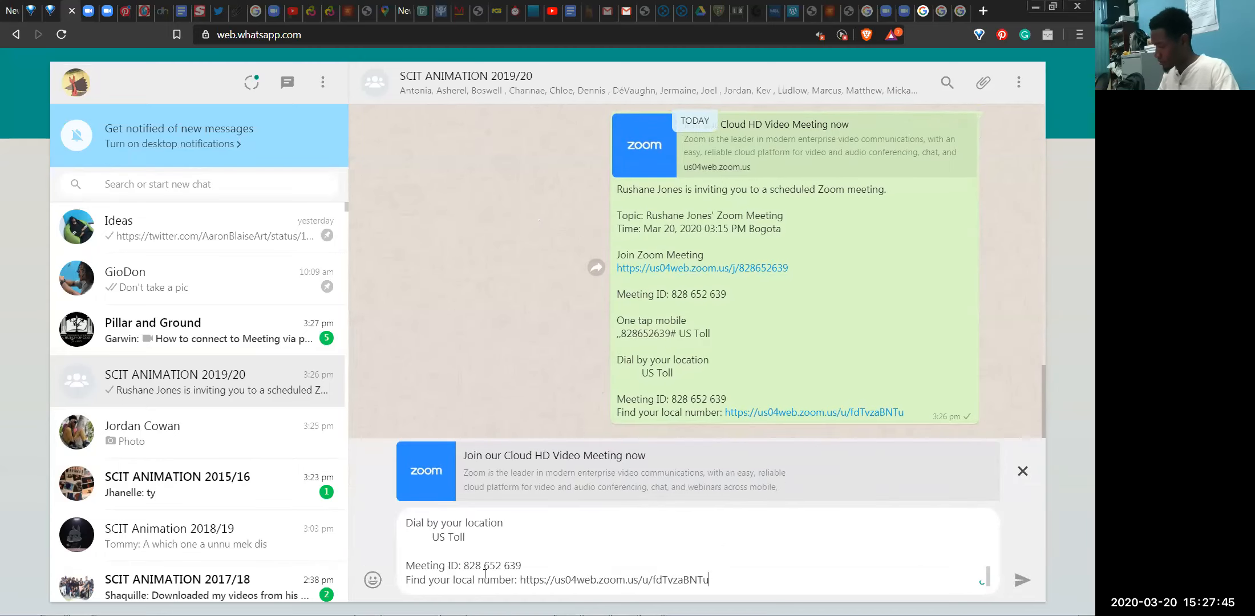
left_click(401, 562, "shift")
key("shift+Up")
key("BackSpace")
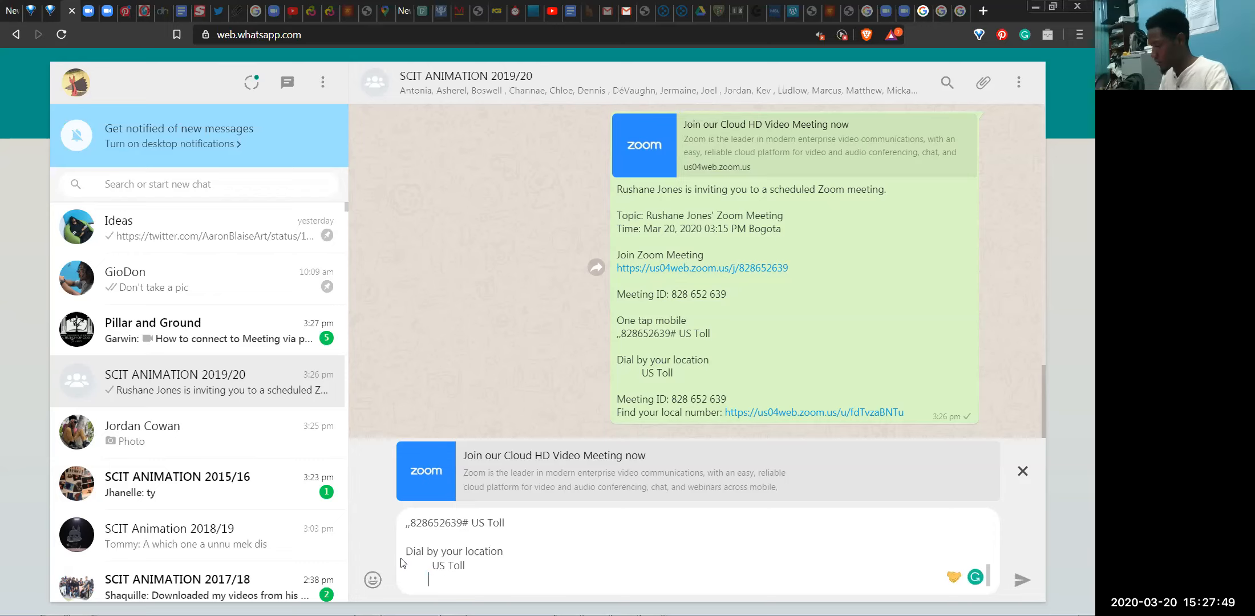
- Delete the "Dial by your location" and "One tap mobile" sections from the pasted invitation
key("shift+Home")
key("shift+Up")
key("BackSpace")
key("shift+Up")
key("shift+Up")
key("shift+Up")
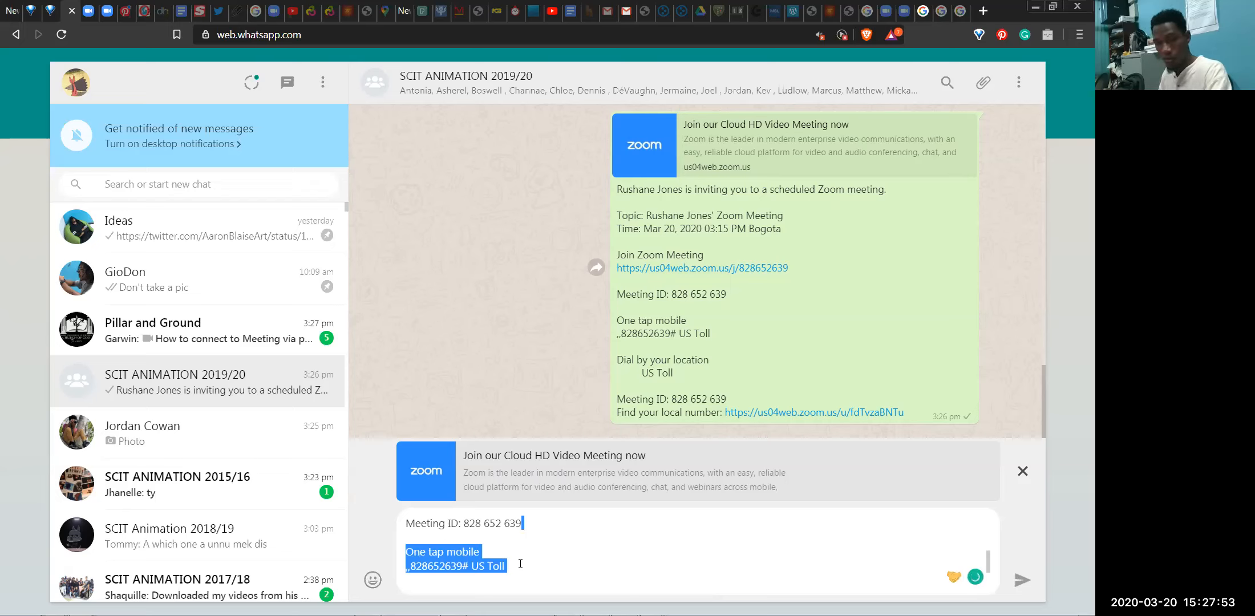
key("BackSpace")
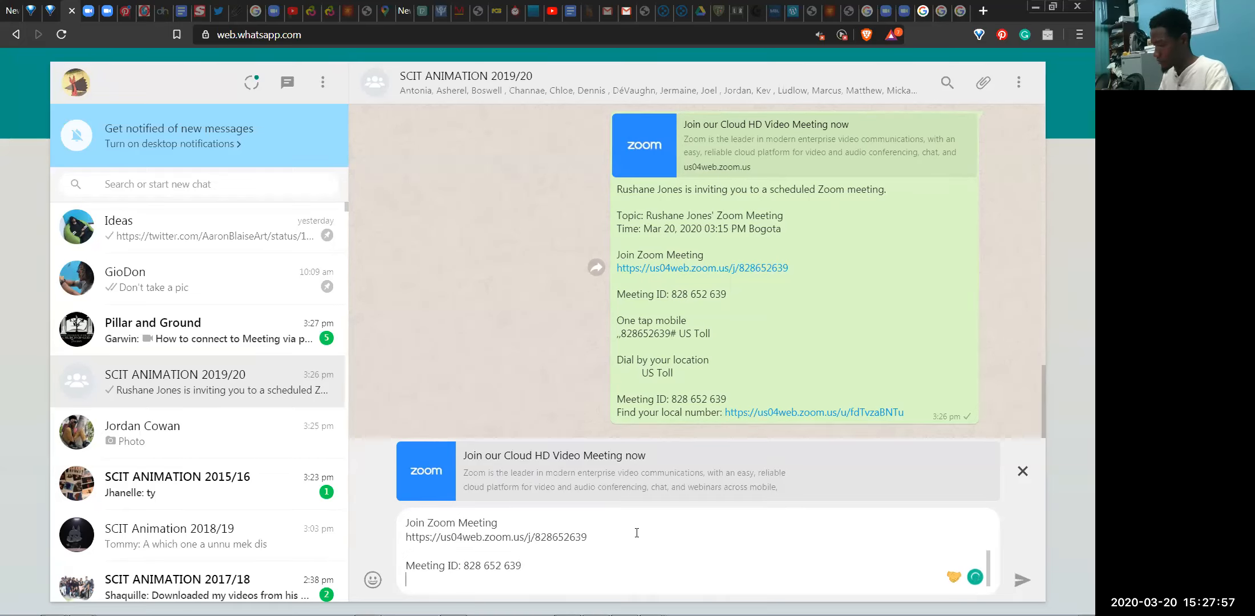
- Send the shortened invitation to the group and follow it with the message "try this"
key("Return")
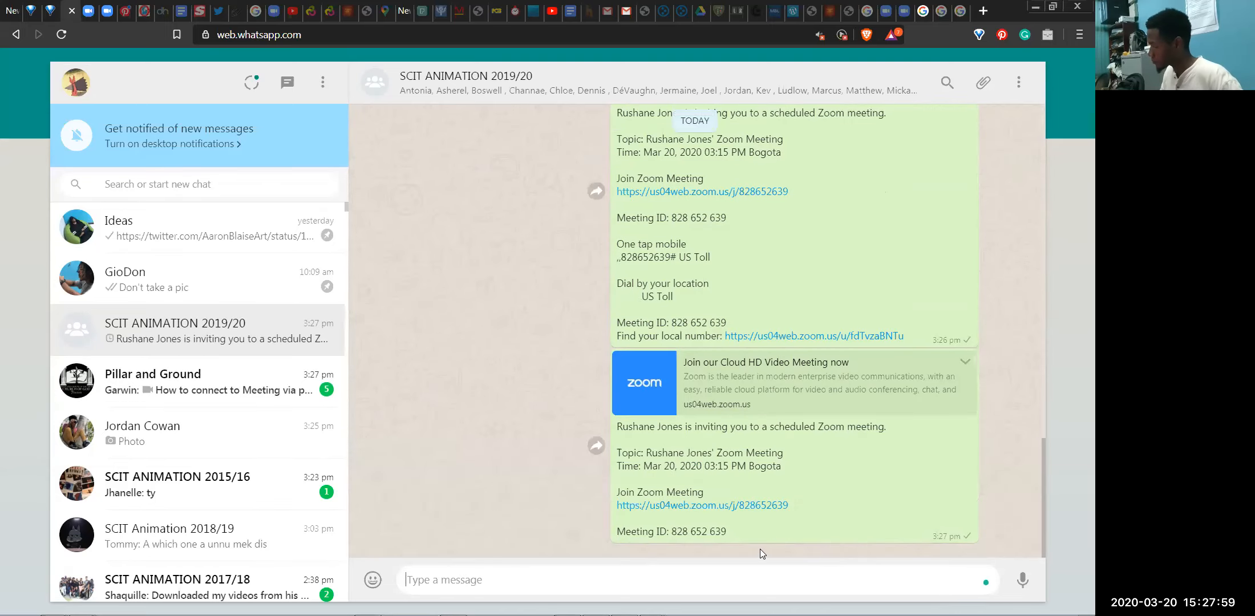
type("try this")
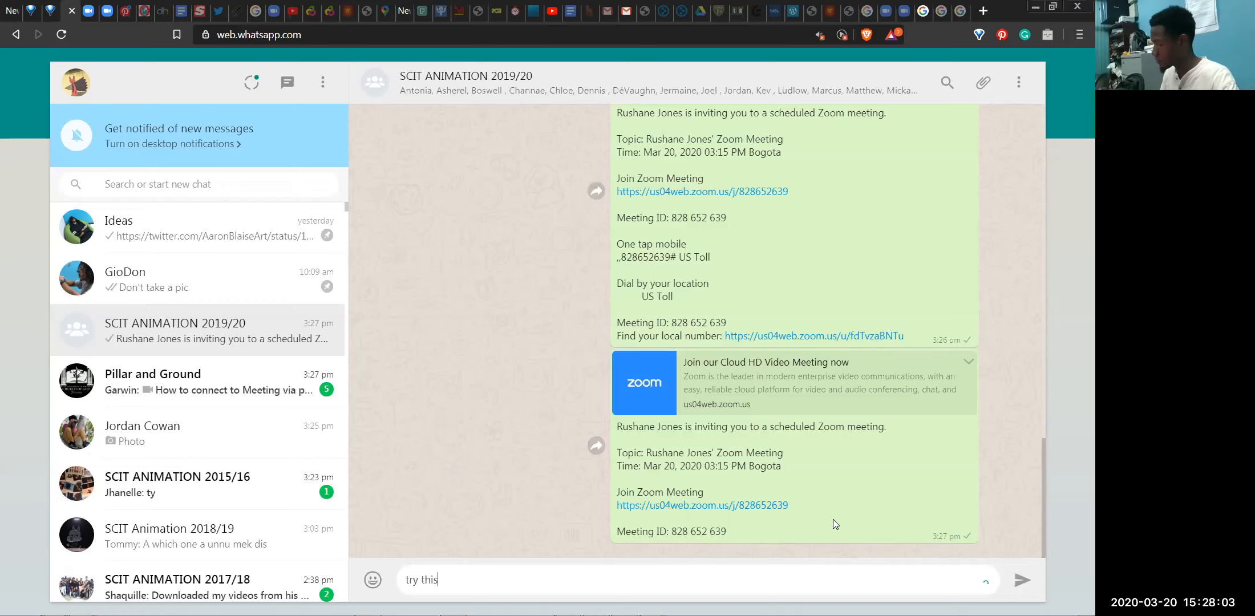
key("Return")
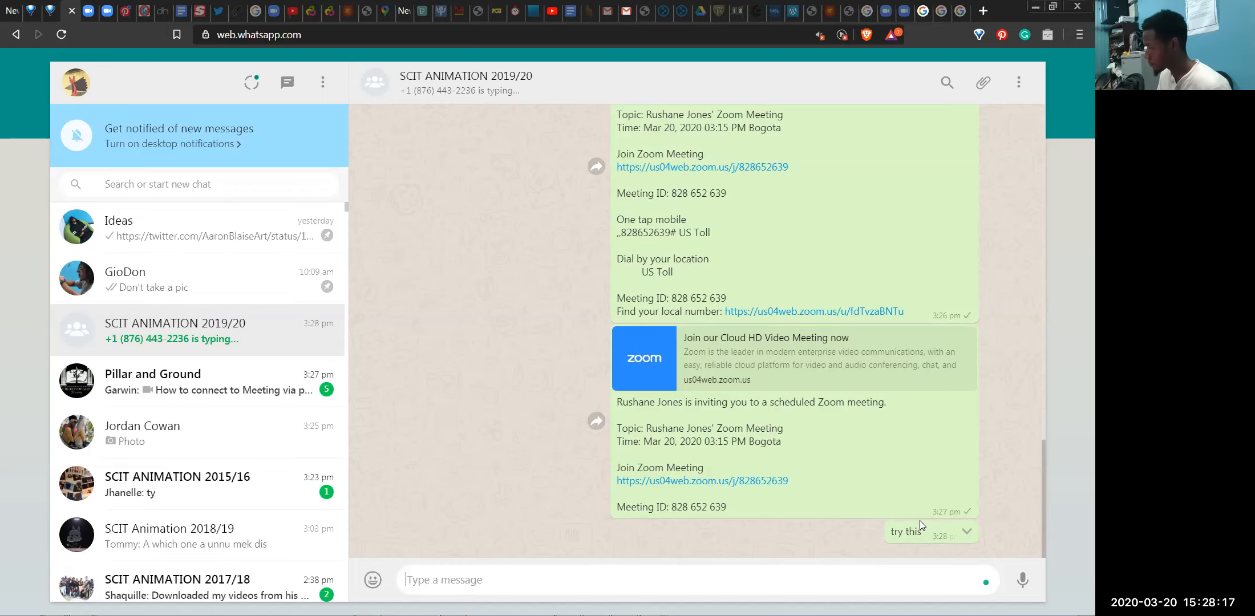
- Decline leaving the current Zoom meeting to join the other one, and switch back to TVPaint Animation
left_click(1036, 6)
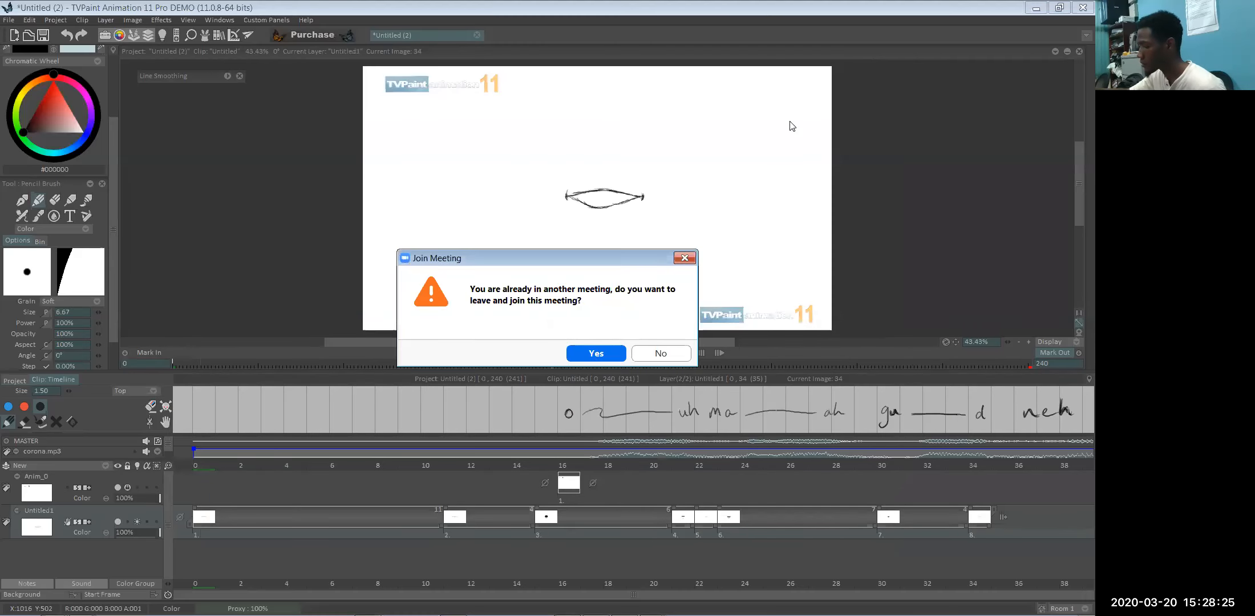
left_click(662, 350)
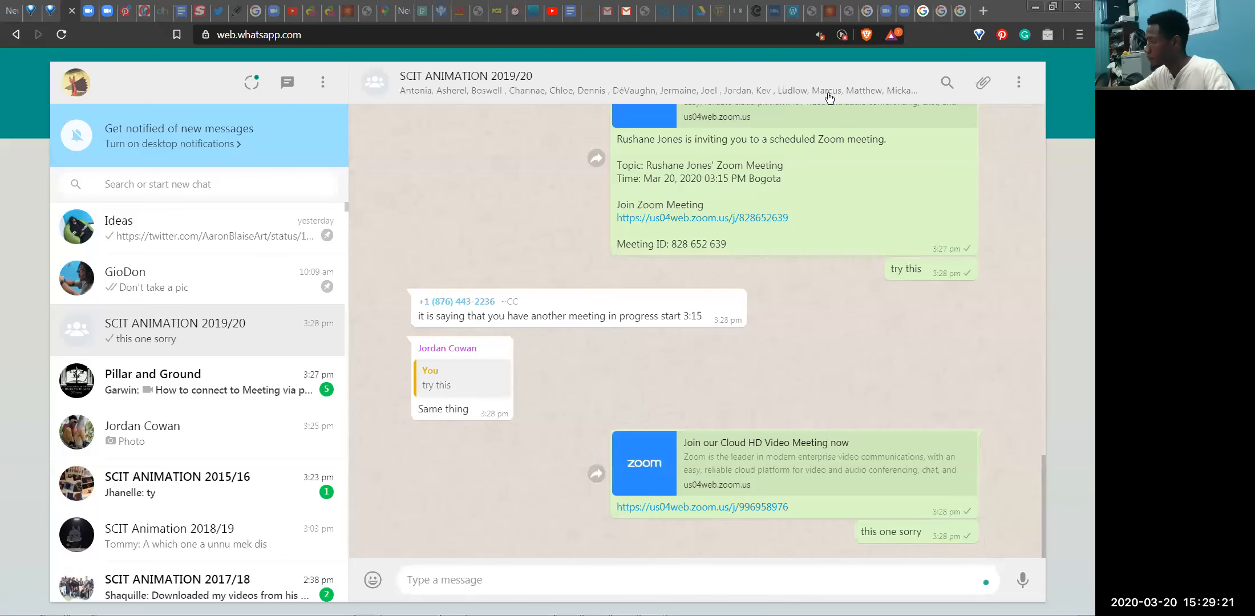
key("alt+Tab")
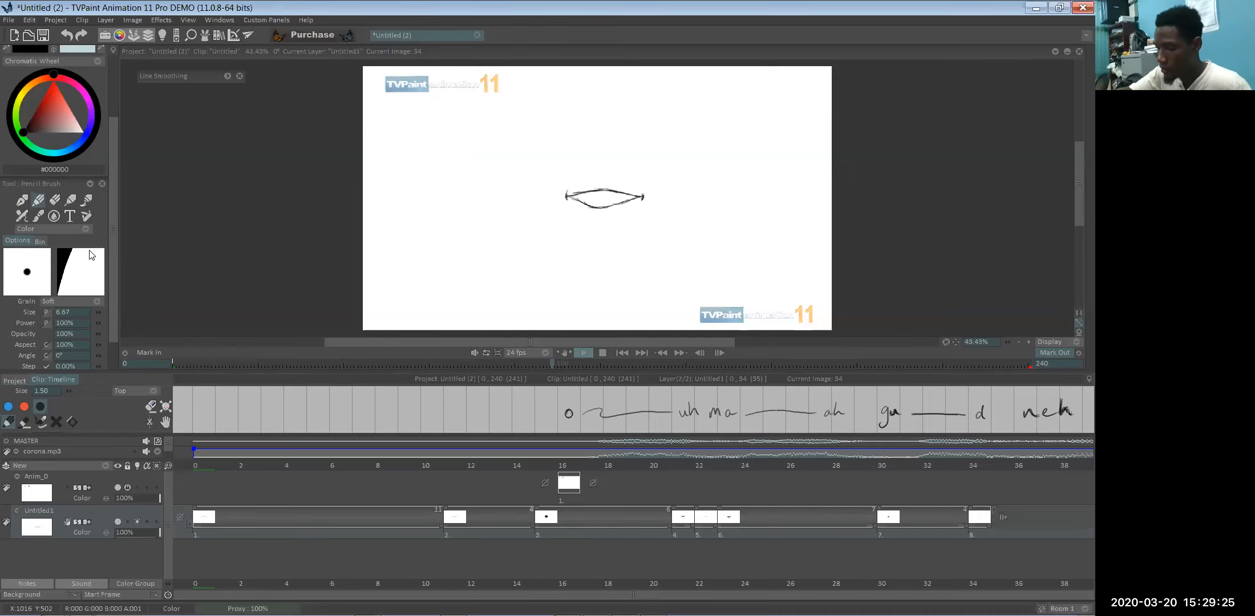
- Set the pencil brush size to 8.17 and erase the black mouth lines at frame 106
left_click(99, 312)
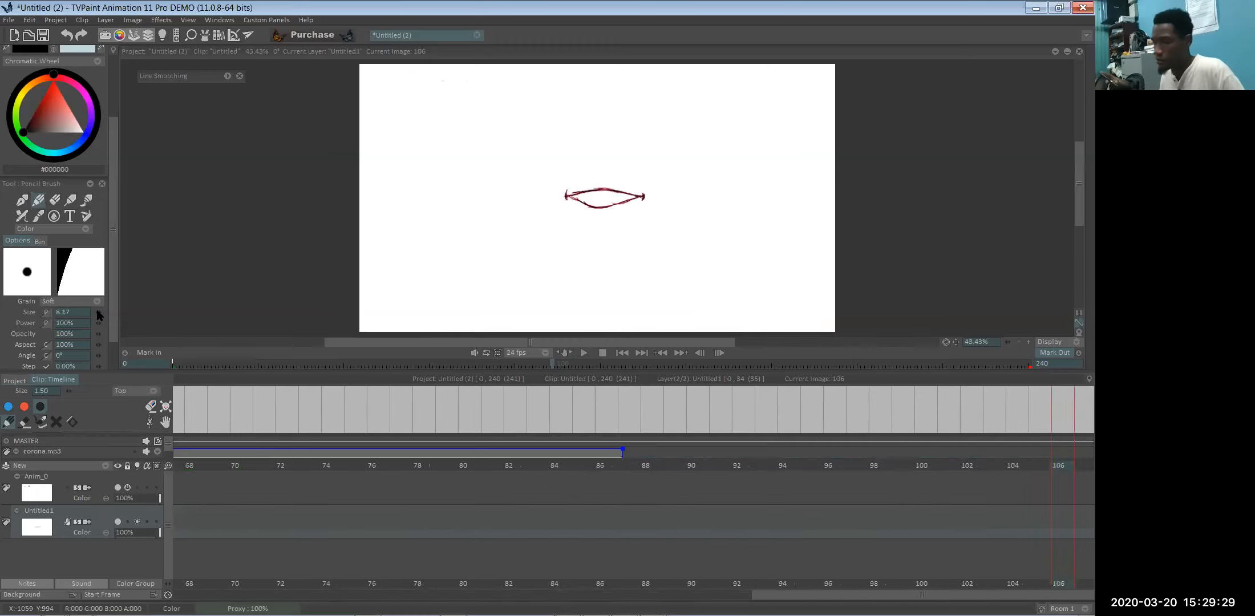
left_click(55, 199)
left_click(644, 192)
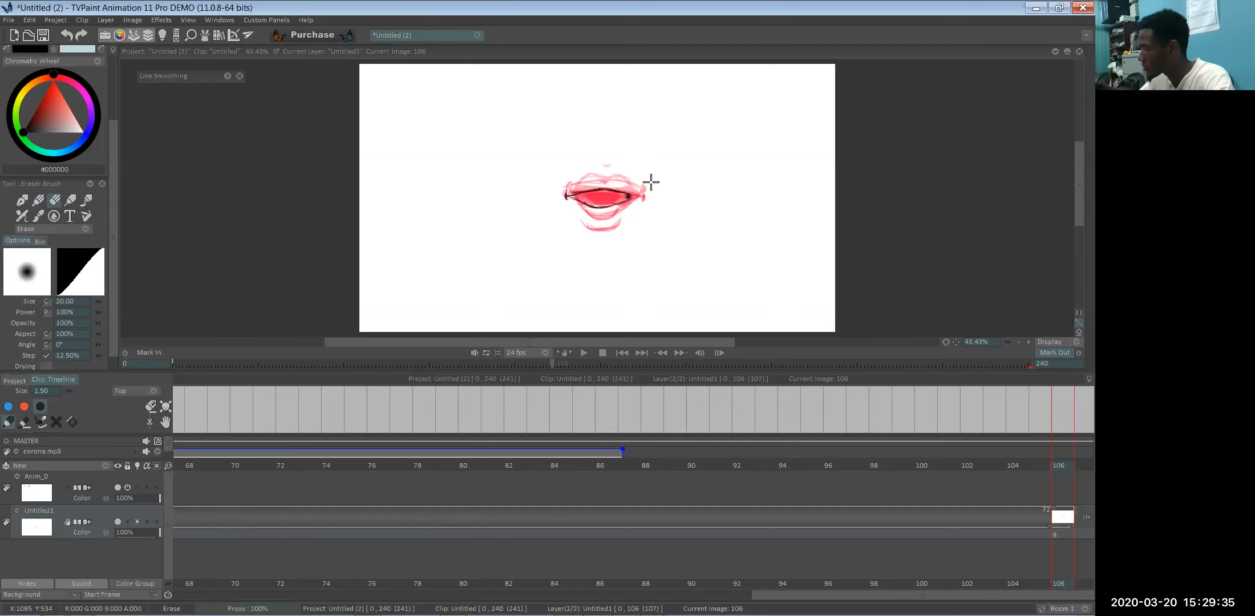
mouse_move(632, 194)
left_mouse_down()
mouse_move(551, 198)
mouse_move(608, 194)
left_mouse_up()
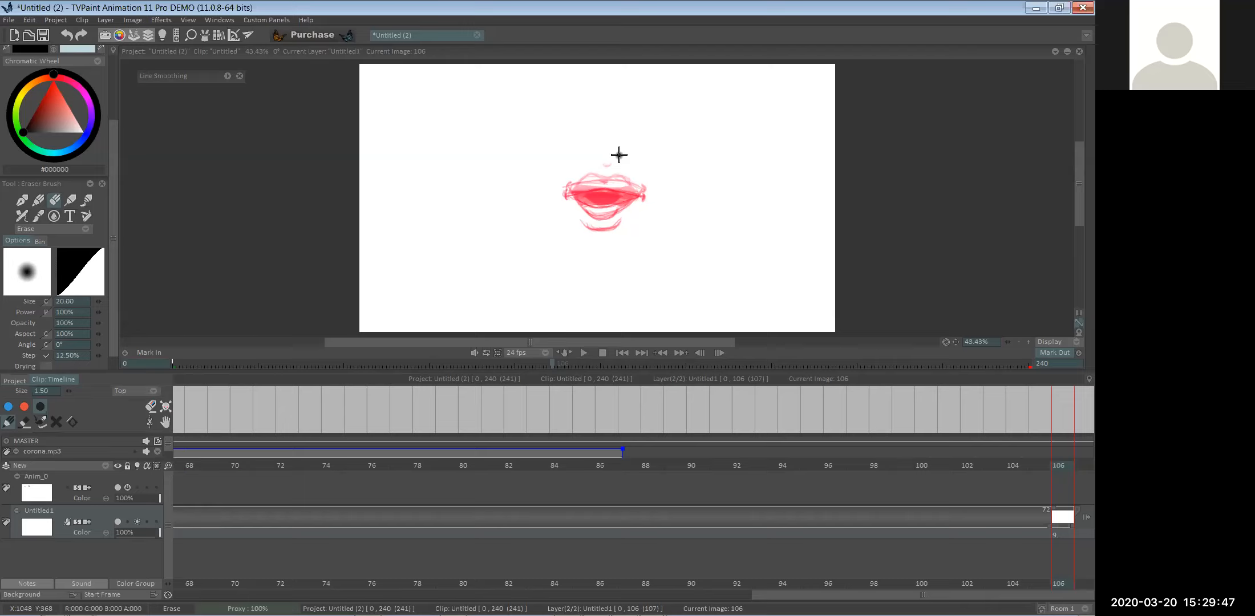
key("e")
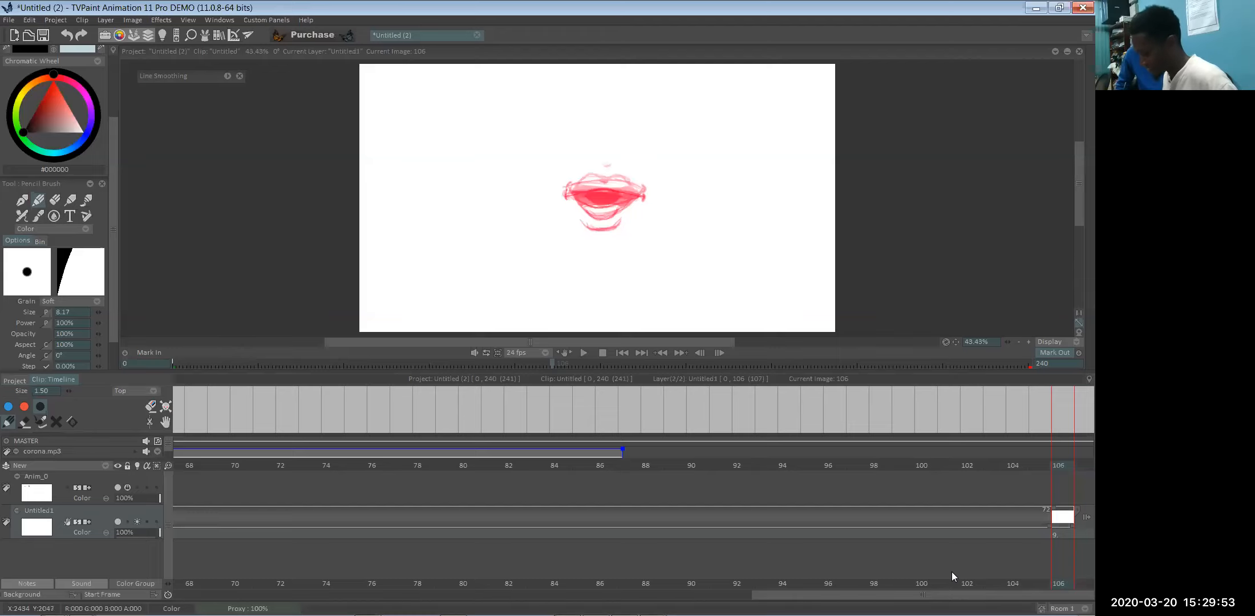
- Go back to frame 34 at the "d" sound and erase its black mouth lines
left_click_drag(752, 597, 545, 596)
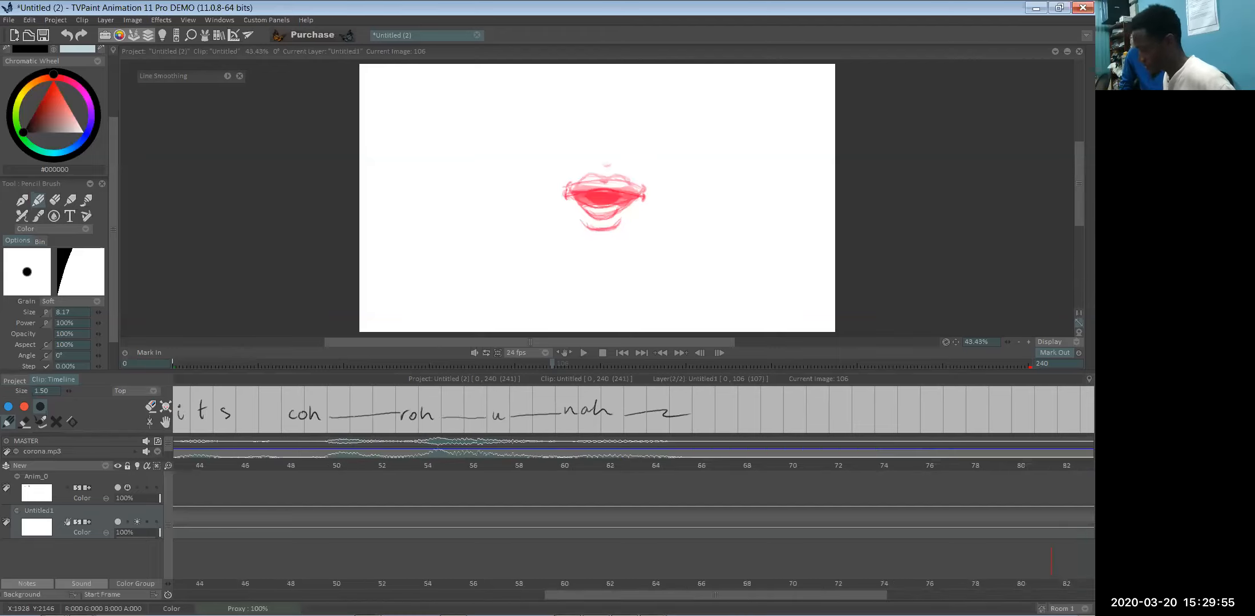
left_click_drag(715, 595, 402, 594)
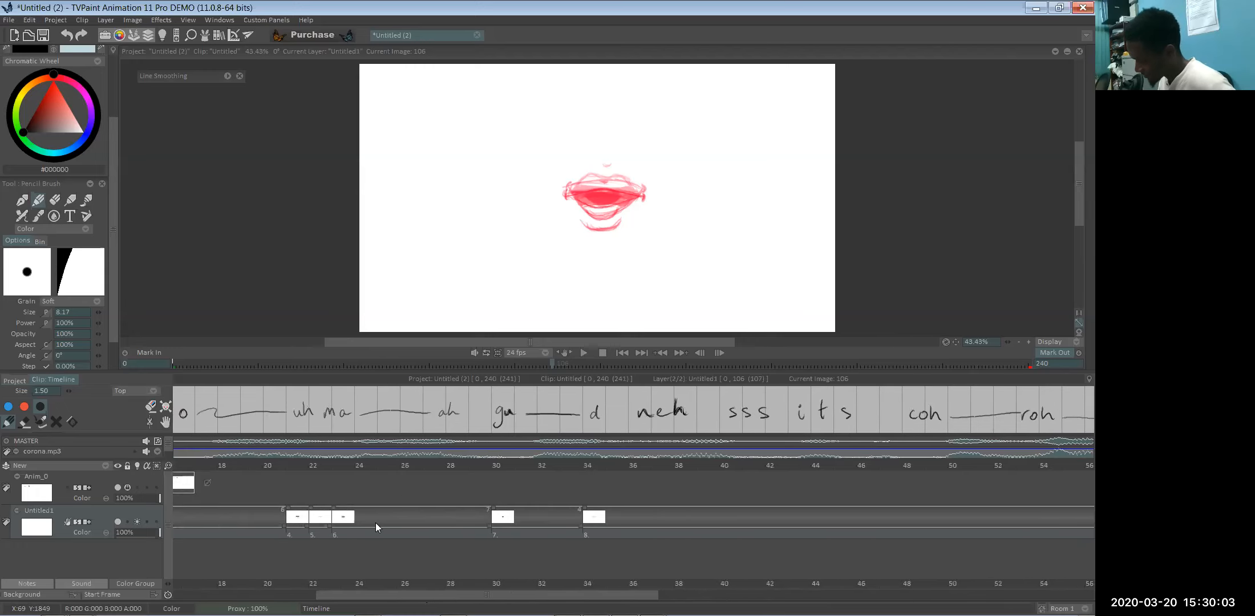
left_click(322, 584)
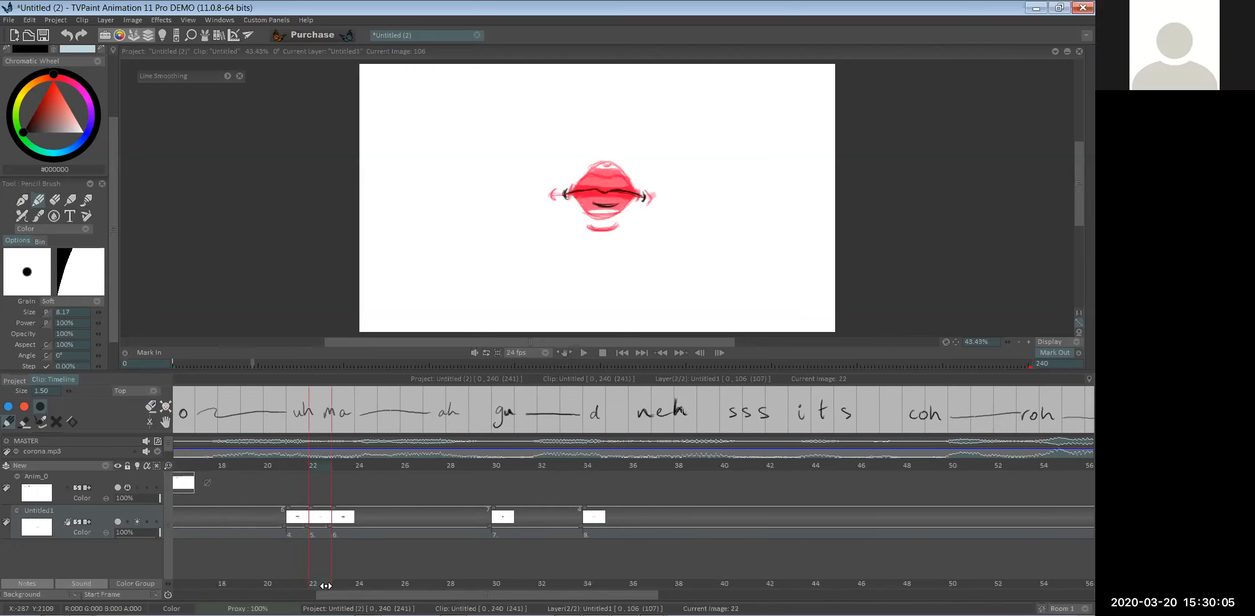
left_click(564, 583)
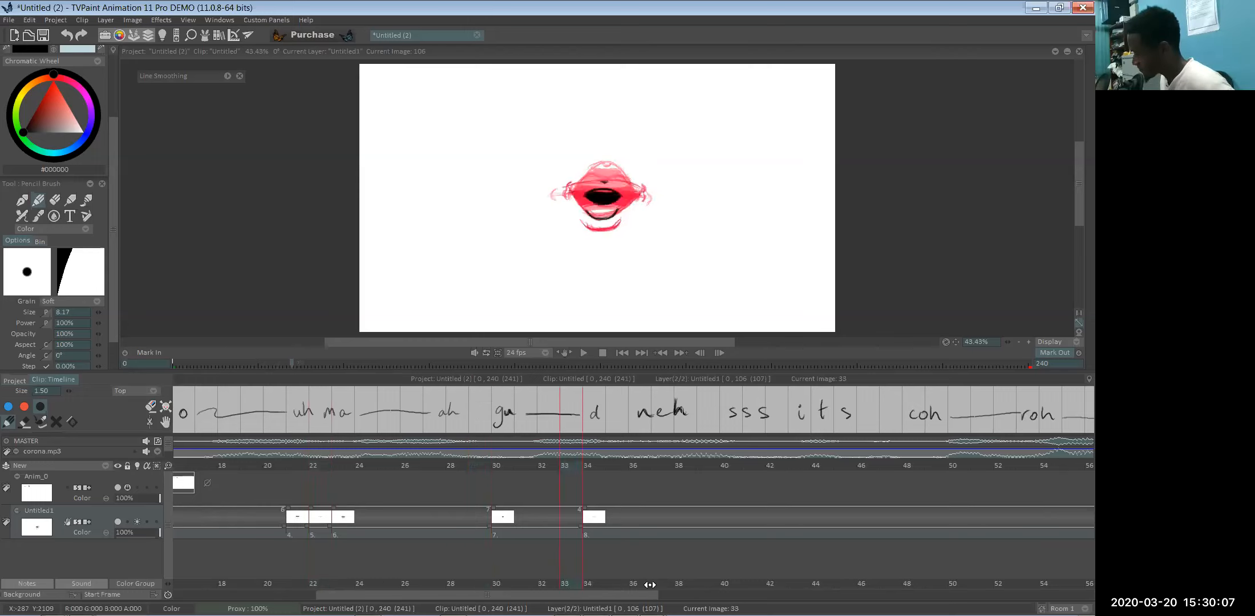
left_click(587, 586)
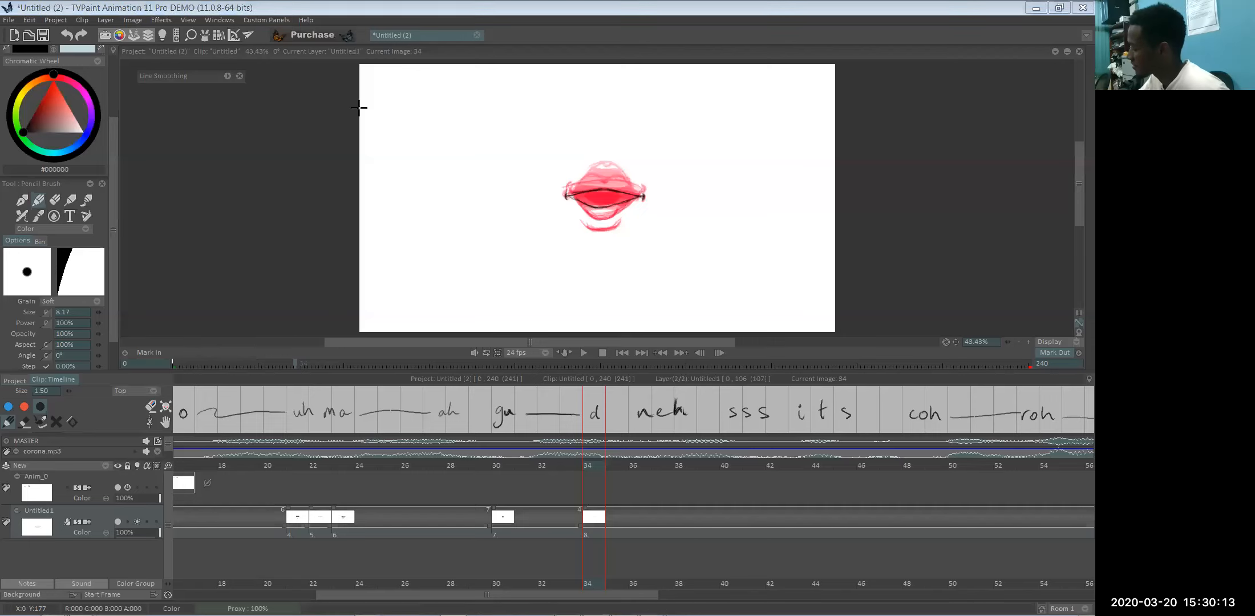
key("e")
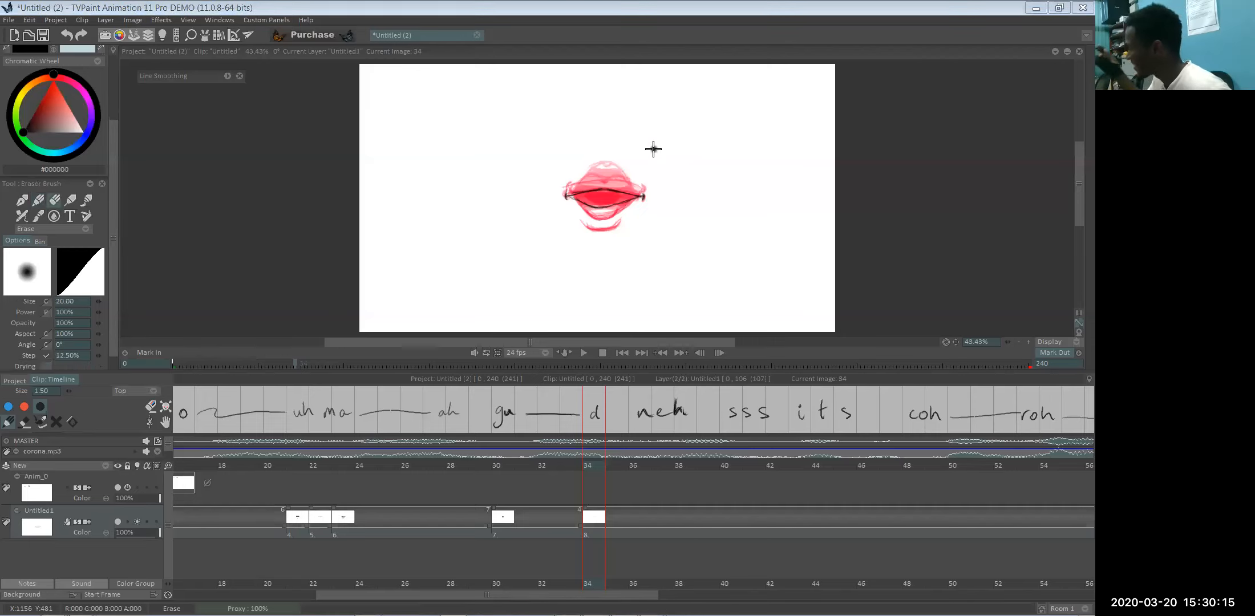
key("e")
left_click_drag(710, 169, 757, 209)
key("e")
mouse_move(704, 174)
left_mouse_down()
mouse_move(742, 178)
mouse_move(717, 207)
mouse_move(761, 198)
left_mouse_up()
mouse_move(659, 205)
left_mouse_down()
mouse_move(659, 192)
mouse_move(565, 195)
left_mouse_up()
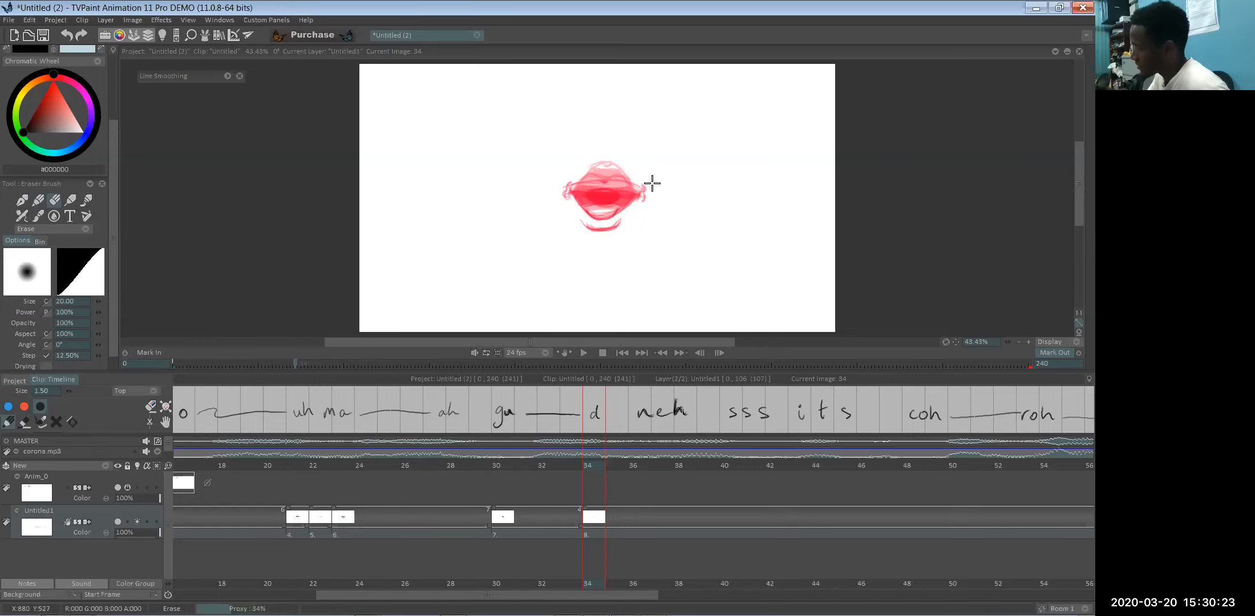
- Draw a slightly open mouth at frame 34 with upper and lower lip curves and a short line beneath
key("e")
mouse_move(567, 192)
left_mouse_down()
mouse_move(614, 183)
mouse_move(644, 195)
mouse_move(575, 191)
mouse_move(643, 196)
left_mouse_up()
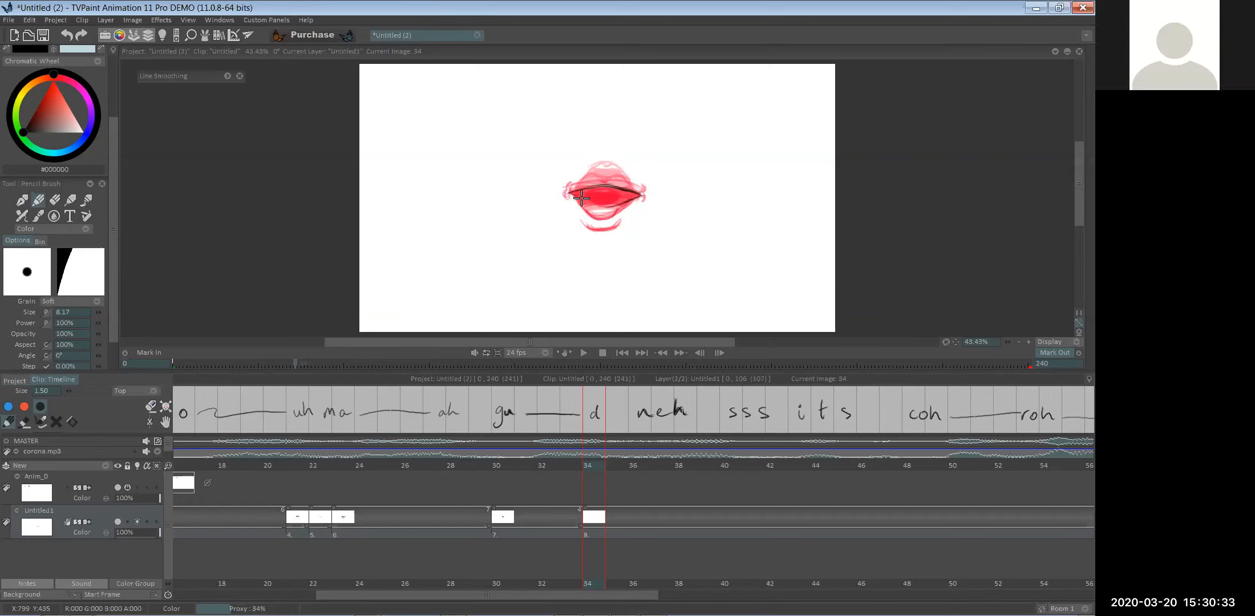
left_click_drag(573, 195, 609, 208)
key("e")
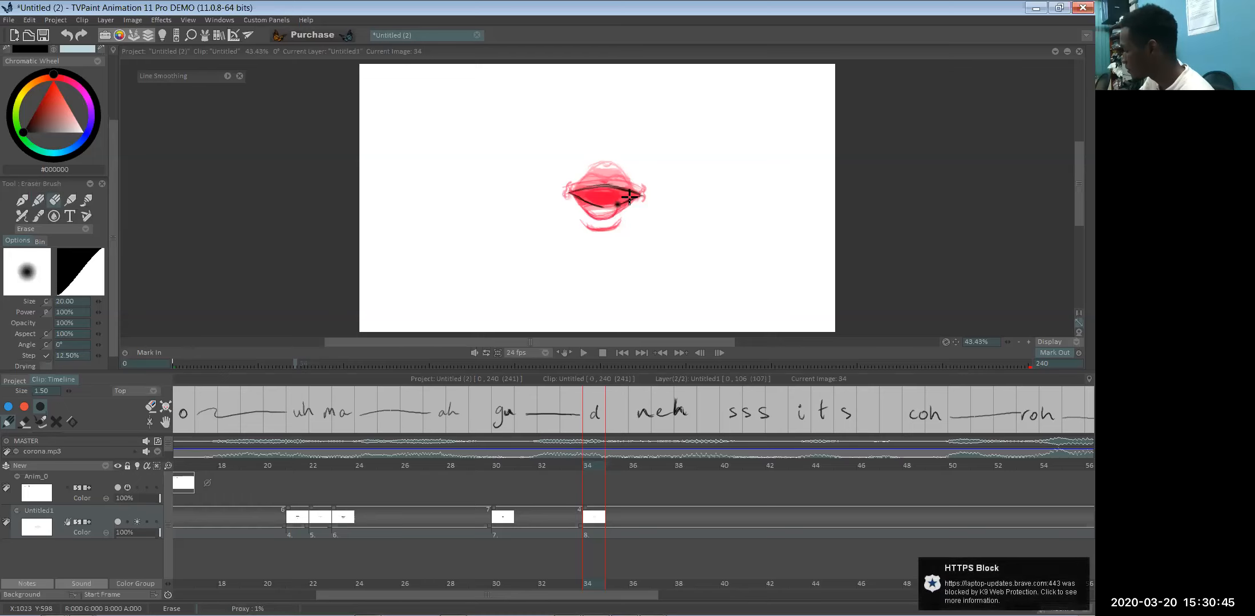
key("e")
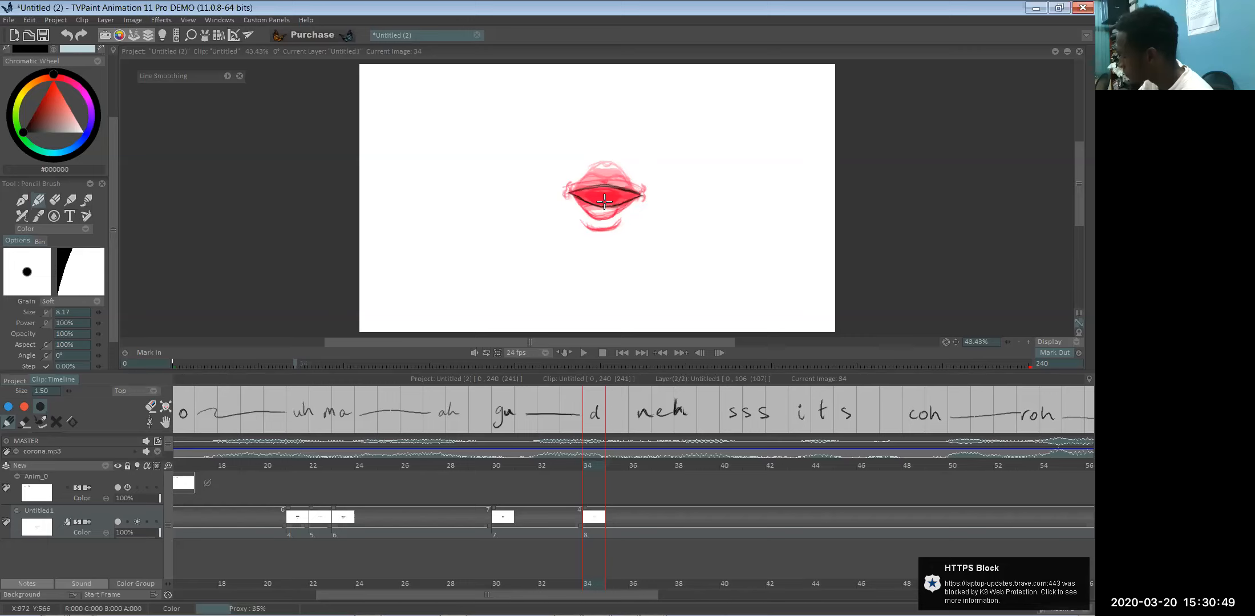
mouse_move(605, 222)
left_mouse_down()
mouse_move(625, 214)
mouse_move(609, 222)
left_mouse_up()
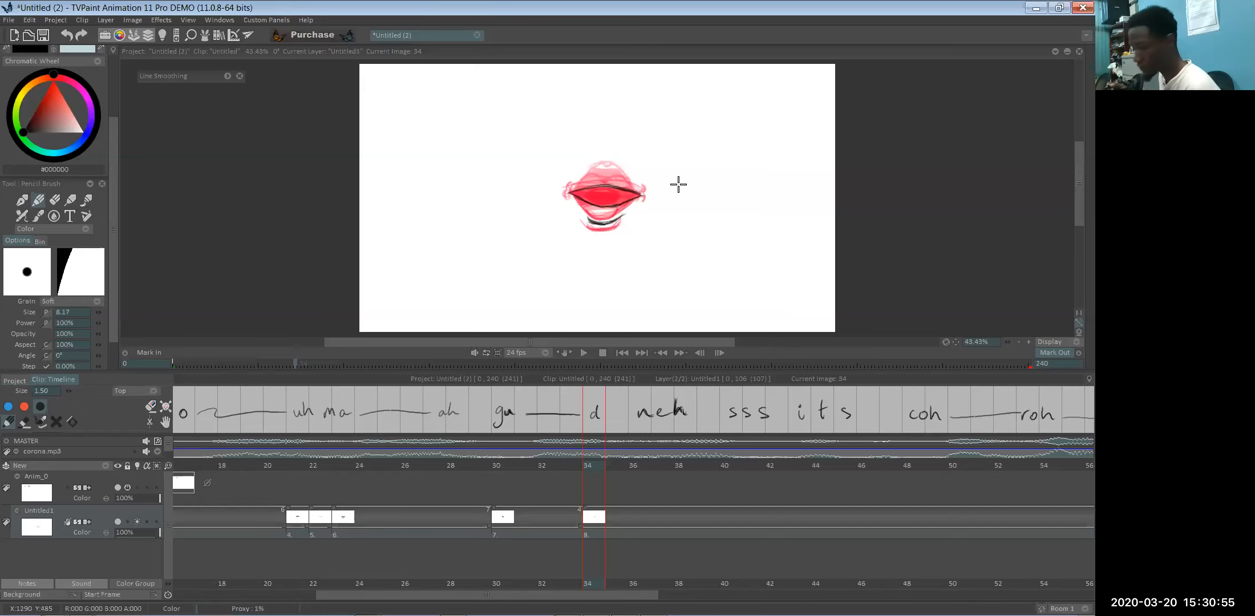
- Compare frame 34 with the frames before it and erase the newly drawn mouth lines
left_click_drag(592, 535, 460, 534)
left_click(524, 562)
mouse_move(509, 586)
left_mouse_down()
mouse_move(623, 587)
mouse_move(545, 585)
mouse_move(589, 586)
left_mouse_up()
key("e")
mouse_move(569, 215)
left_mouse_down()
mouse_move(614, 220)
mouse_move(586, 225)
mouse_move(604, 206)
mouse_move(577, 189)
mouse_move(590, 185)
mouse_move(566, 200)
left_mouse_up()
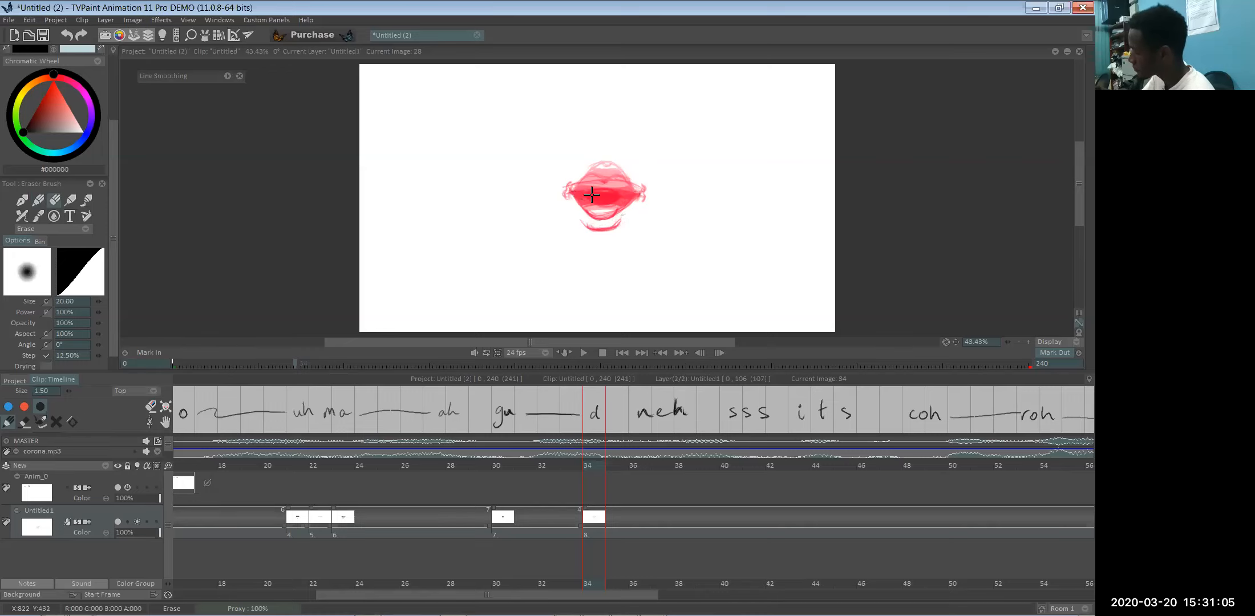
- Redraw the mouth at frame 34 with nearly closed lip curves, a small mark on the upper lip and a short curve beneath
key("b")
mouse_move(569, 192)
left_mouse_down()
mouse_move(642, 191)
mouse_move(565, 193)
mouse_move(637, 194)
mouse_move(565, 193)
mouse_move(608, 213)
mouse_move(592, 210)
left_mouse_up()
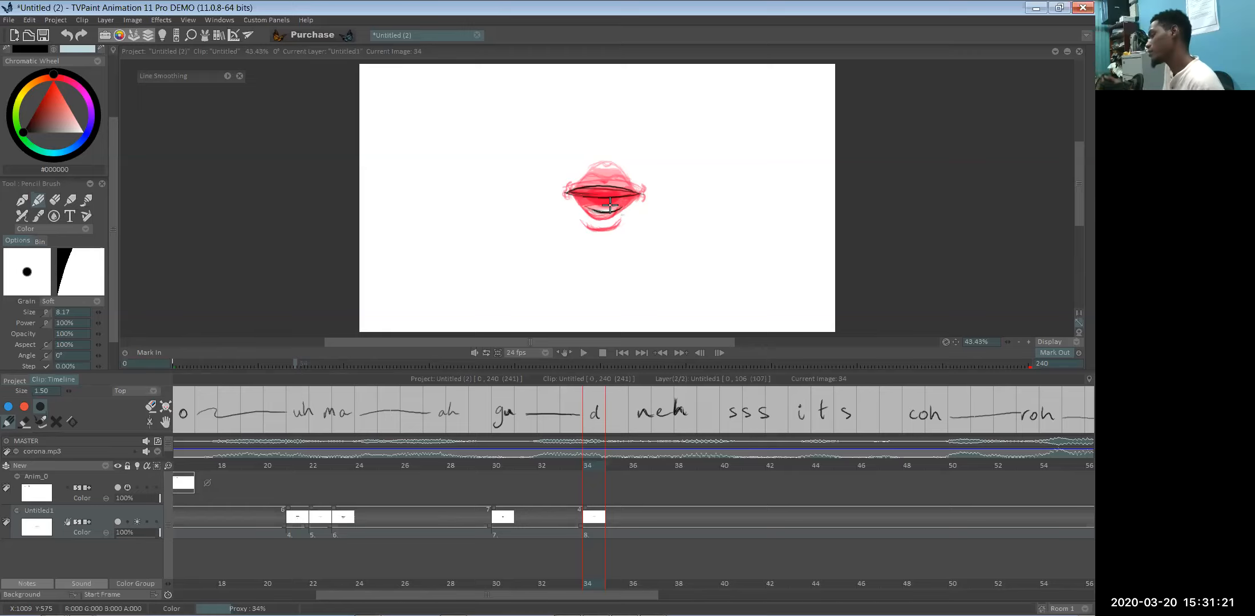
key("e")
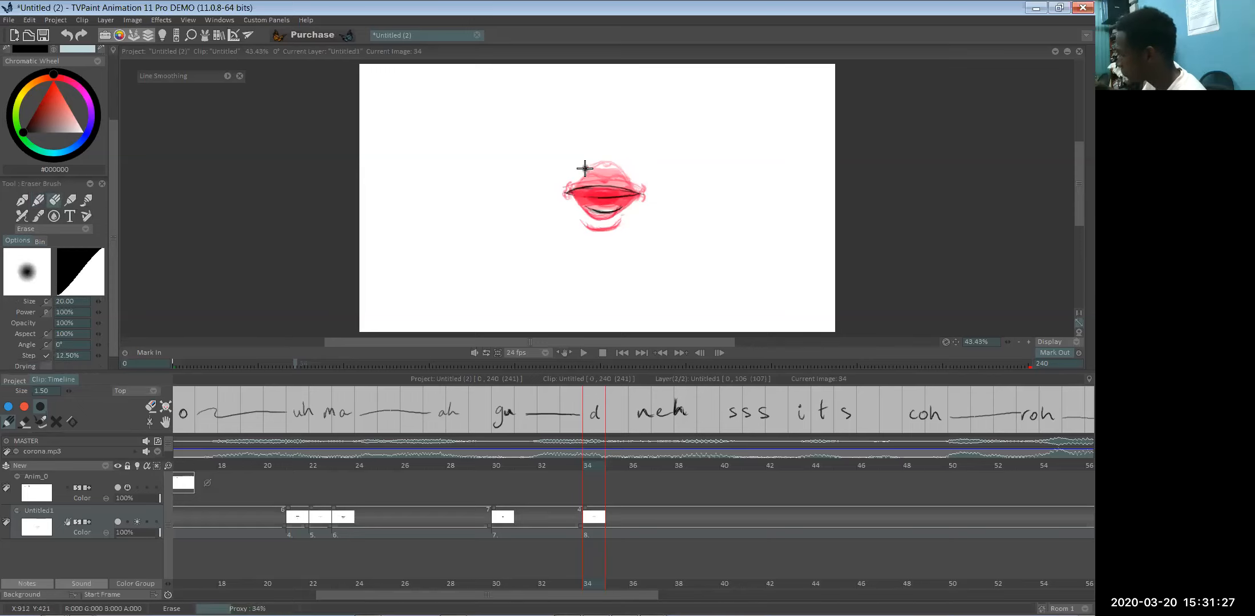
key("e")
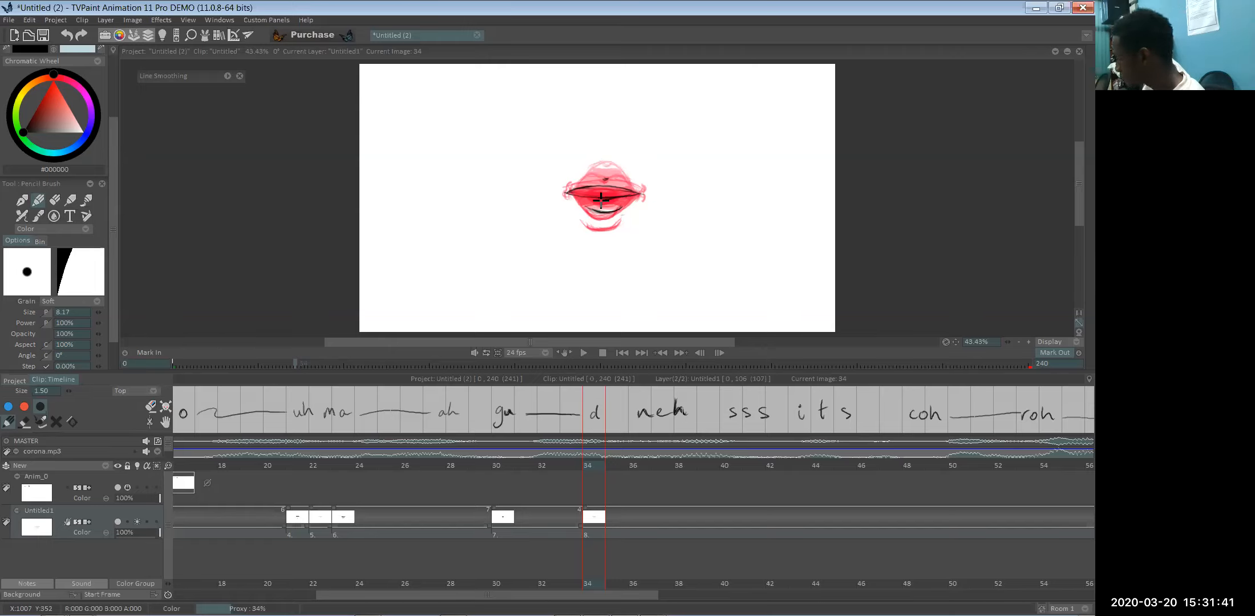
key("e")
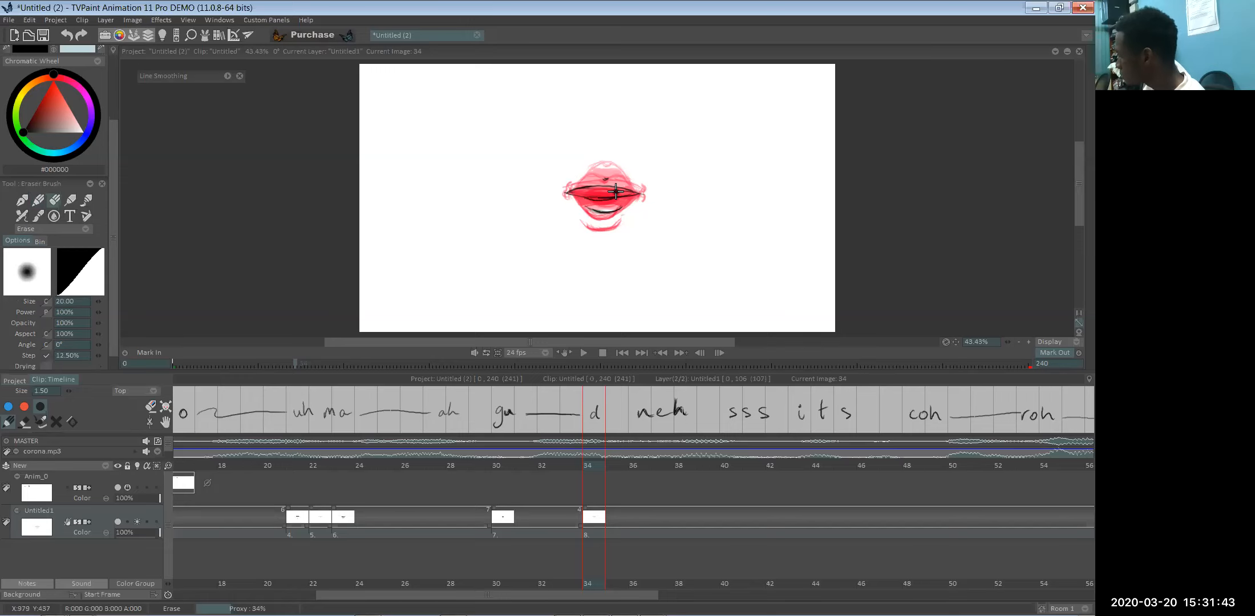
key("e")
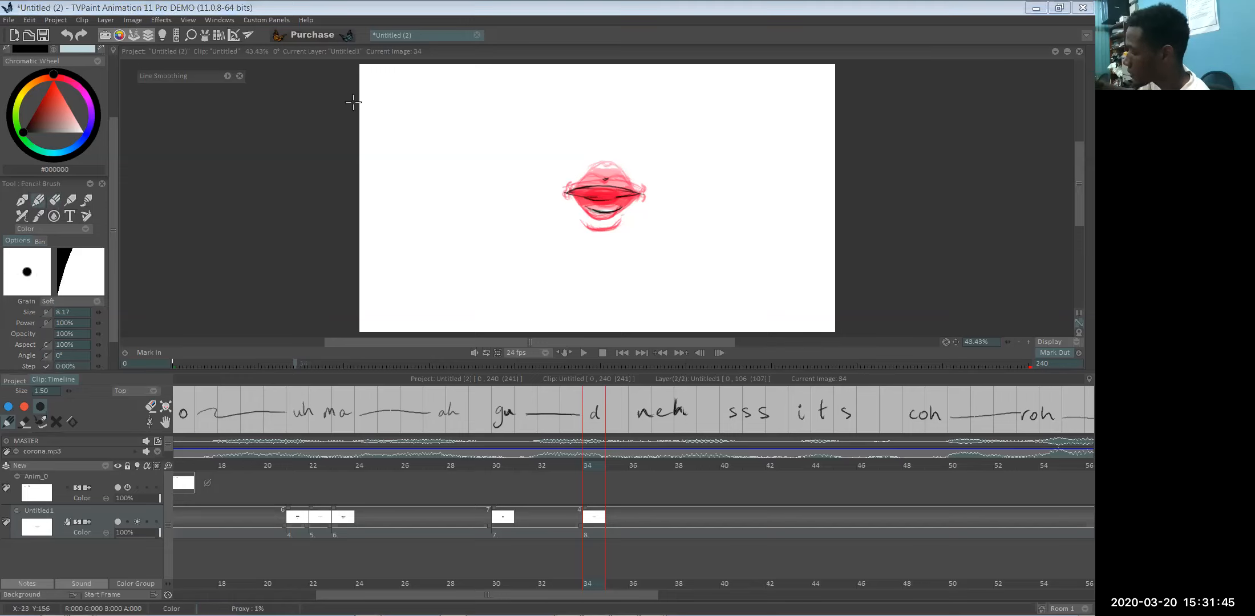
- Erase the line inside the frame 34 mouth and redraw the lower lip curve
key("e")
left_click_drag(600, 196, 628, 196)
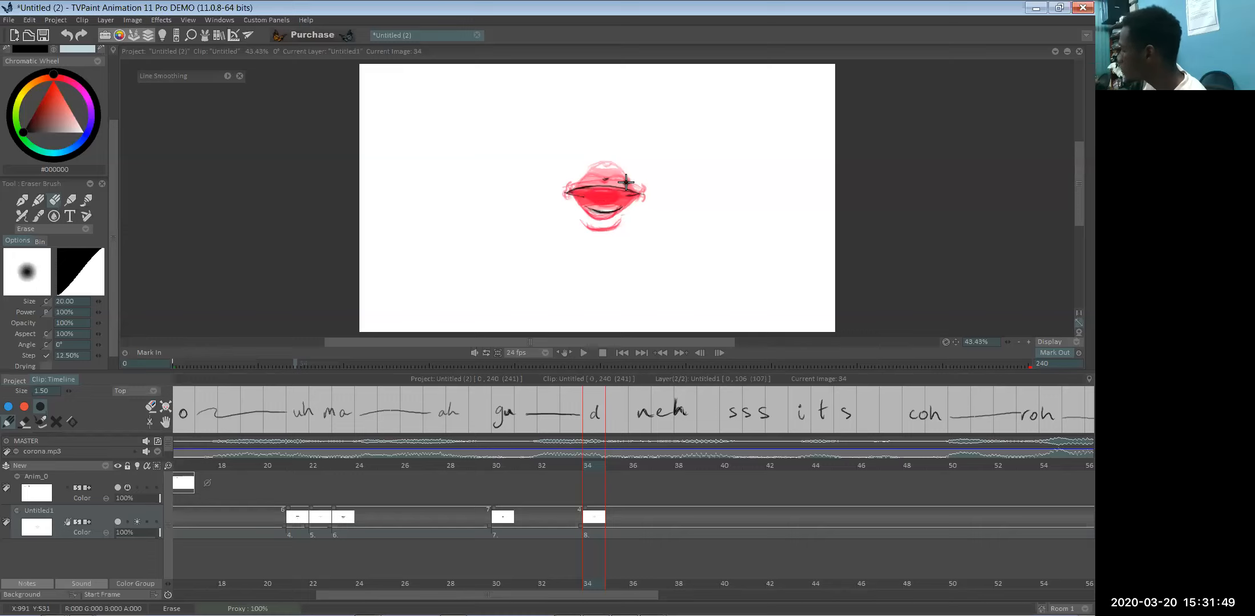
key("e")
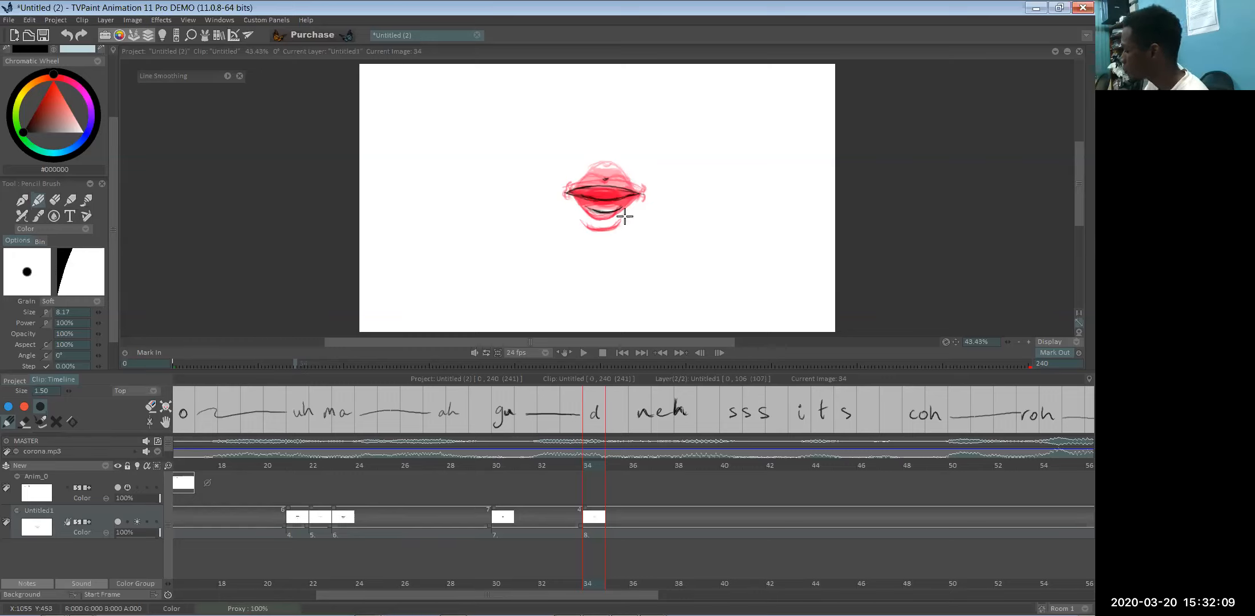
- Erase the short curve beneath the lower lip at frame 34 and redraw it with a heavier line
key("e")
left_click_drag(610, 212, 594, 211)
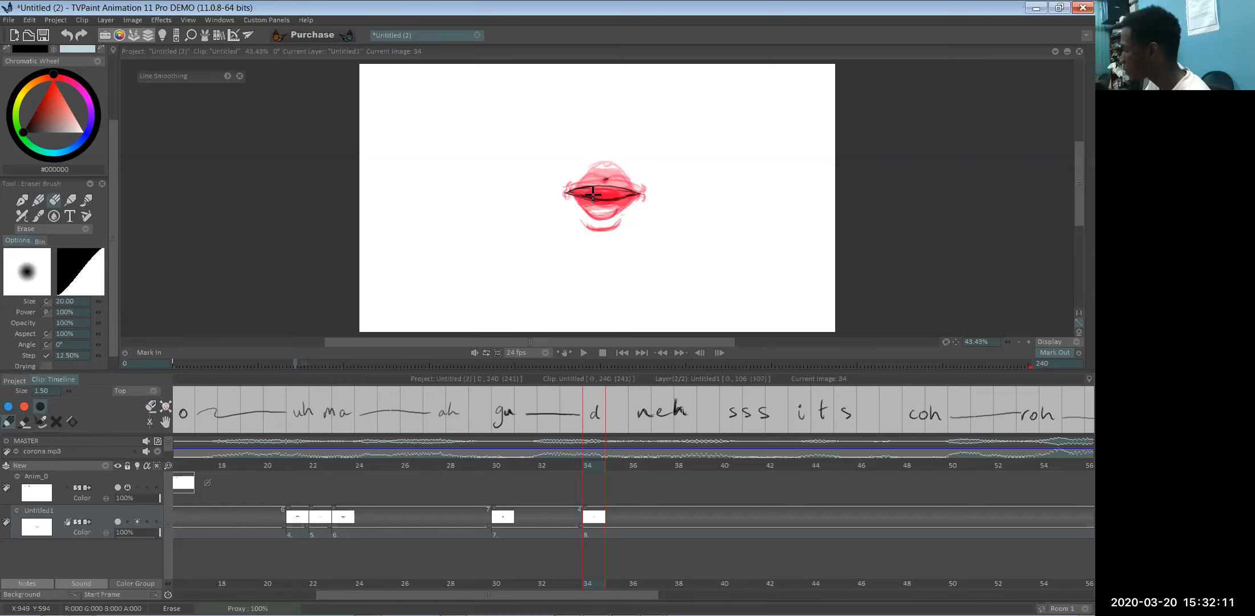
key("e")
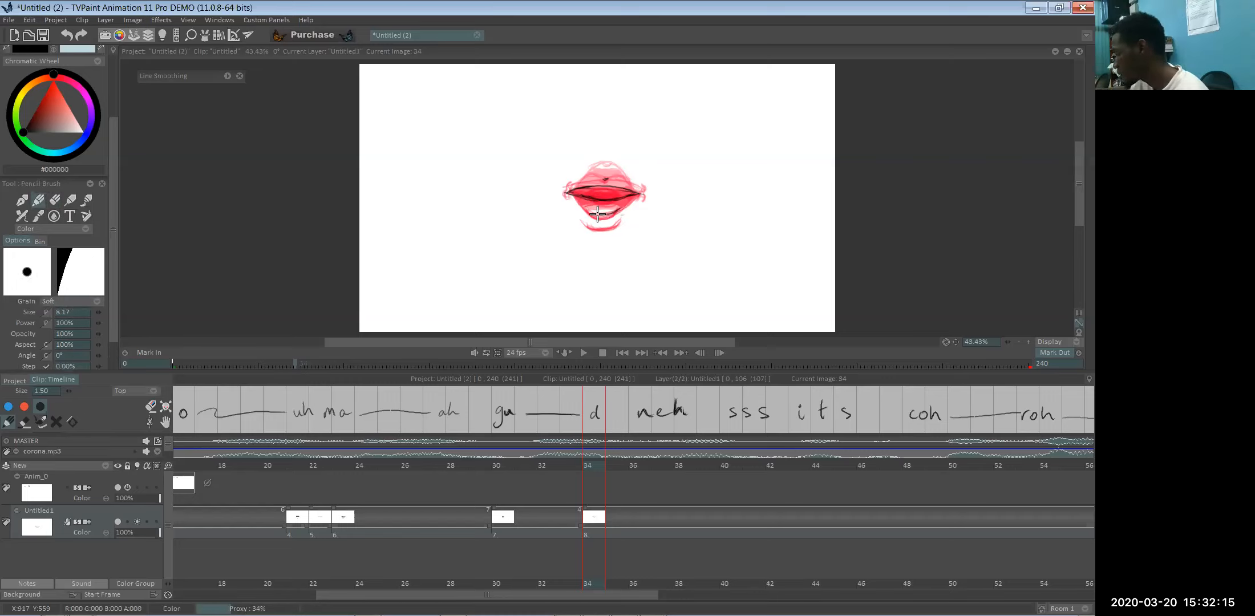
left_click_drag(585, 209, 605, 215)
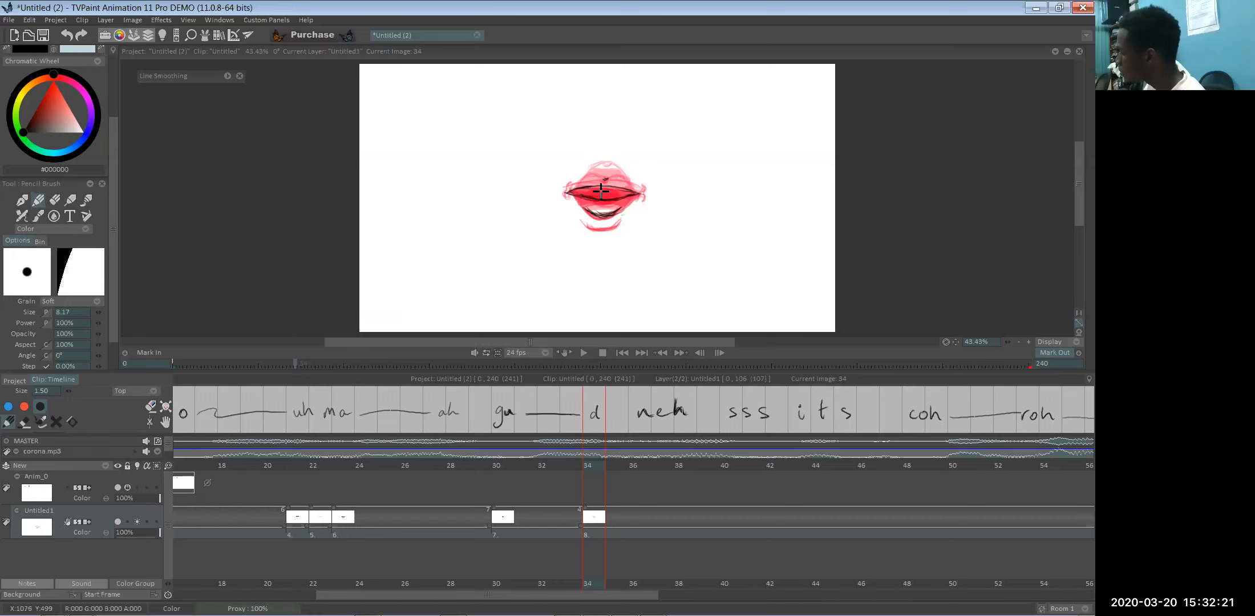
- Draw a line across the mouth opening at frame 34, clean up the upper lip edge and darken both mouth corners
left_click_drag(580, 195, 632, 194)
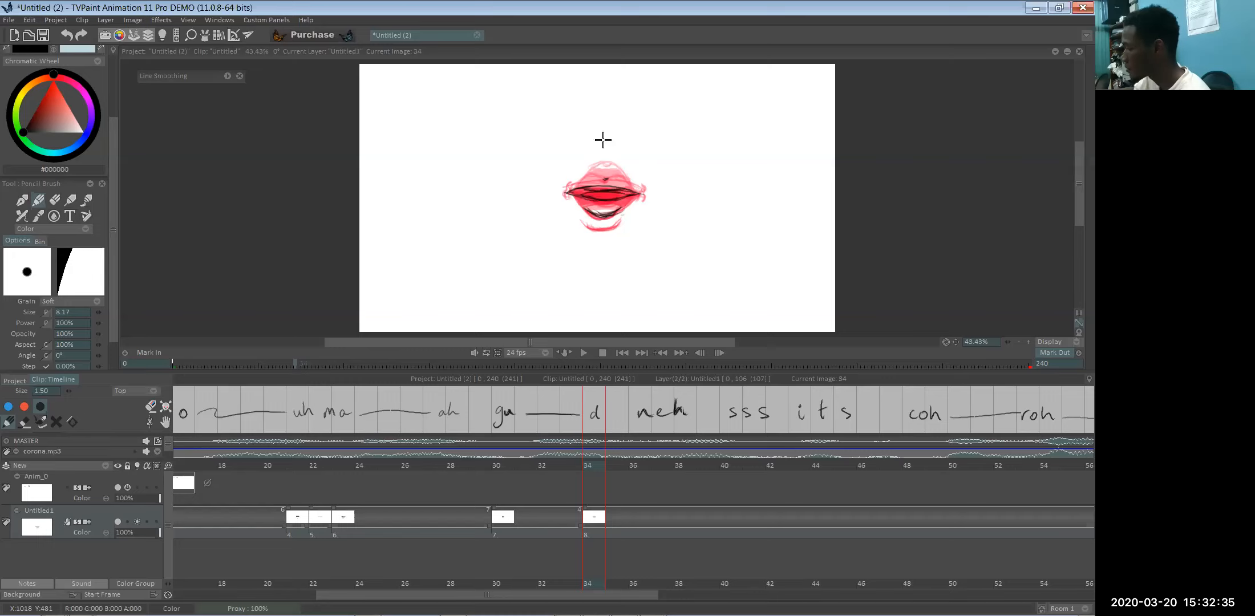
key("e")
left_click_drag(588, 190, 622, 183)
key("e")
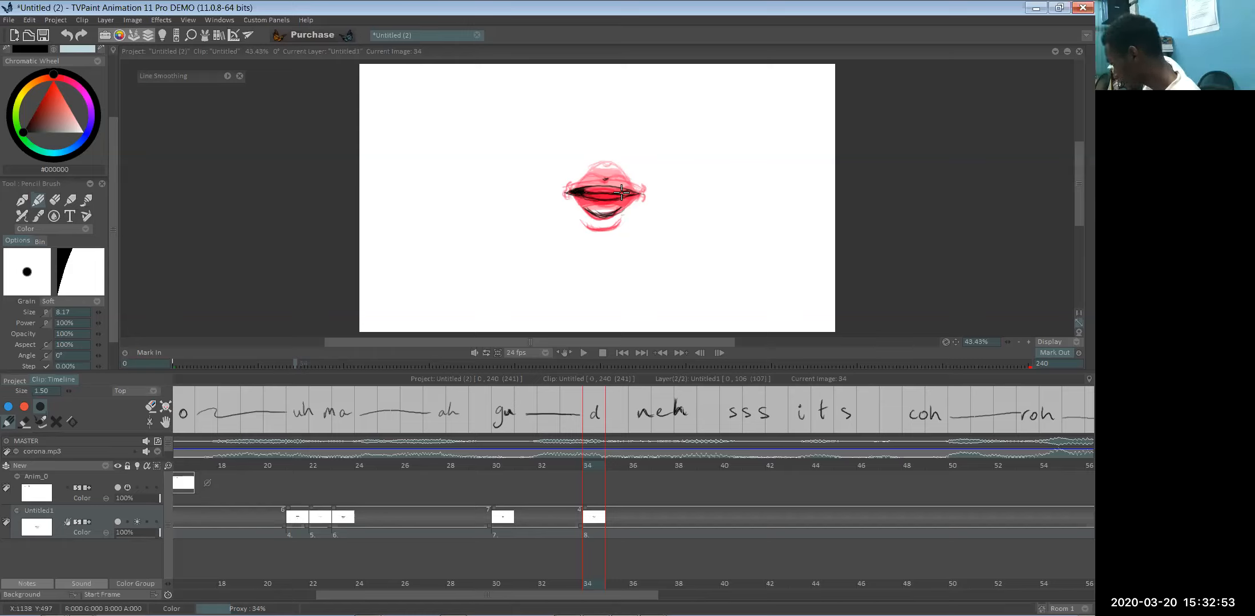
left_click_drag(619, 192, 636, 191)
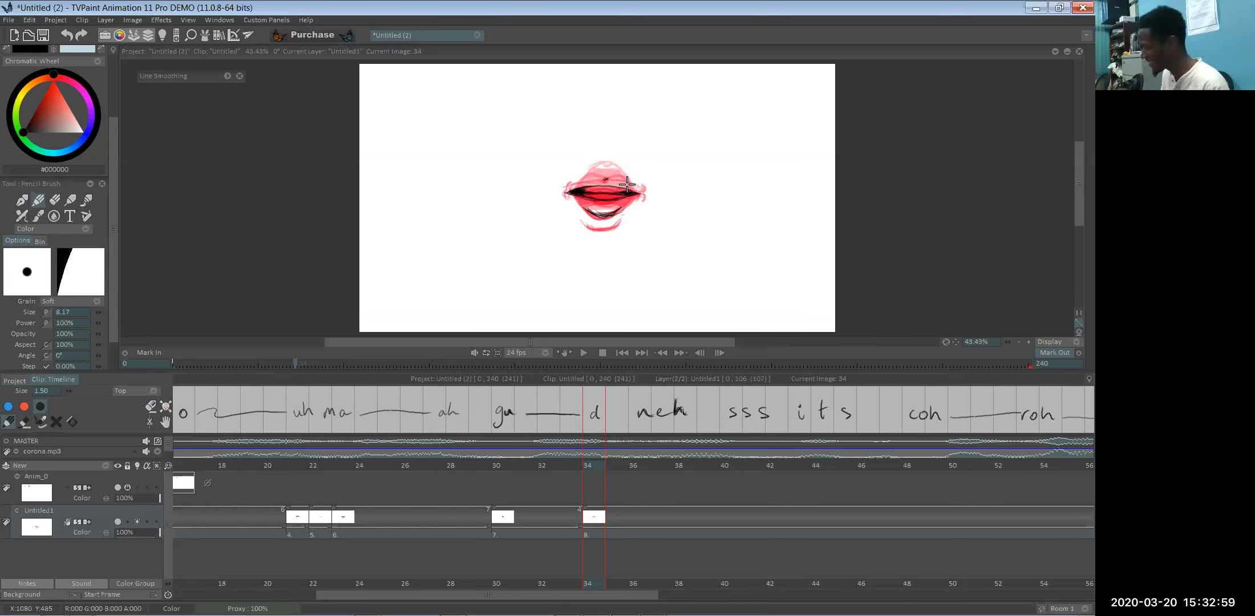
- Compare frame 34 with frame 33 and add a new drawing carrying the same mouth at frame 36 for the "neh" sound
left_click(613, 585)
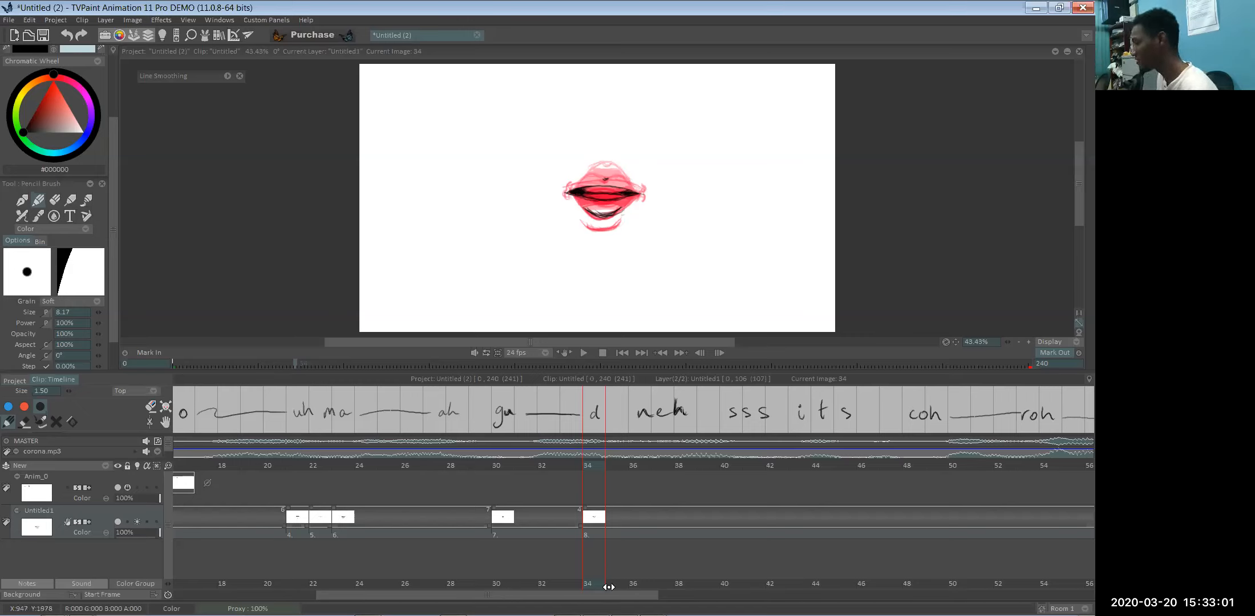
left_click_drag(628, 585, 582, 585)
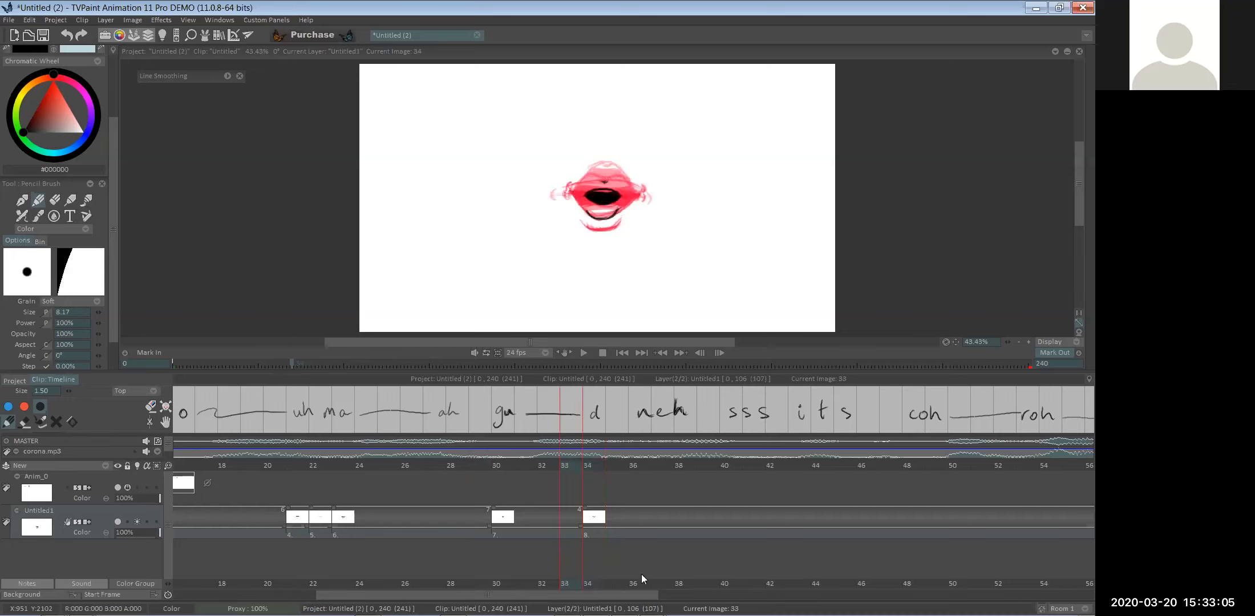
left_click(641, 574)
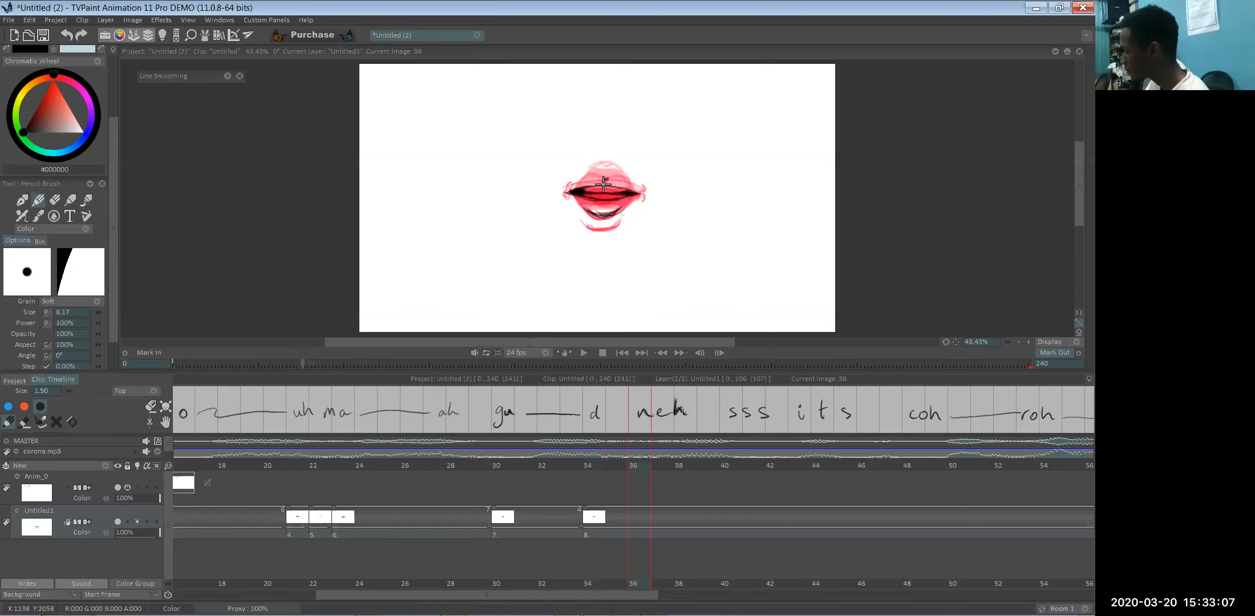
key("ctrl+b")
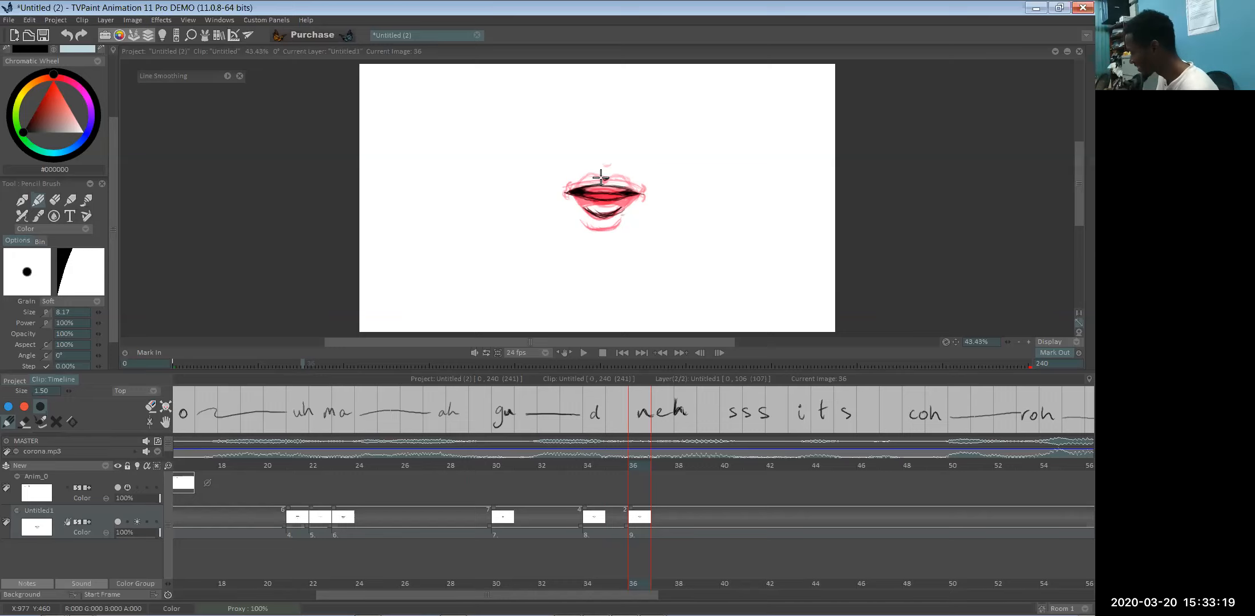
left_click(675, 536)
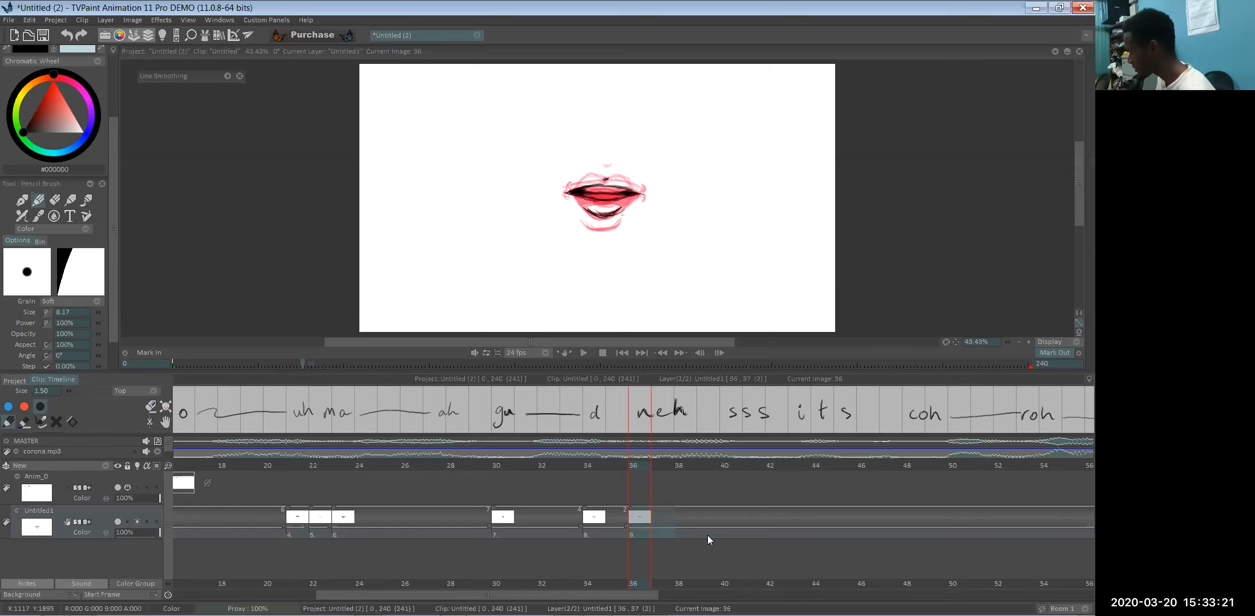
- Return to frame 0 and play the lip-sync animation with its audio
mouse_move(637, 588)
left_mouse_down()
mouse_move(474, 584)
mouse_move(34, 615)
left_mouse_up()
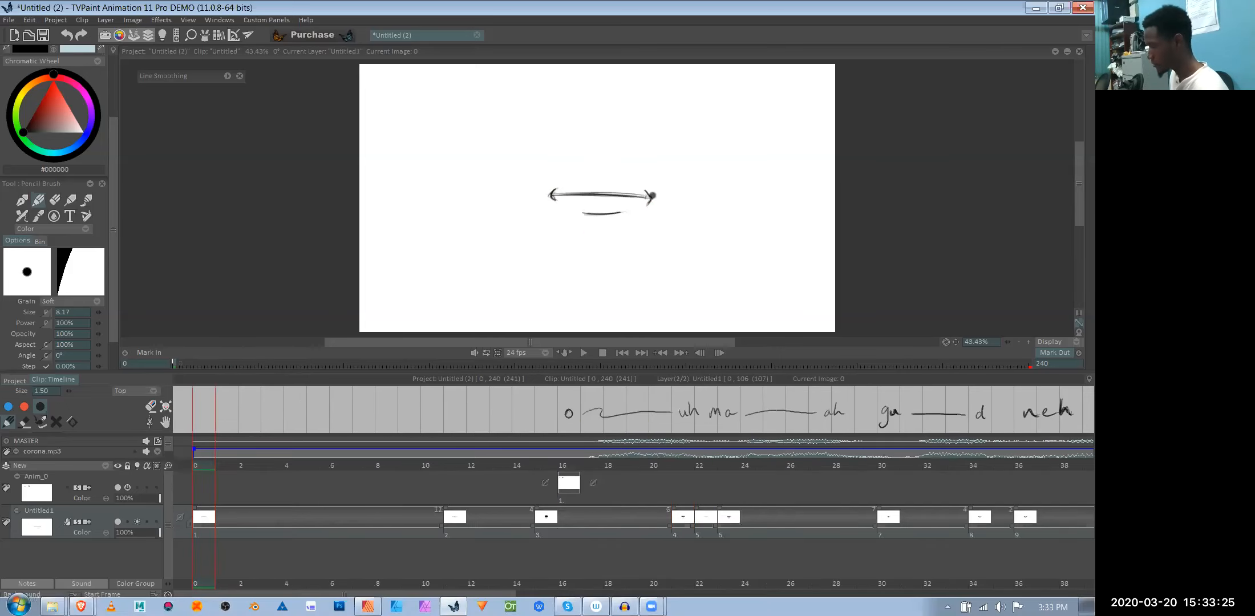
key("Return")
key("Return")
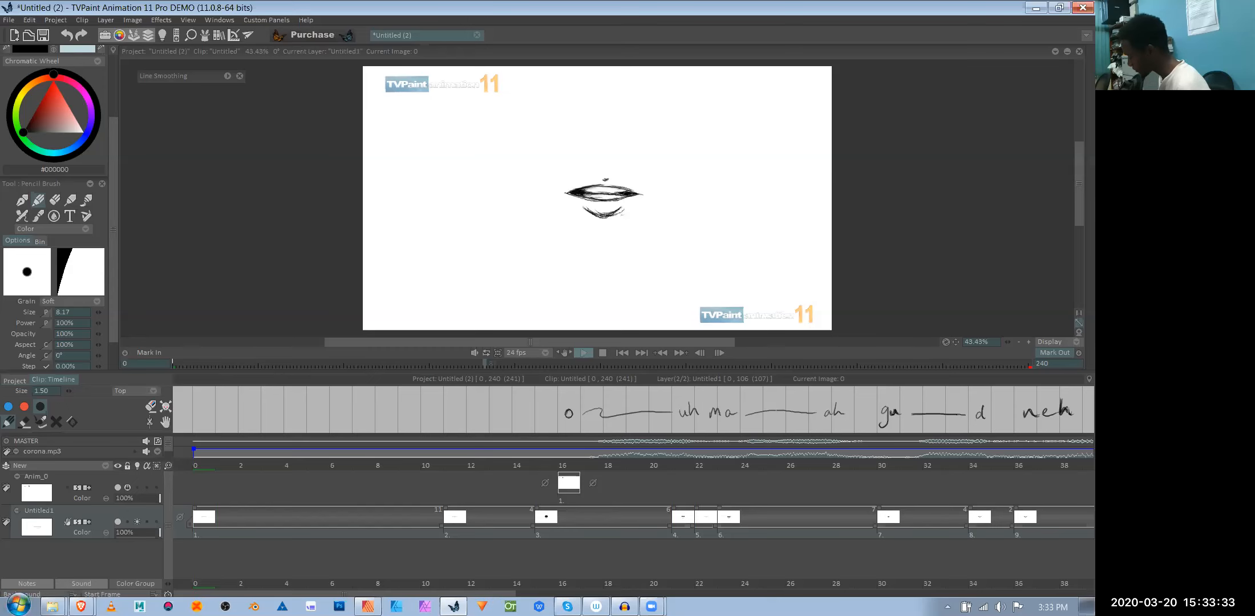
- Go to frame 66, where the audio ends after "nah", and set the mark-out point to 66
left_click(957, 593)
left_click_drag(907, 595, 936, 595)
scroll(762, 518, "up", 3)
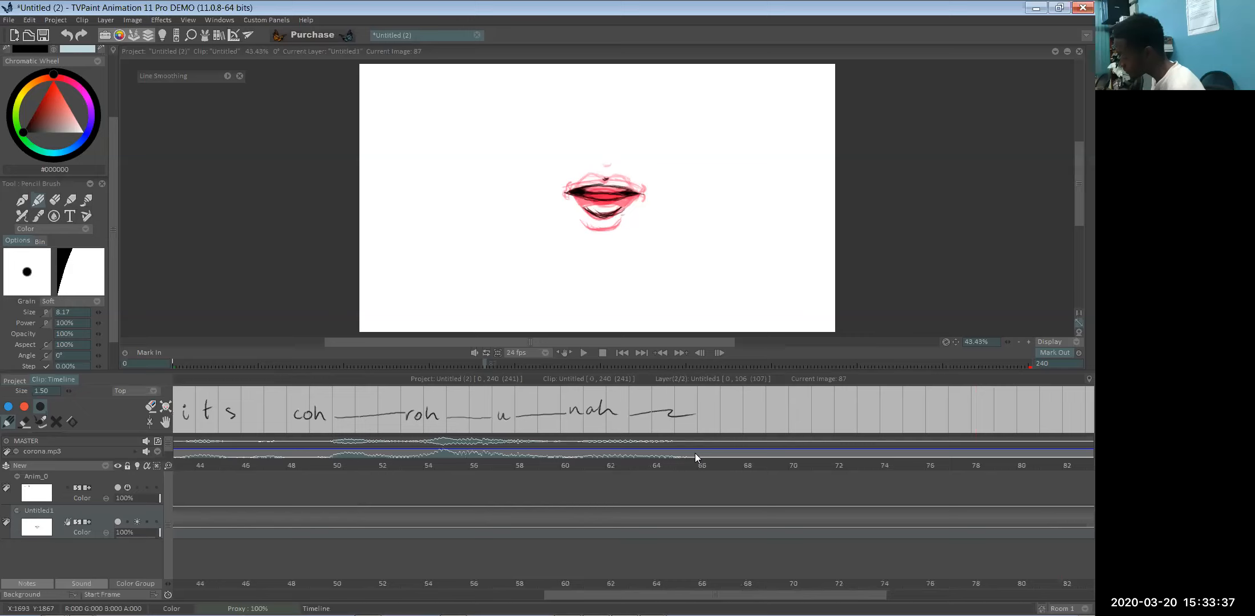
left_click(702, 467)
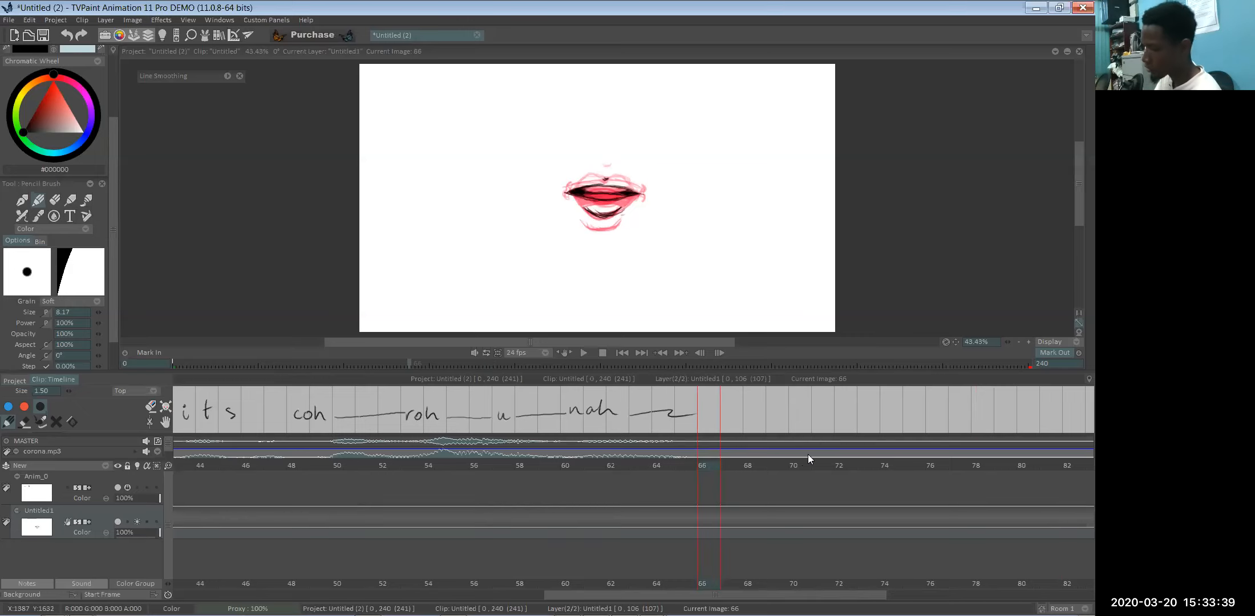
left_click(1053, 361)
type("66")
key("Return")
key("Return")
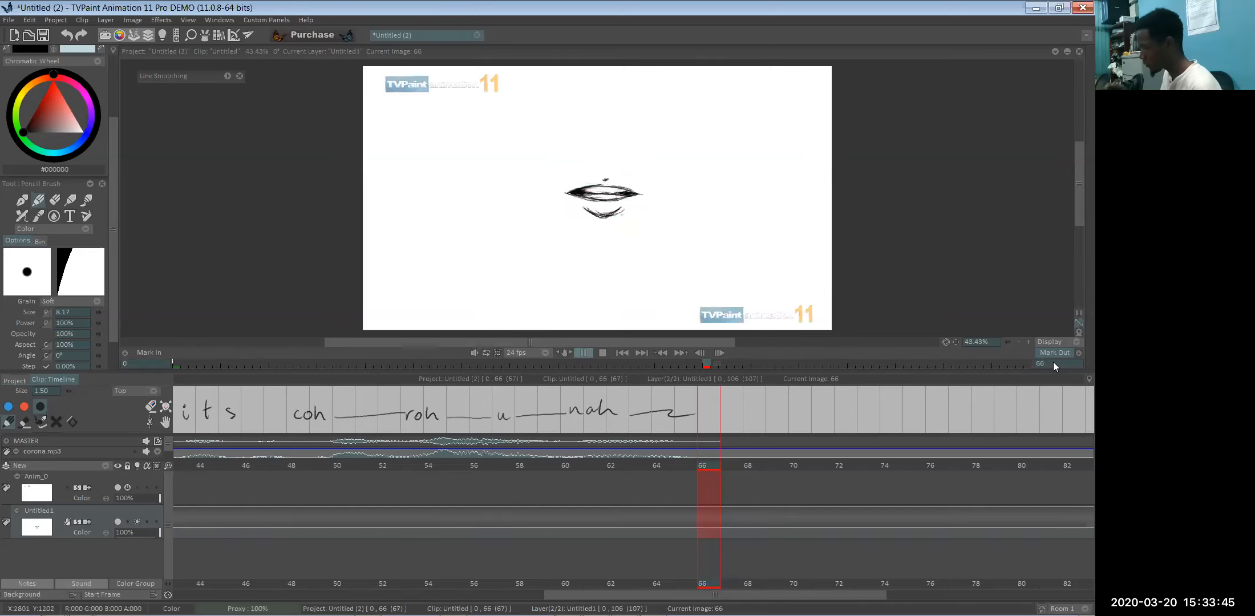
- Replay the marked range from frame 0, then stop playback at frame 12
left_click(176, 360)
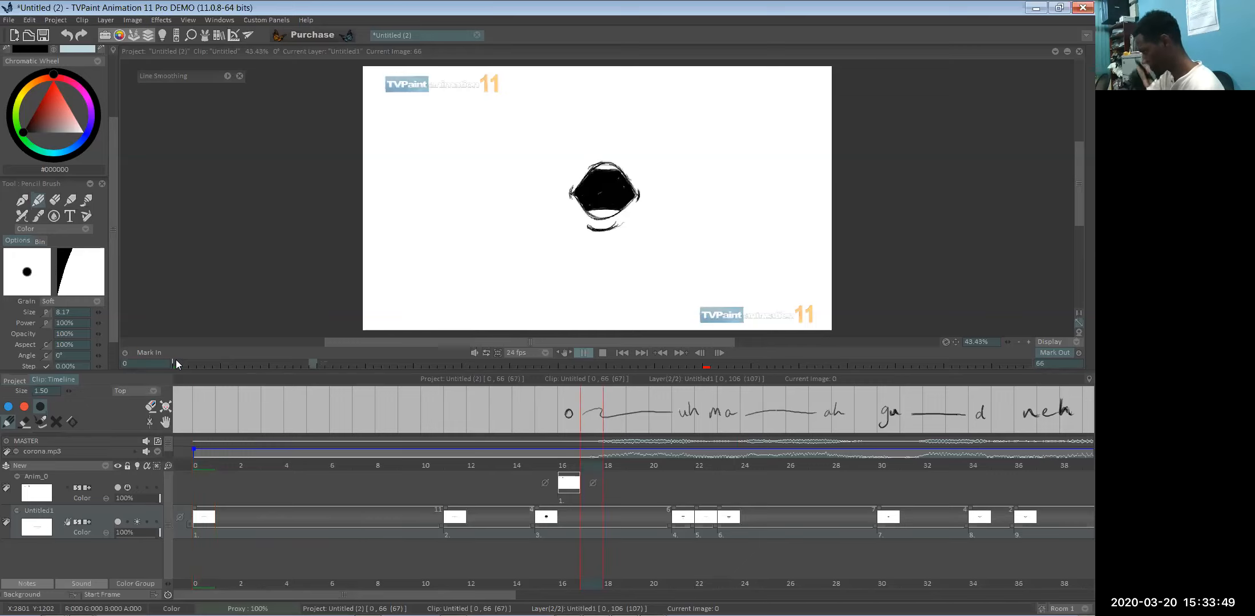
key("Return")
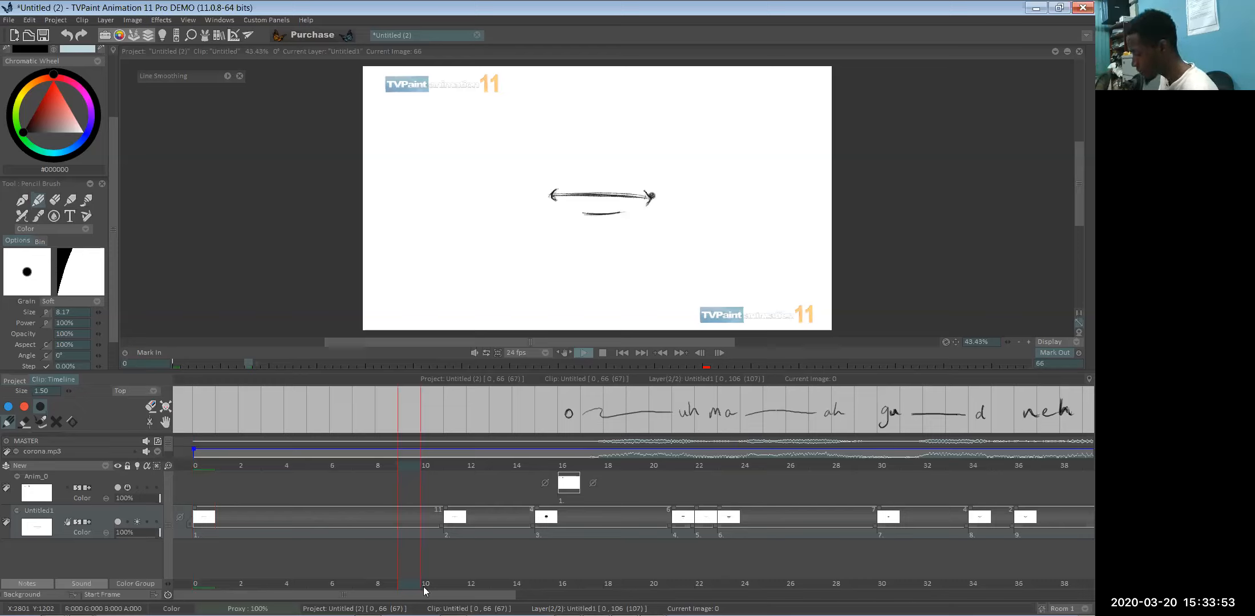
mouse_move(477, 586)
left_mouse_down()
mouse_move(611, 588)
mouse_move(484, 582)
left_mouse_up()
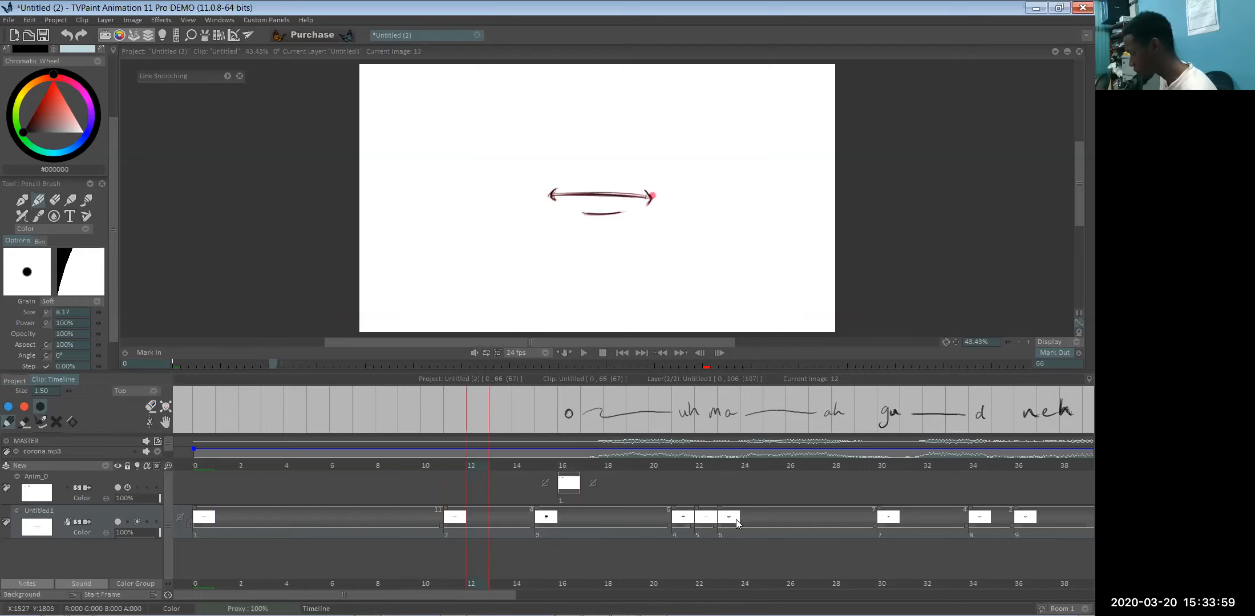
- Move to frame 37 within the "neh" sound and activate the scissors tool beside the timeline notes
left_click(693, 582)
mouse_move(693, 582)
left_mouse_down()
mouse_move(800, 577)
mouse_move(611, 587)
mouse_move(1093, 590)
mouse_move(643, 591)
left_mouse_up()
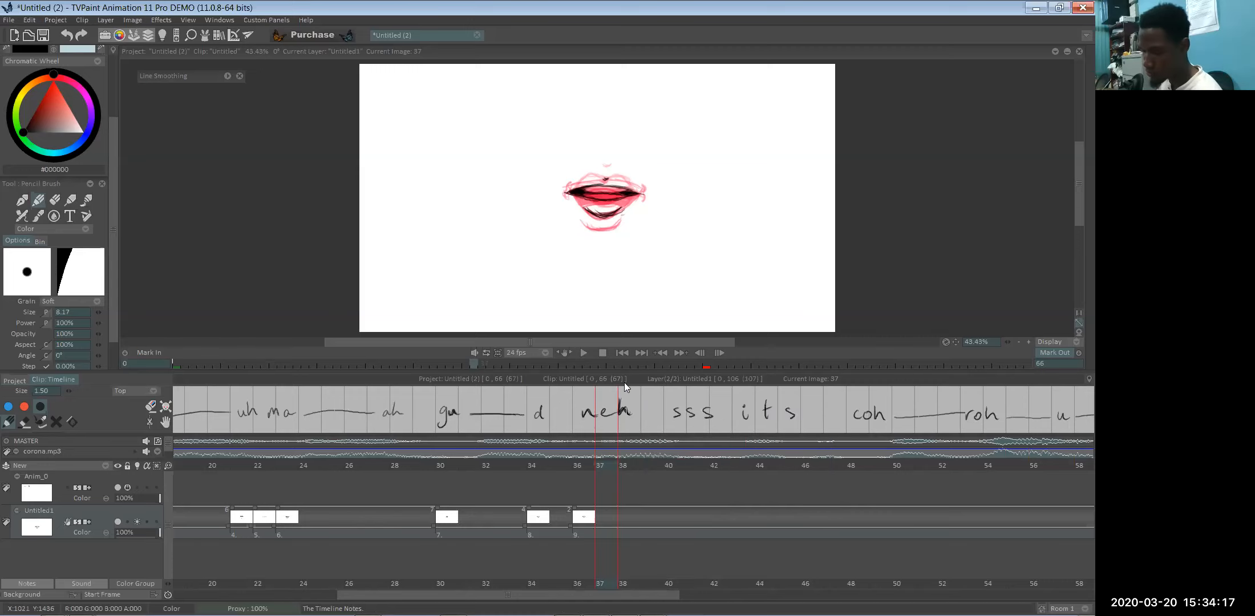
left_click(149, 422)
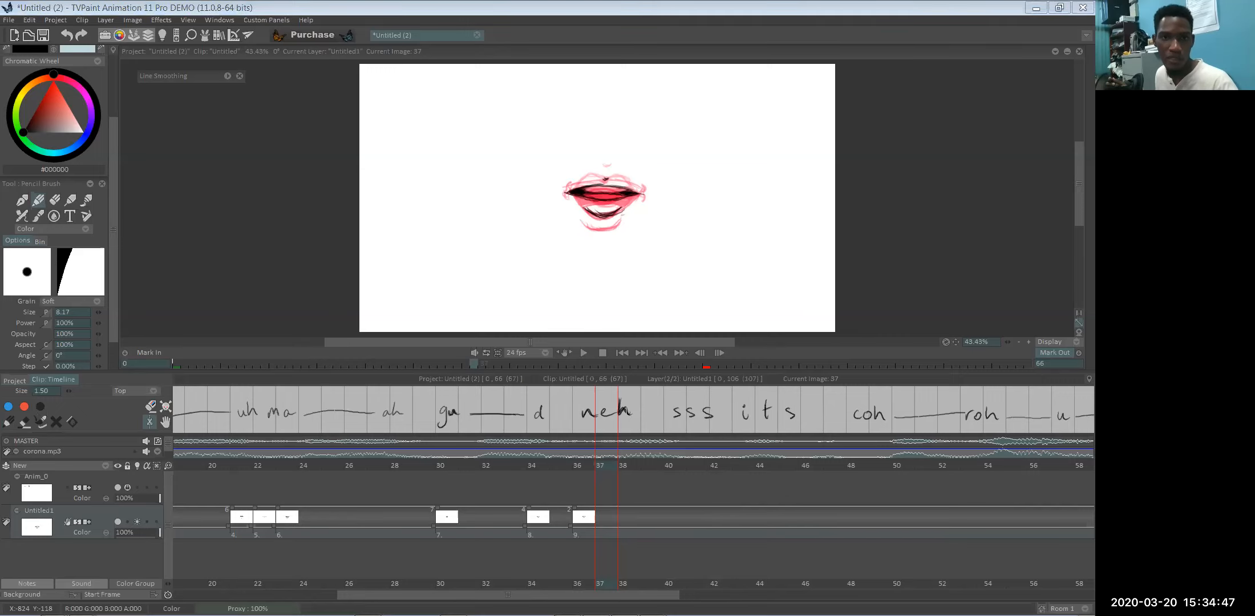
- Switch to the web browser's lip-synching page and place its window to view the phoneme mouth chart
key("alt+Tab")
left_click_drag(152, 164, 267, 103)
mouse_move(577, 313)
left_mouse_down()
mouse_move(578, 300)
mouse_move(265, 257)
left_mouse_up()
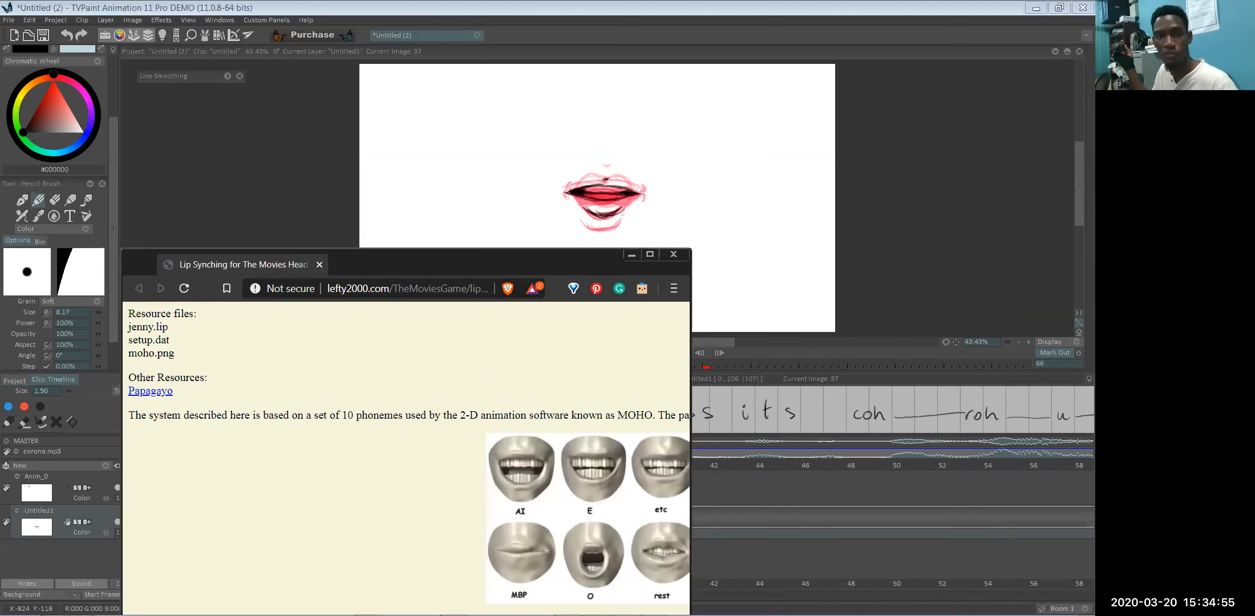
- Switch back to TVPaint and add a blank drawing at frame 37 on the Untitled1 layer
key("alt+Tab")
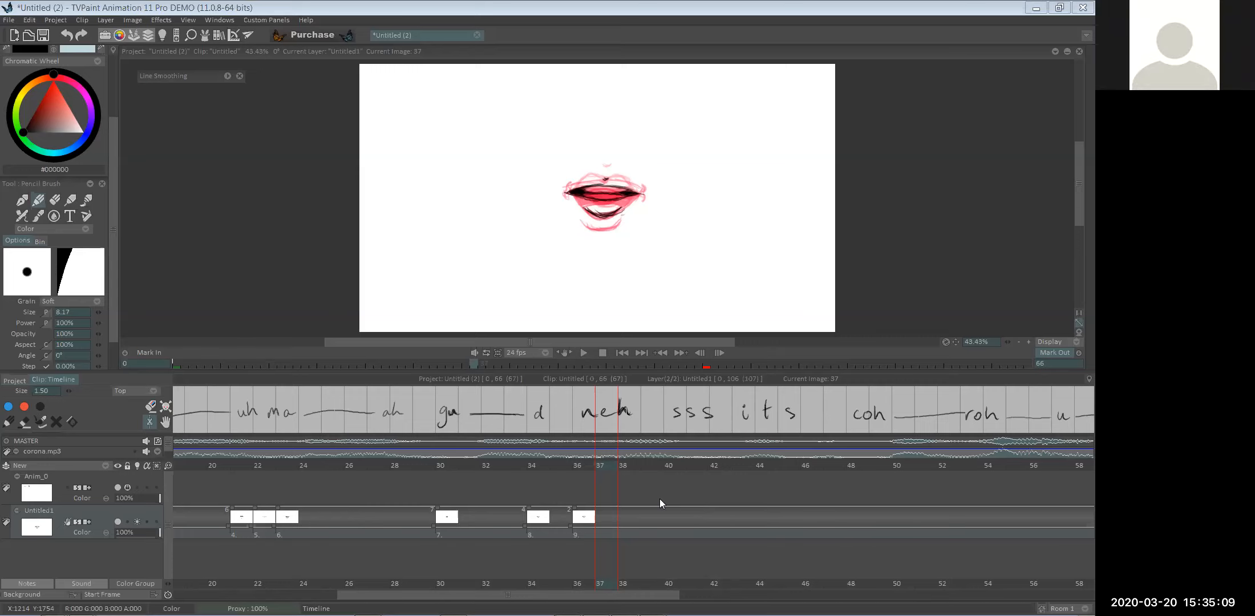
left_click(609, 522)
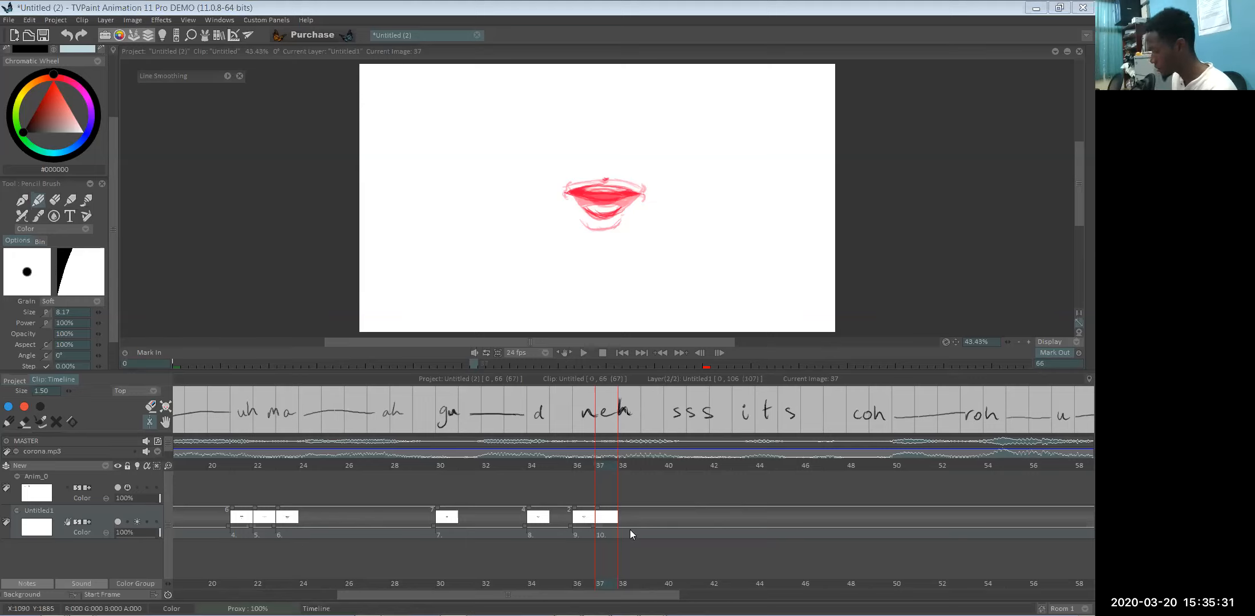
- Go back to frame 34 and reposition its mouth drawing with the Panning tool, shifting it down and back up
mouse_move(609, 585)
left_mouse_down()
mouse_move(151, 590)
mouse_move(1055, 573)
mouse_move(625, 586)
mouse_move(646, 582)
left_mouse_up()
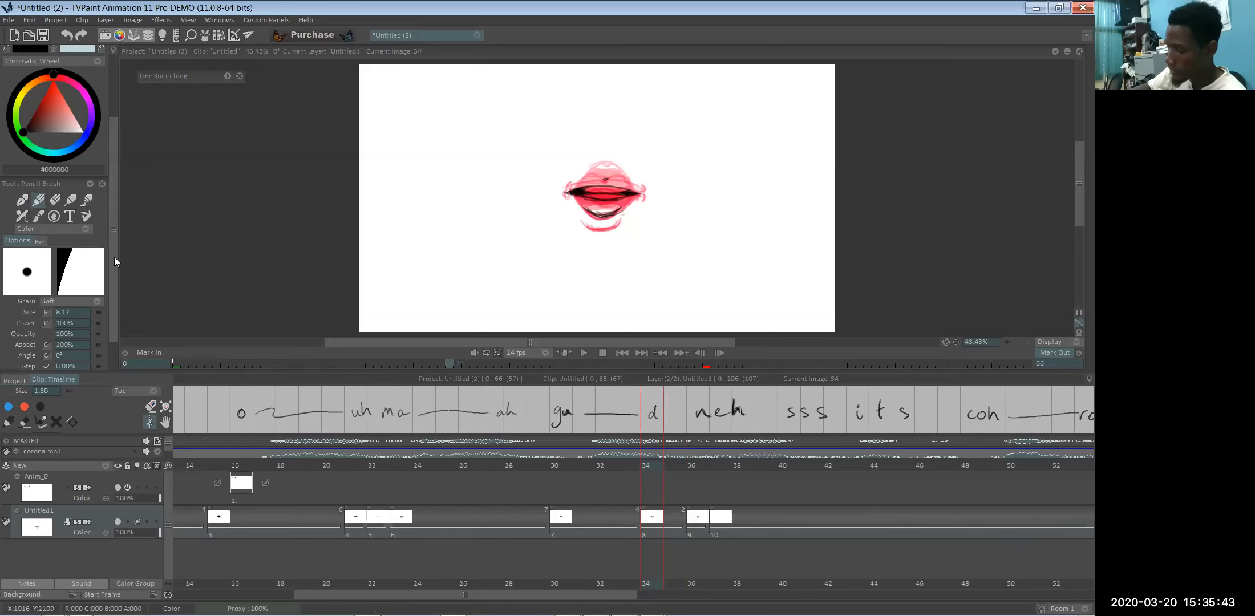
scroll(114, 256, "up", 3)
left_click(80, 83)
left_click(111, 84)
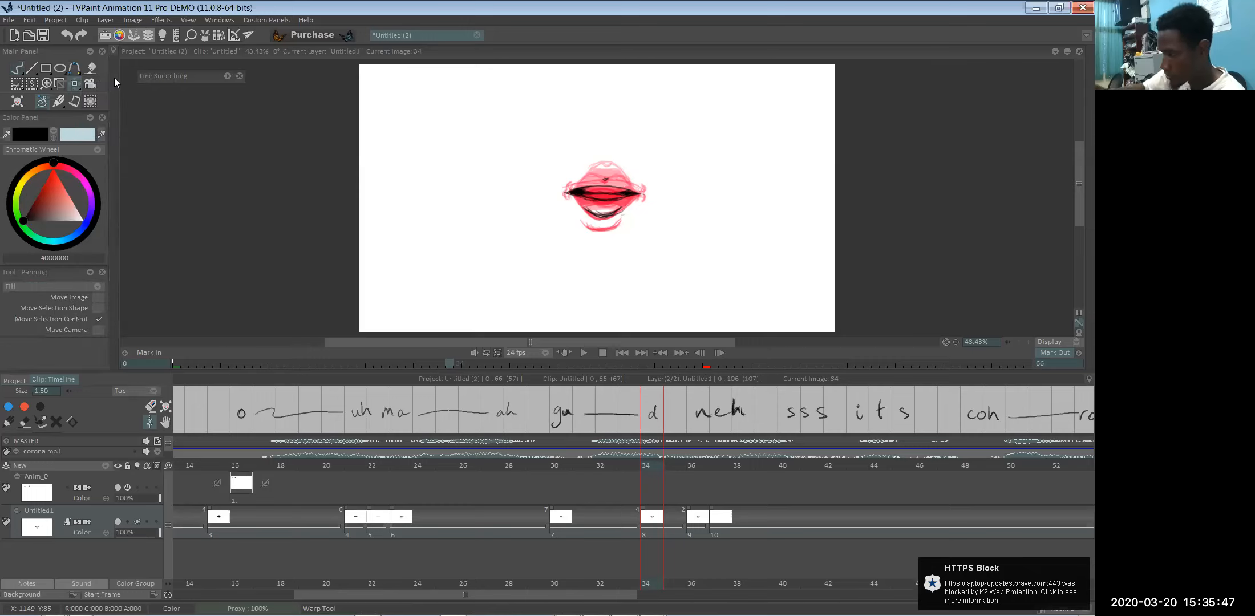
left_click_drag(637, 194, 637, 196)
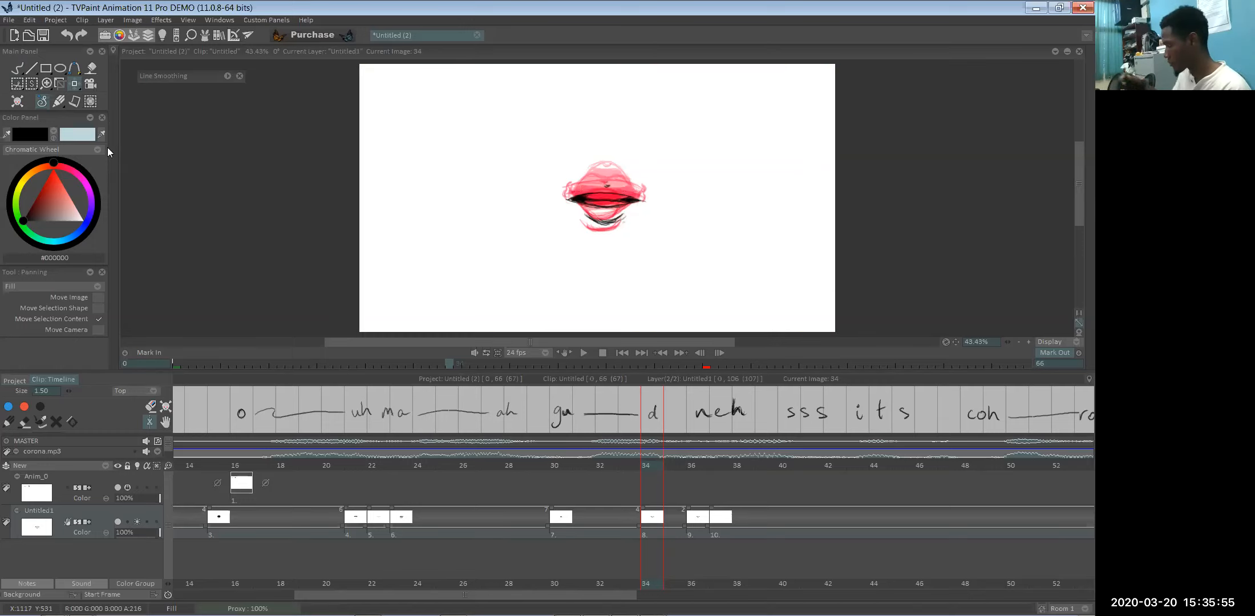
left_click_drag(638, 216, 639, 200)
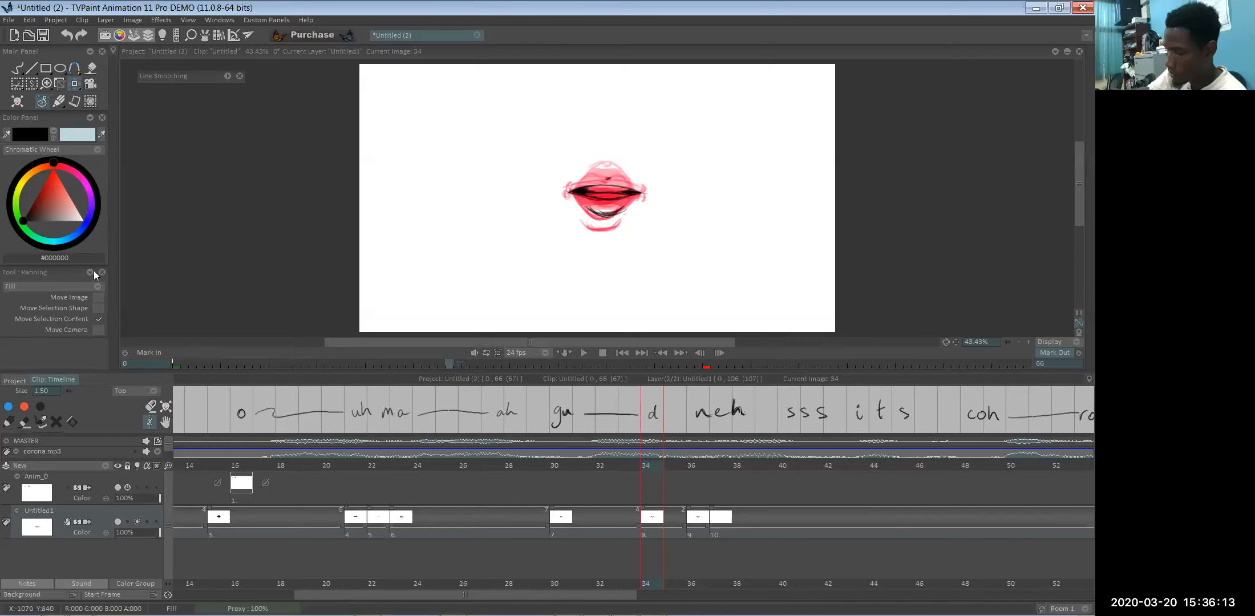
- Set the Panning tool to move the whole image in Shift mode
left_click(74, 83)
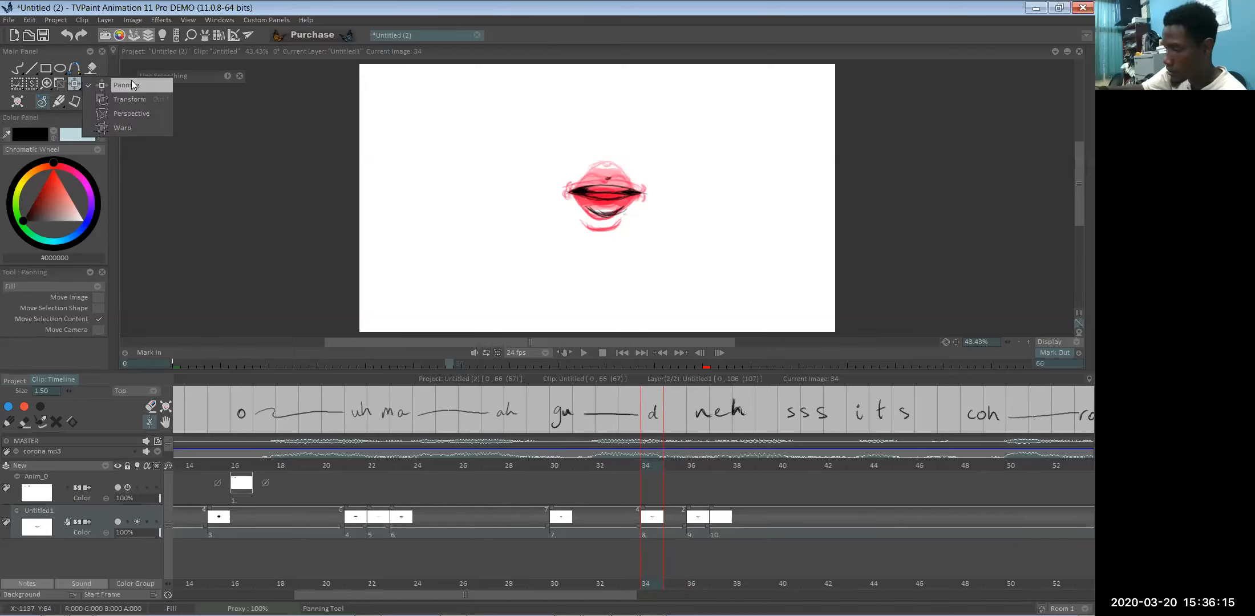
left_click(125, 95)
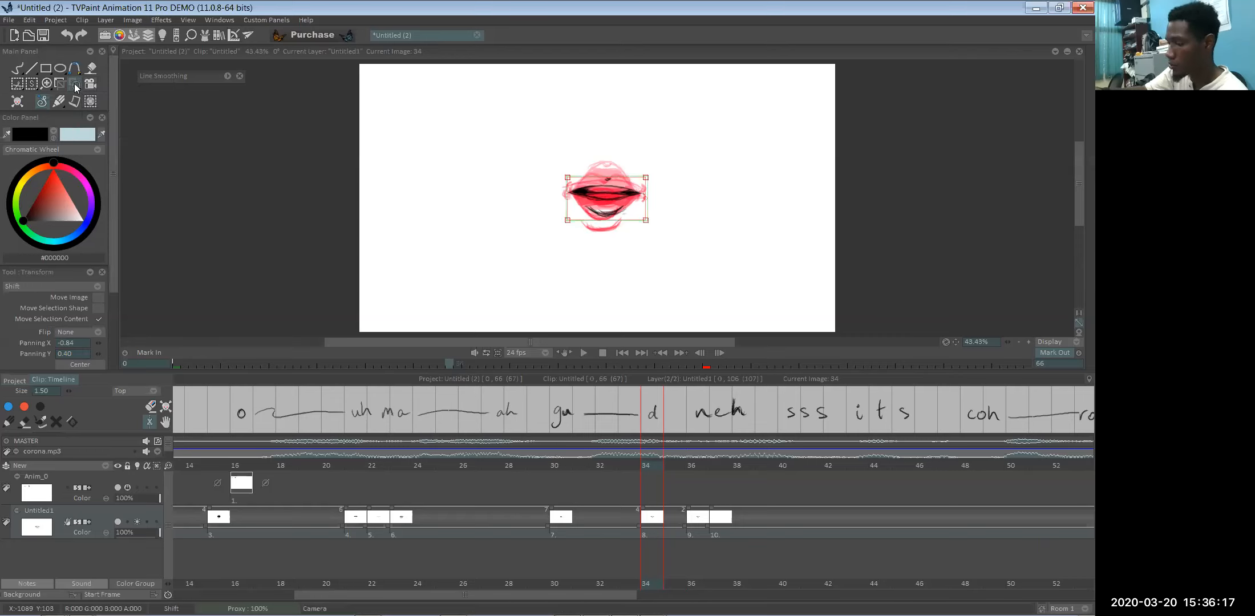
left_click(115, 85)
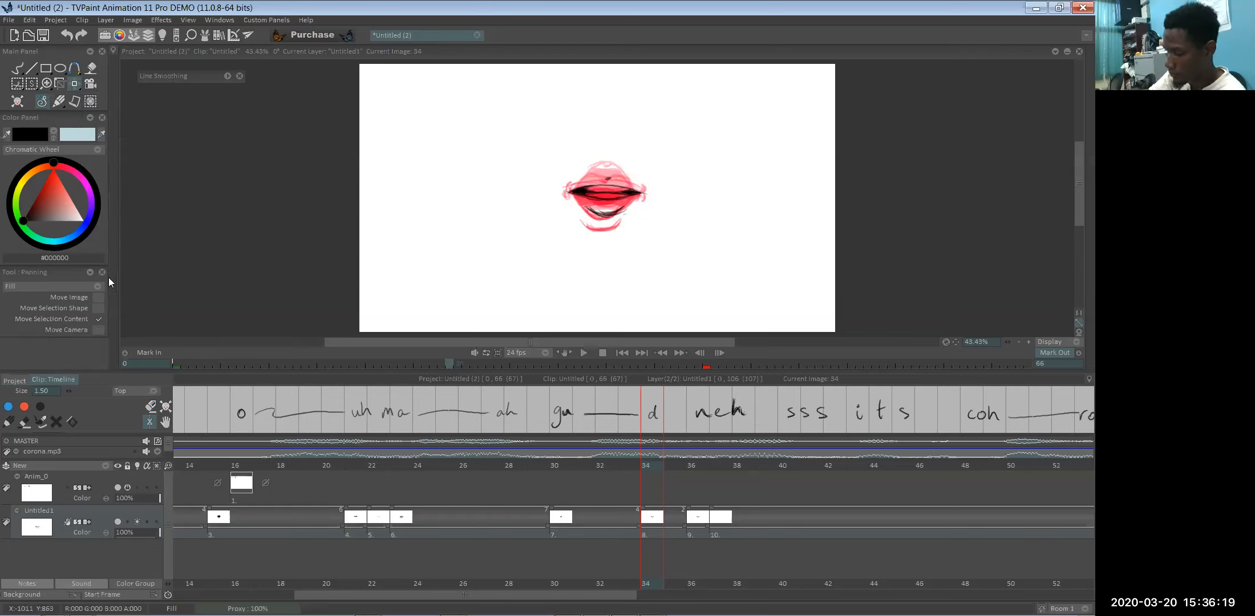
left_click(99, 297)
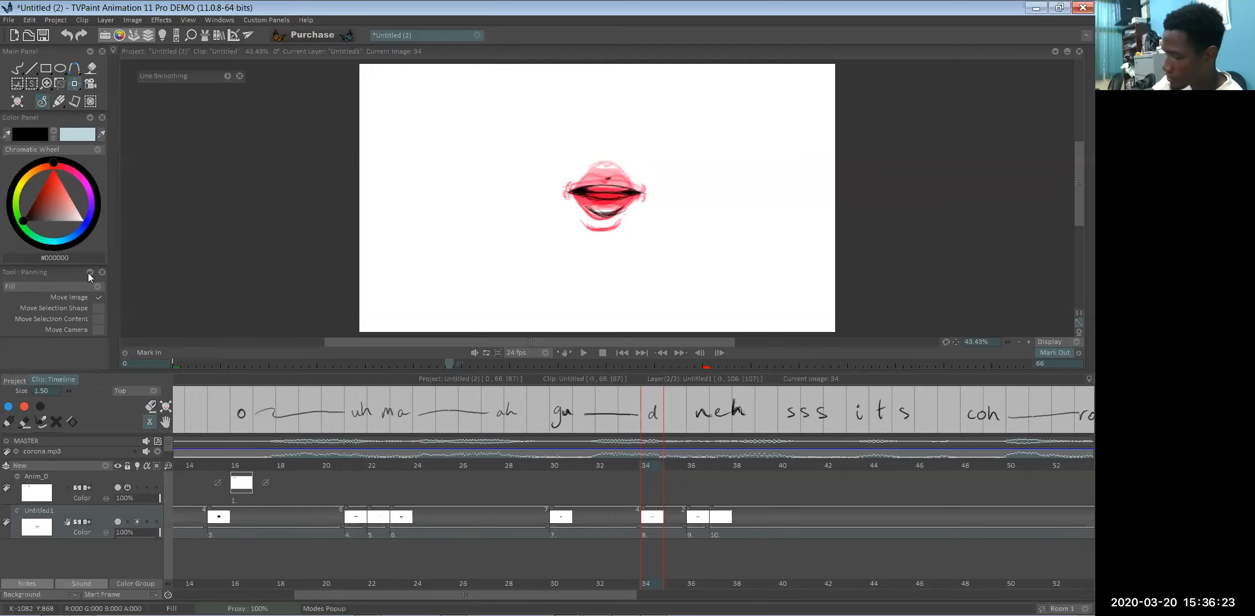
left_click(86, 279)
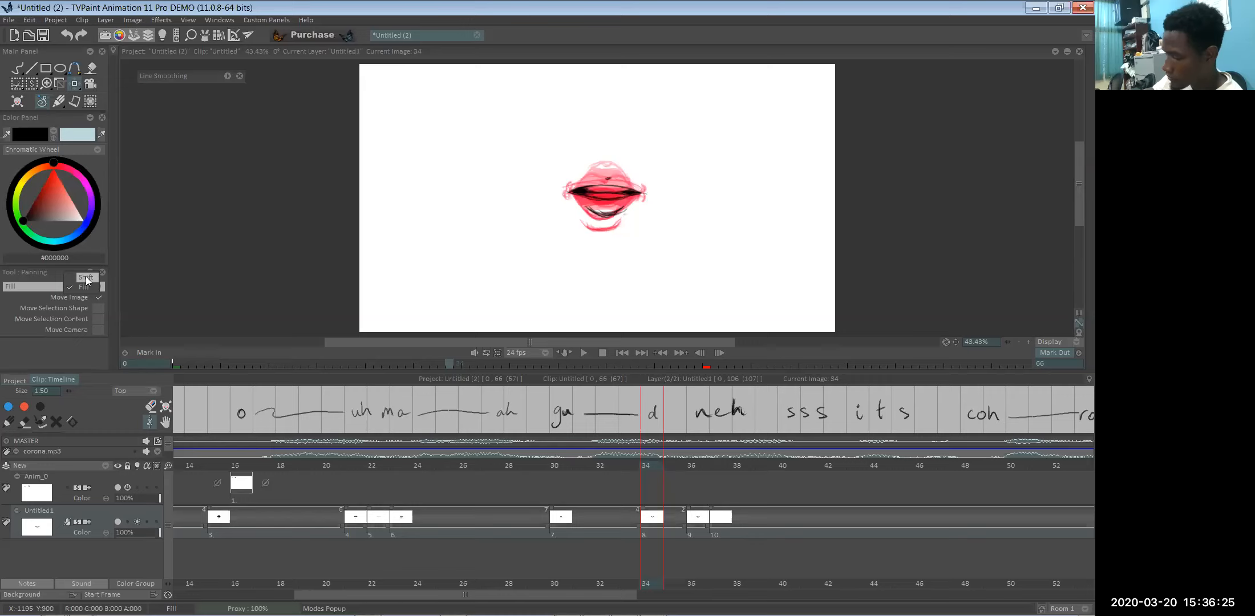
left_click(85, 277)
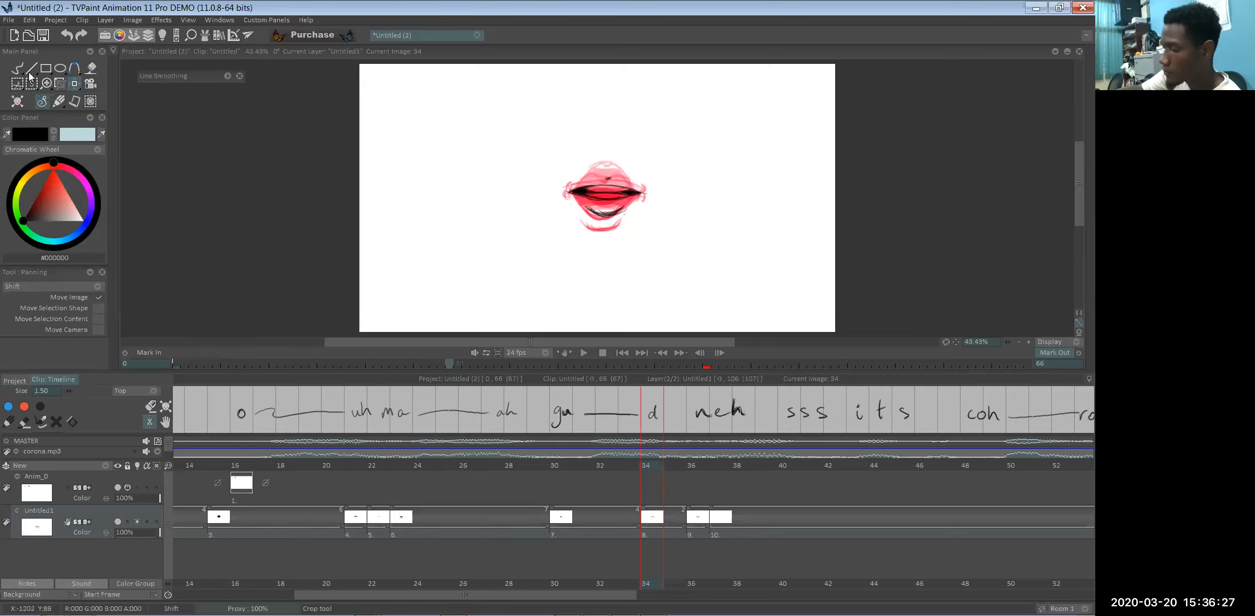
- Shift the mouth drawing at frame 34 slightly downward with the Panning tool and compare it with frame 33
left_click(40, 103)
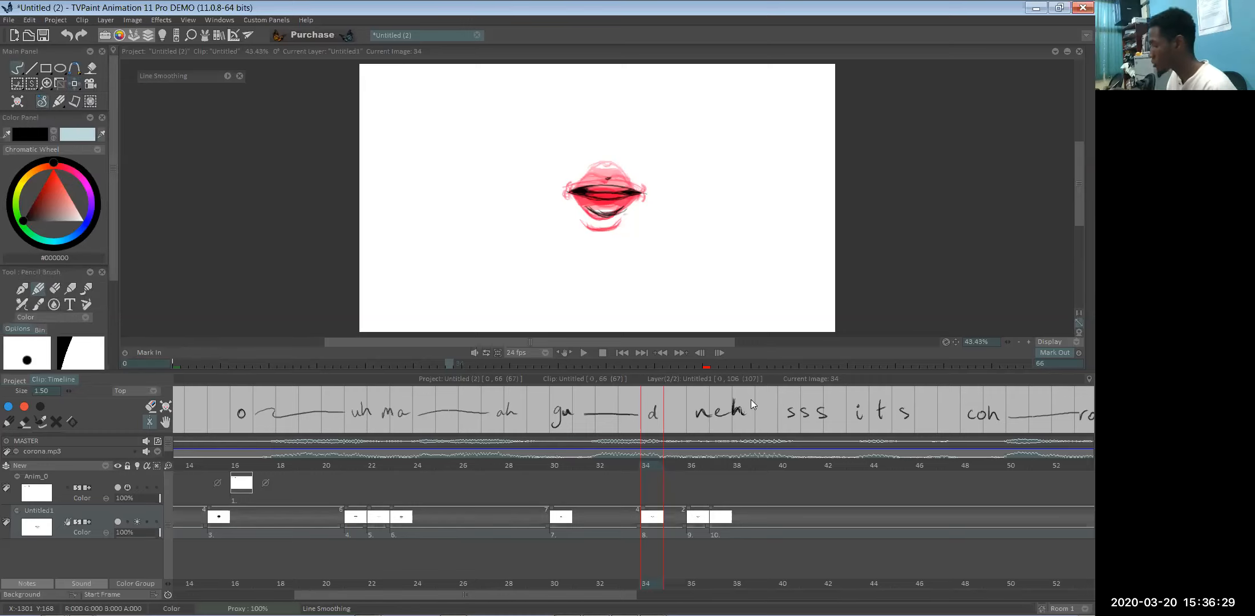
left_click(665, 585)
left_click_drag(595, 595, 651, 593)
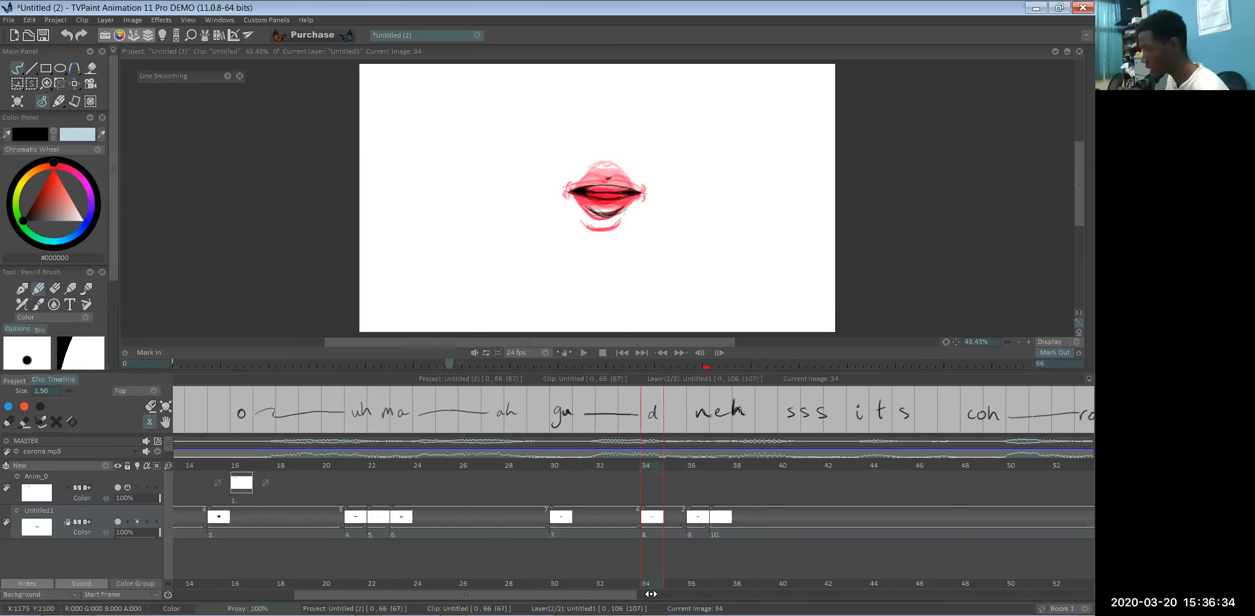
left_click(75, 85)
left_click(75, 85)
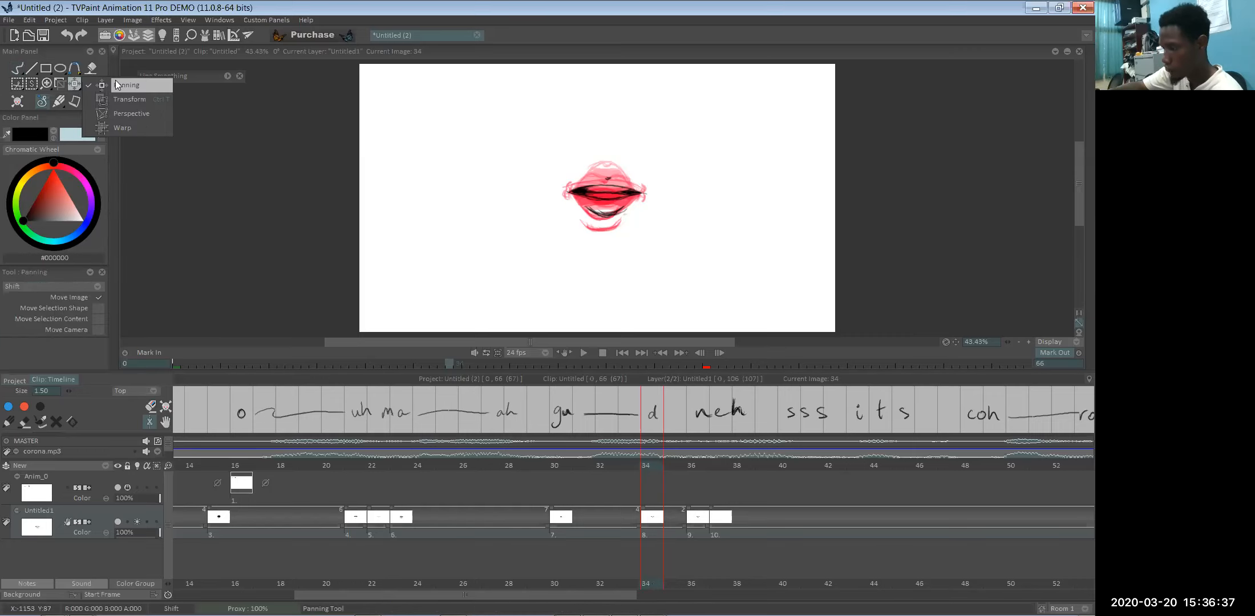
left_click(117, 85)
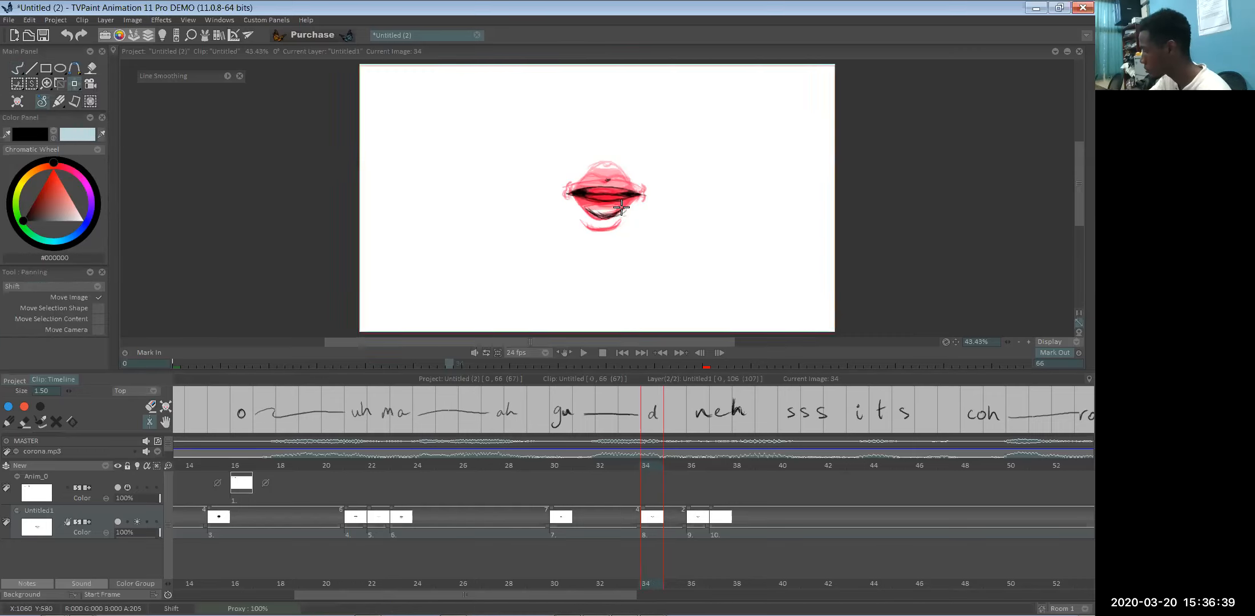
left_click_drag(620, 209, 619, 212)
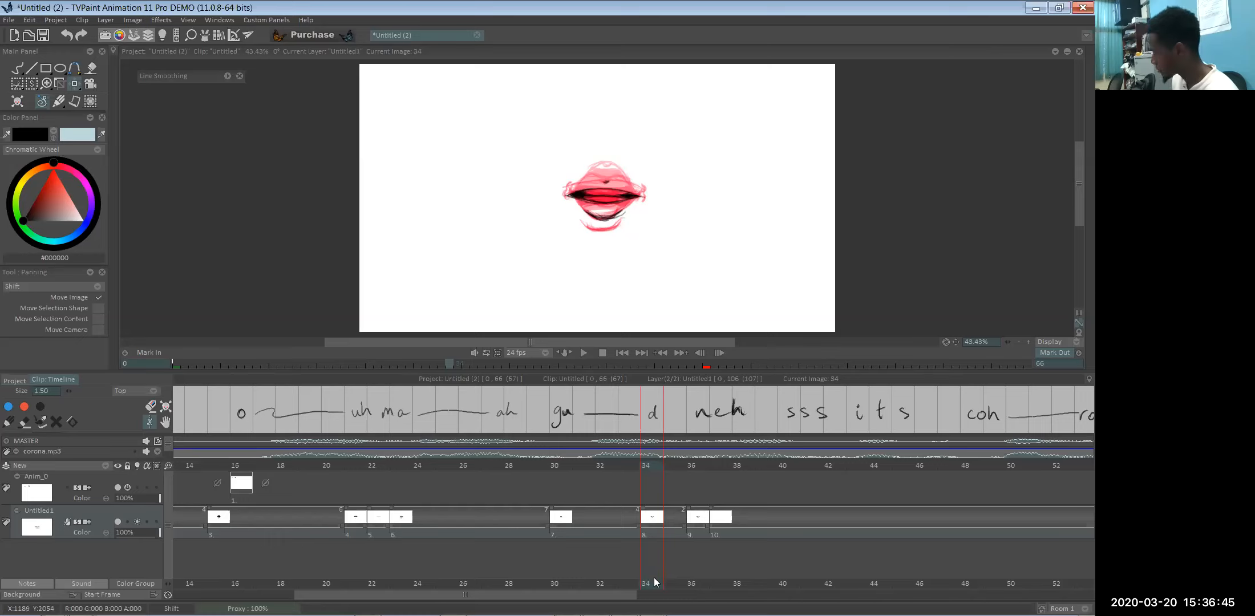
left_click(633, 583)
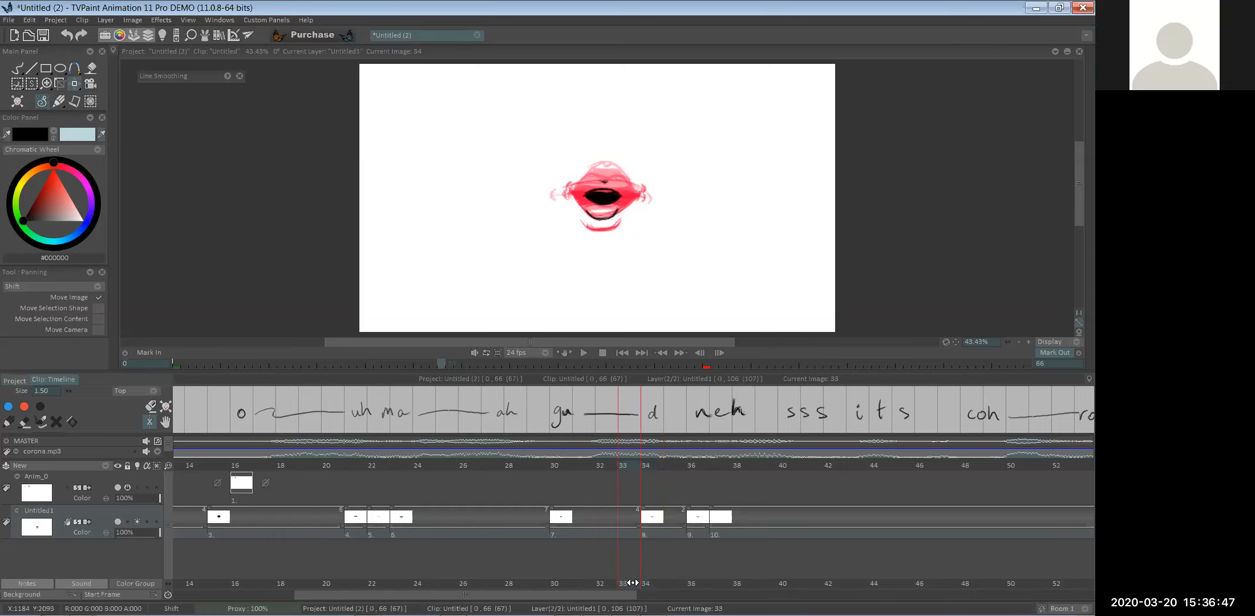
left_click(645, 583)
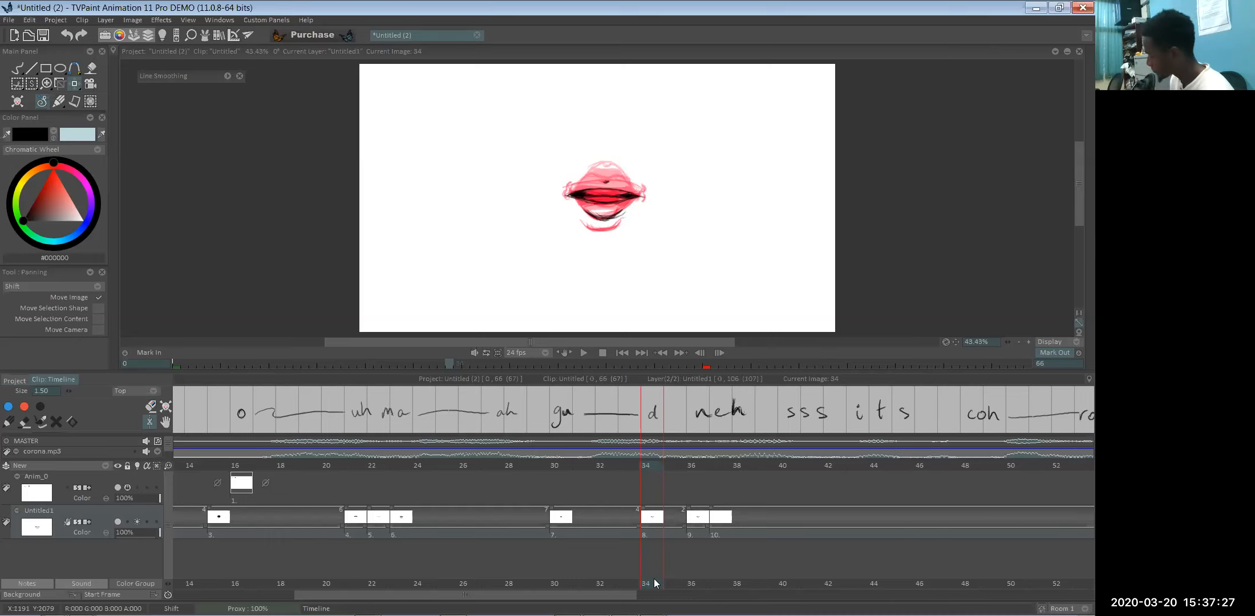
- Clear the mouth drawing at frame 36 and activate the freehand Pencil Brush
mouse_move(707, 583)
left_mouse_down()
mouse_move(665, 587)
mouse_move(697, 587)
left_mouse_up()
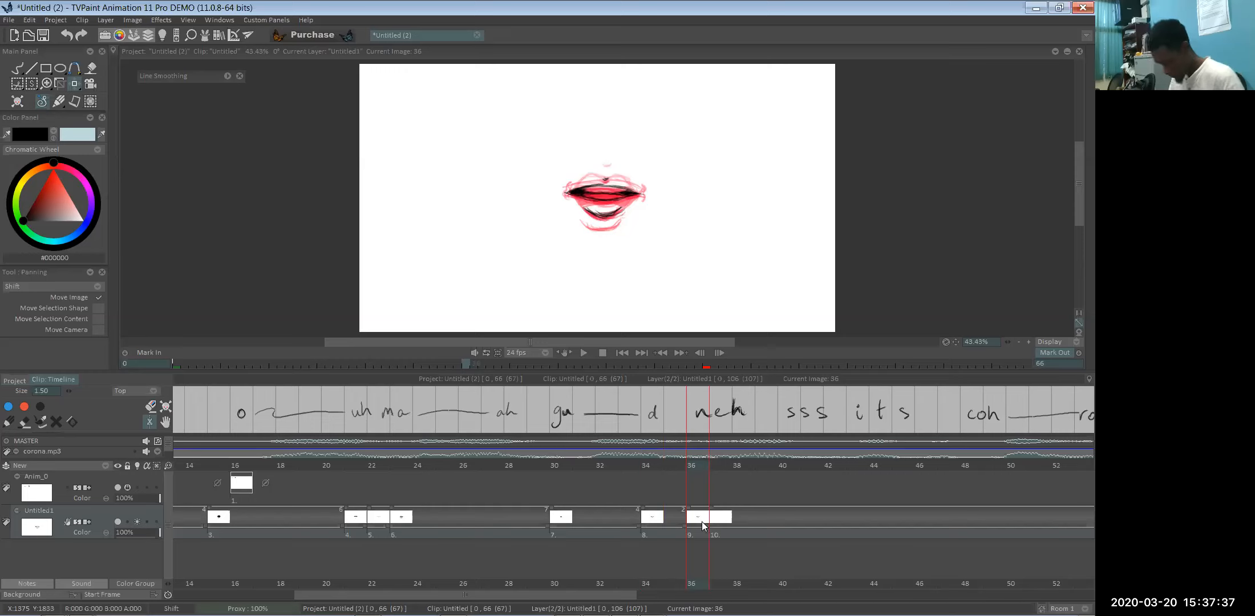
key("Delete")
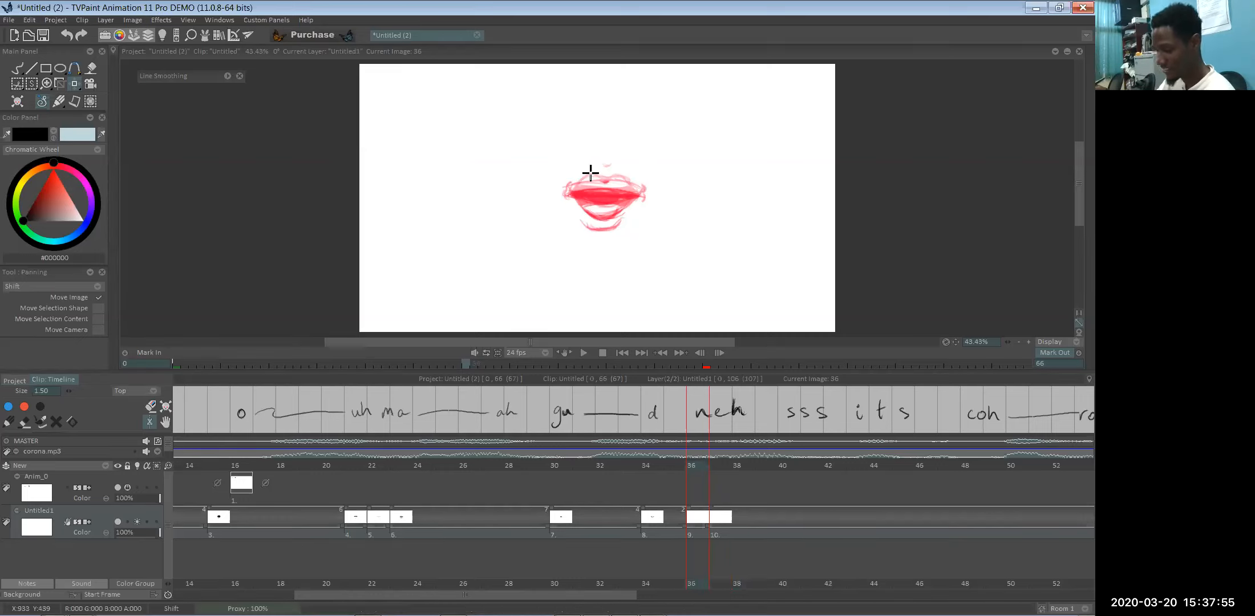
left_click(15, 67)
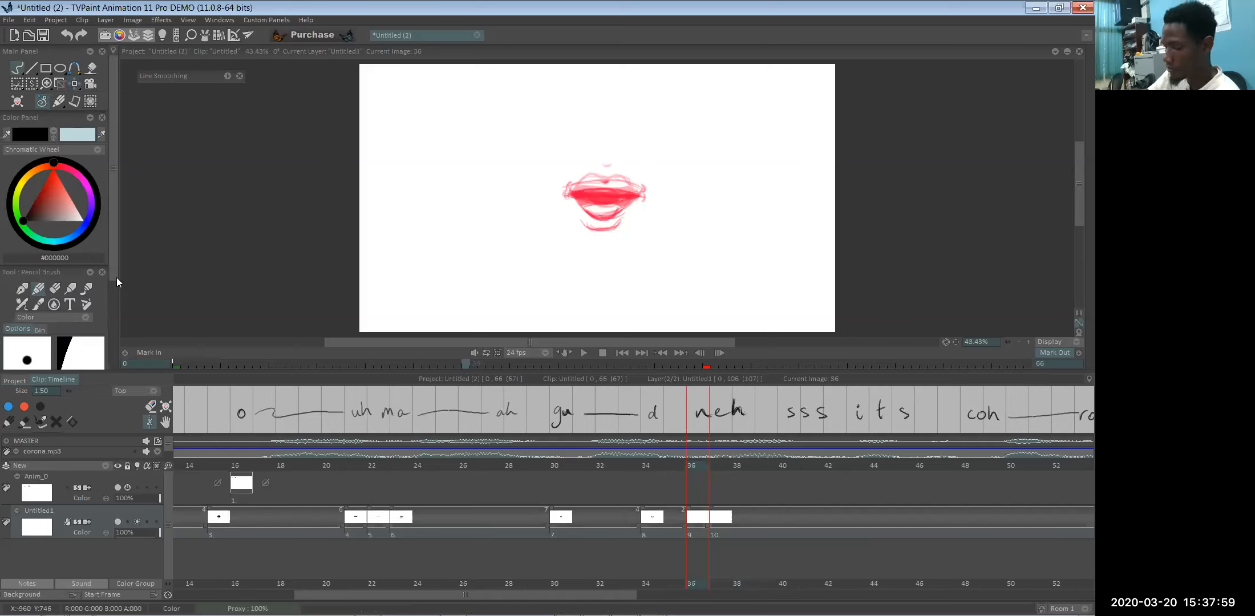
scroll(118, 313, "down", 3)
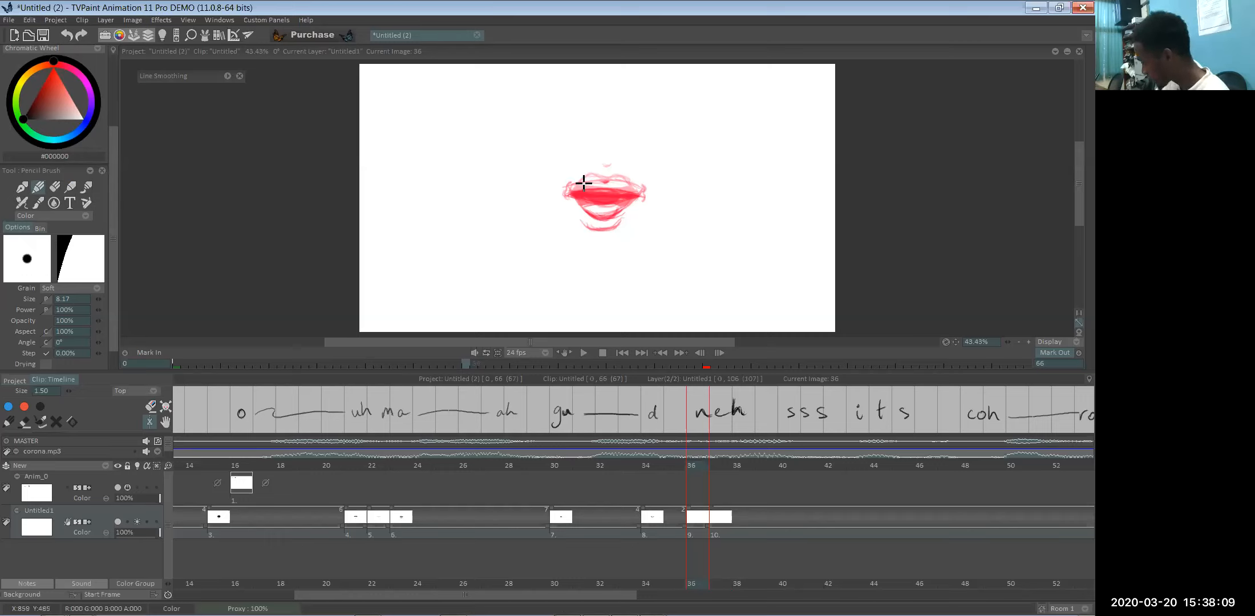
- Draw an open "neh" mouth at frame 36 with upper and lower lip lines, filling the upper part of its interior black
left_click_drag(572, 182, 643, 183)
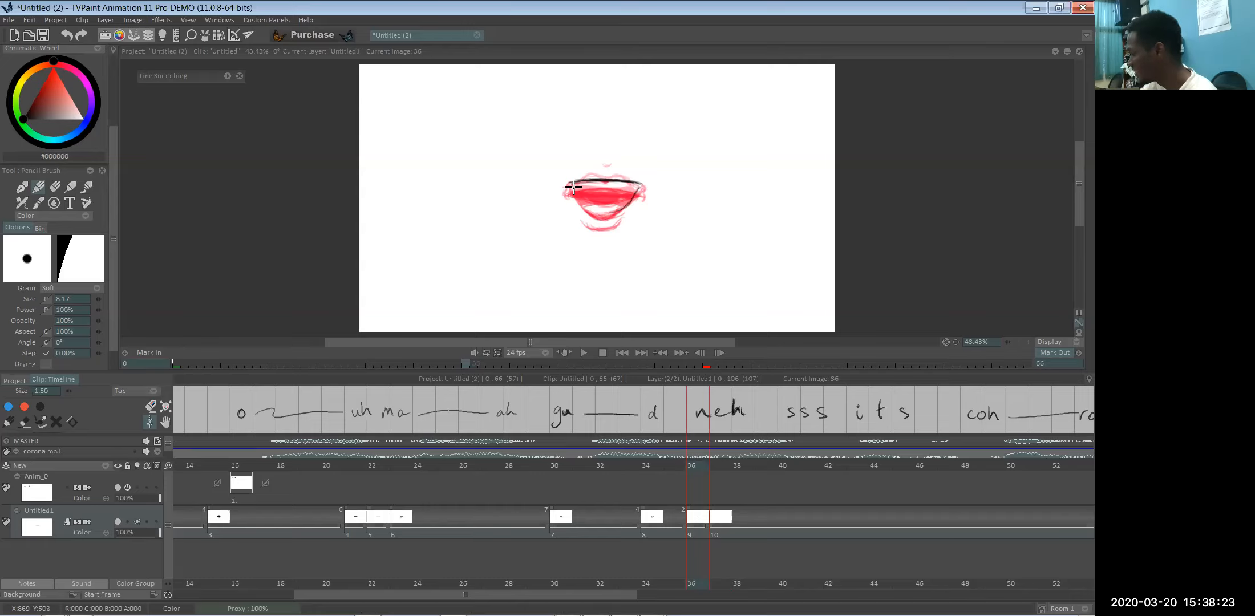
mouse_move(570, 183)
left_mouse_down()
mouse_move(594, 216)
mouse_move(625, 207)
left_mouse_up()
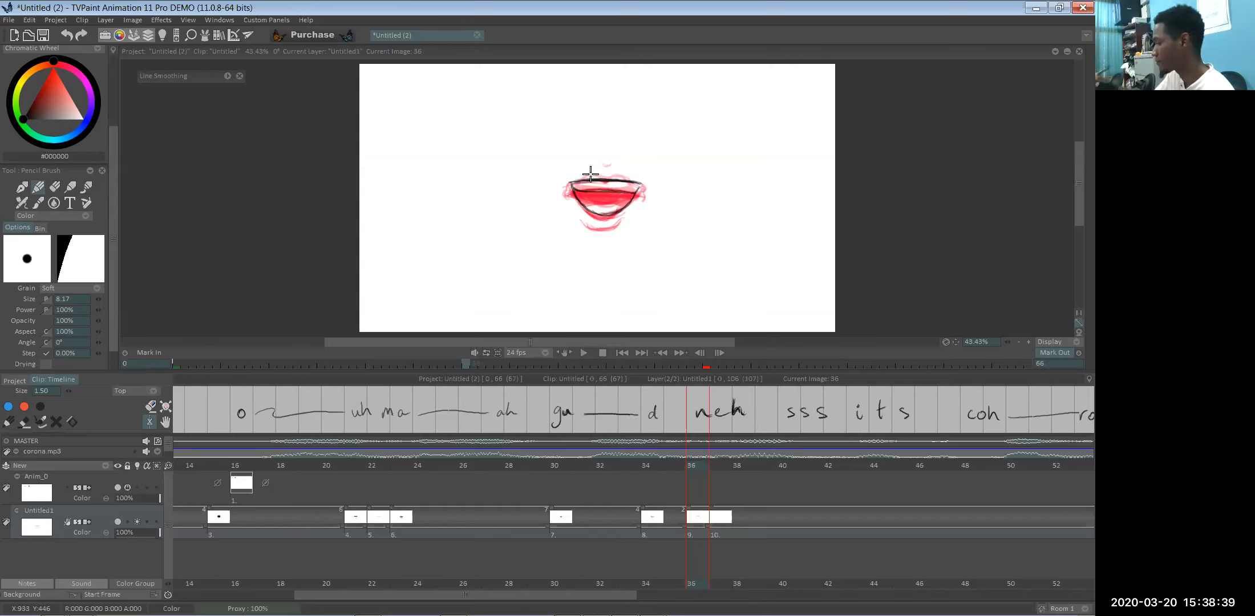
key("e")
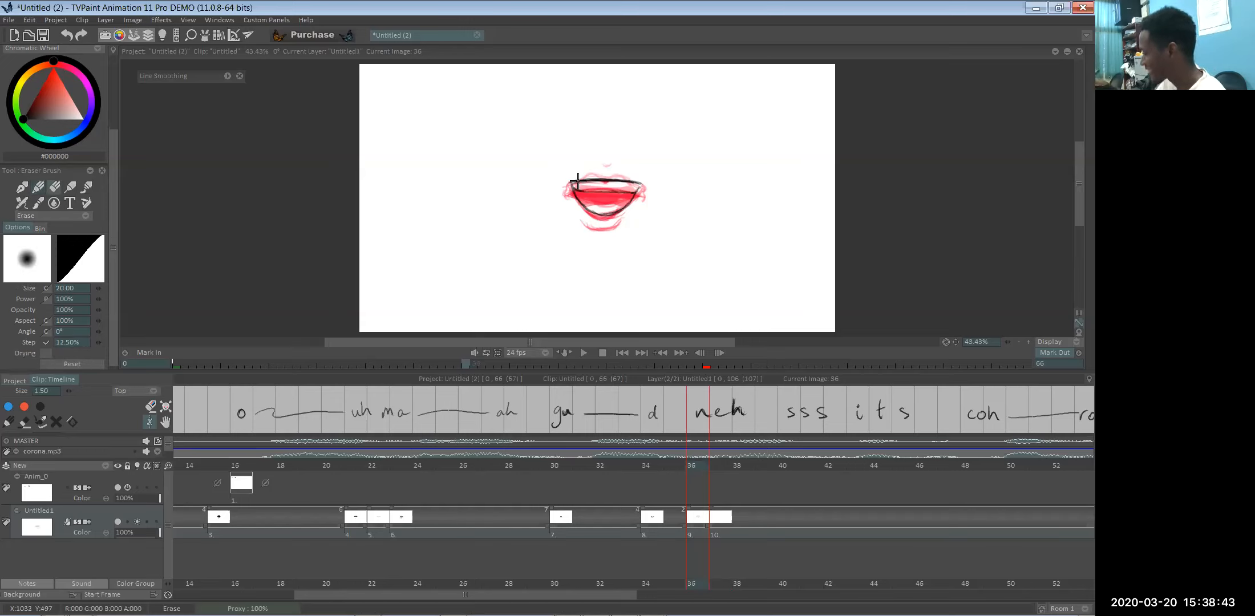
key("e")
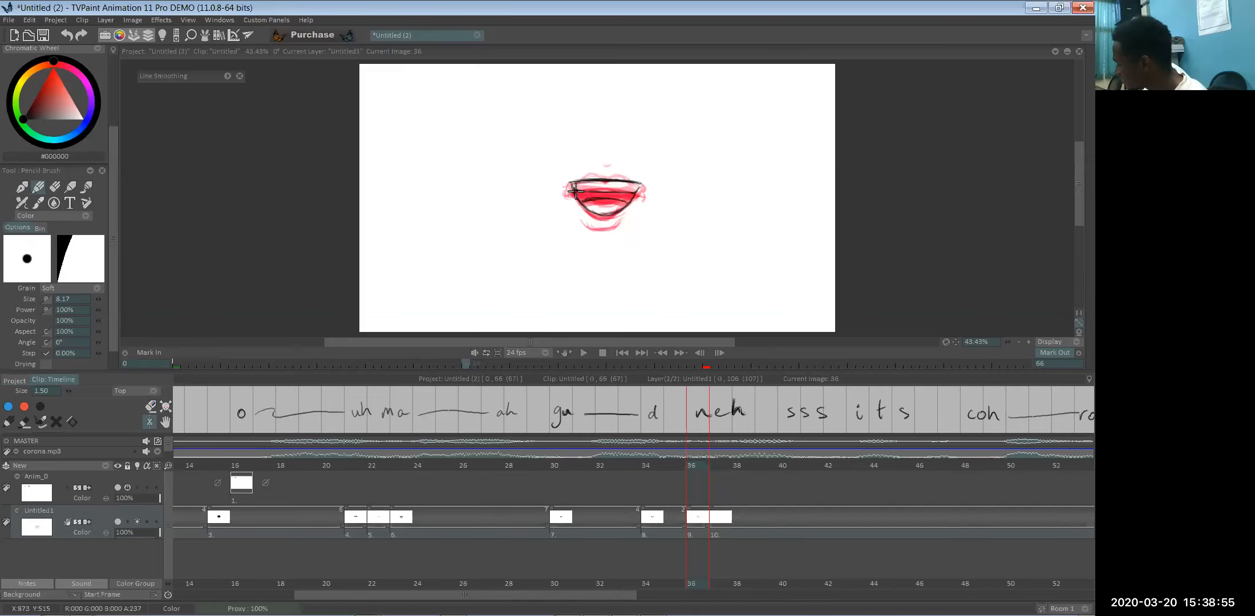
mouse_move(577, 193)
left_mouse_down()
mouse_move(636, 191)
mouse_move(604, 193)
mouse_move(627, 193)
mouse_move(603, 184)
left_mouse_up()
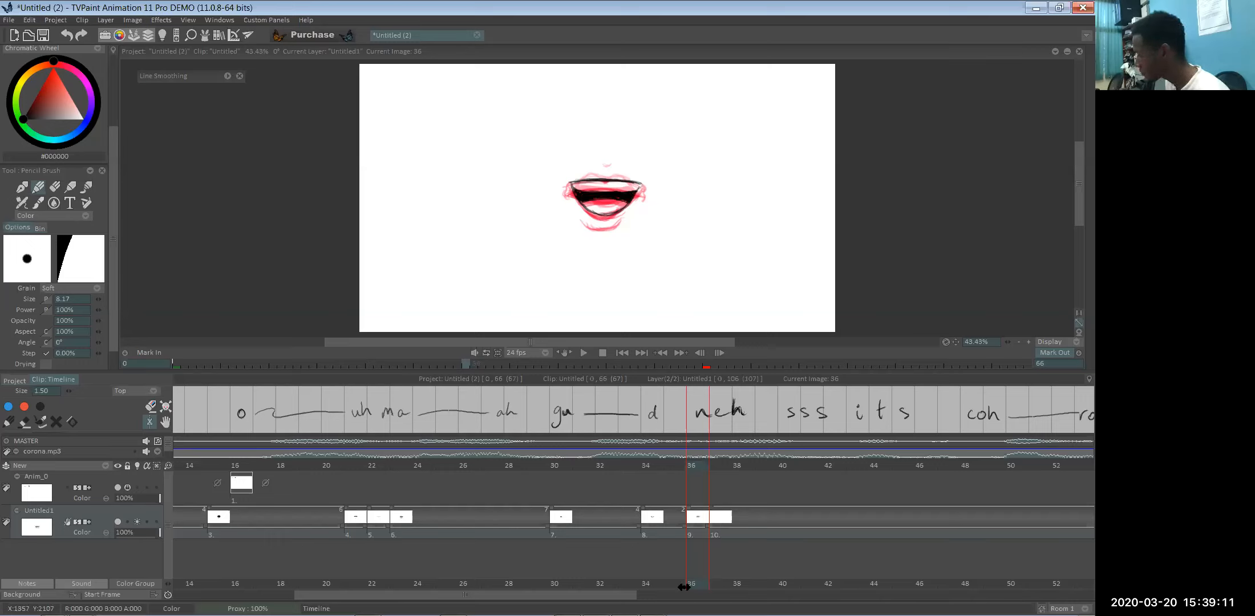
- Extend the frame 36 drawing through frame 39 so the blank drawing starts at frame 40, and go to that frame
left_click(710, 588)
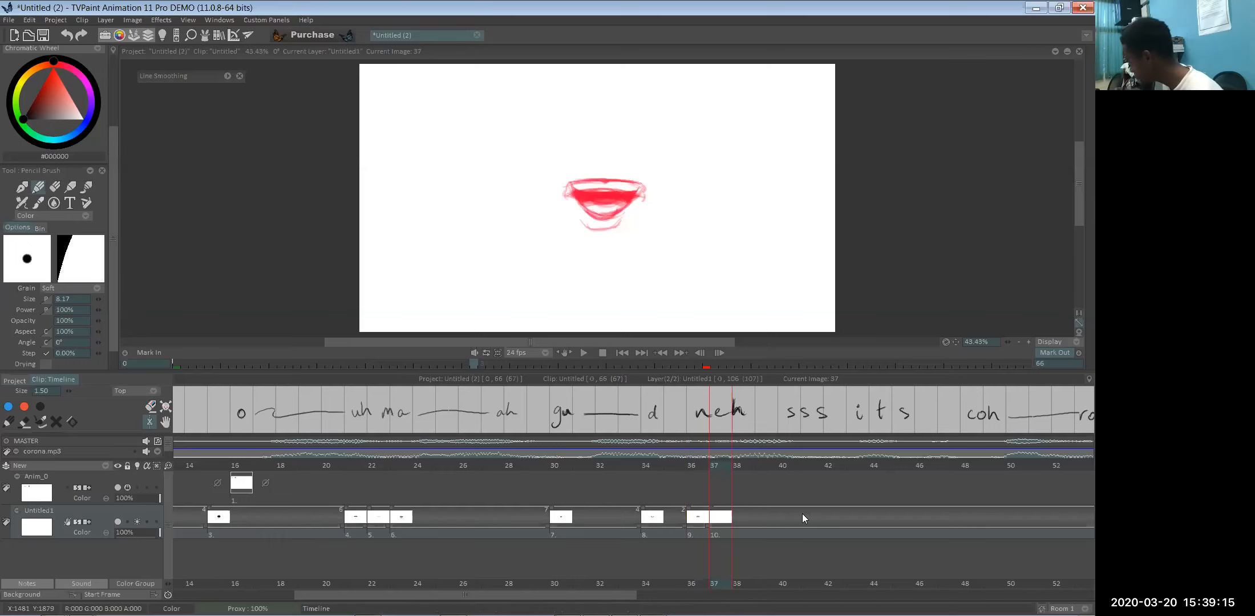
left_click(727, 528)
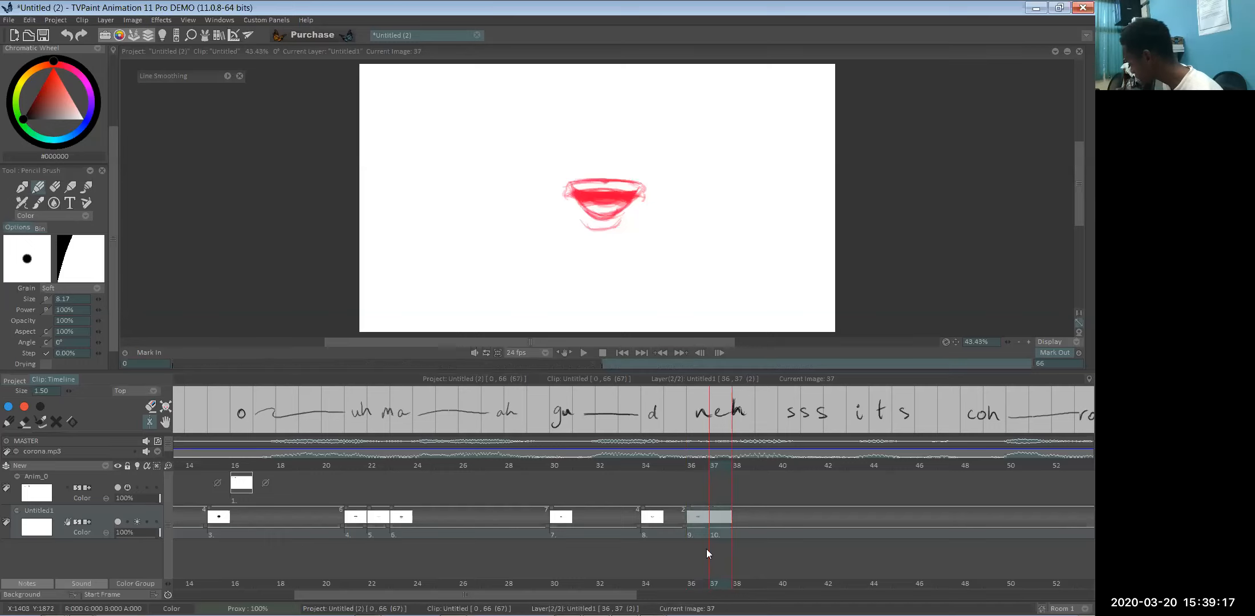
left_click(727, 530)
left_click_drag(735, 525, 790, 523)
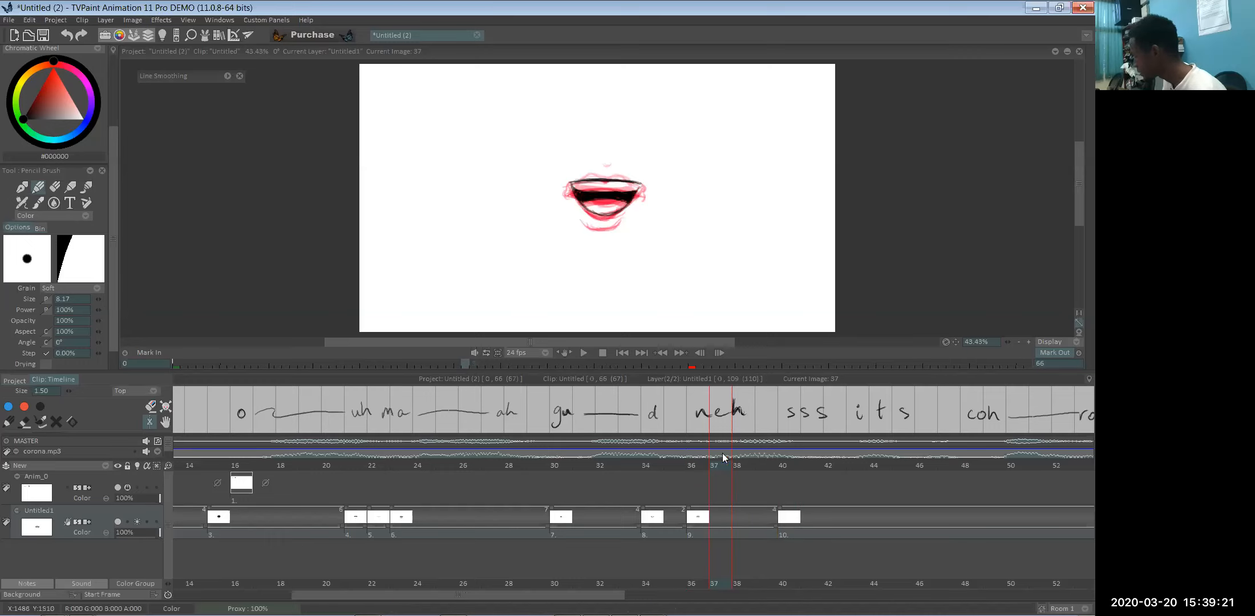
left_click_drag(721, 534, 748, 533)
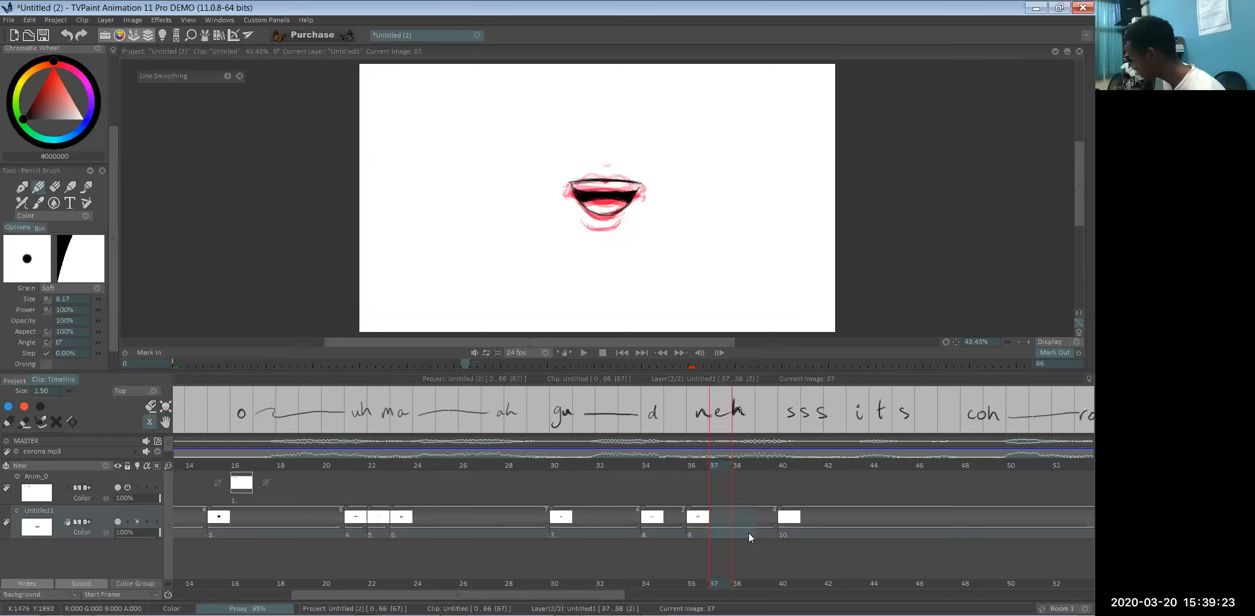
left_click(786, 562)
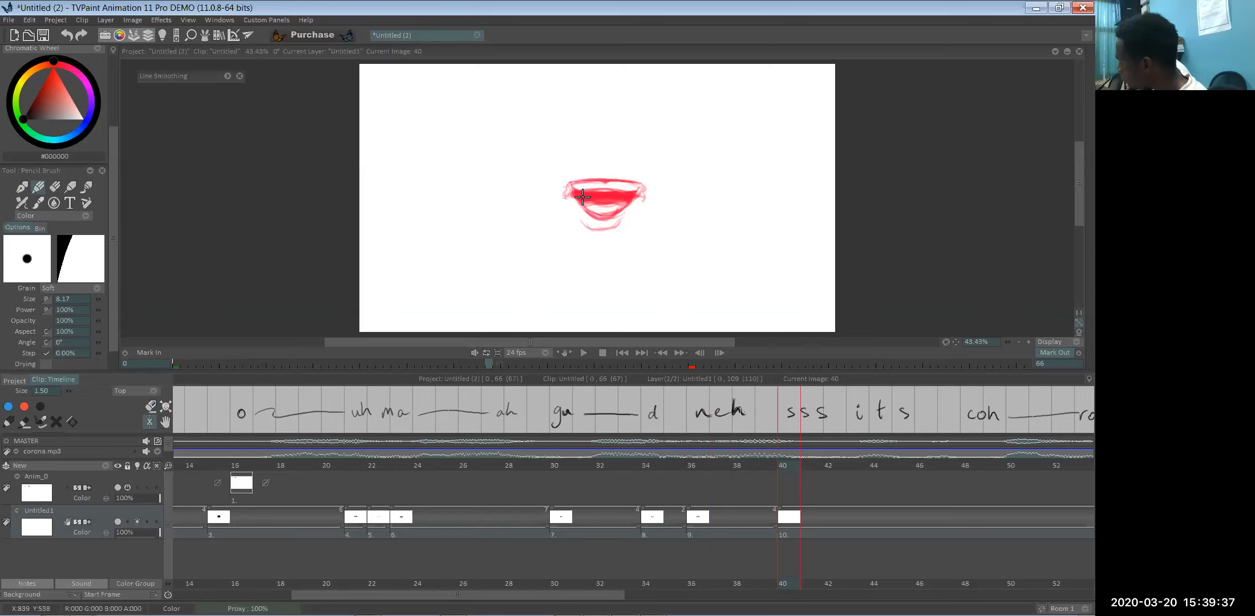
- Draw a nearly closed "sss" mouth at frame 40 with two thin lip lines, a lower lip stroke and darkened corners
left_click_drag(564, 197, 645, 198)
left_click_drag(567, 198, 632, 195)
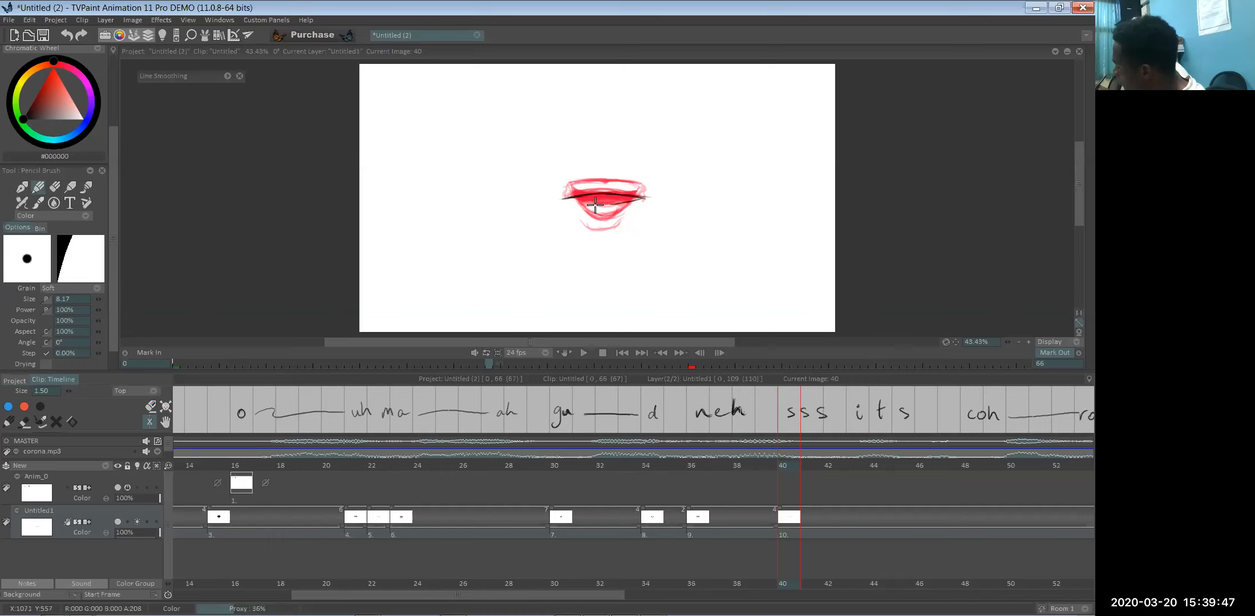
left_click_drag(572, 199, 597, 205)
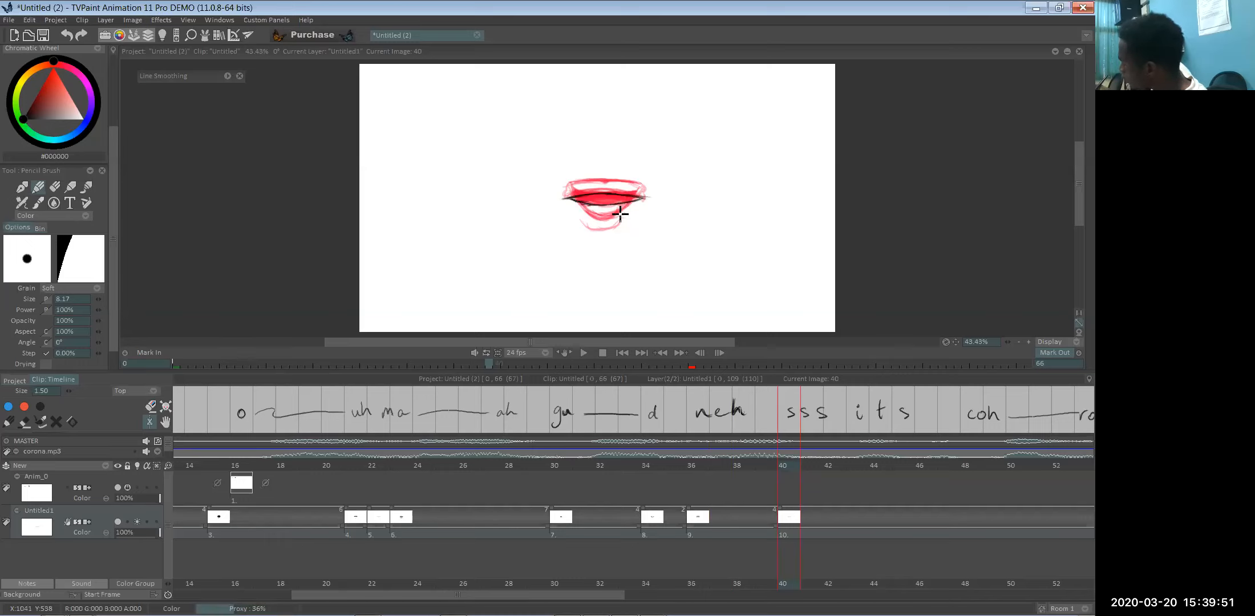
left_click_drag(586, 215, 622, 214)
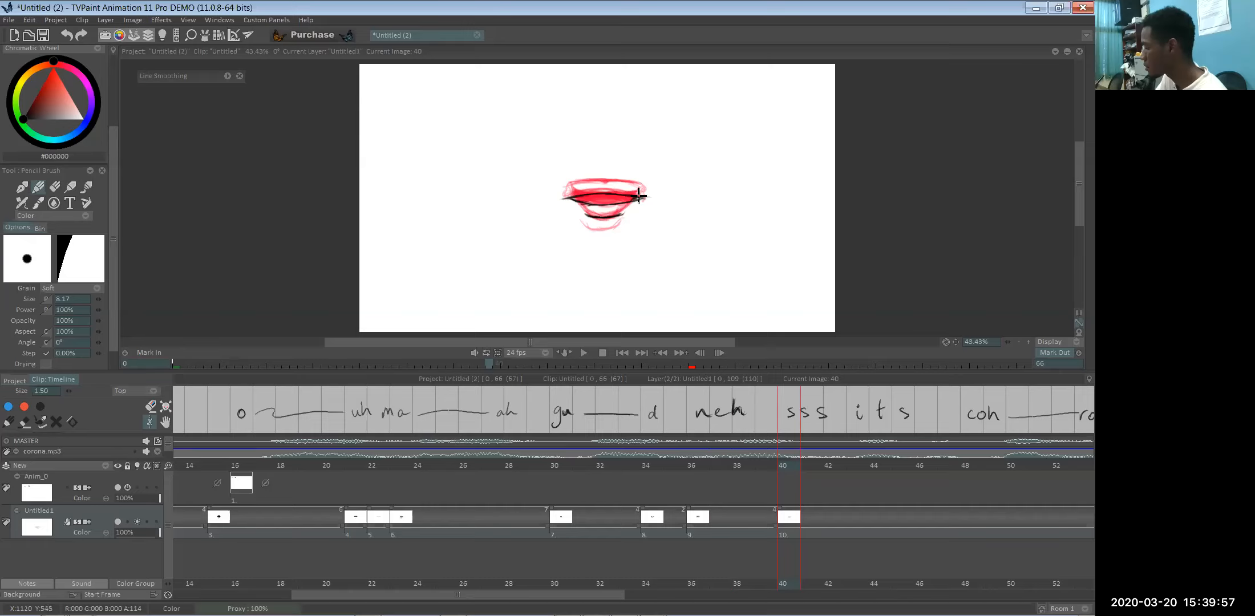
left_click_drag(578, 185, 577, 198)
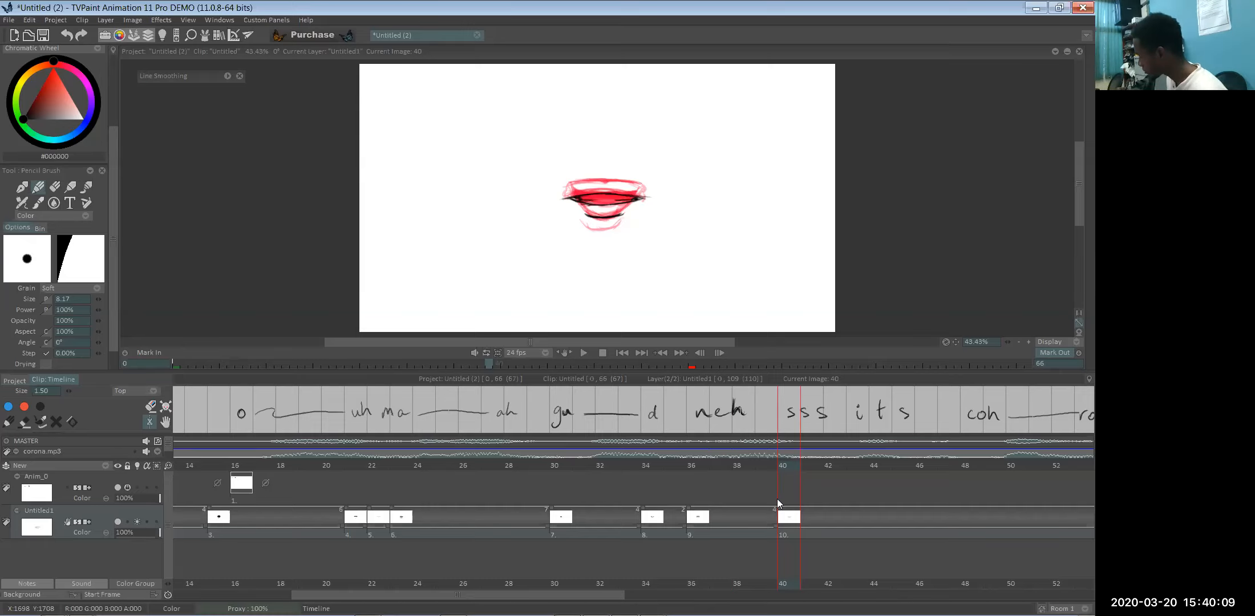
- Scrub between frames 23, 37, 41 and 43 to compare the mouth poses with the written sounds
left_click_drag(699, 587, 857, 587)
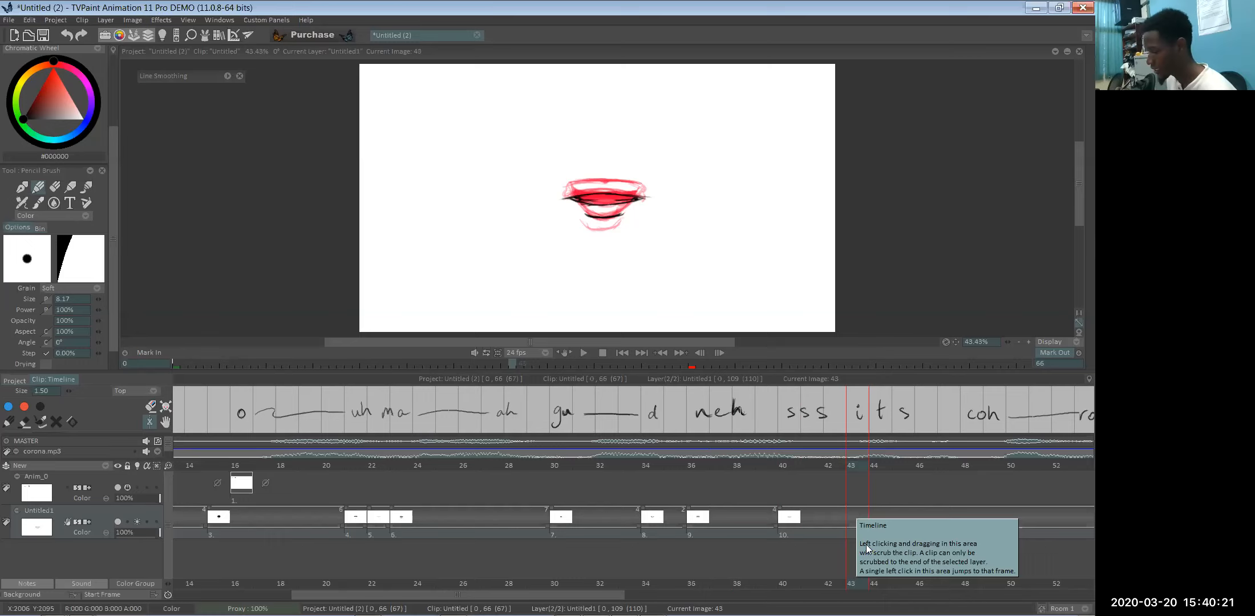
left_click(391, 584)
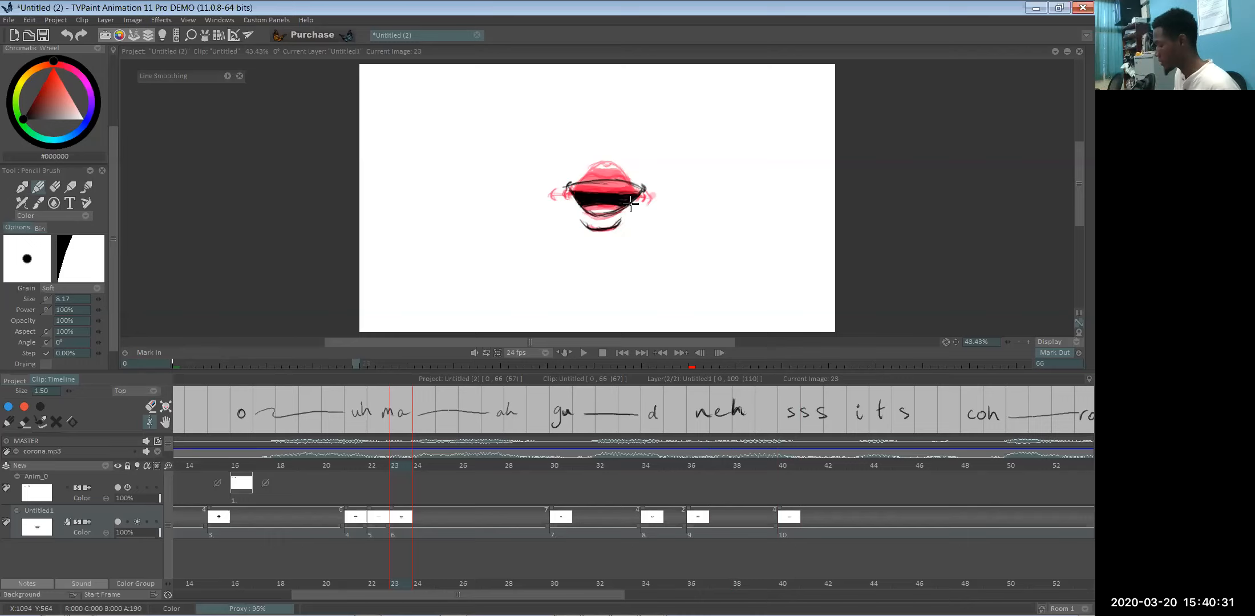
left_click(736, 586)
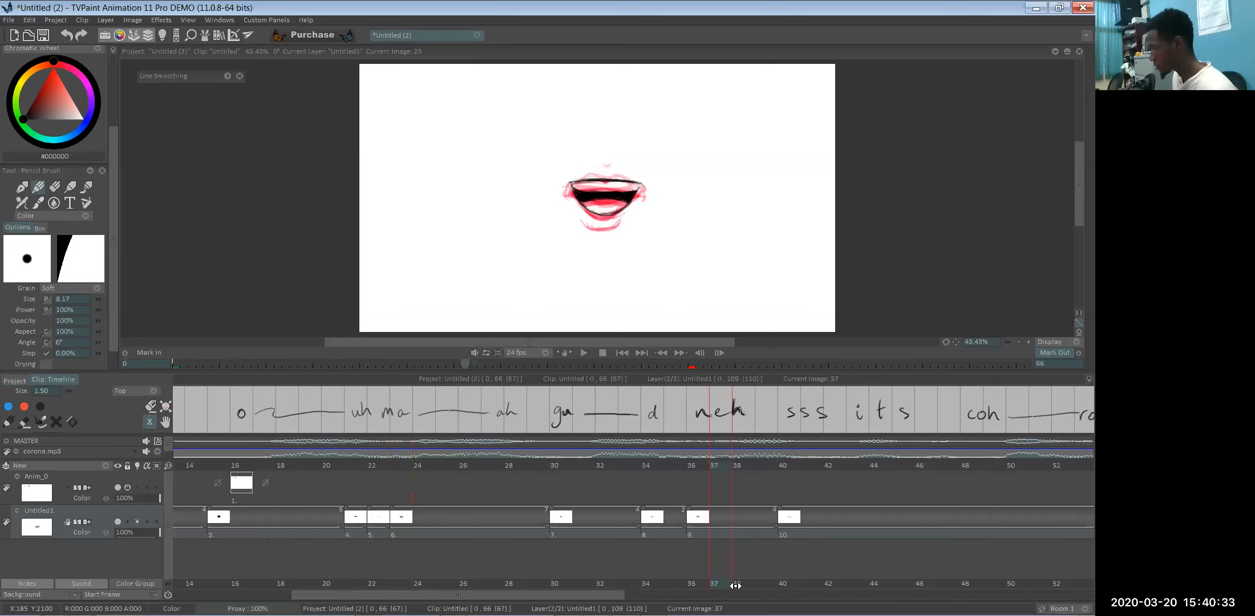
left_click(853, 586)
left_click(820, 586)
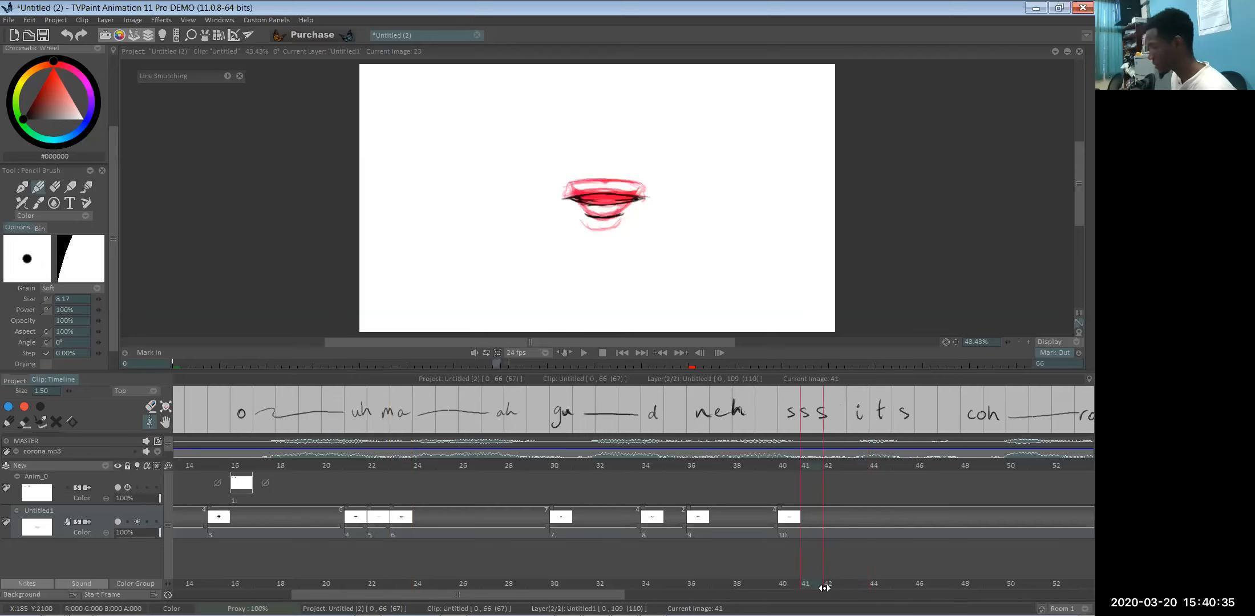
- Check frames 42 and 43 and add a new blank drawing at frame 43, where the "its" sound starts
left_click(830, 582)
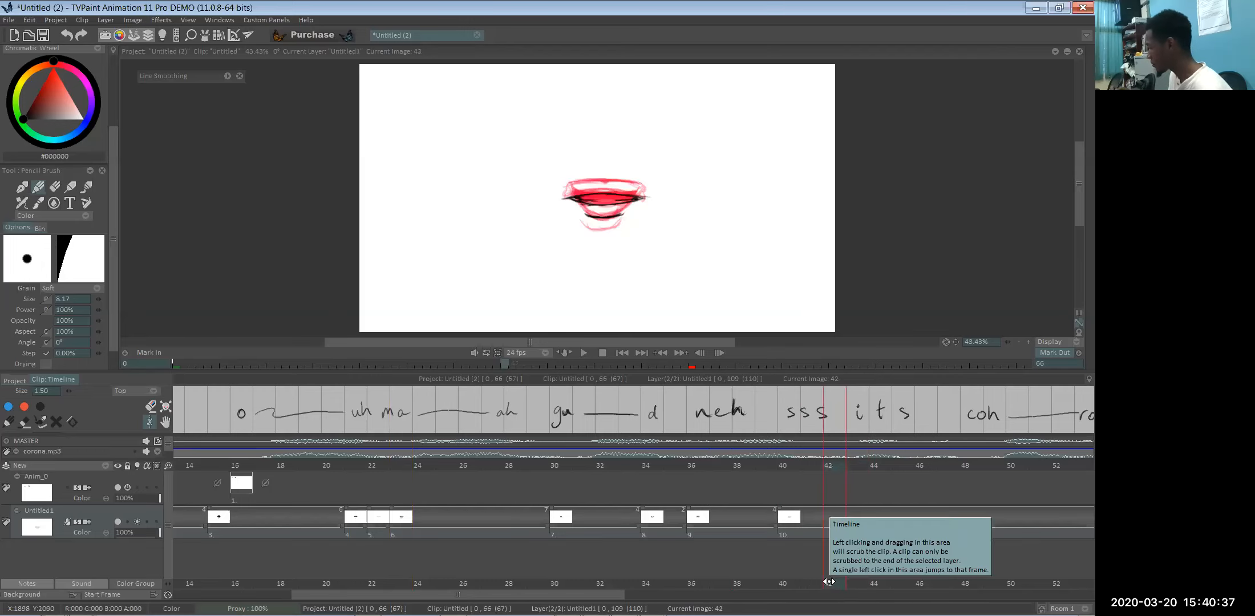
left_click(859, 585)
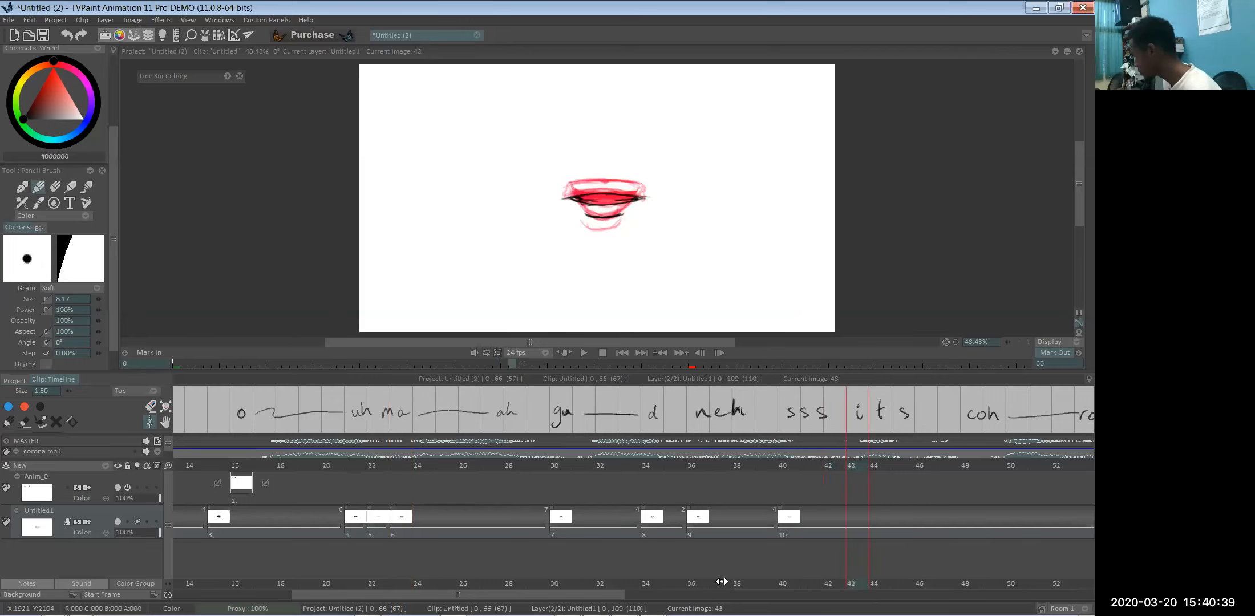
left_click(832, 588)
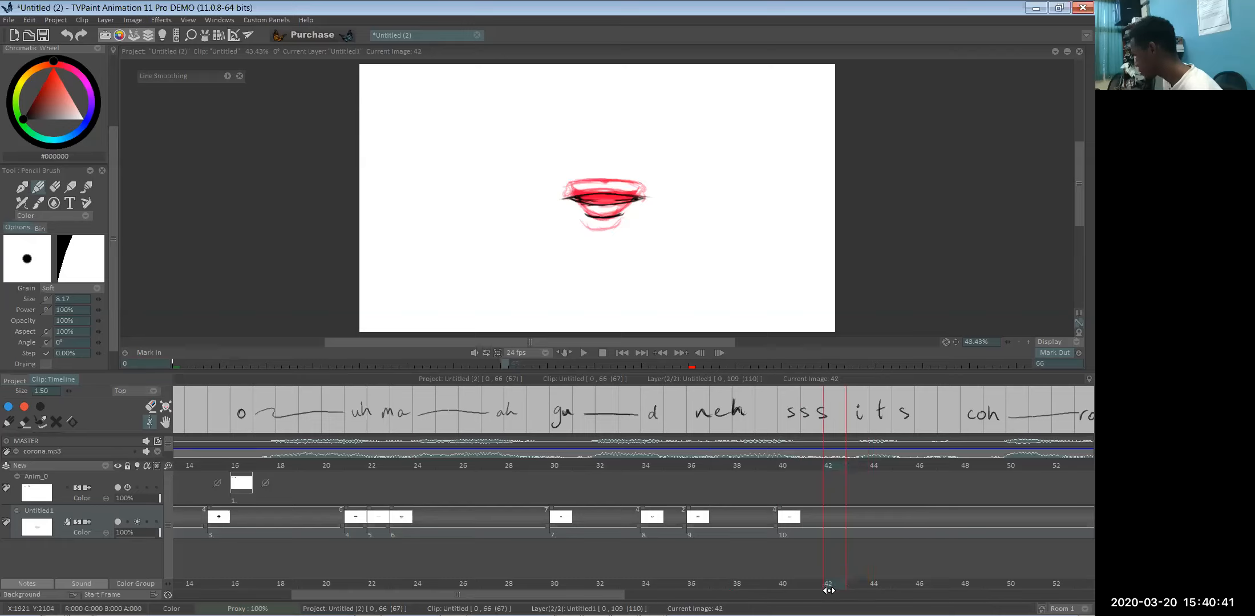
left_click(850, 582)
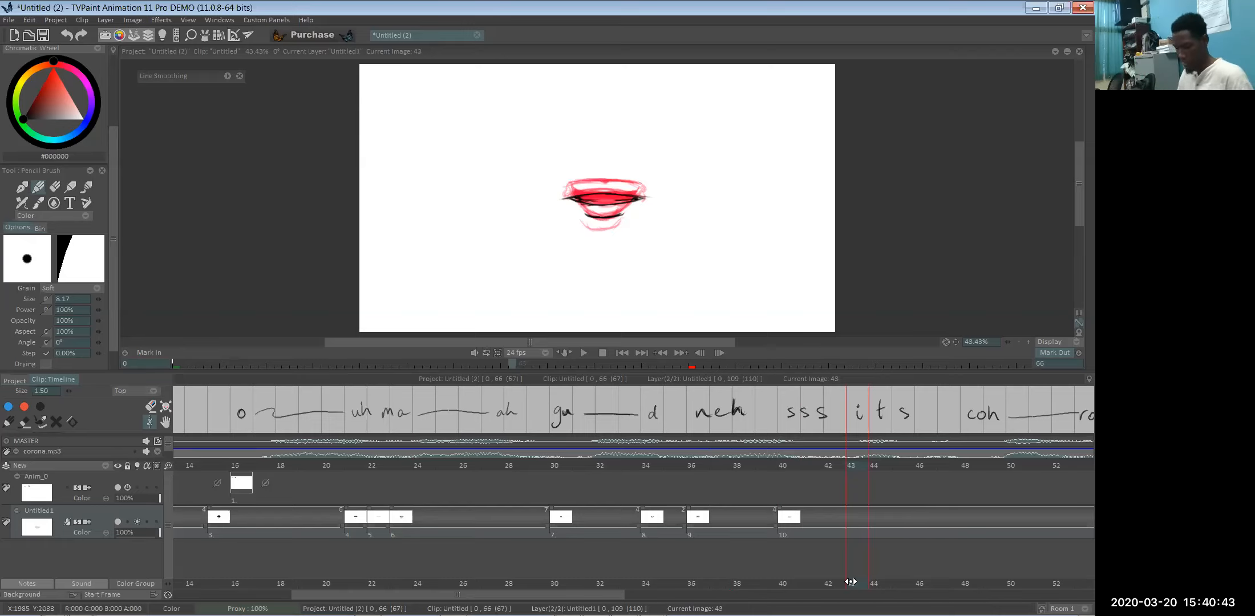
key("Return")
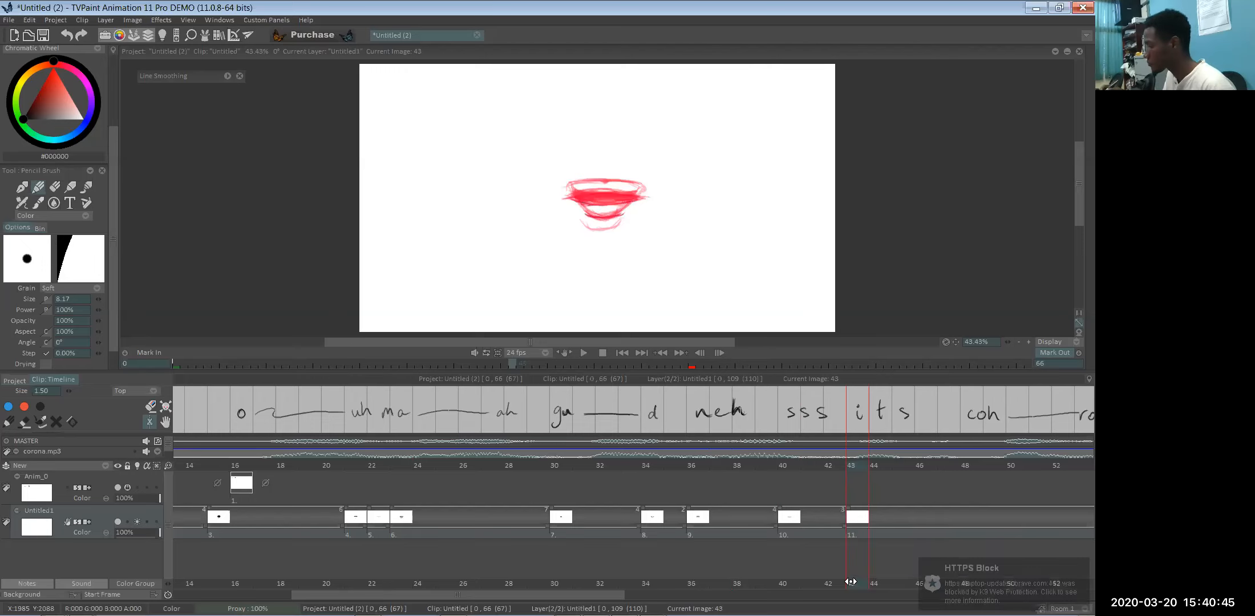
- Compare with the frame 23 pose and draw a slightly open "its" mouth at frame 43, darkening the interior between curved lip lines
left_click(400, 581)
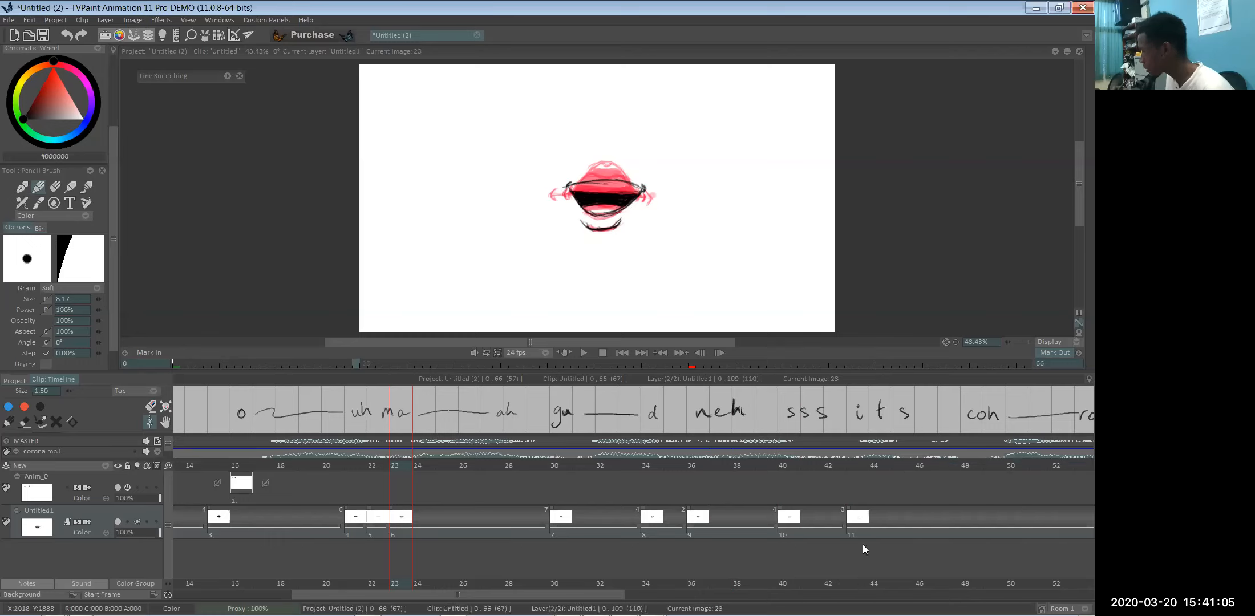
left_click(858, 517)
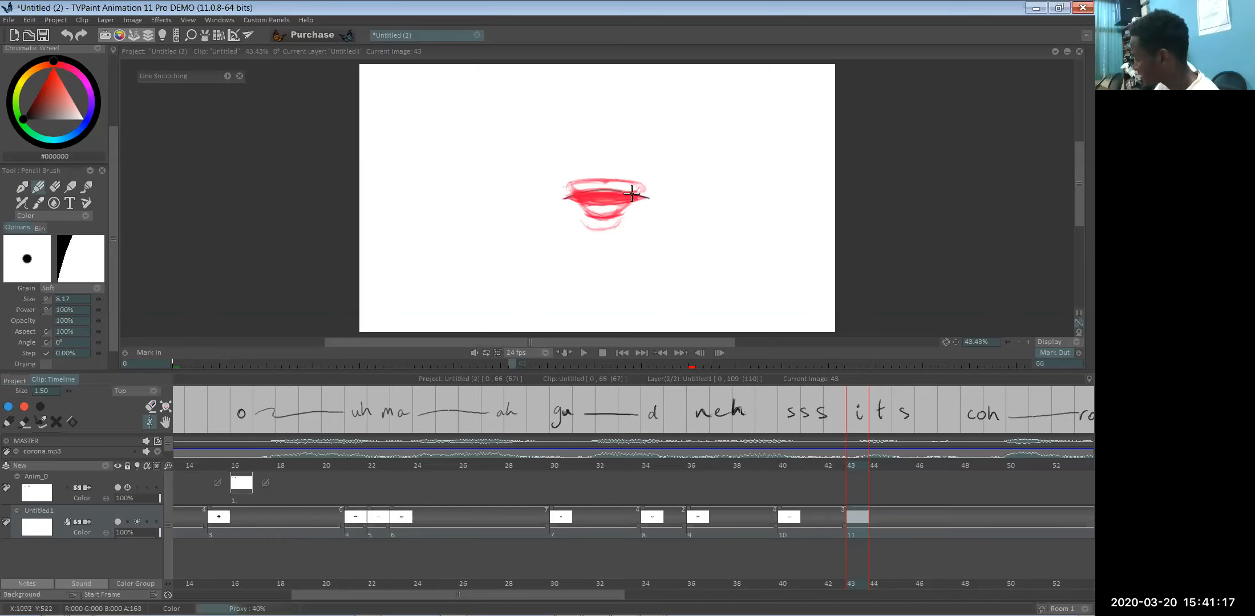
left_click_drag(580, 192, 635, 194)
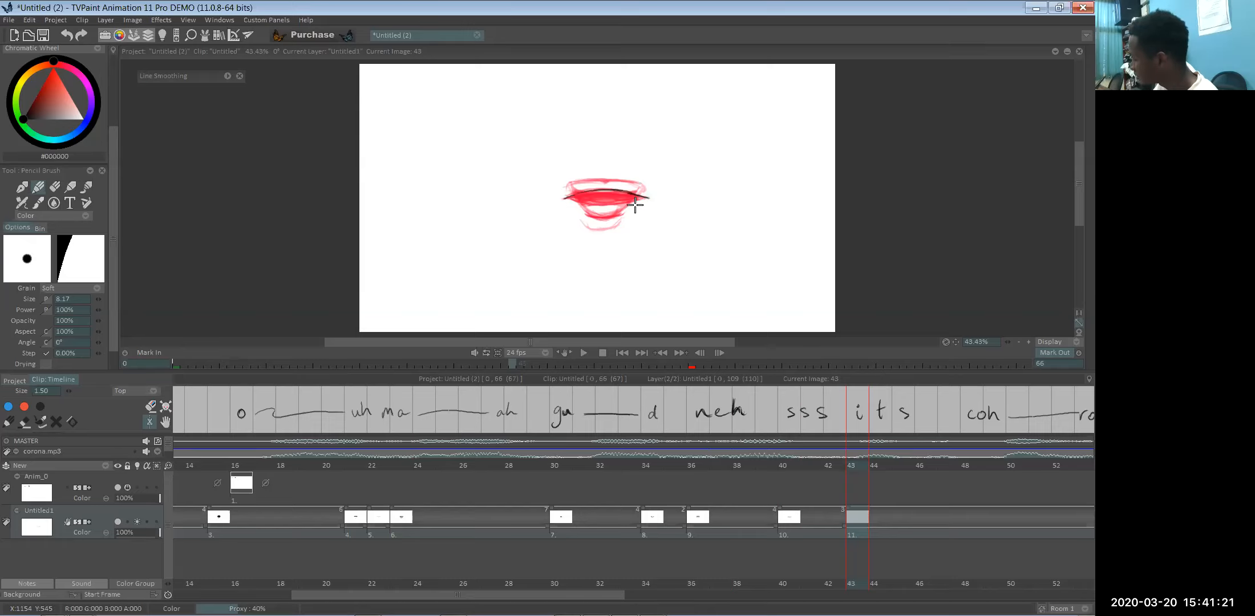
left_click_drag(647, 198, 596, 214)
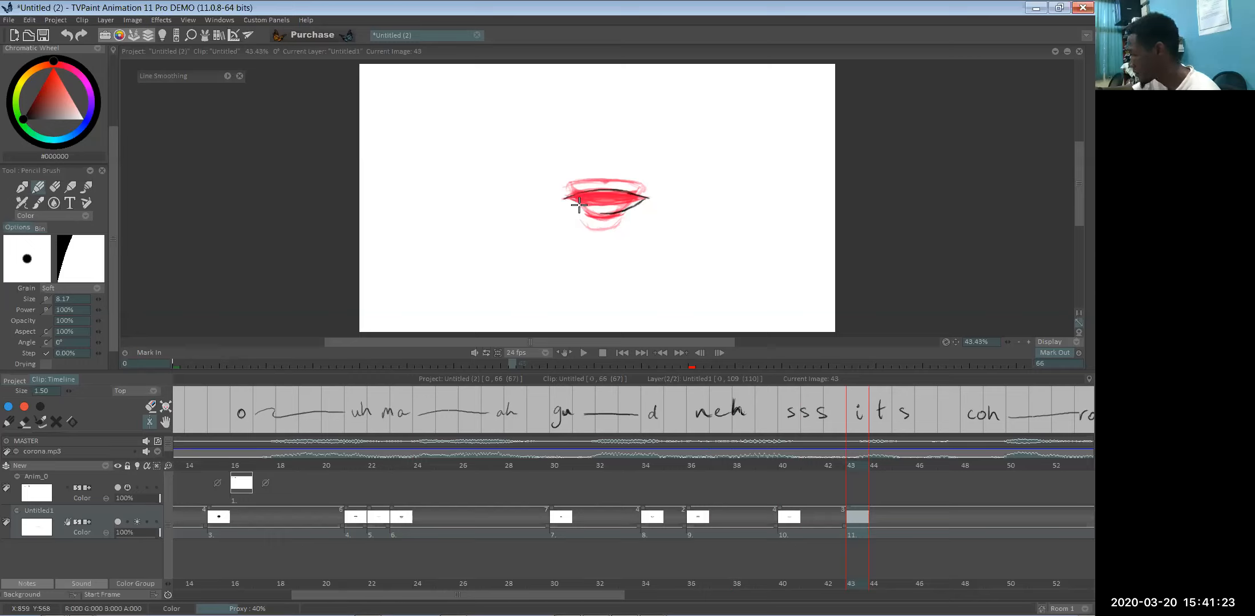
left_click_drag(592, 211, 568, 200)
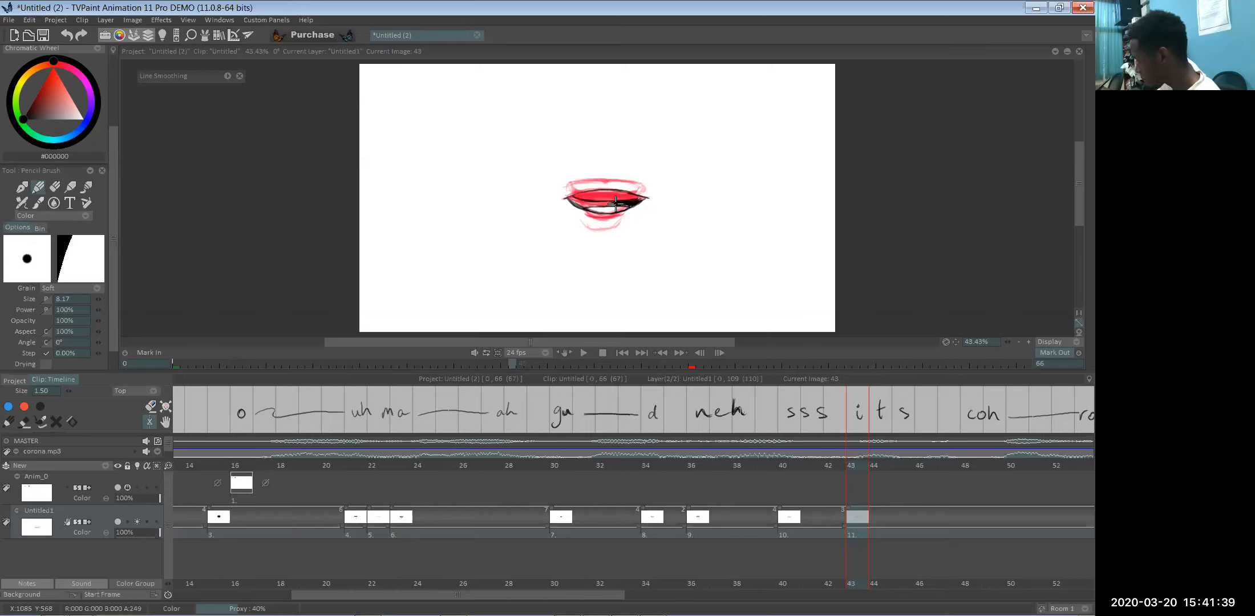
mouse_move(606, 204)
left_mouse_down()
mouse_move(567, 198)
mouse_move(635, 203)
left_mouse_up()
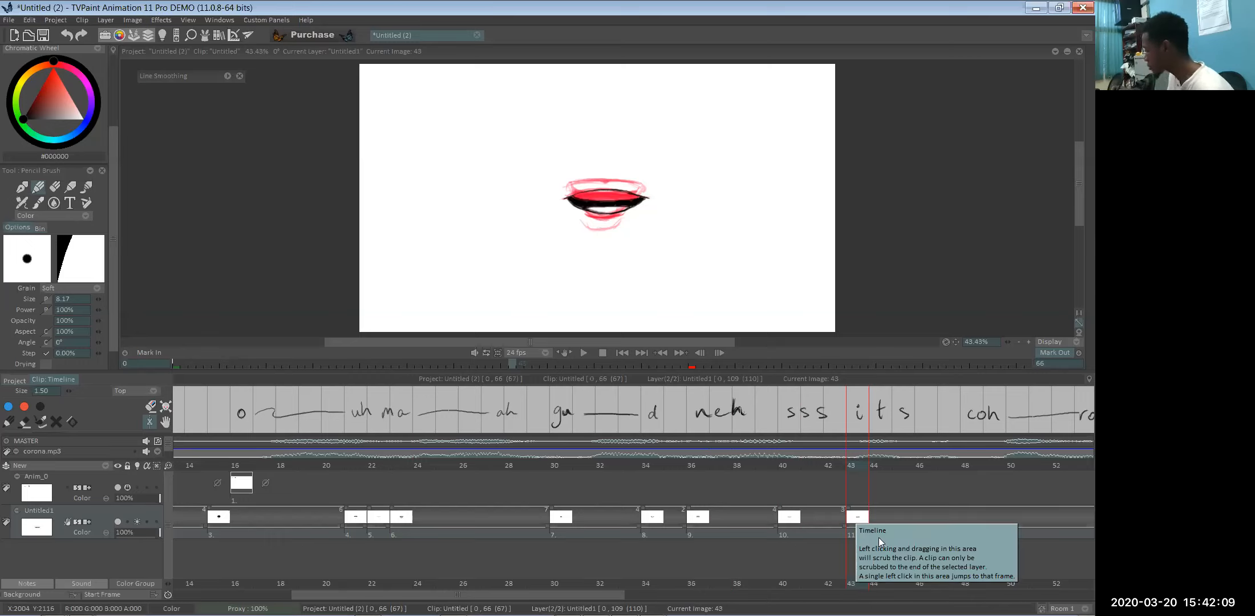
- Shift the new mouth drawing from frame 43 to frame 50 on the timeline and return to frame 43
left_click_drag(869, 512, 1027, 517)
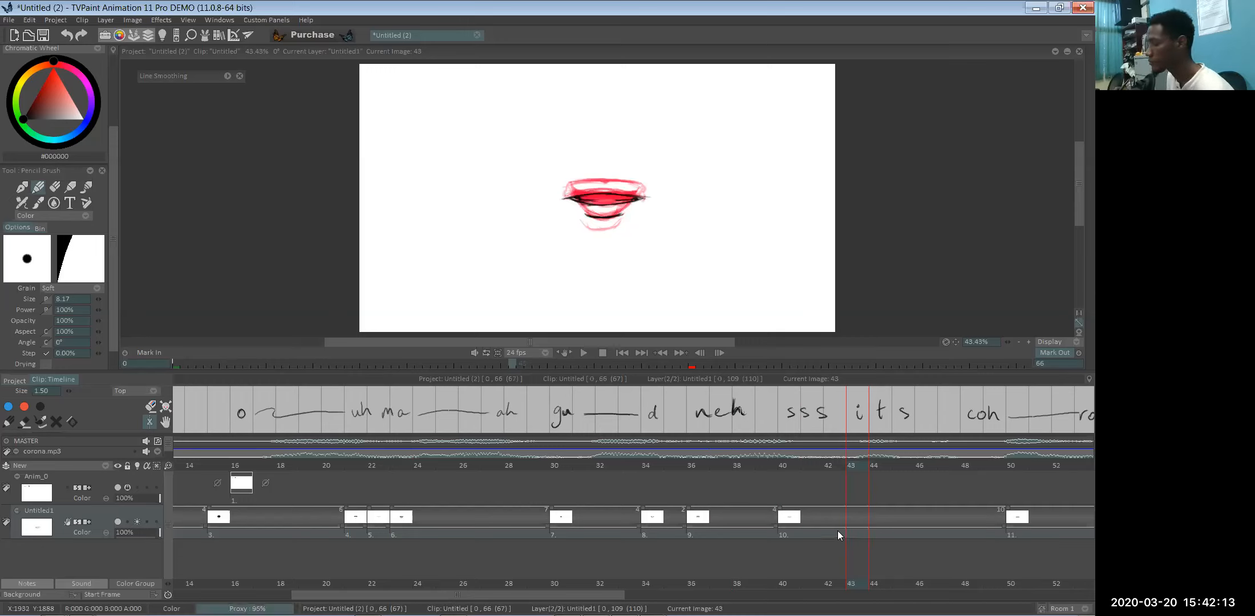
left_click_drag(864, 582, 804, 583)
left_click(847, 581)
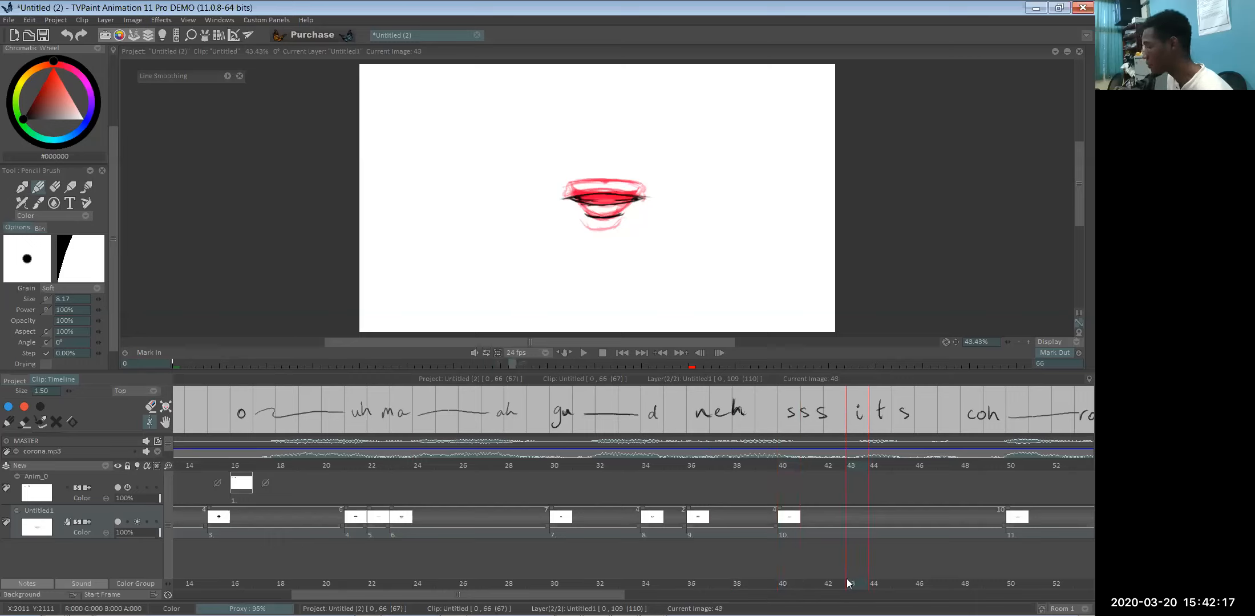
key("e")
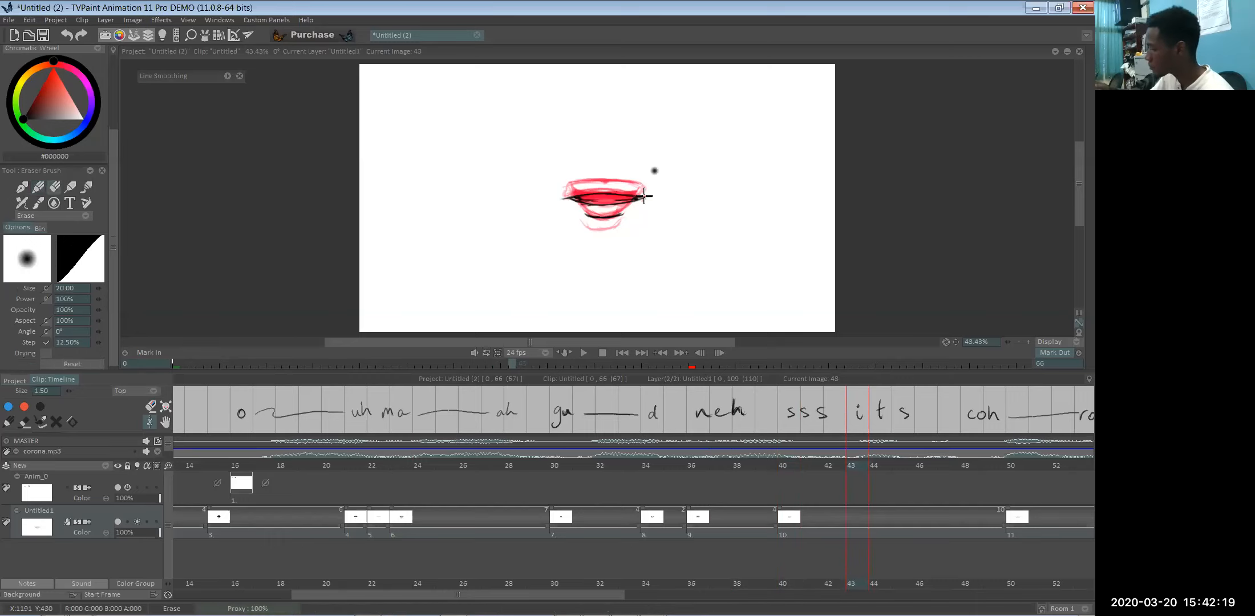
left_click_drag(595, 215, 649, 200)
left_click_drag(564, 197, 619, 201)
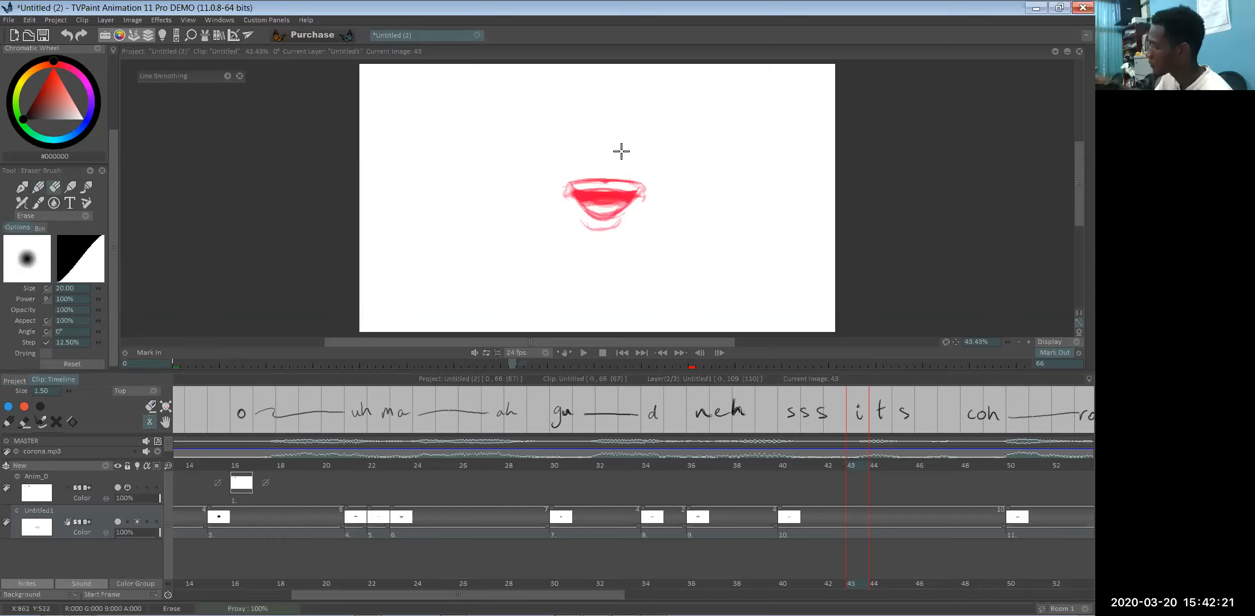
left_click_drag(621, 152, 621, 151)
key("e")
- Draw a new mouth at frame 43 with a flat upper line, curved lower line, black interior, lower lip stroke and corner marks
mouse_move(564, 197)
left_mouse_down()
mouse_move(647, 194)
mouse_move(570, 194)
mouse_move(611, 228)
left_mouse_up()
key("e")
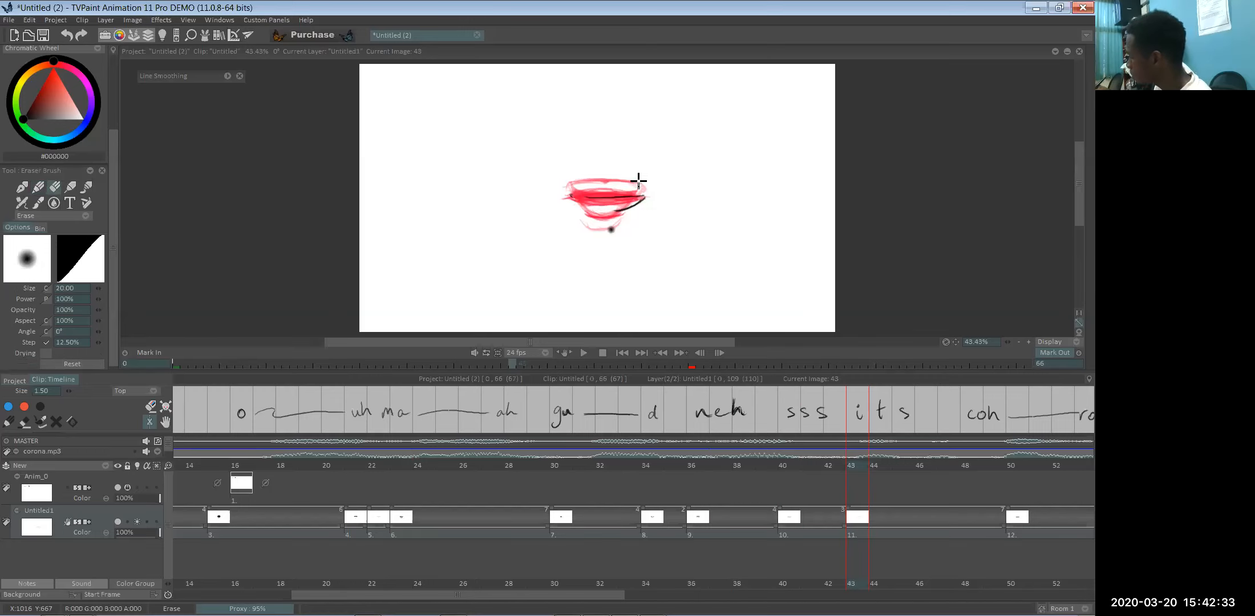
key("e")
mouse_move(646, 195)
left_mouse_down()
mouse_move(612, 212)
mouse_move(599, 197)
mouse_move(602, 211)
left_mouse_up()
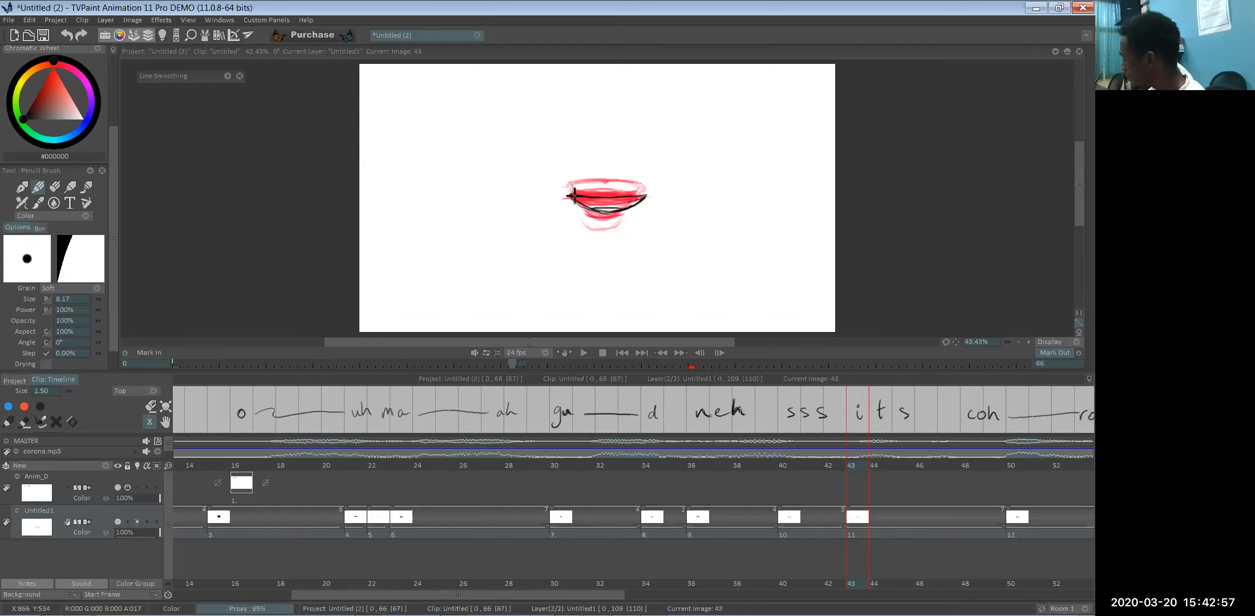
mouse_move(623, 211)
left_mouse_down()
mouse_move(645, 196)
mouse_move(632, 202)
left_mouse_up()
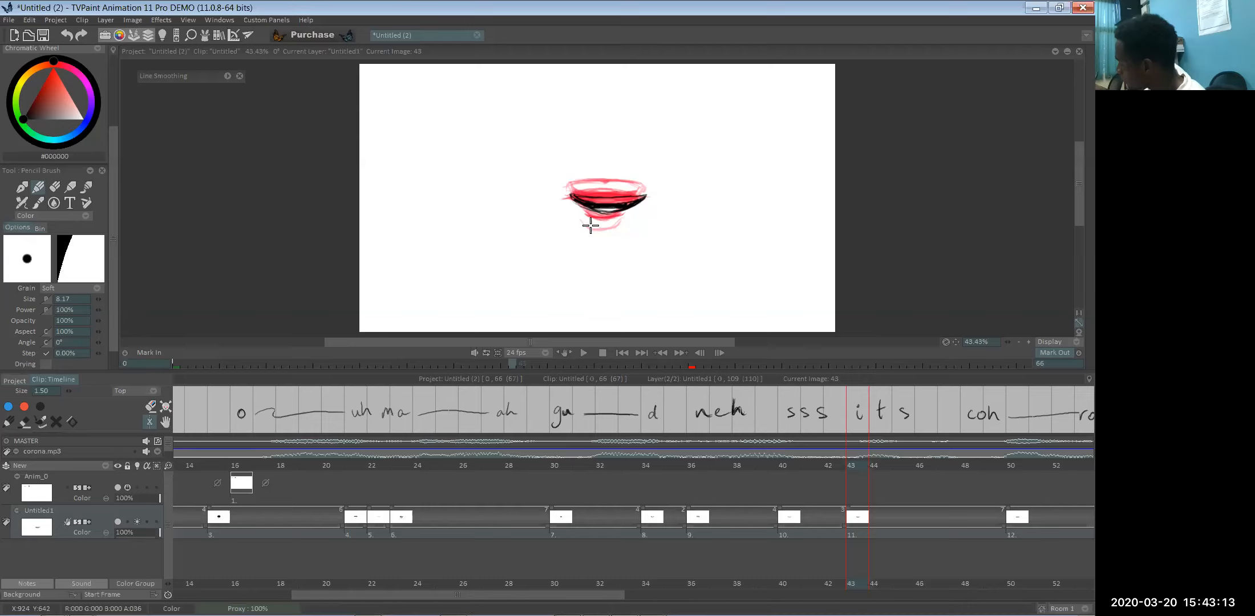
left_click_drag(588, 224, 626, 221)
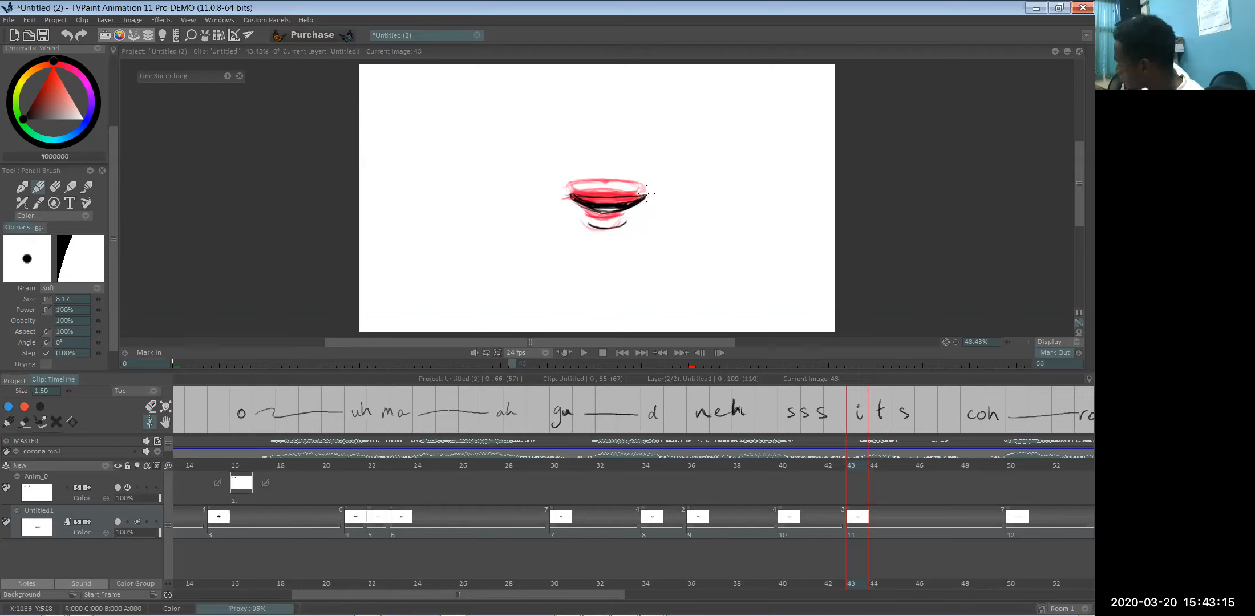
left_click_drag(572, 195, 570, 203)
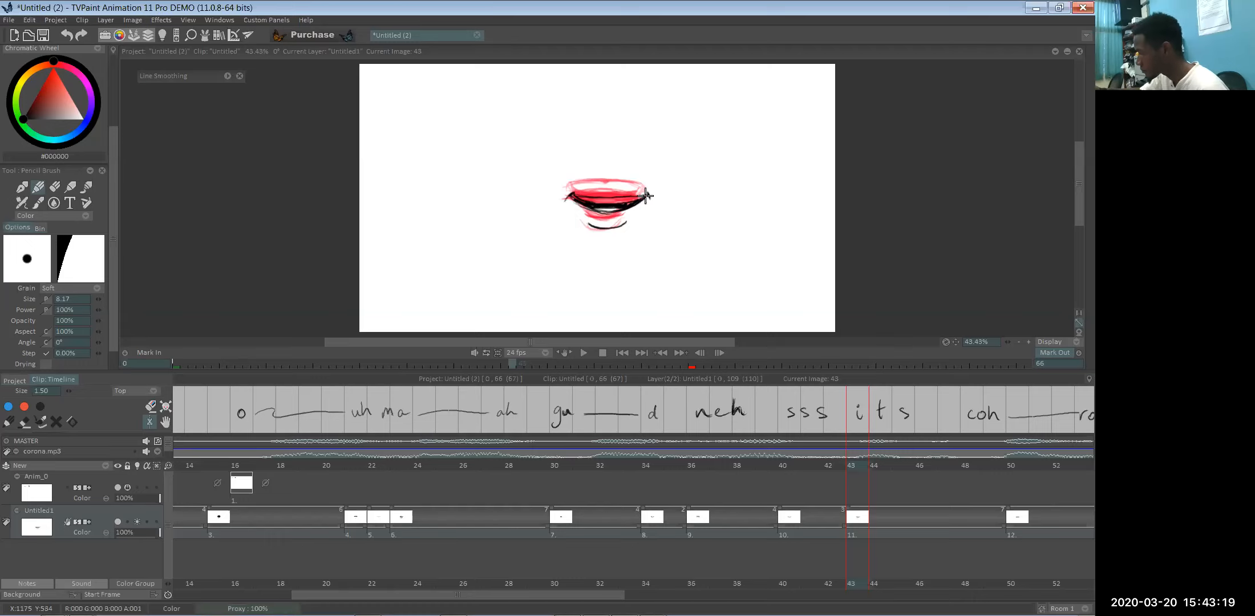
- Compare frame 43 with frames 41 and 42 and pan its mouth drawing slightly up and to the left
key("Left")
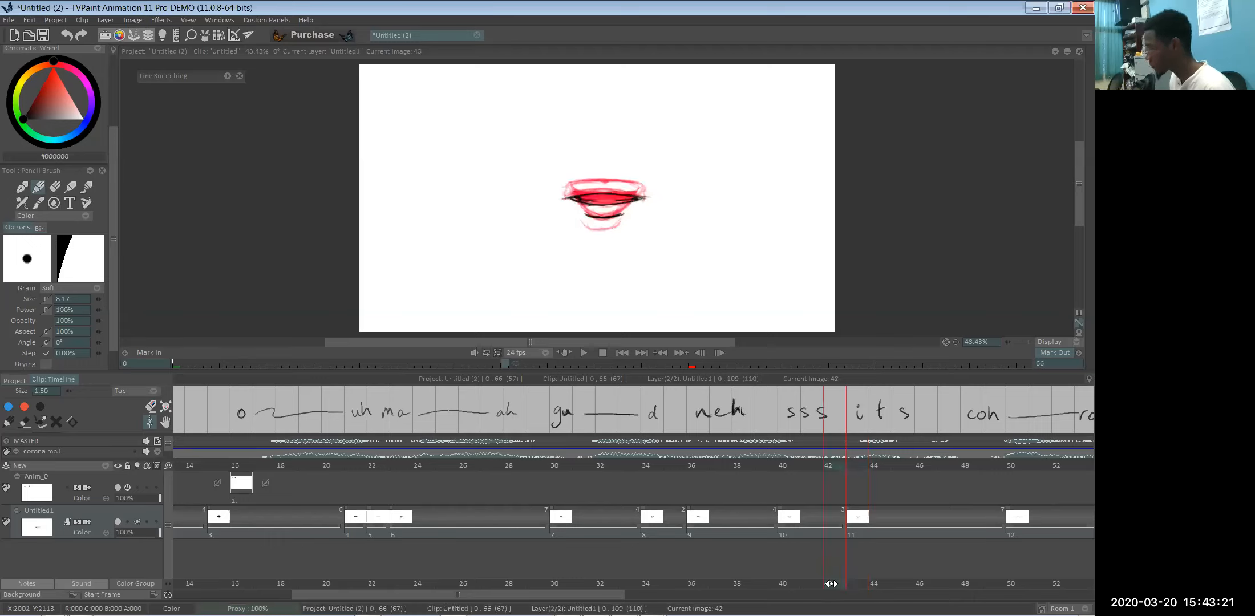
key("Left")
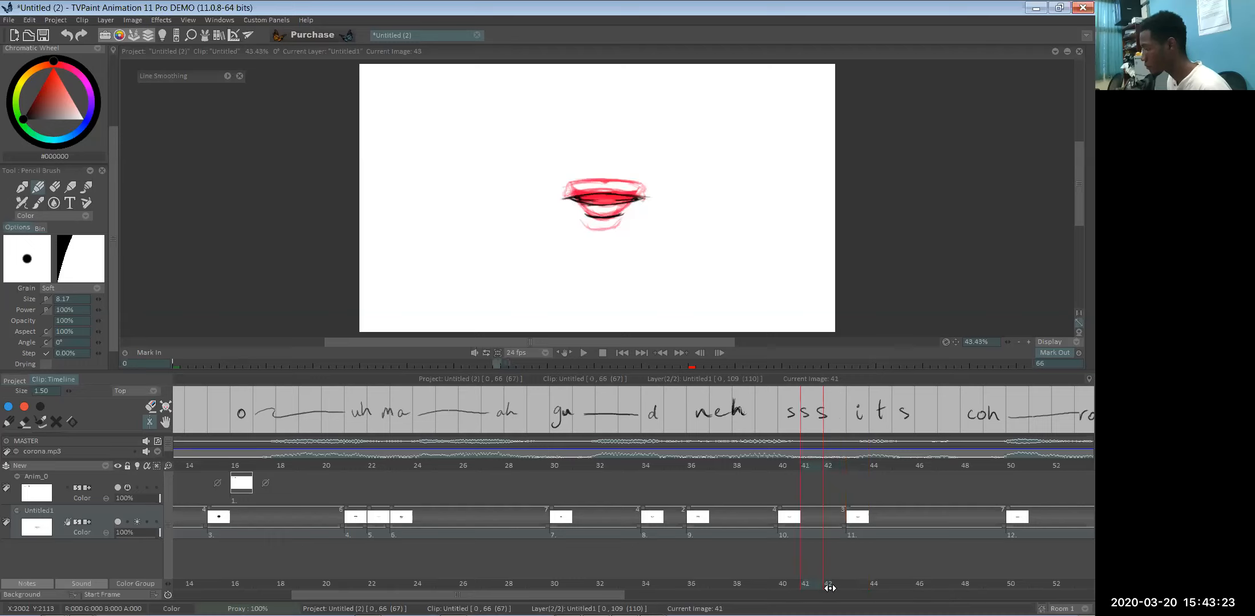
key("Right")
key("Right")
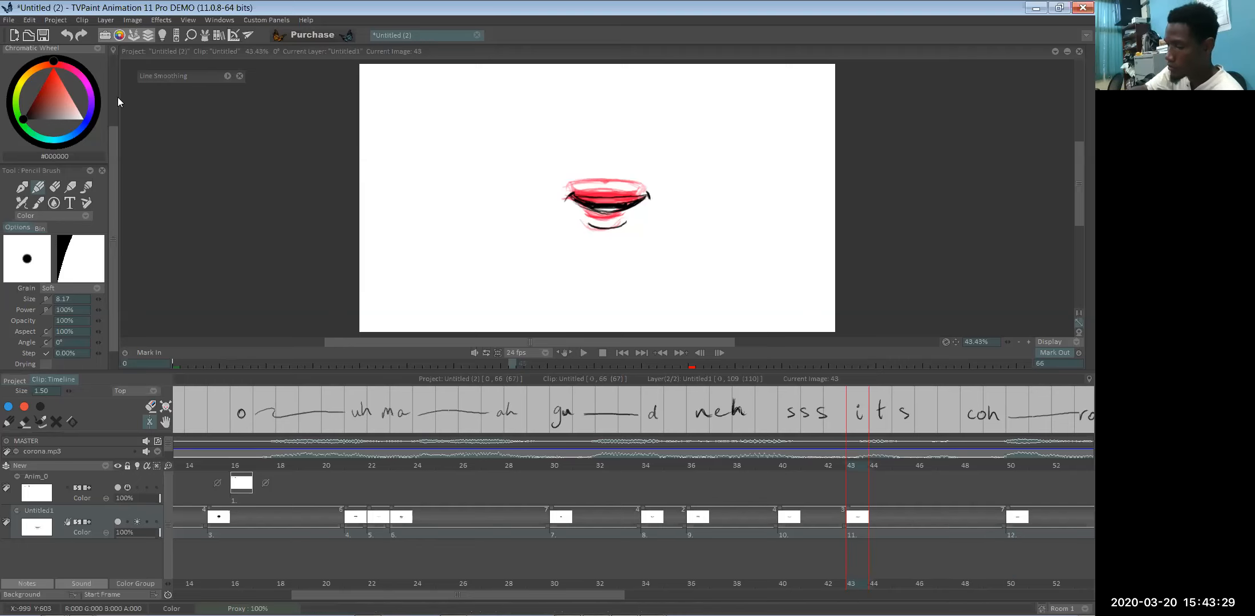
scroll(118, 97, "up", 3)
left_click(76, 85)
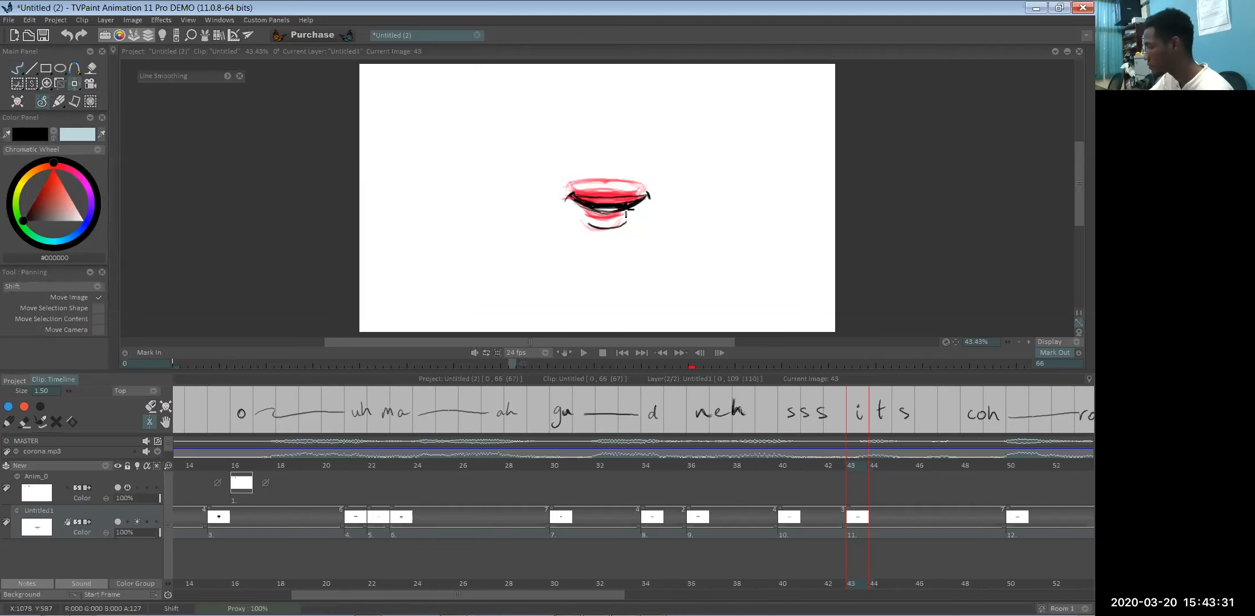
left_click_drag(629, 213, 619, 202)
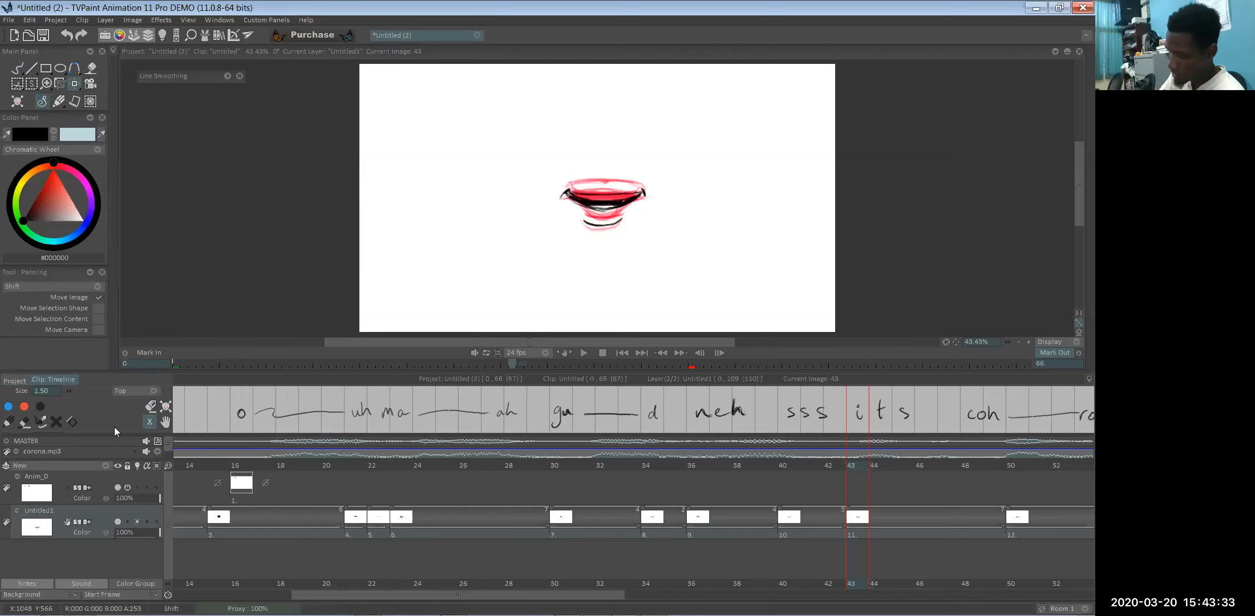
- Reduce the layer's light table so only the nearest previous drawing shows through in red
left_click(140, 464)
left_click(169, 469)
left_click(657, 168)
left_click(789, 143)
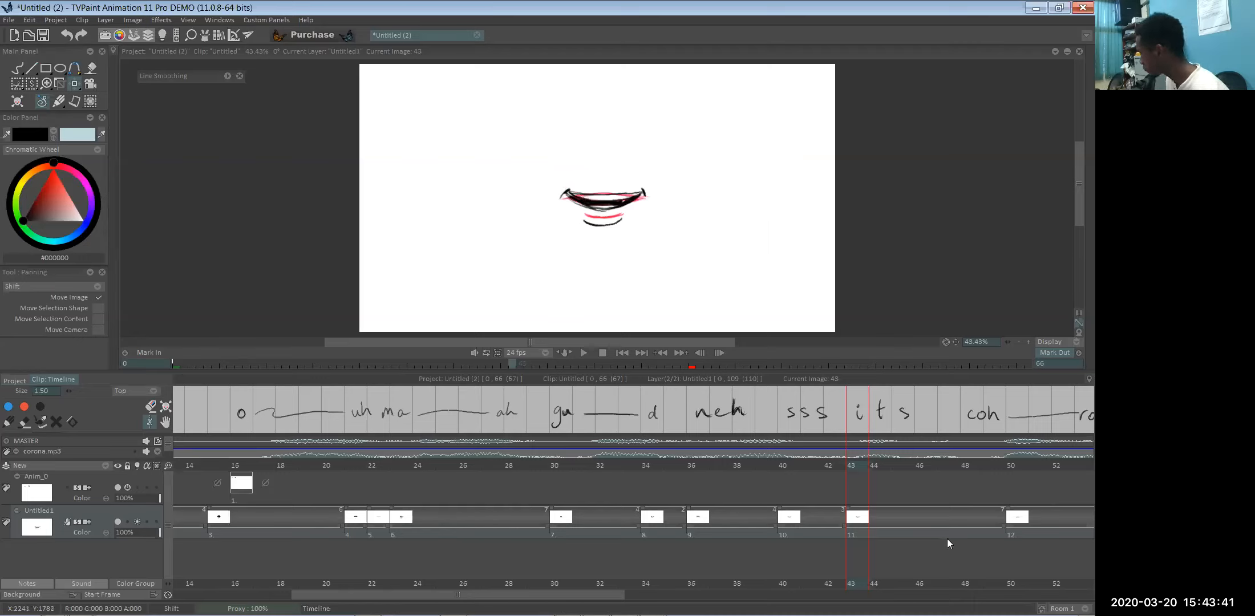
- Compare the poses between frames 34 and 40 and move the frame 40 "sss" mouth up within the previous mouth's outline
left_click(737, 589)
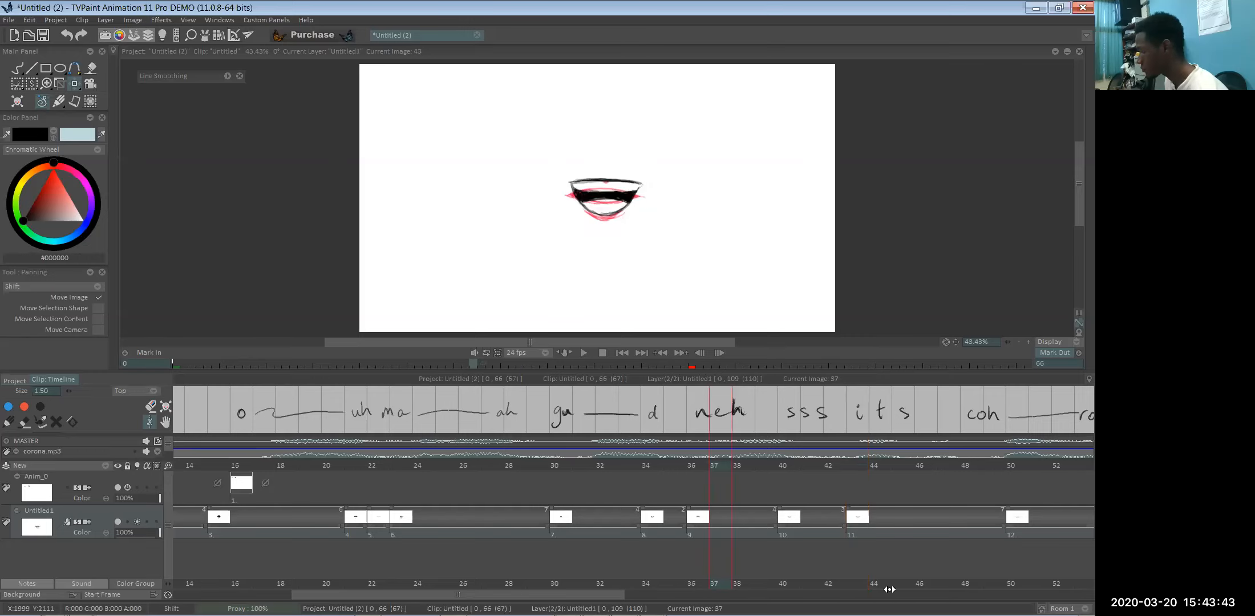
left_click_drag(774, 595, 584, 599)
left_click(652, 584)
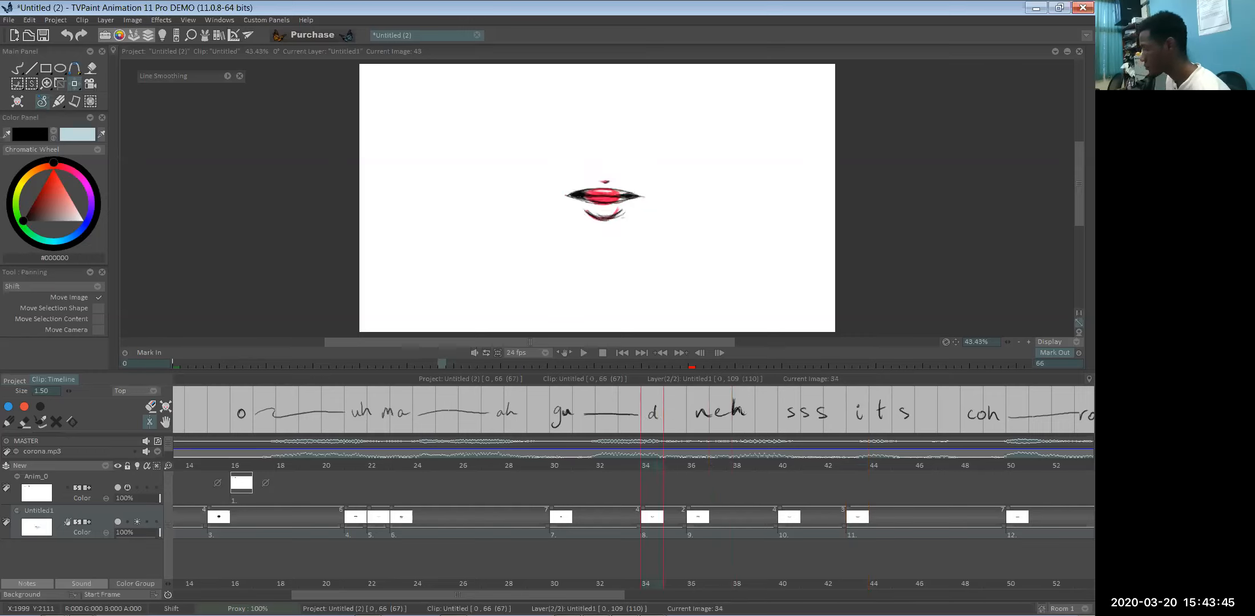
left_click(835, 594)
left_click(767, 595)
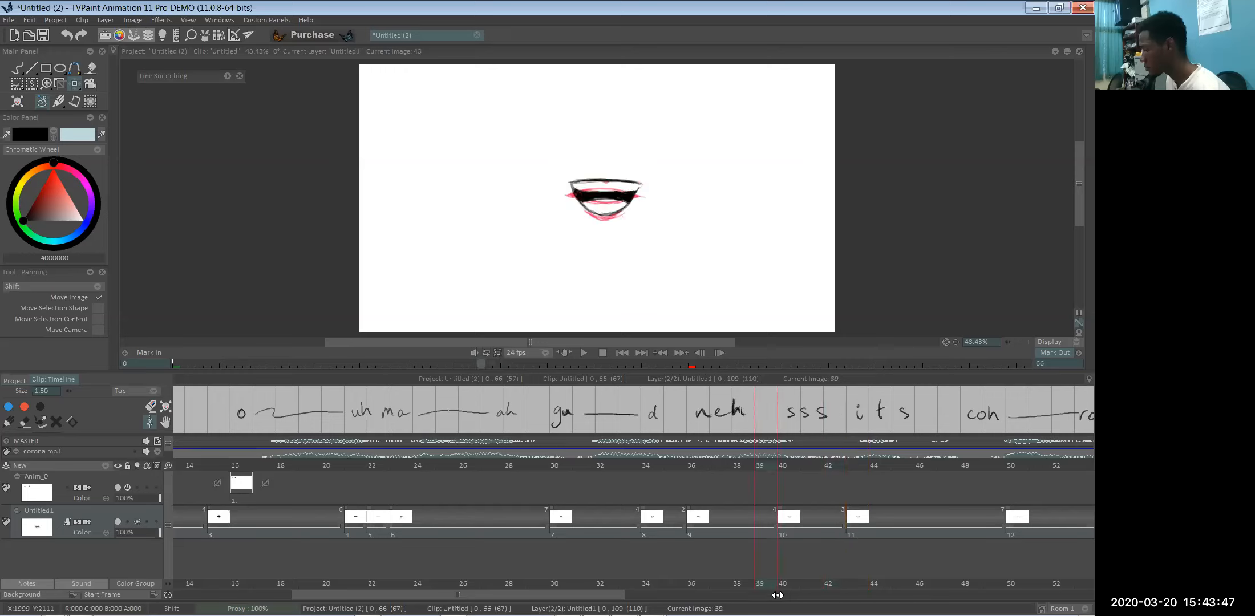
left_click(784, 587)
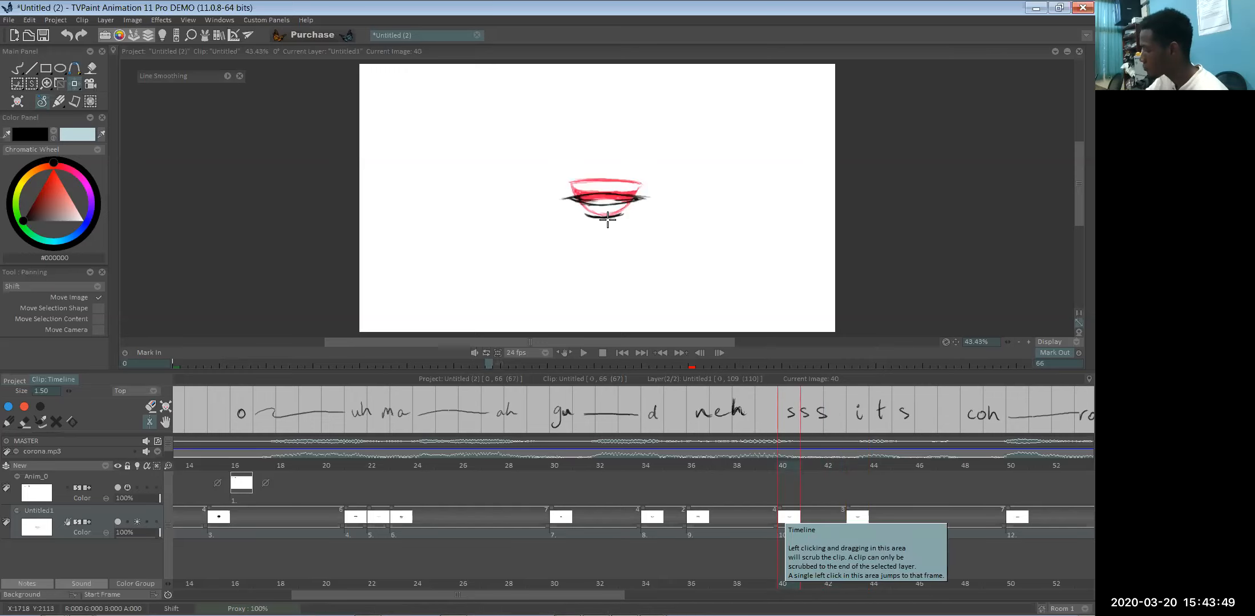
left_click_drag(608, 219, 613, 211)
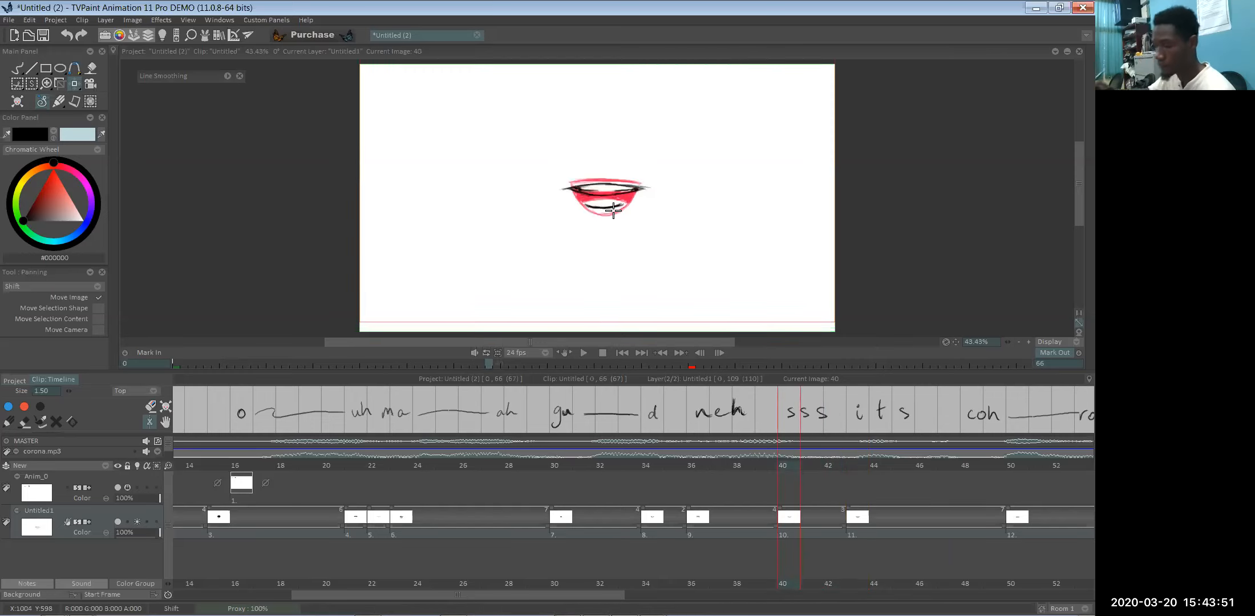
key("ctrl+z")
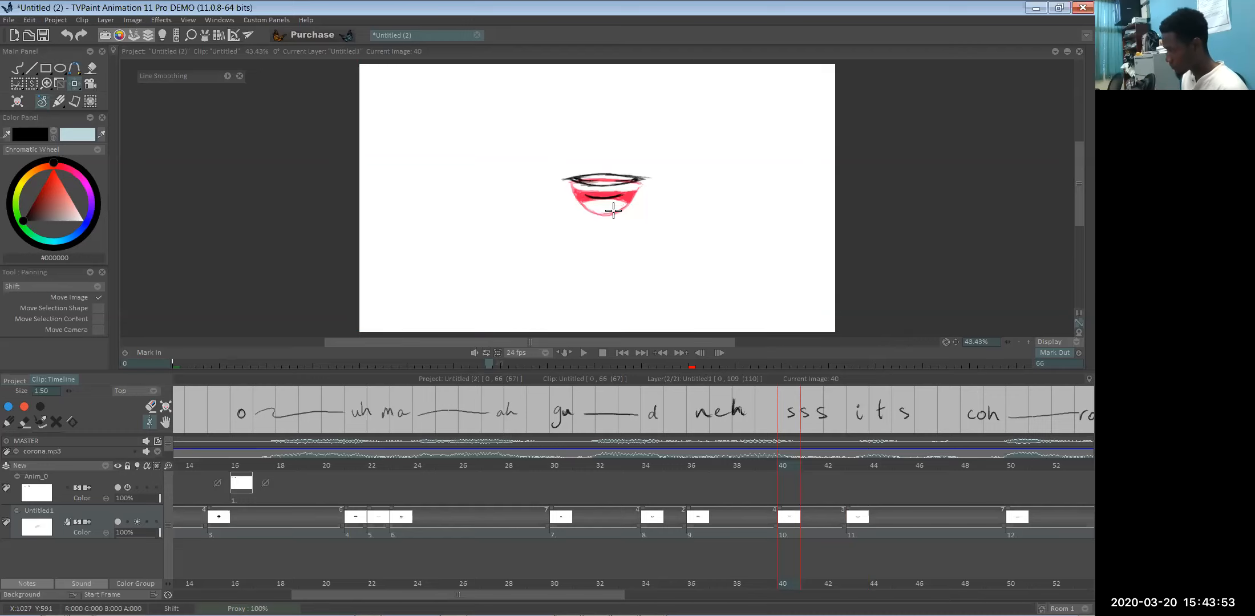
key("ctrl+z")
key("ctrl+z")
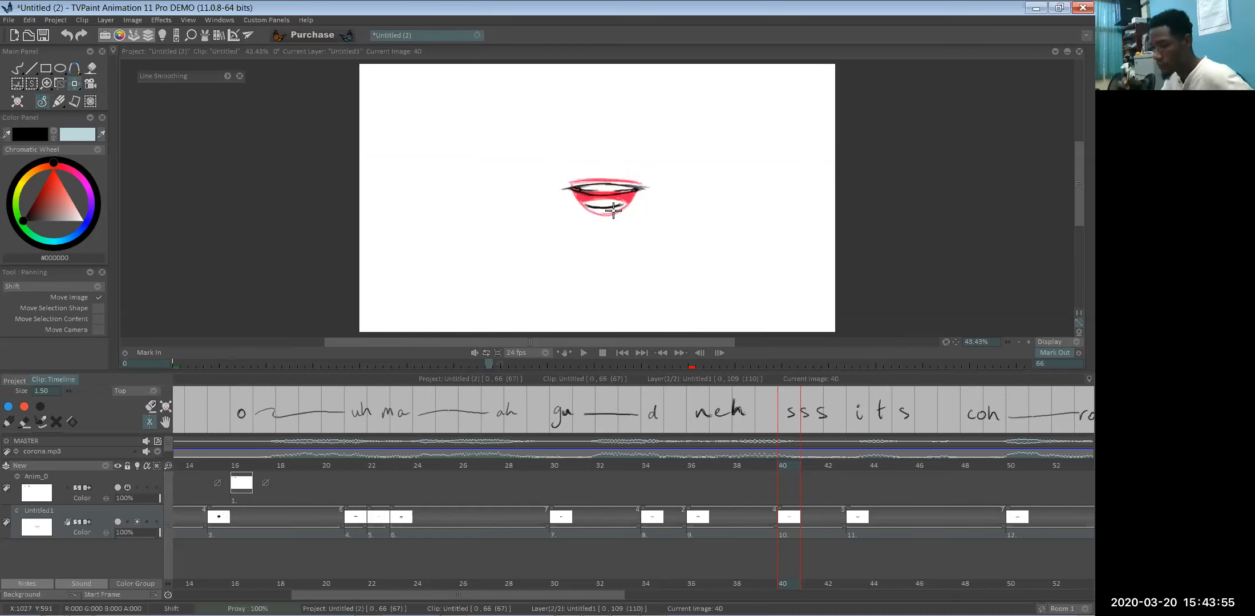
- Start a Transform on the frame 40 mouth drawing
left_click(80, 87)
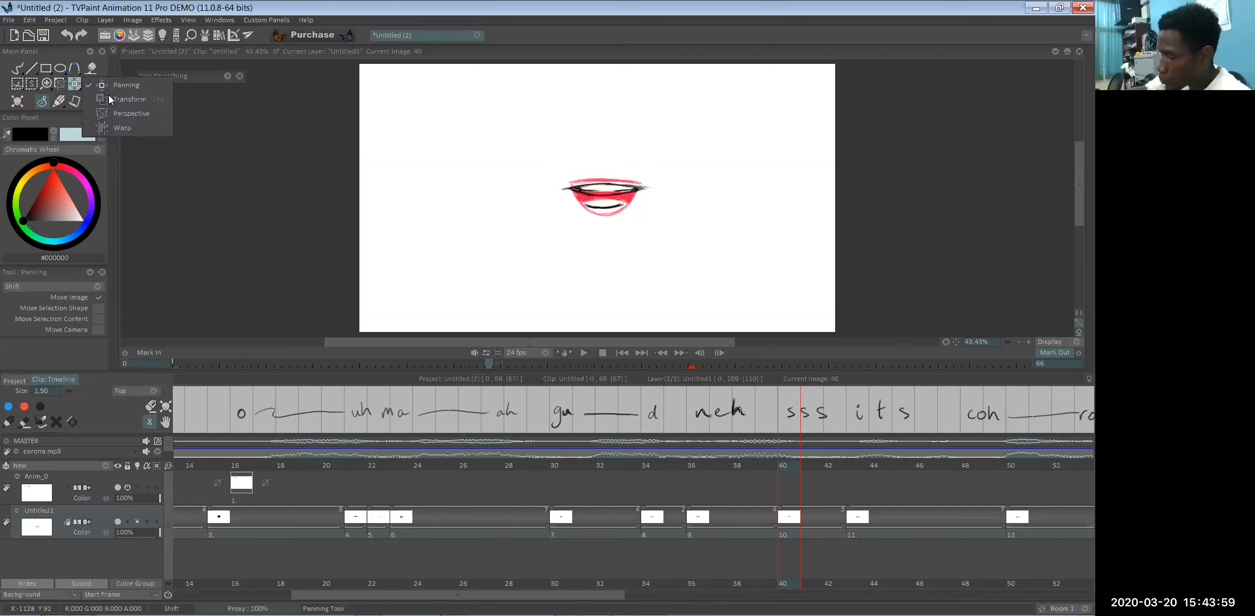
left_click(129, 99)
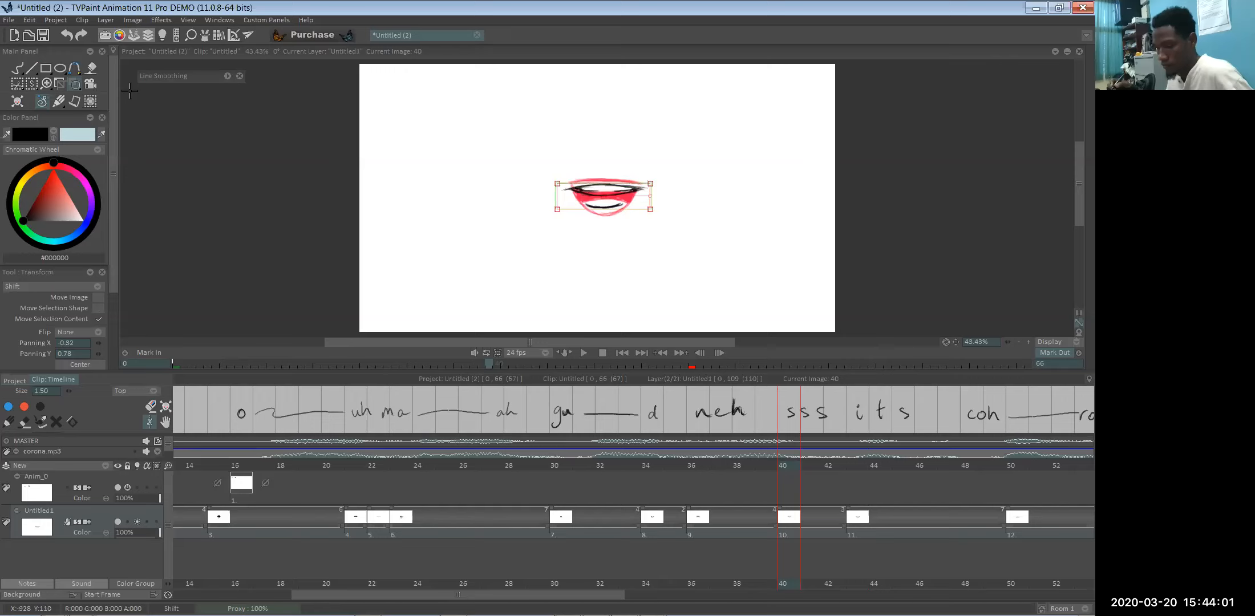
- Apply the 96% scale transformation to the mouth drawing at frame 40
left_click_drag(114, 283, 120, 373)
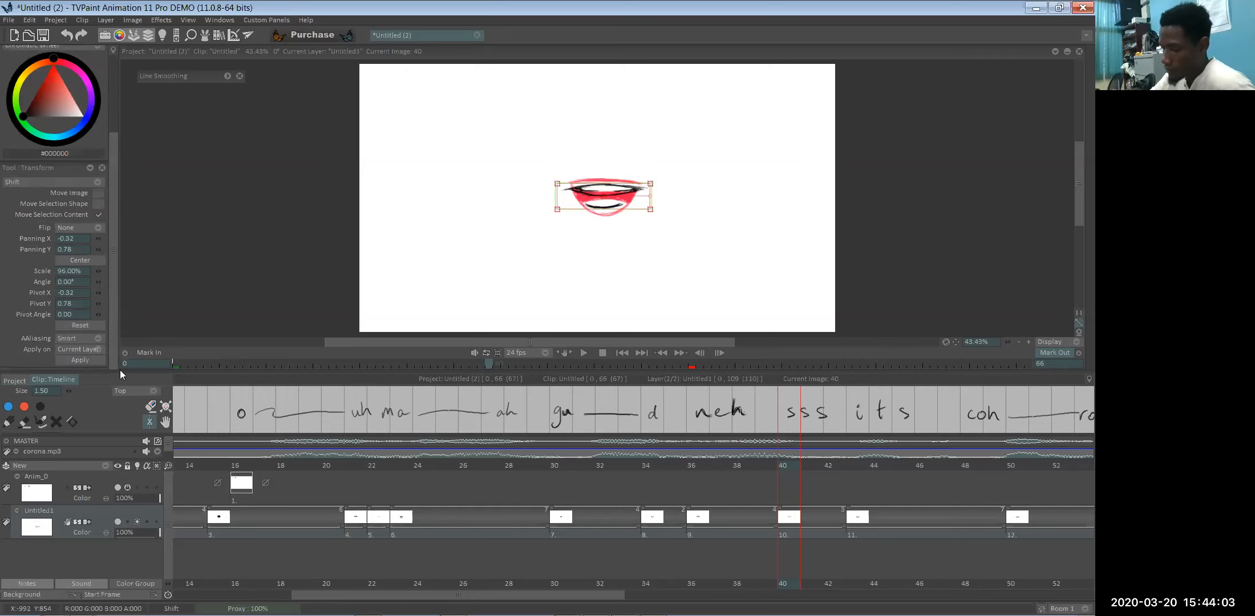
left_click(93, 360)
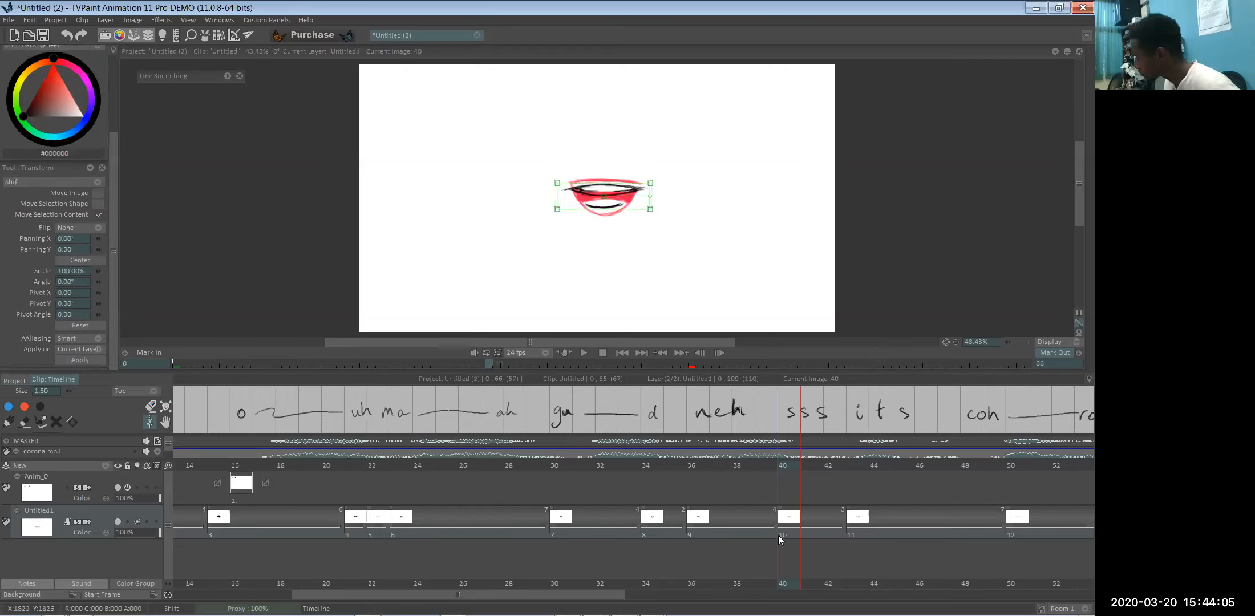
- Step back through the timeline from frame 34 to frame 27 to compare the neighbouring mouth shapes
left_click(661, 536)
left_click(622, 583)
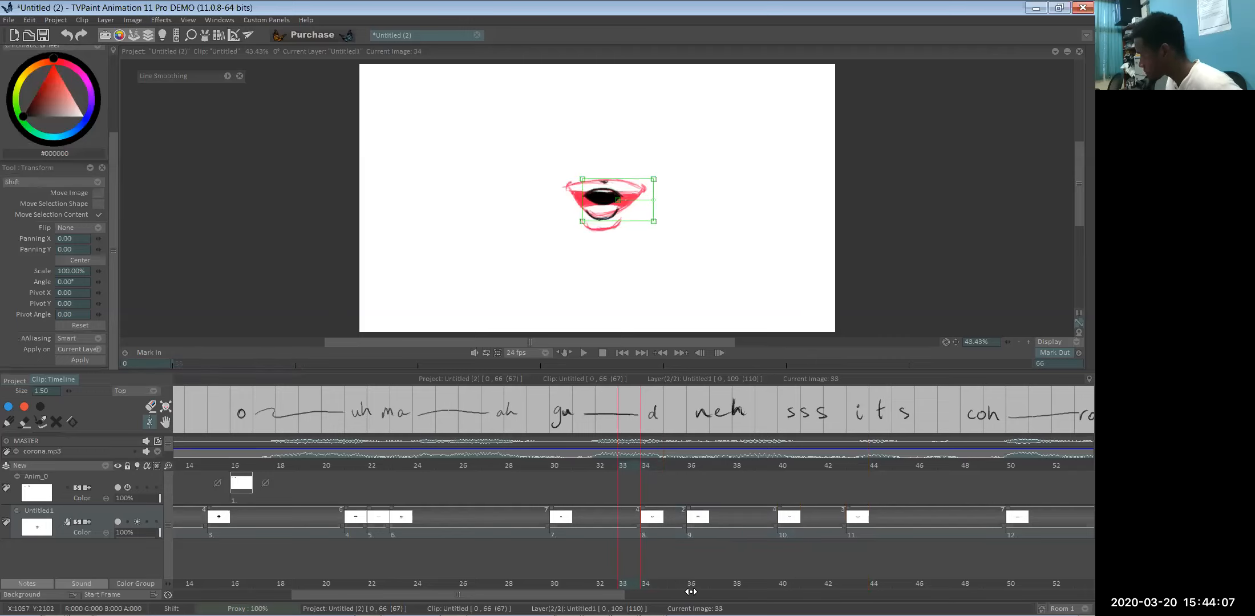
left_click(660, 590)
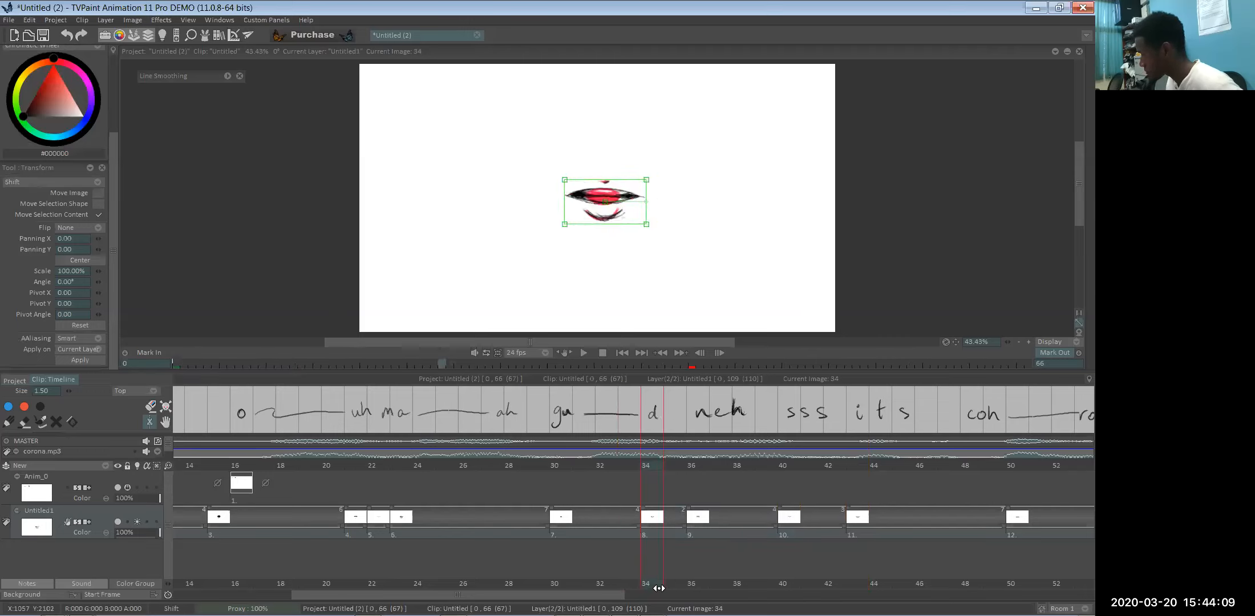
key("Left")
key("Left")
key("Left")
key("Left")
key("Left")
key("Left")
key("Left")
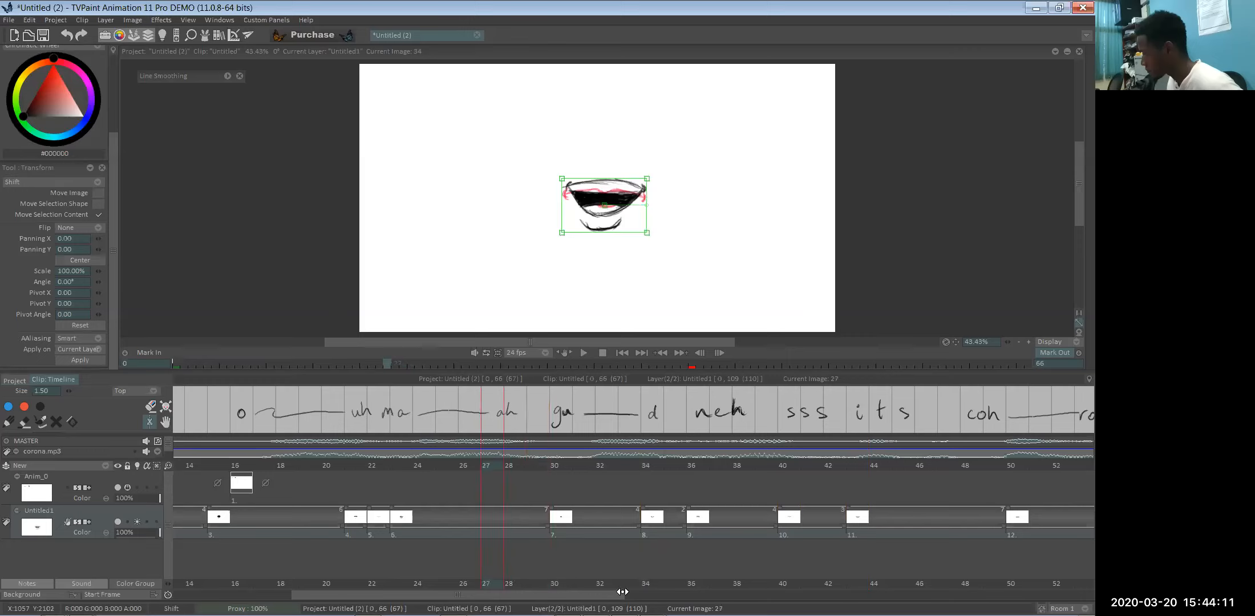
- Try shifting the mouth drawing at frame 37 by -5 horizontally and 22 vertically, comparing it with frames 35 and 36
left_click(688, 588)
left_click(715, 586)
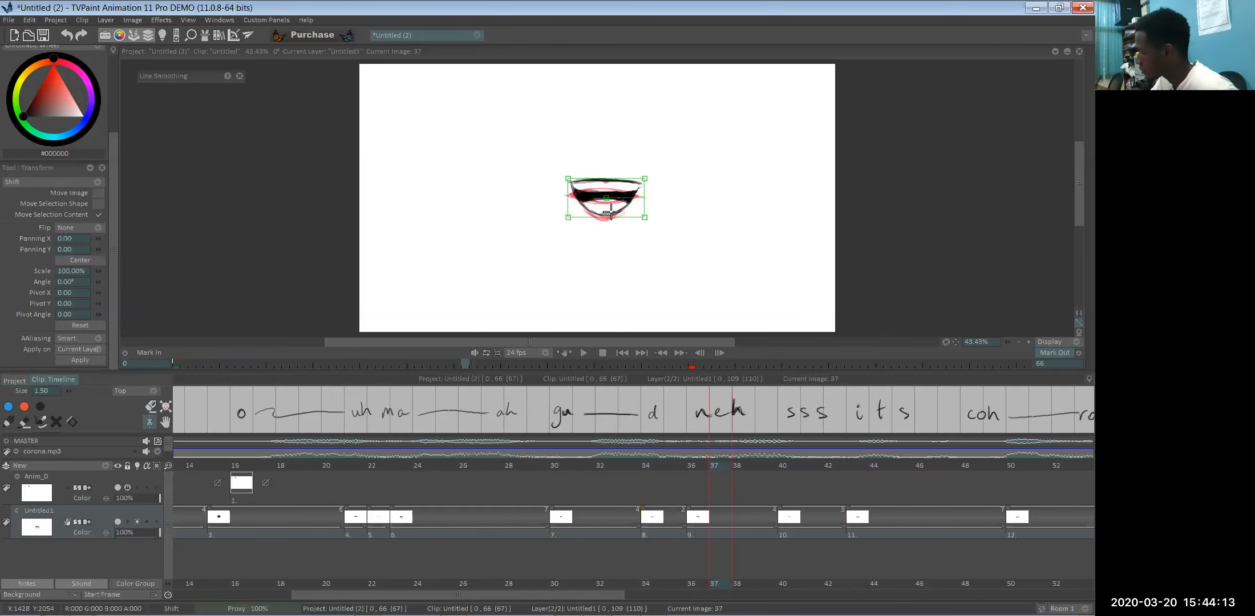
left_click_drag(611, 218, 612, 209)
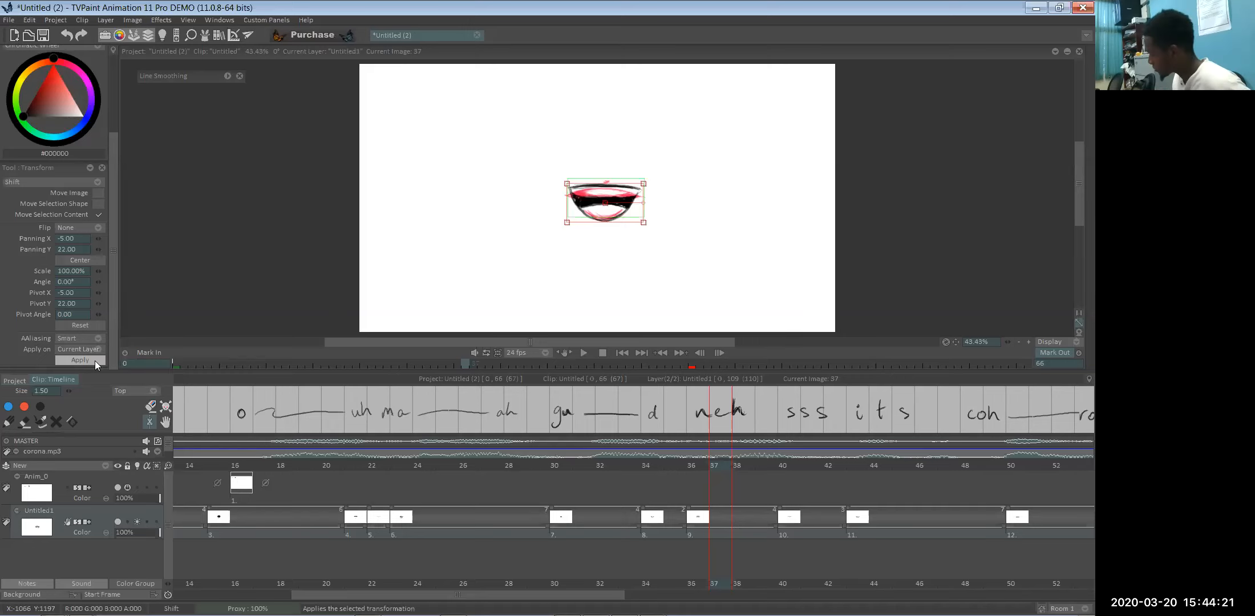
left_click(689, 587)
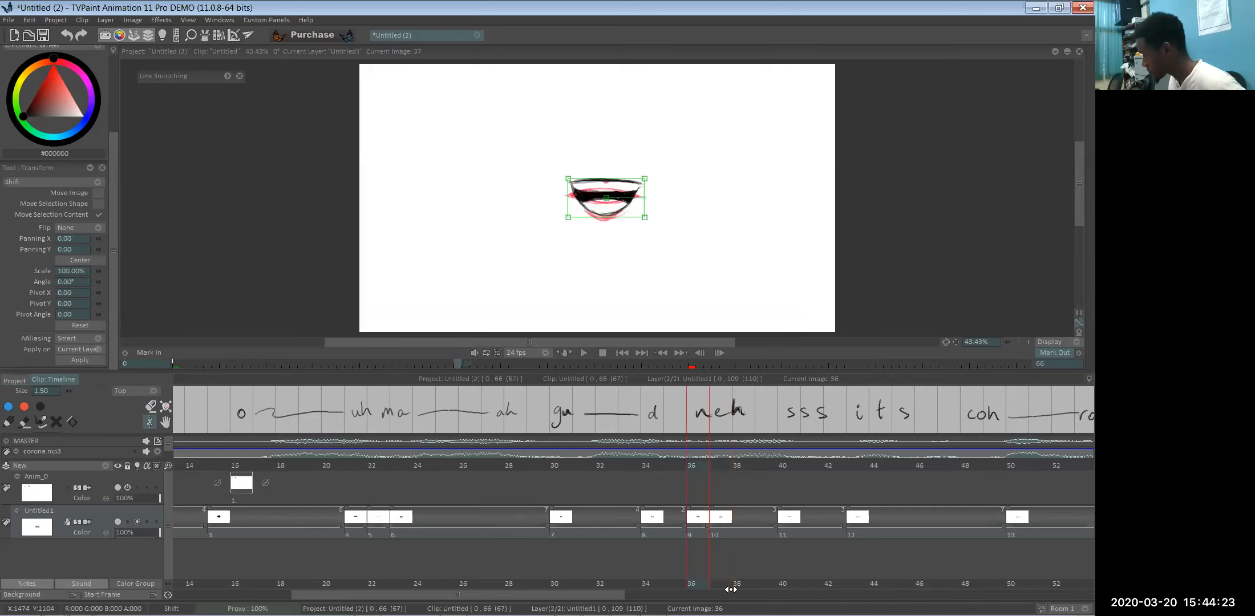
key("Left")
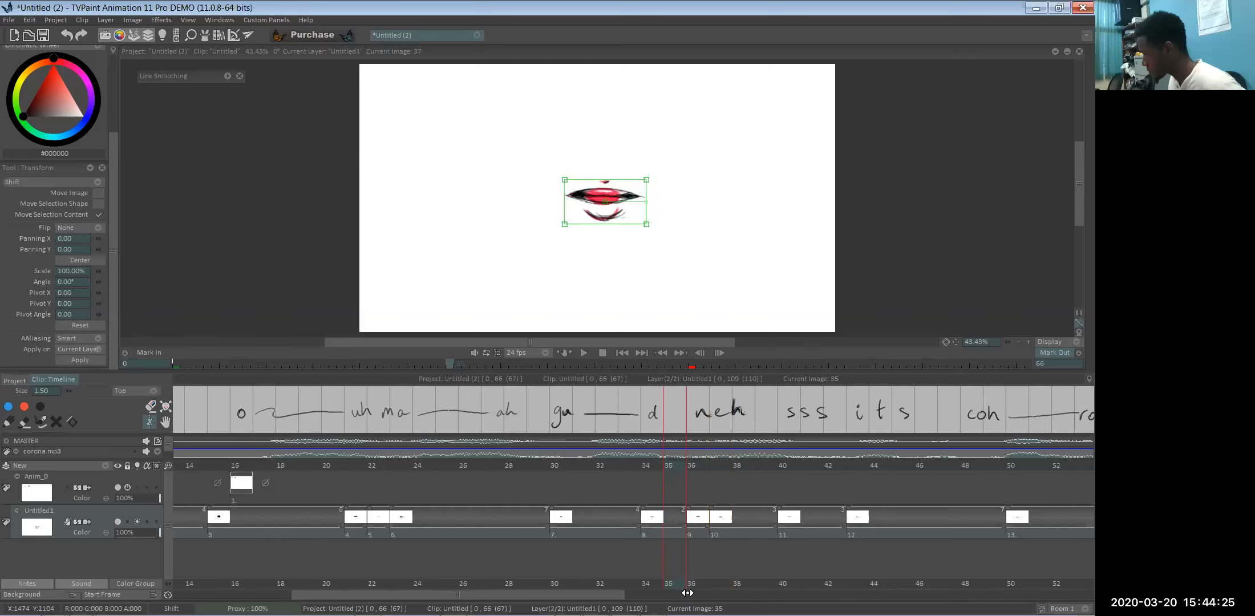
key("Right")
key("Right")
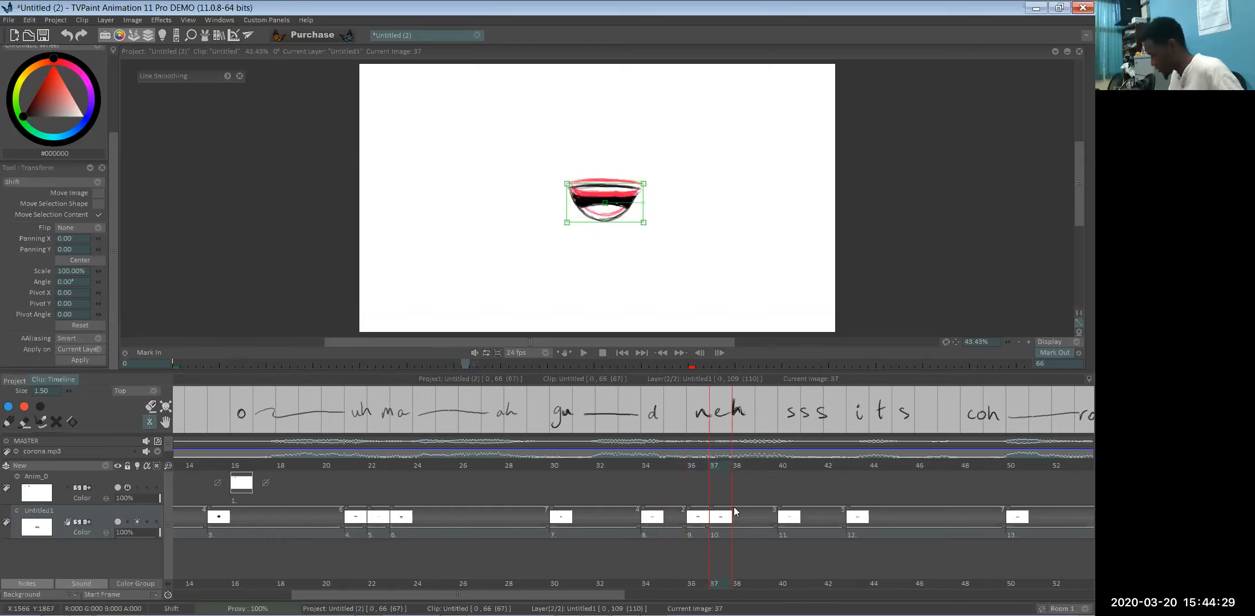
- Remove the extra drawing at frame 37 and extend the exposure of the frame 40 drawing up to frame 46
left_click(760, 528)
left_click_drag(713, 525, 785, 509)
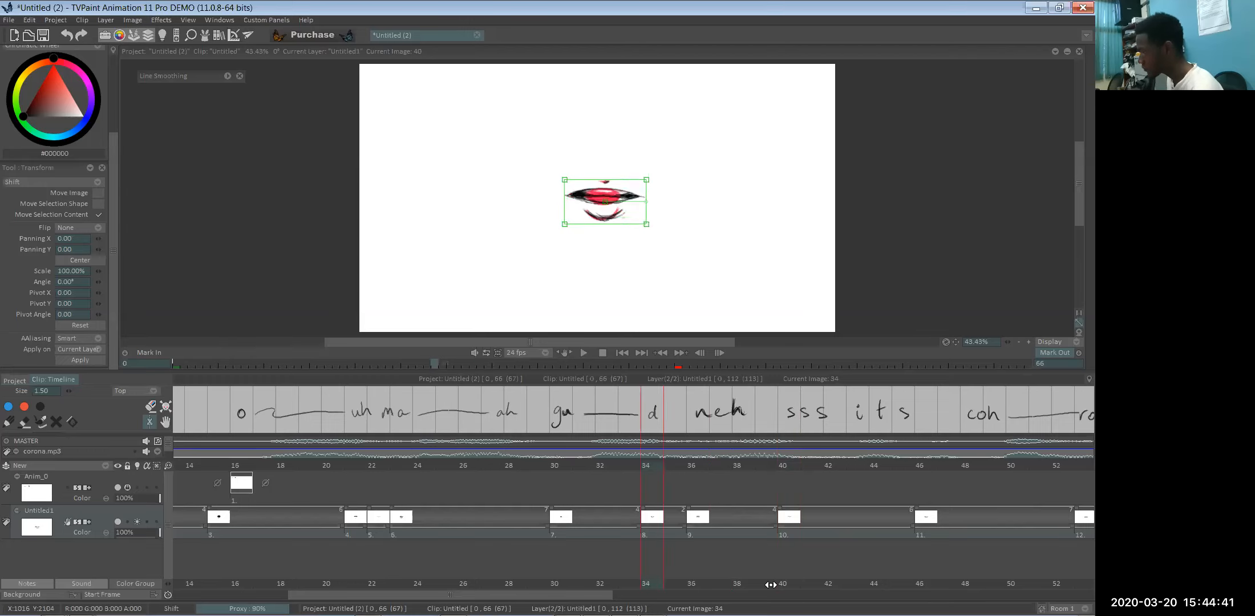
- Shift the mouth drawing at frame 36 vertically by 16 and apply the transformation
left_click(677, 587)
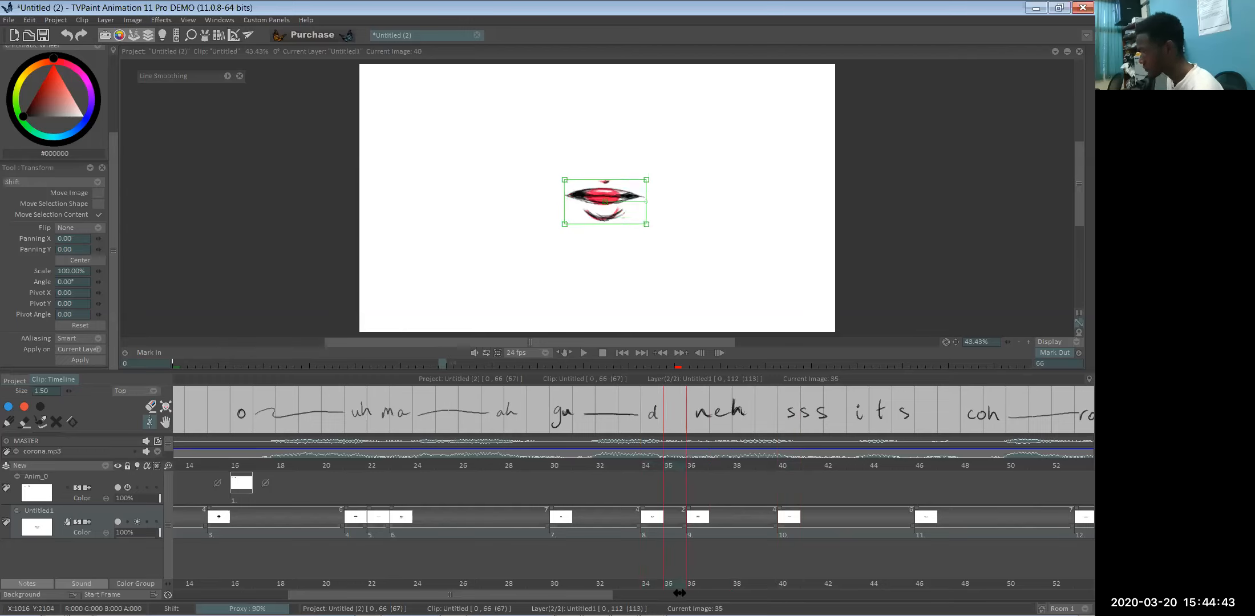
left_click(697, 587)
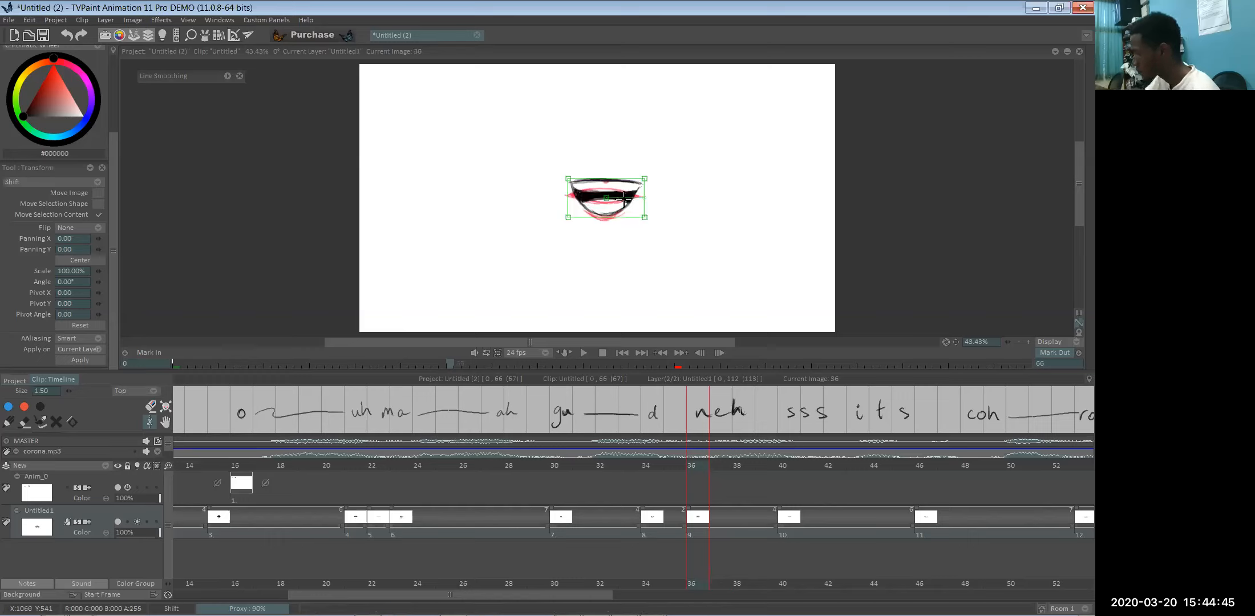
left_click_drag(622, 194, 624, 198)
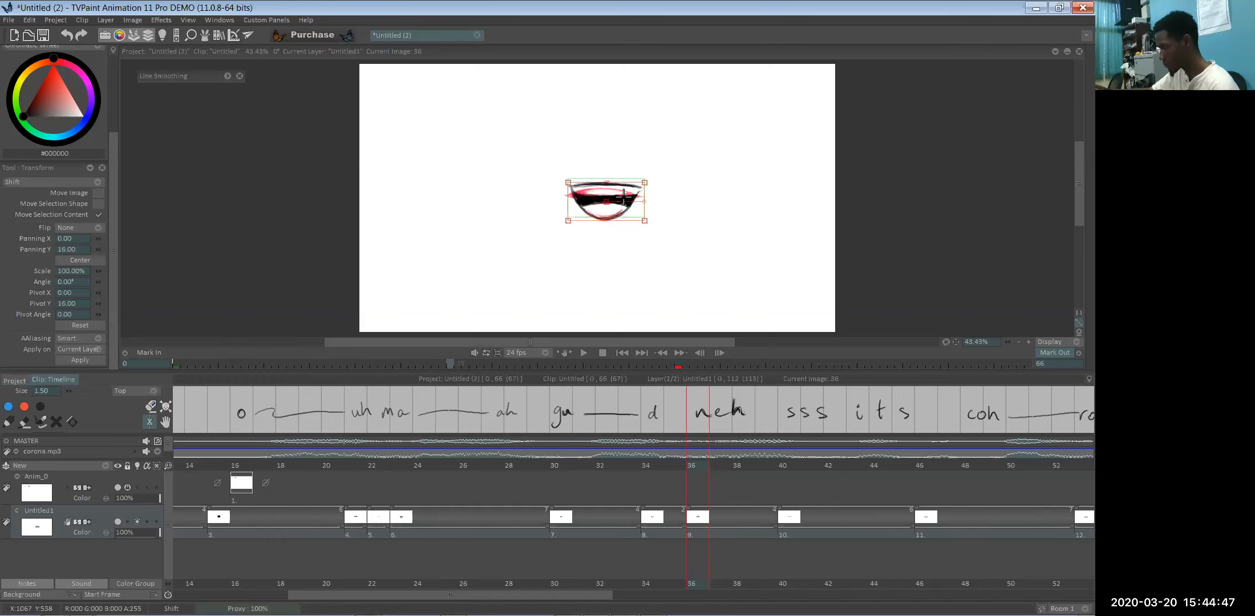
key("Return")
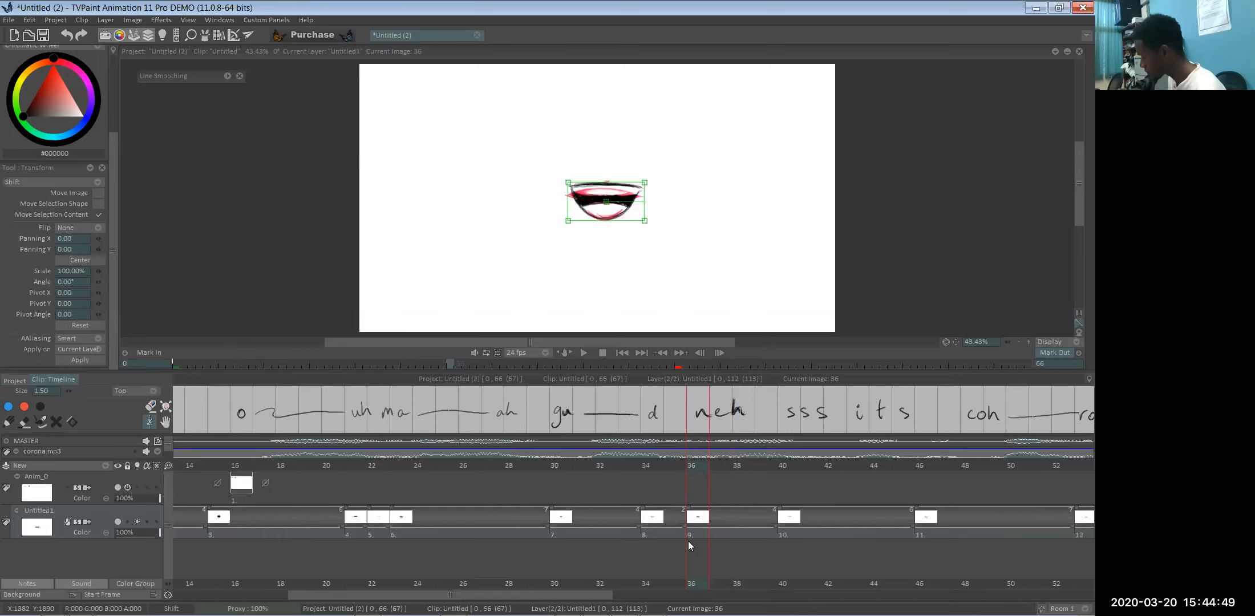
- Shift the mouth drawing at frame 40 by 2 horizontally and 39 vertically and apply the transformation
left_click(643, 582)
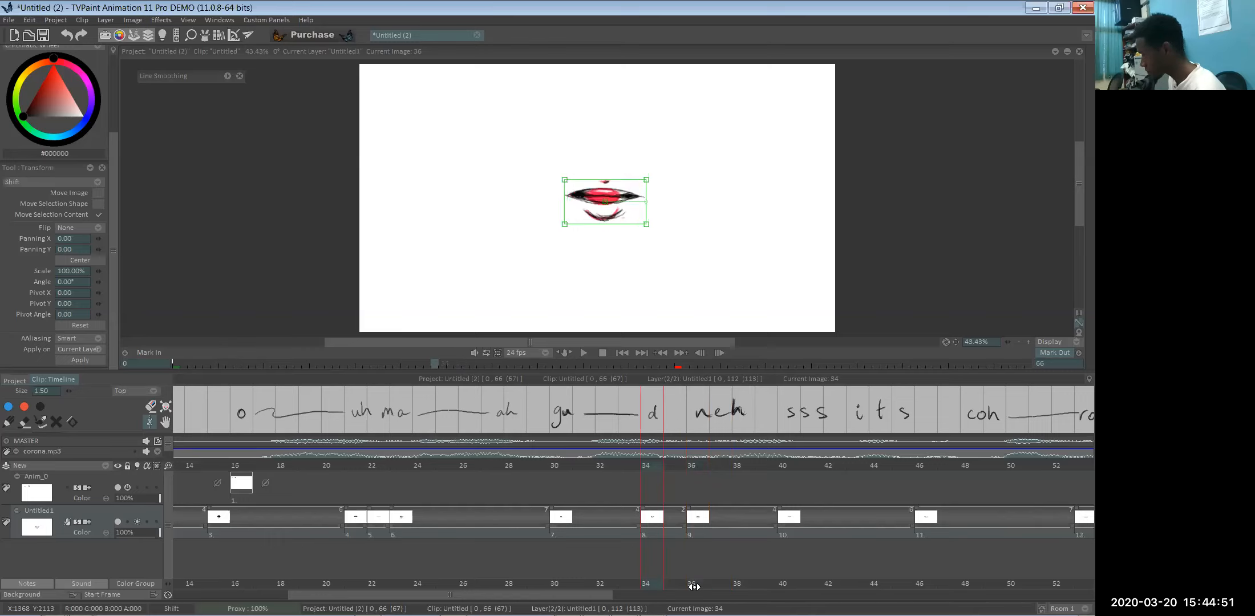
left_click(733, 588)
left_click(790, 587)
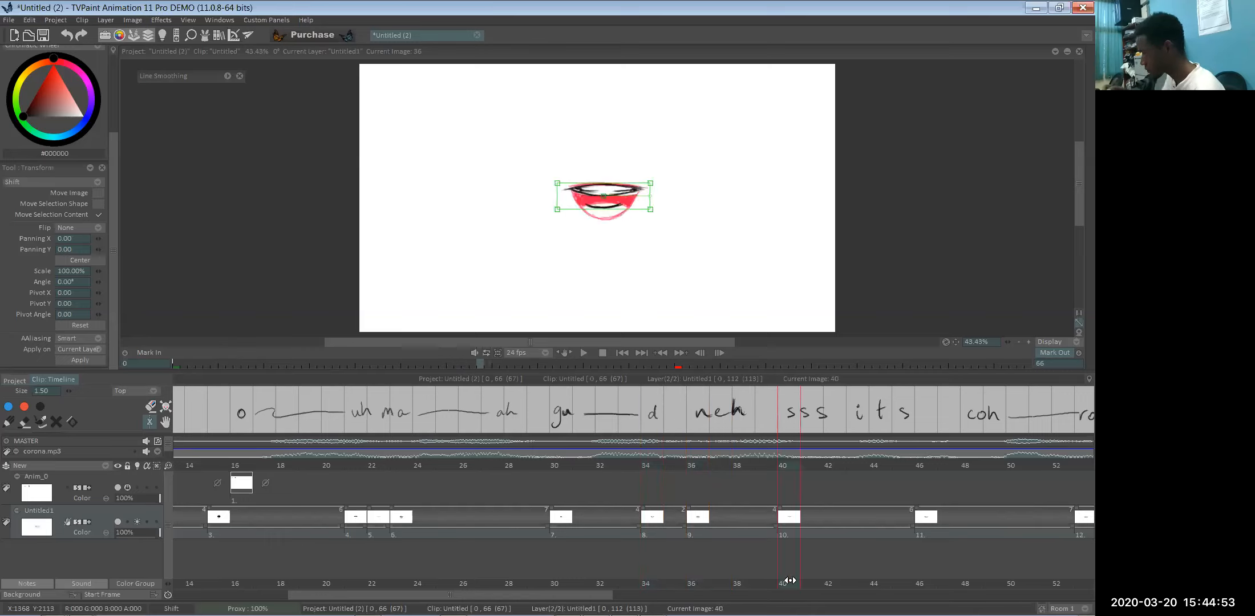
left_click_drag(620, 204, 622, 211)
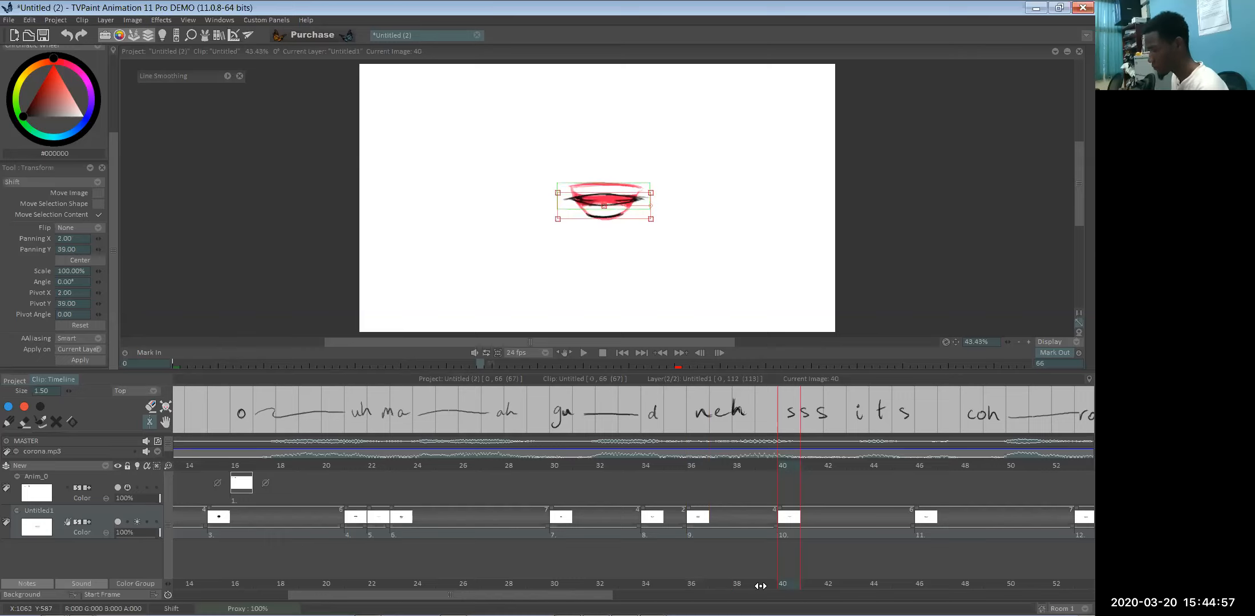
key("Return")
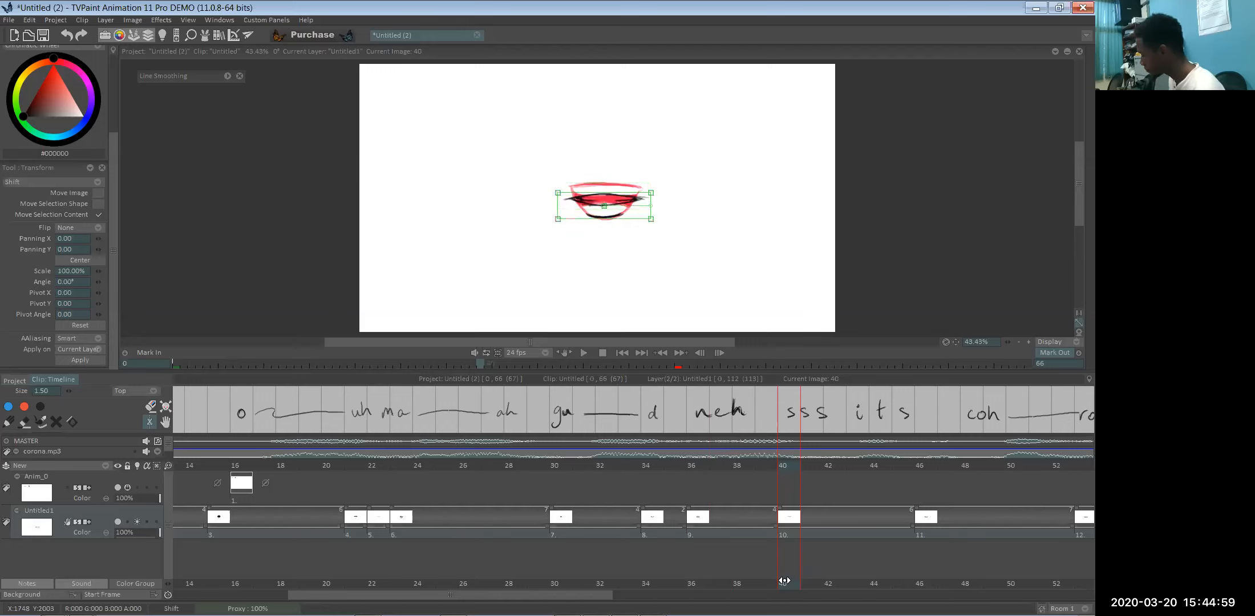
- Shorten the exposure of the frame 40 drawing so the following mouth drawing starts at frame 43, on "its"
left_click_drag(811, 583, 921, 586)
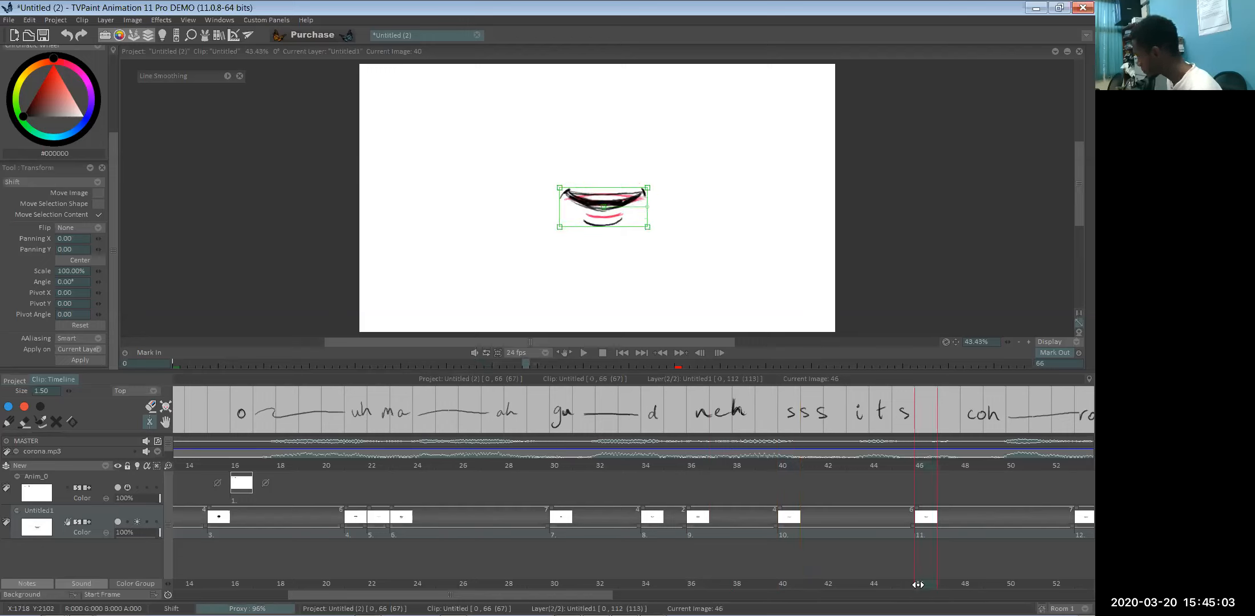
key("Left")
key("Left")
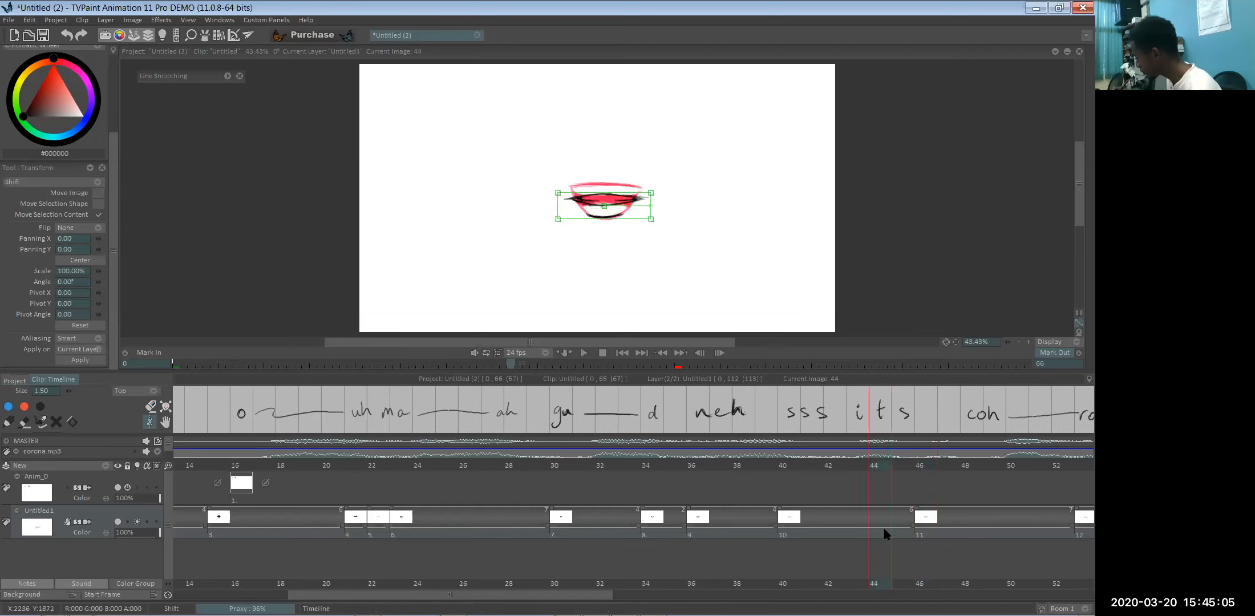
left_click_drag(887, 510, 840, 514)
- Clear the mouth drawing at frame 43 so its image is blank
key("Left")
key("Left")
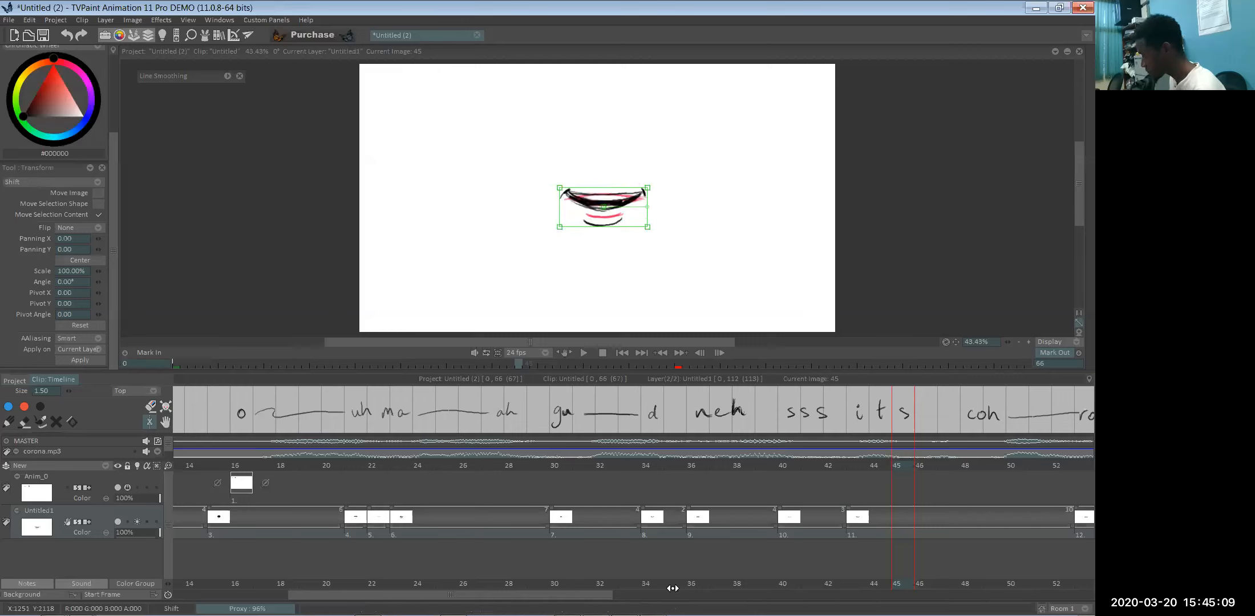
key("Right")
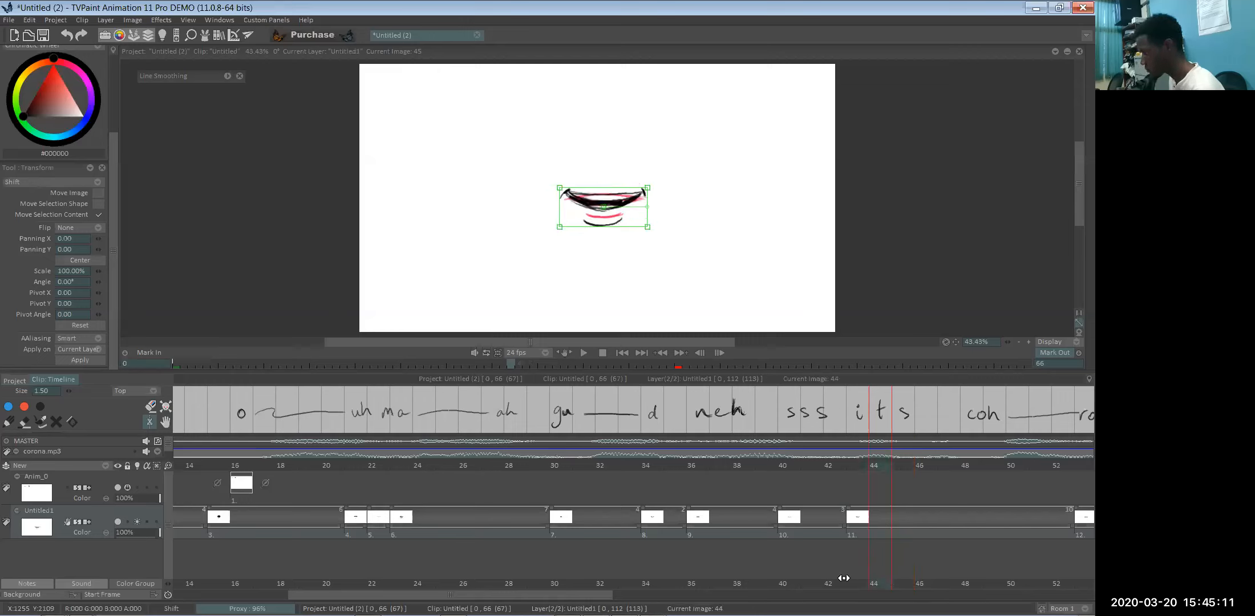
left_click(850, 577)
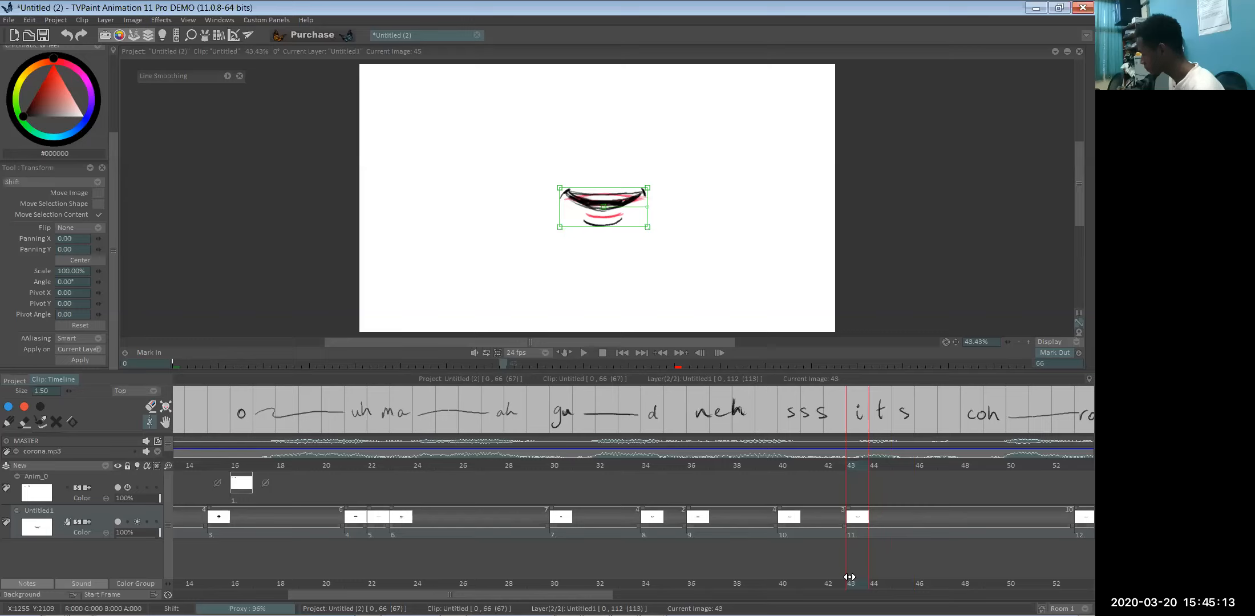
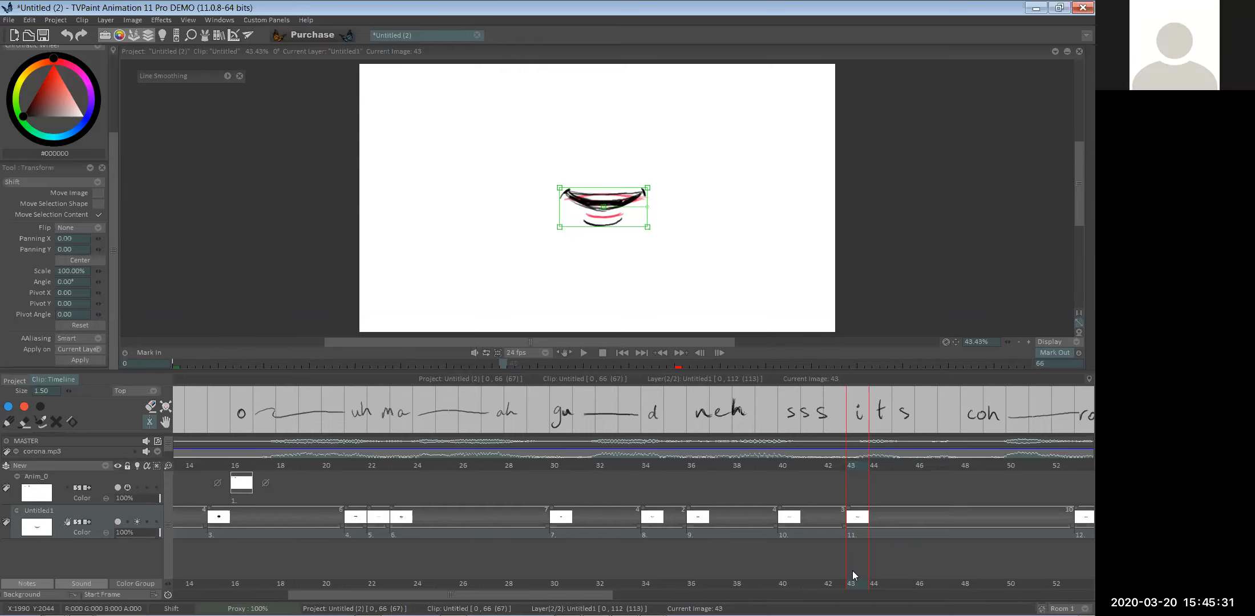
left_click(866, 533)
key("Delete")
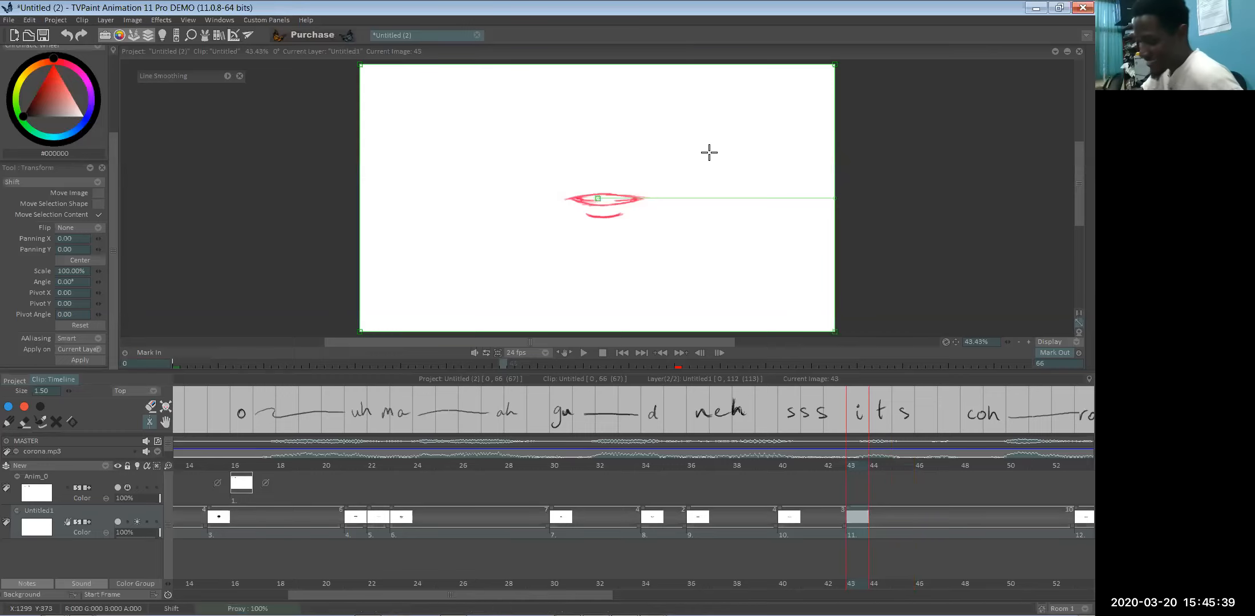
- Sketch the upper and lower lip outline at frame 43 over the red onion skin in freehand black pencil, erasing stray strokes
scroll(17, 60, "up", 3)
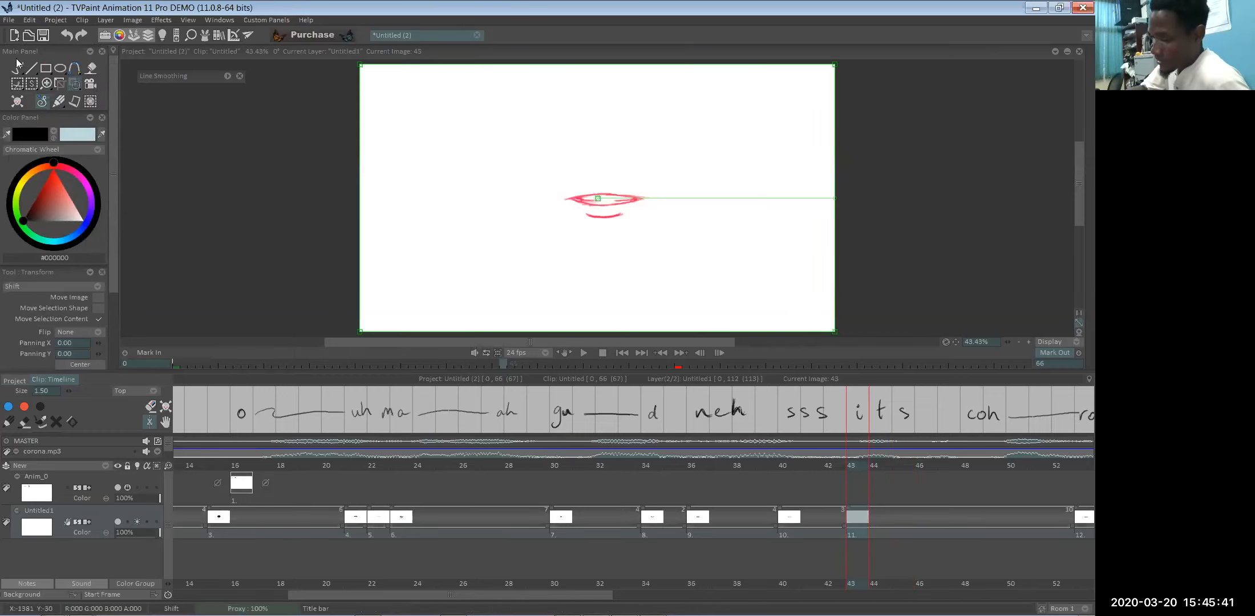
left_click(18, 64)
left_click_drag(571, 198, 644, 196)
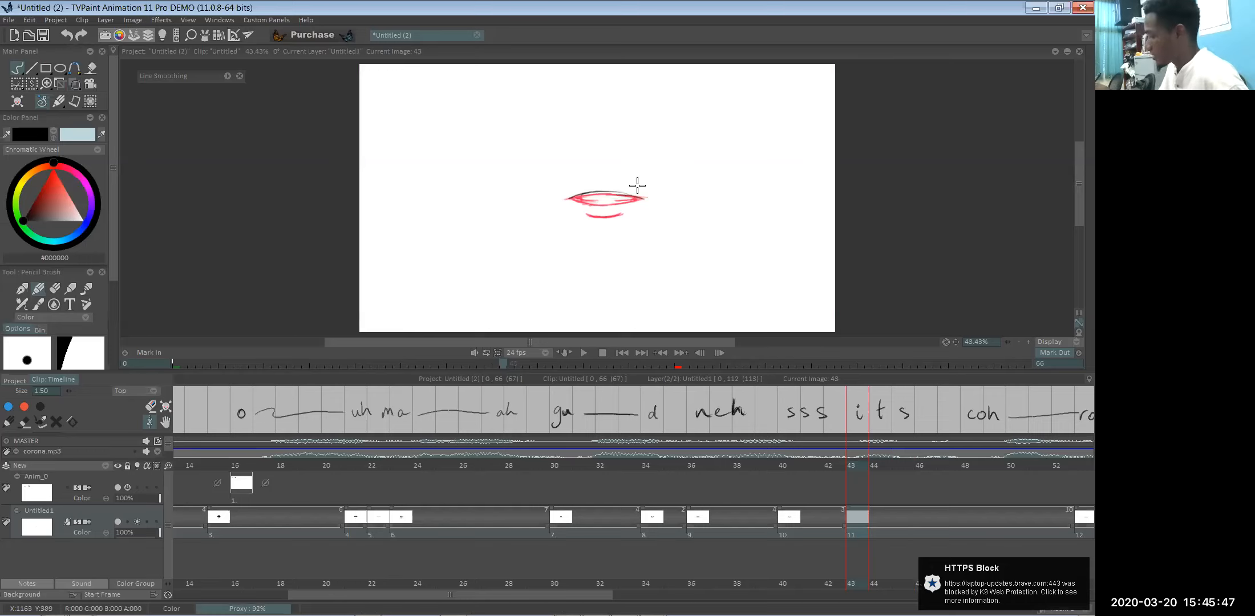
key("e")
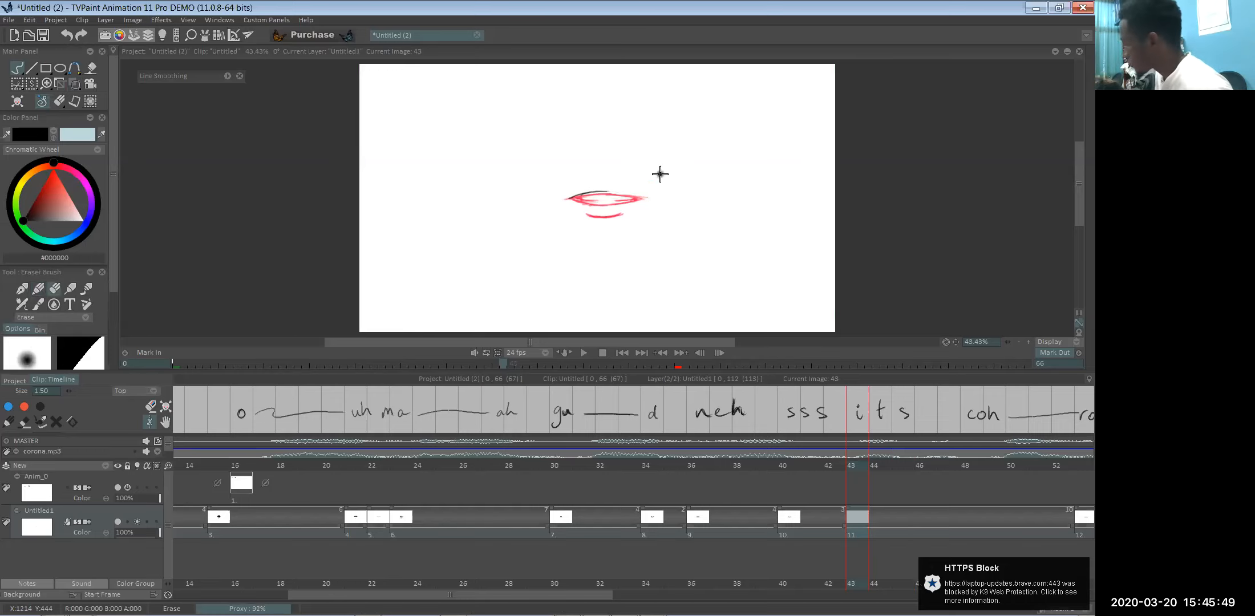
key("e")
left_click_drag(575, 195, 648, 198)
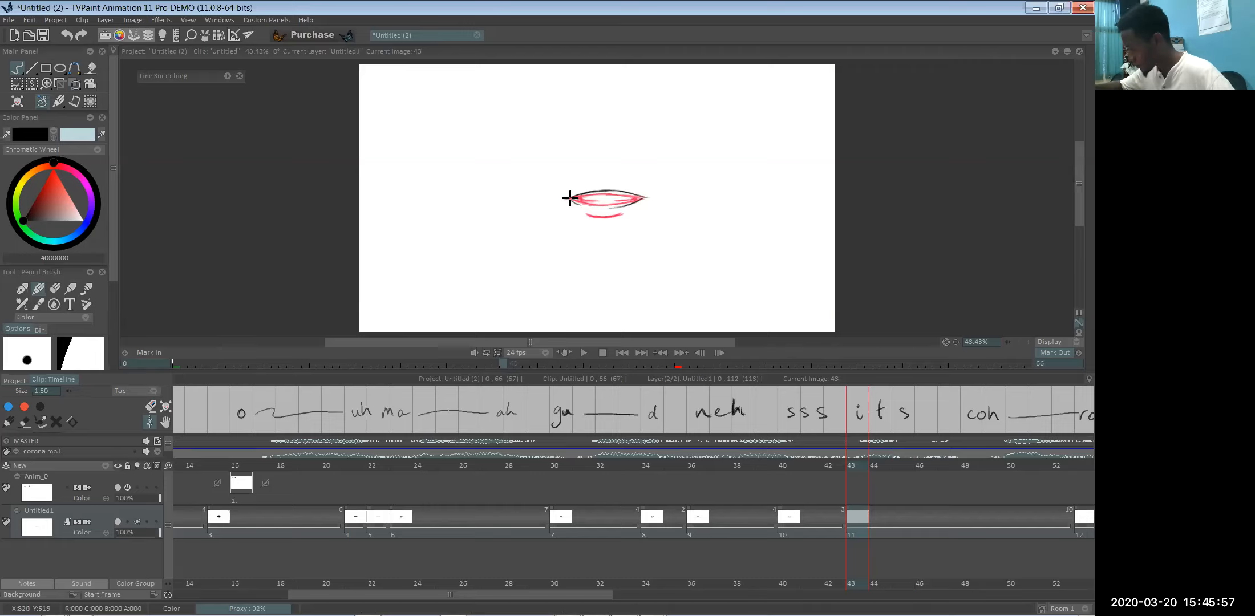
left_click_drag(570, 198, 605, 209)
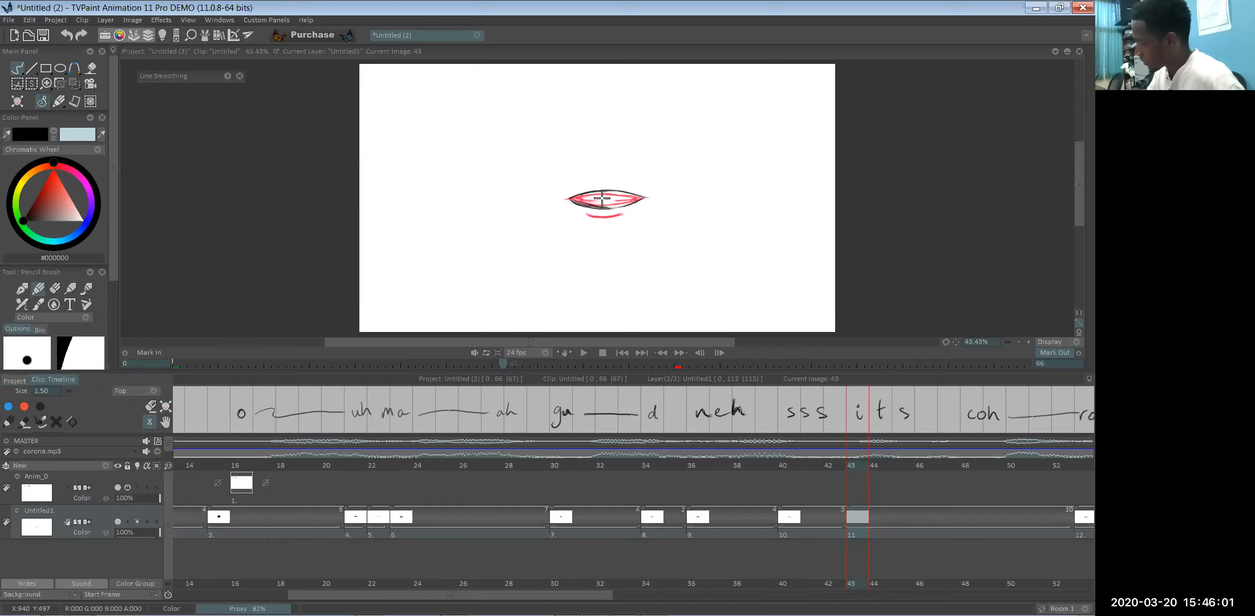
key("e")
left_click_drag(603, 204, 574, 200)
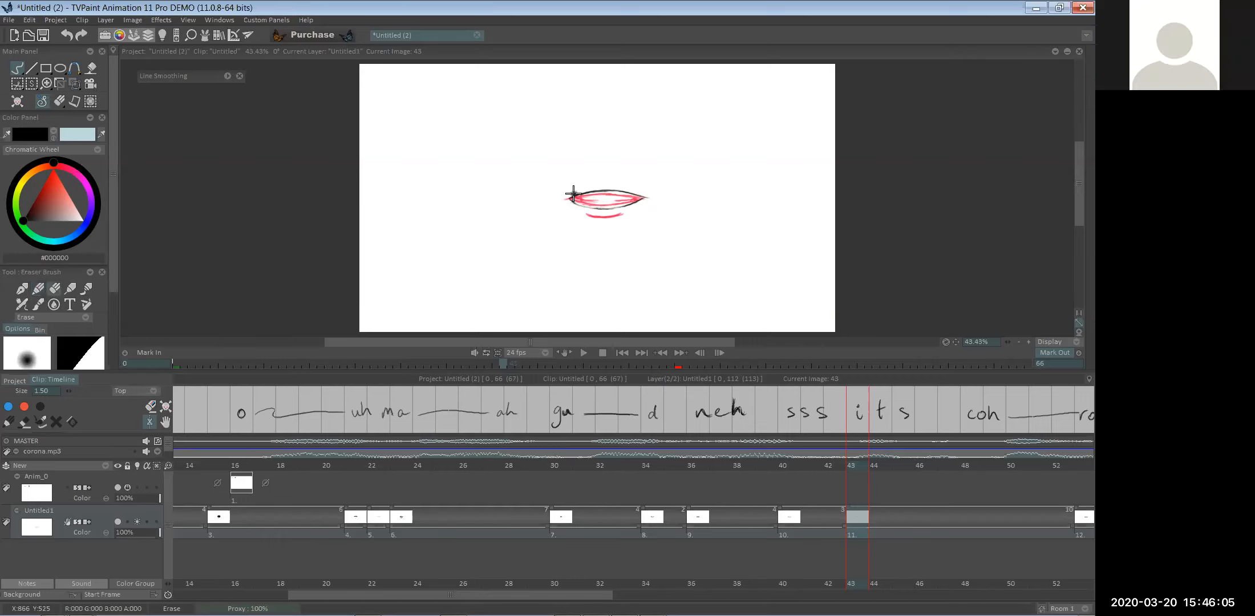
- Draw the short curve under the lower lip, then the mouth line with darkened corners between the lips
key("e")
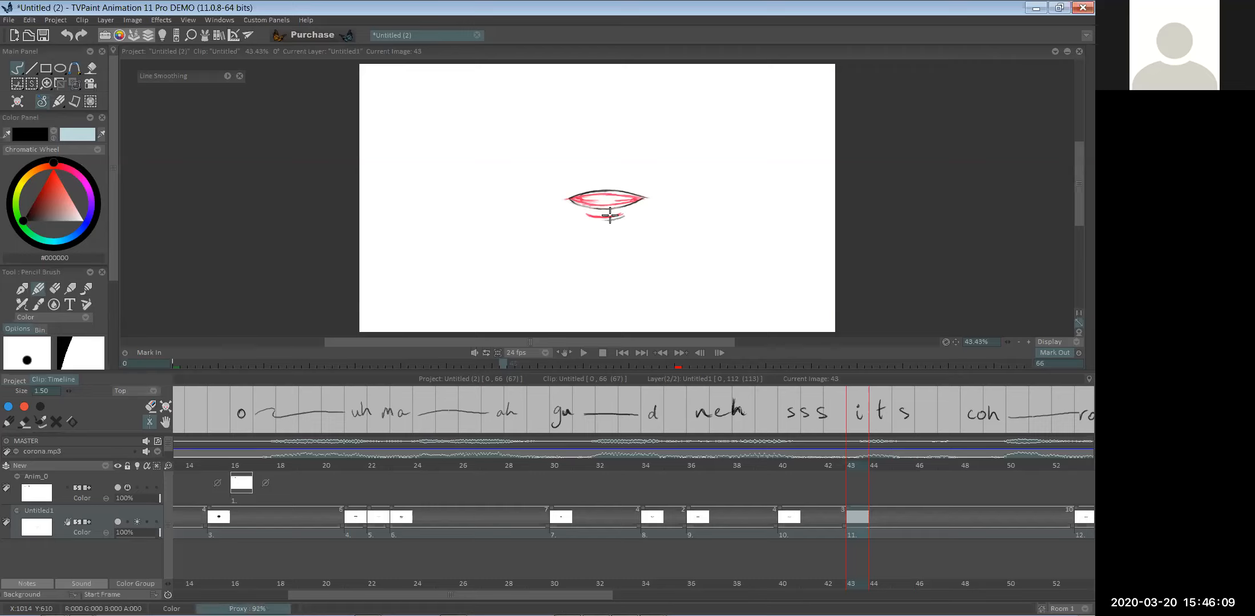
left_click_drag(590, 217, 612, 220)
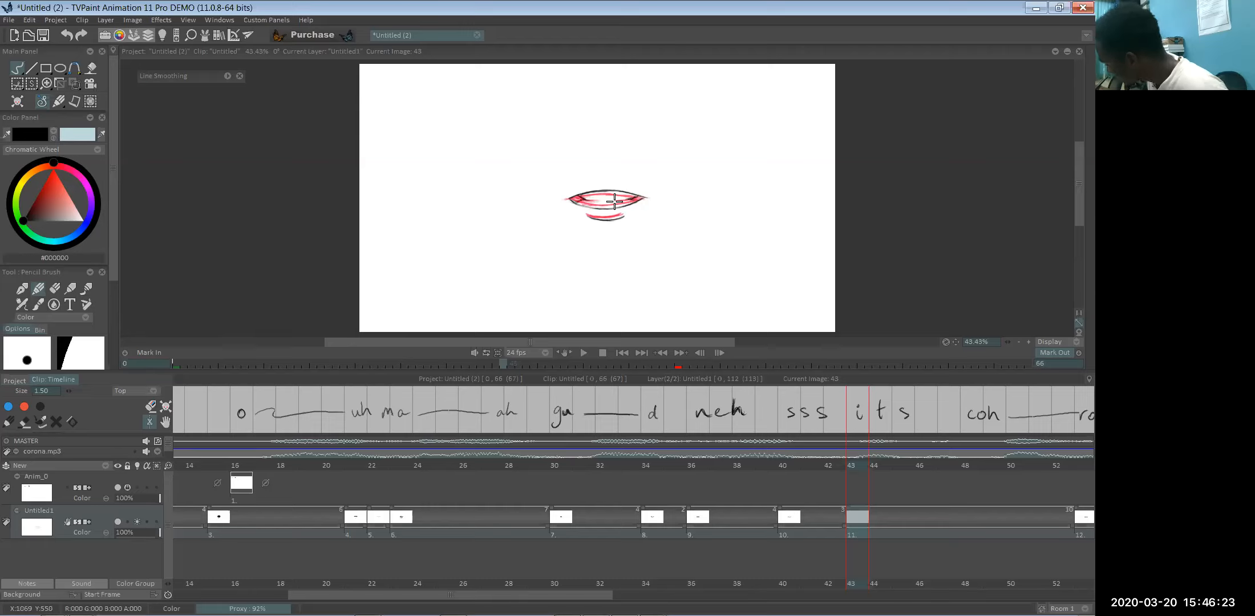
mouse_move(623, 199)
left_mouse_down()
mouse_move(584, 200)
mouse_move(628, 199)
left_mouse_up()
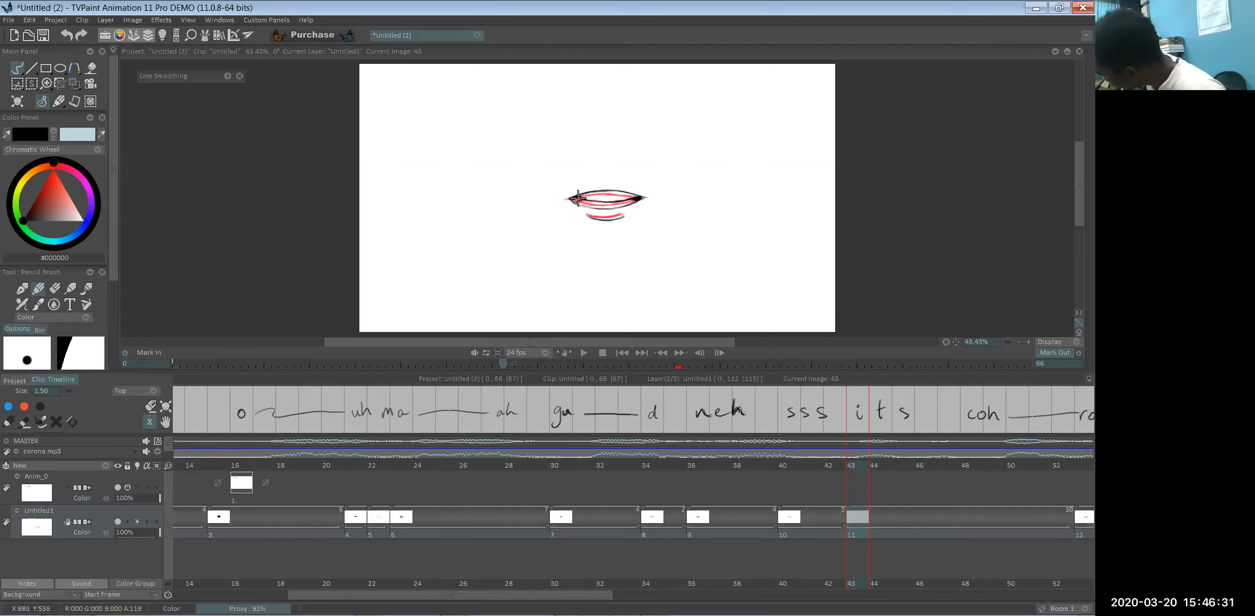
- Finish darkening the mouth corner at frame 43 and turn off the mouth layer's onion skin
left_click_drag(576, 200, 584, 198)
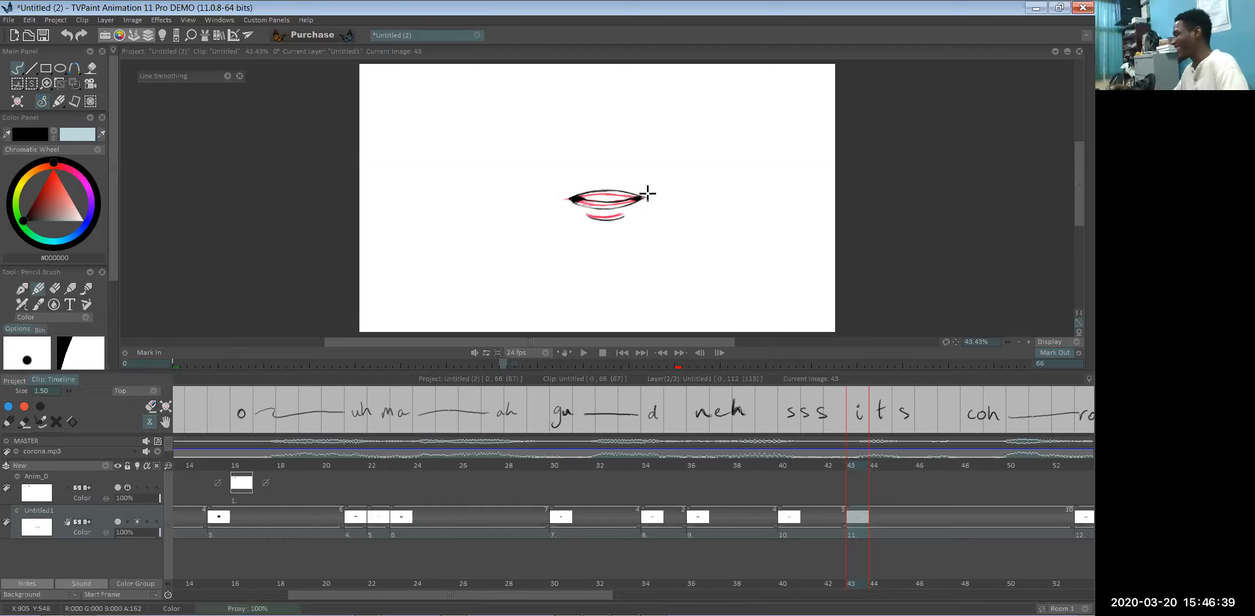
left_click(856, 584)
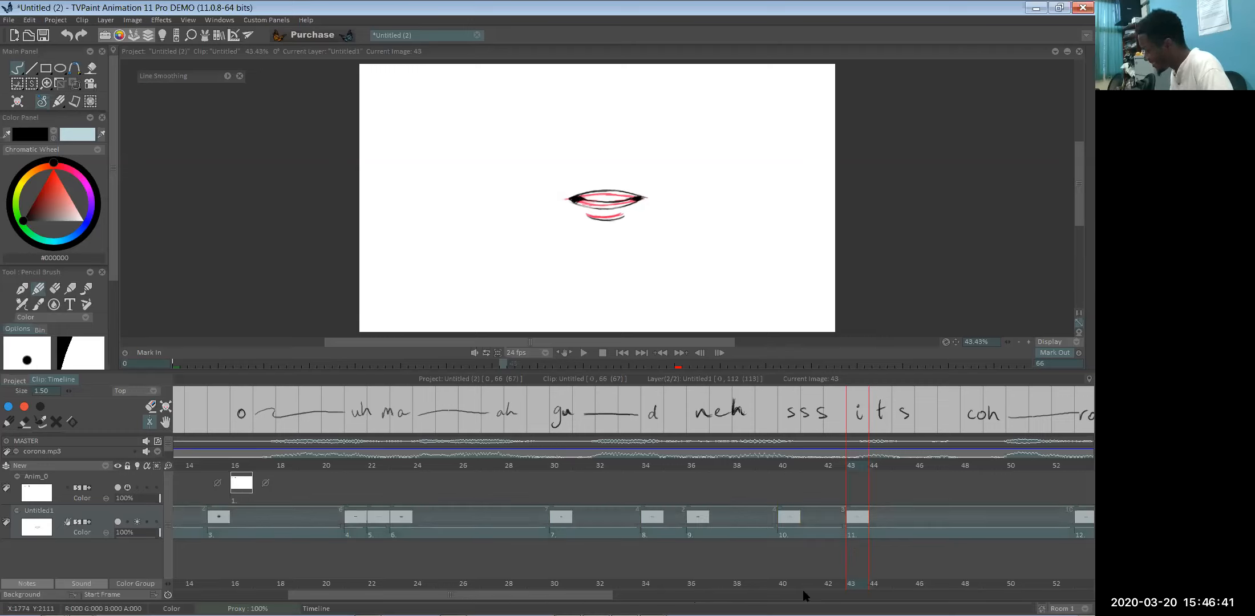
left_click(136, 522)
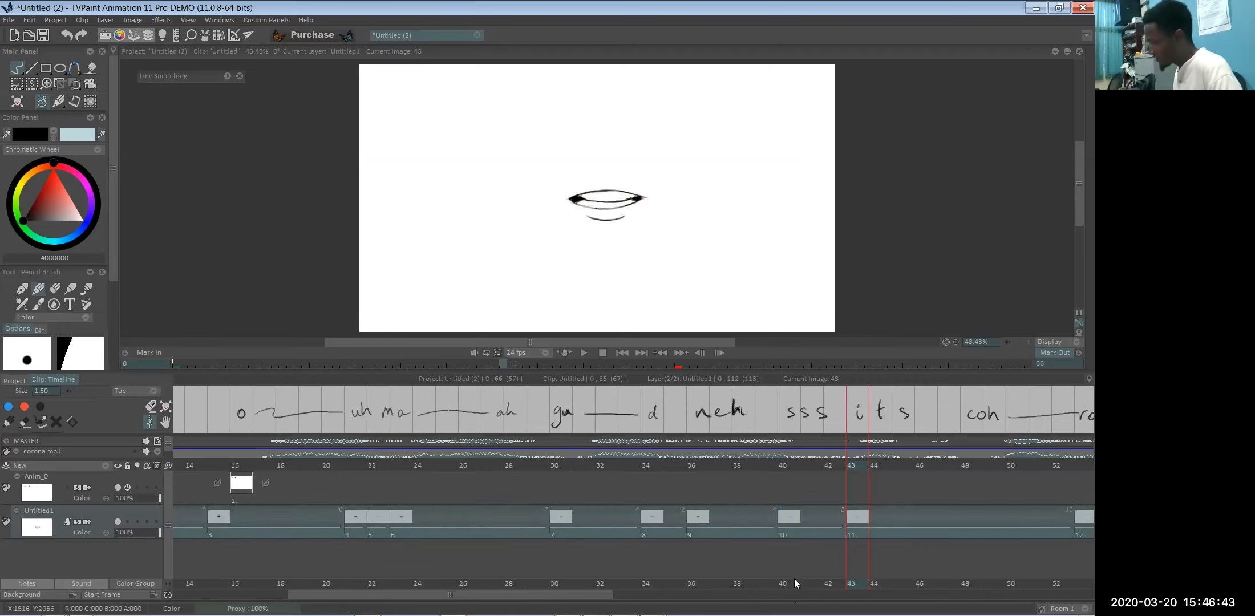
- Copy the frame 40 mouth drawing as a custom brush with a rectangular cut, then return to frame 43
mouse_move(859, 589)
left_mouse_down()
mouse_move(590, 591)
mouse_move(913, 596)
mouse_move(766, 599)
mouse_move(884, 600)
mouse_move(781, 601)
left_mouse_up()
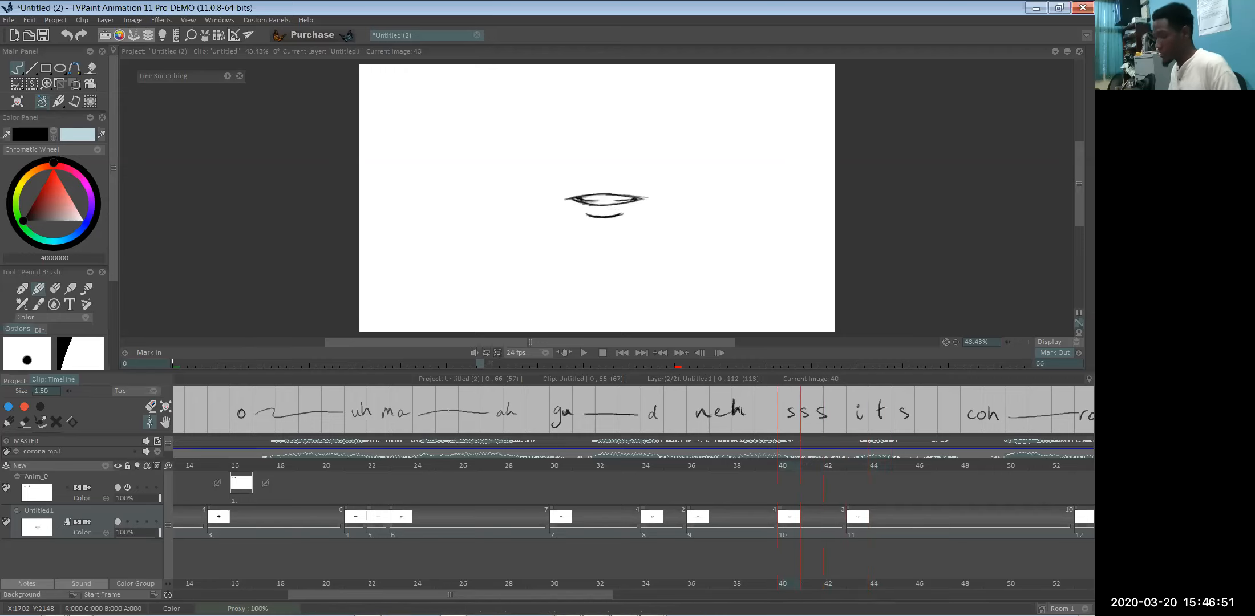
left_click(32, 84)
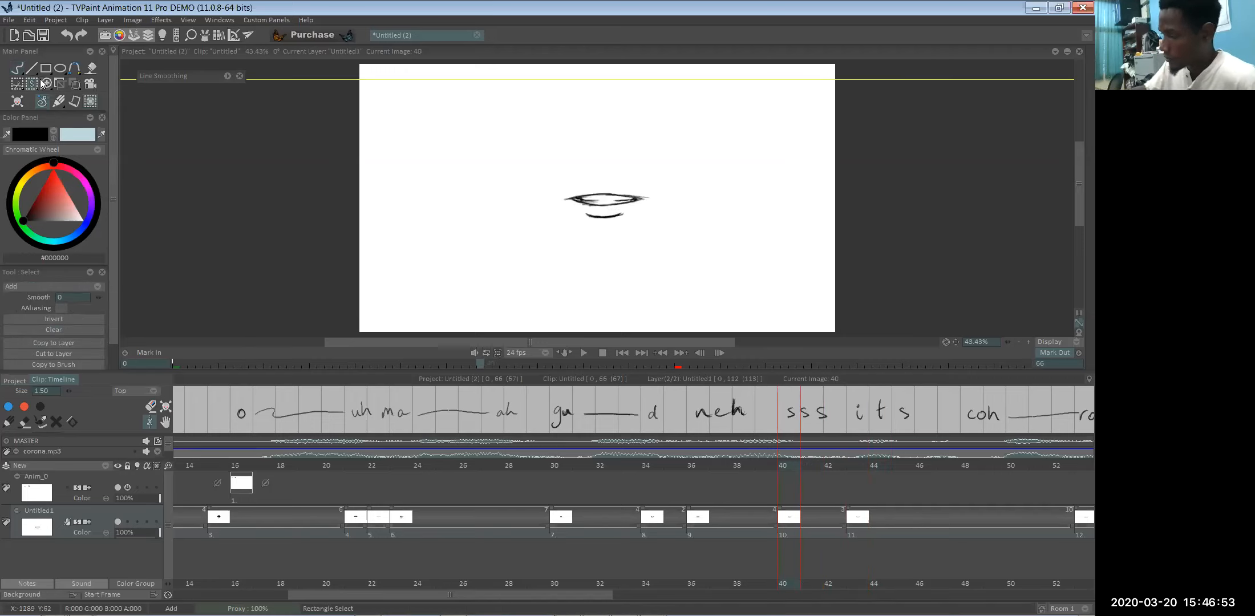
left_click(35, 83)
left_click_drag(544, 176, 661, 230)
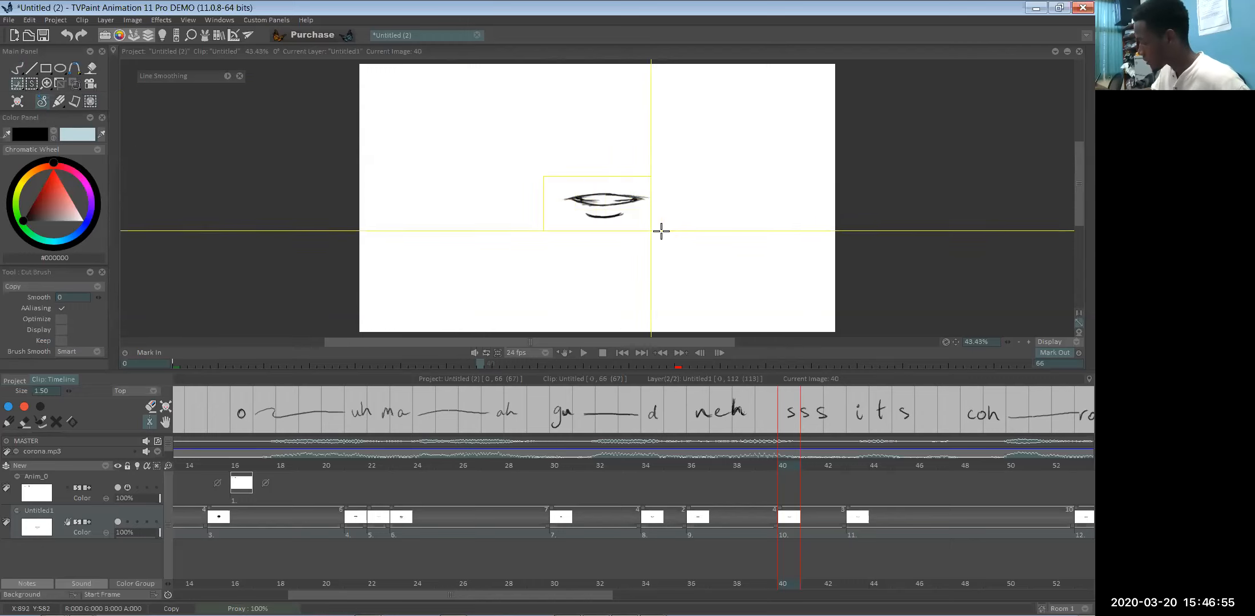
left_click(805, 591)
left_click(856, 591)
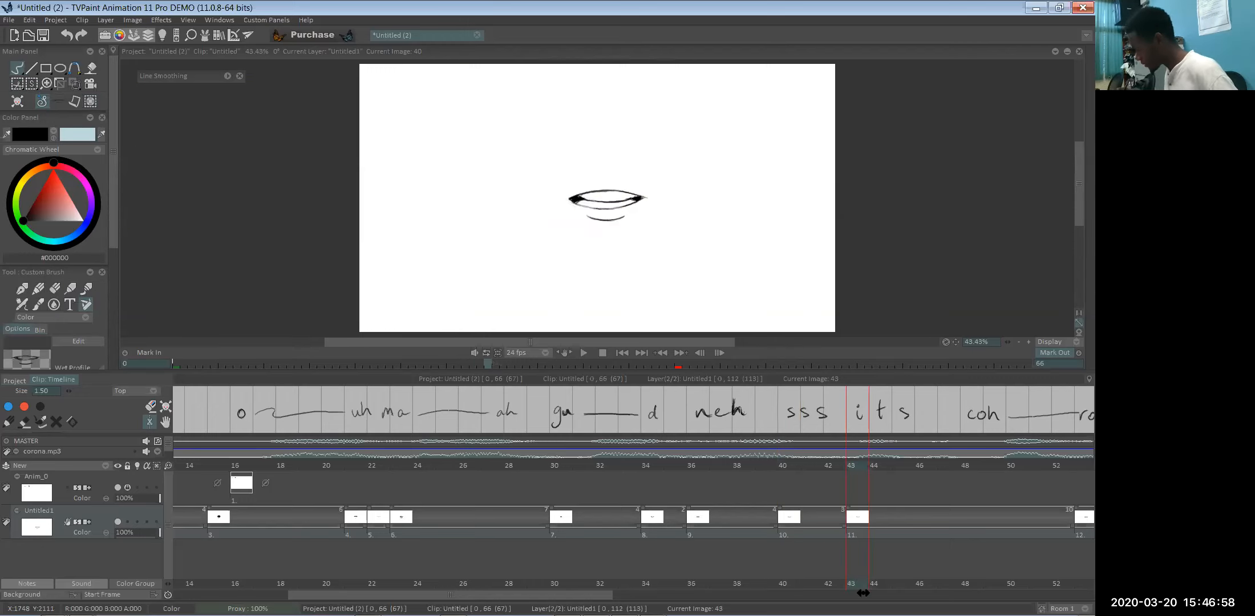
- With onion skin on, add a new drawing at frame 45, on the "s" of "its", and stamp the copied mouth over the red guide
left_click(138, 522)
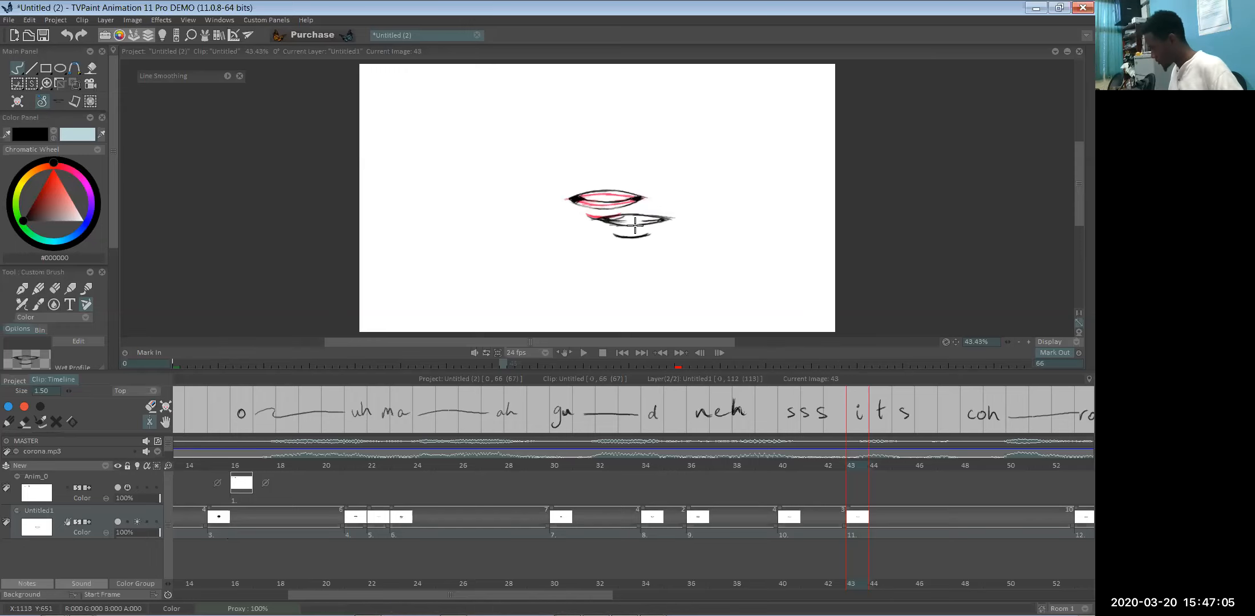
left_click(869, 537)
left_click(876, 587)
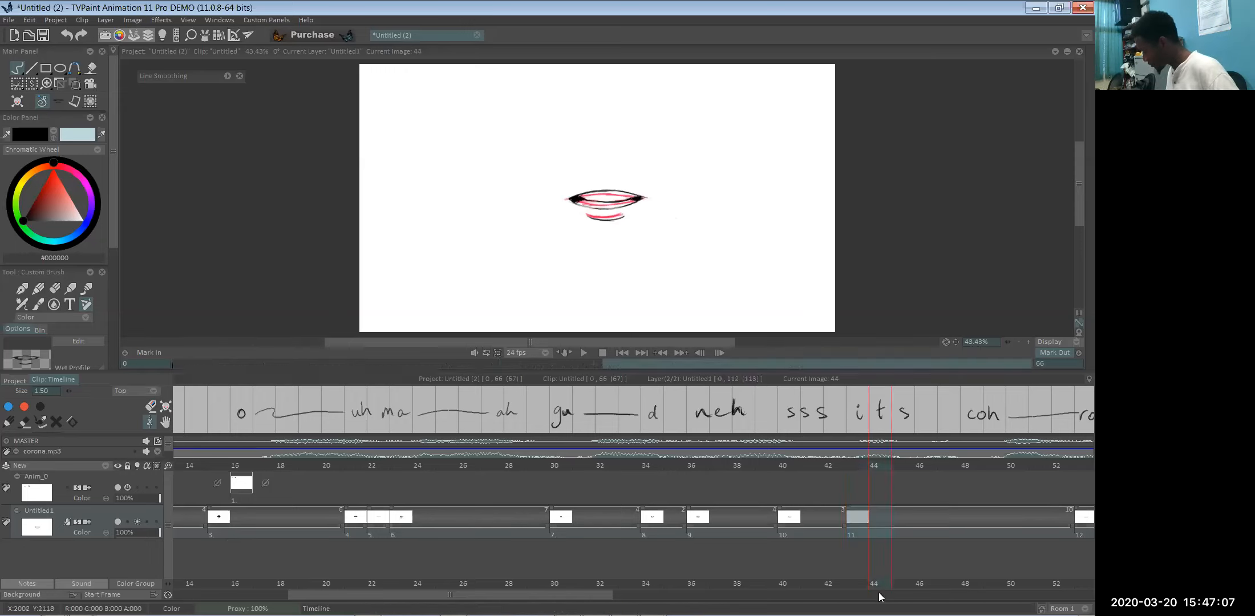
left_click(899, 593)
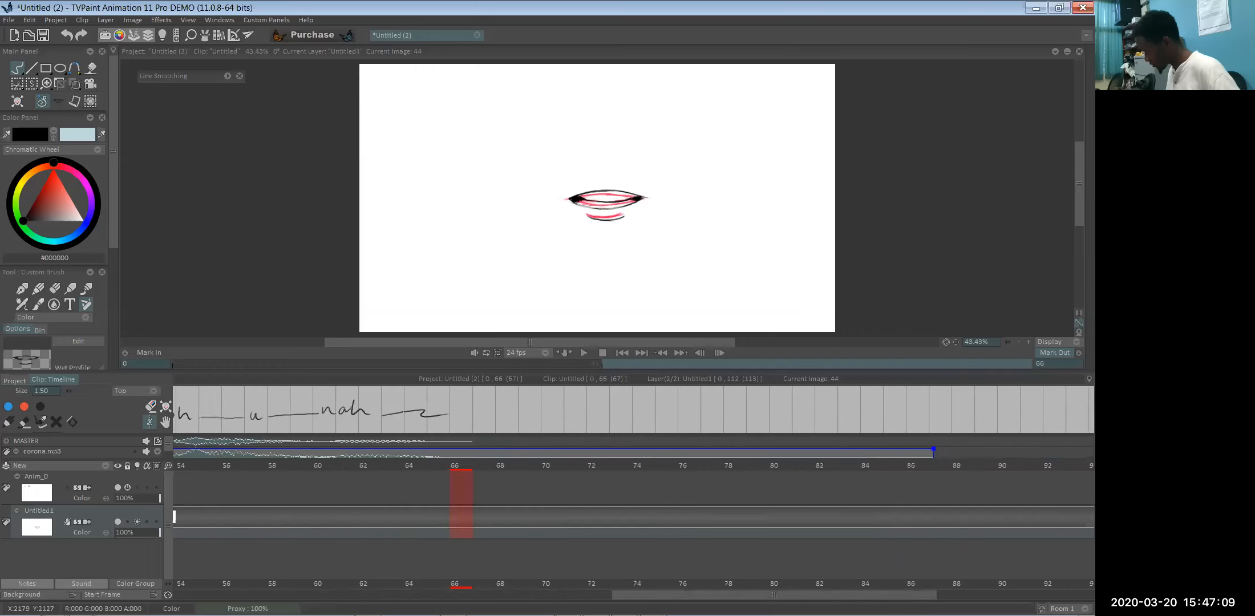
scroll(866, 599, "left", 4)
scroll(665, 532, "left", 4)
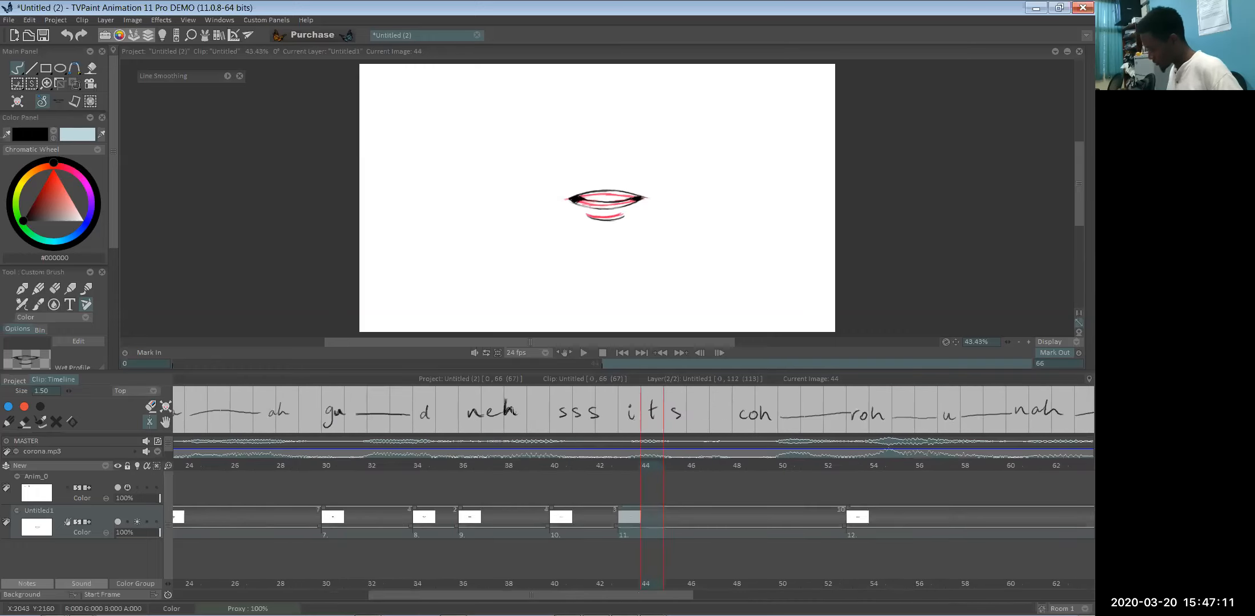
left_click(664, 469)
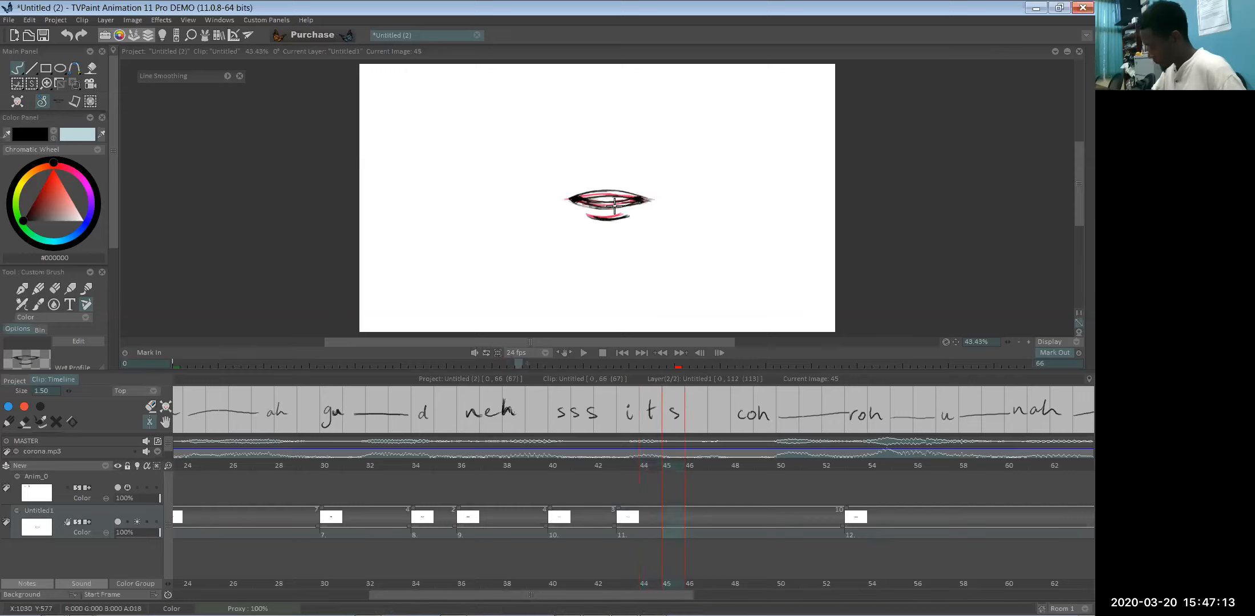
left_click_drag(573, 197, 614, 198)
key("Insert")
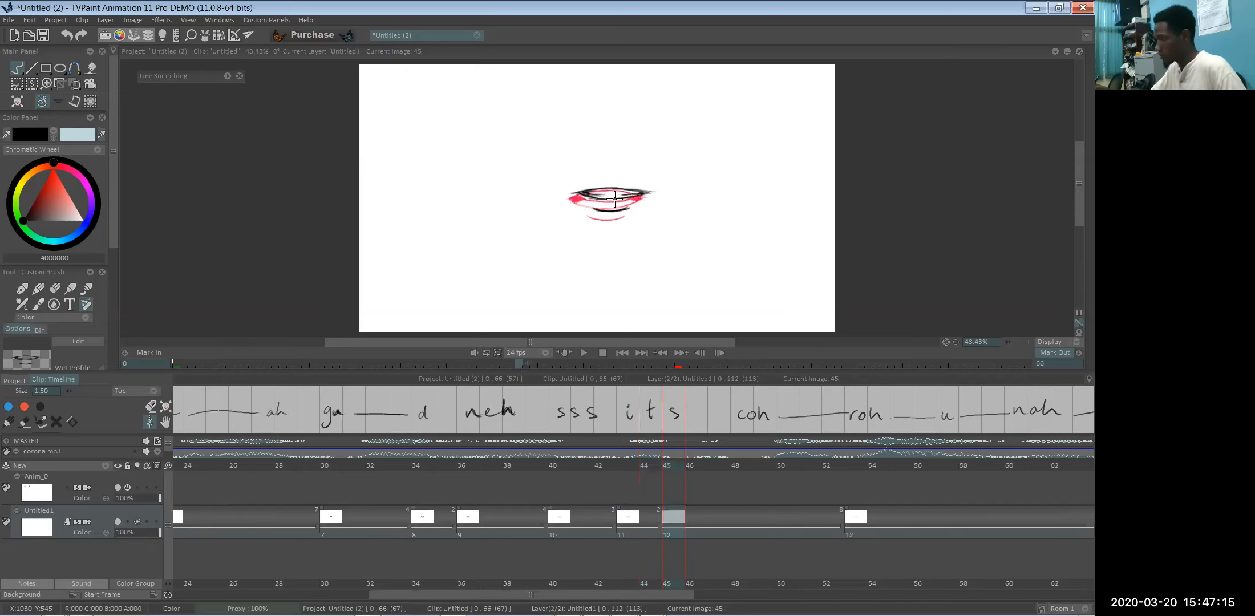
left_click(610, 205)
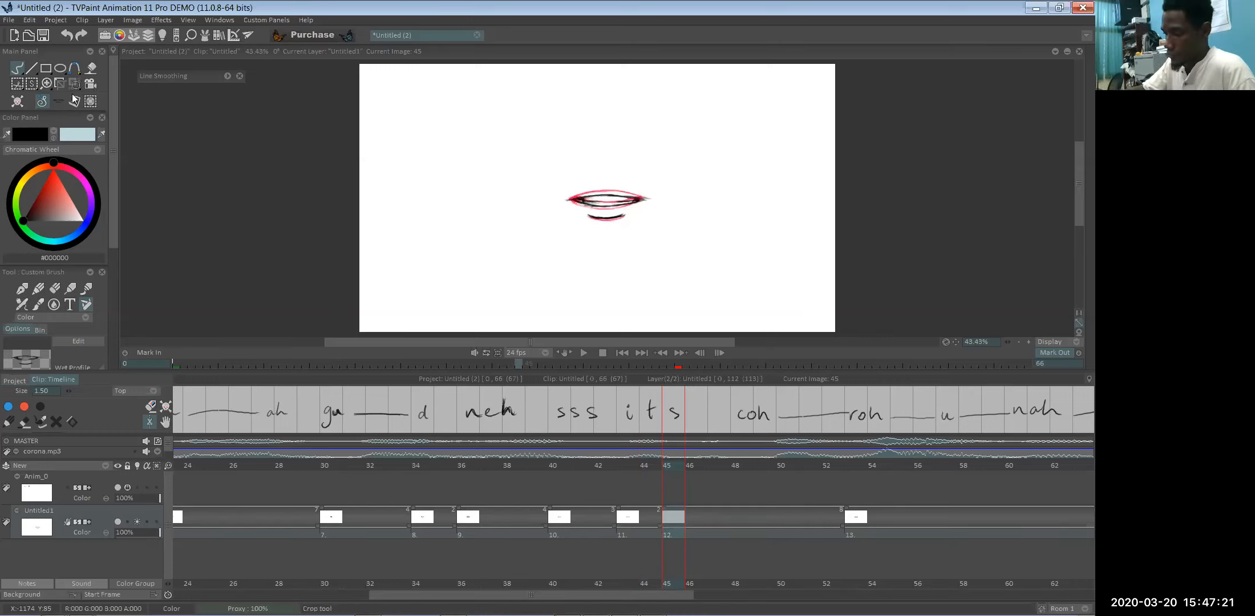
- Switch back to the pencil brush and turn off the mouth layer's onion skin
scroll(111, 200, "down", 1)
scroll(41, 270, "up", 1)
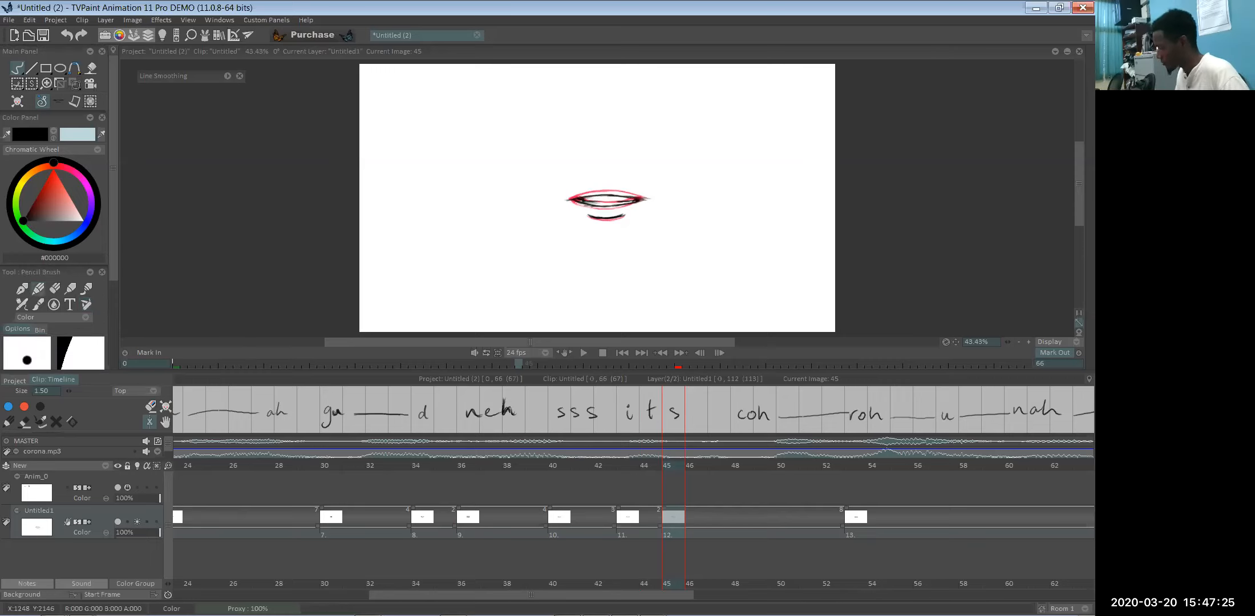
left_click_drag(669, 595, 644, 593)
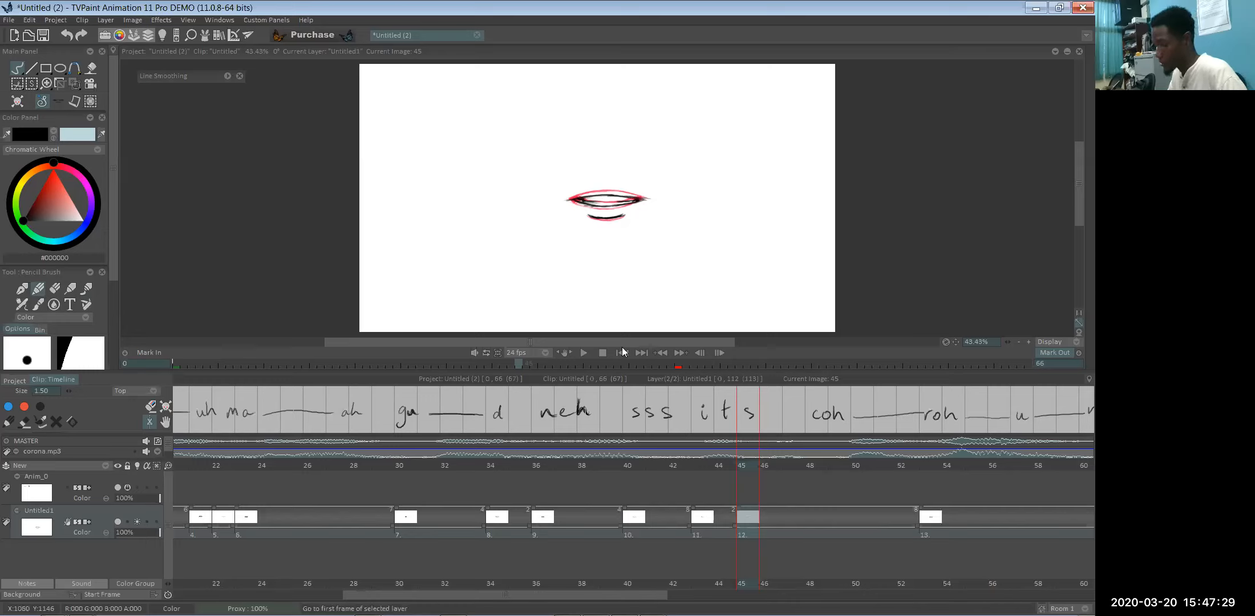
left_click(138, 522)
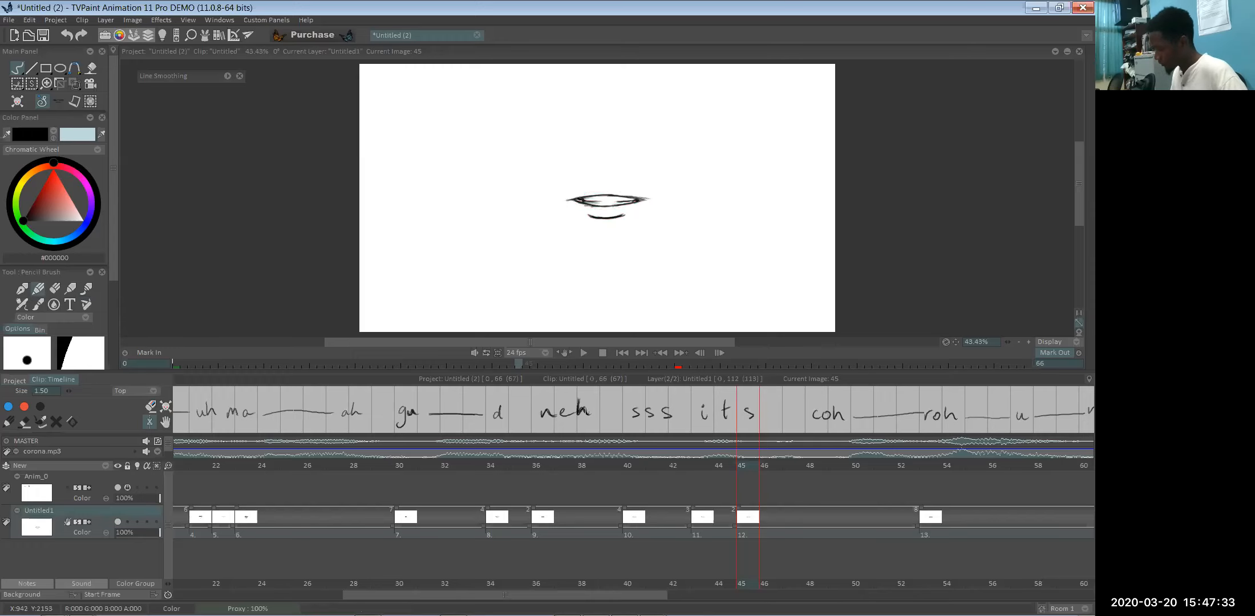
- Play the lip-sync animation from frame 0, then check the mouth drawings around frames 12 to 16
scroll(183, 482, "left", 2)
scroll(206, 586, "left", 5)
left_click(206, 586)
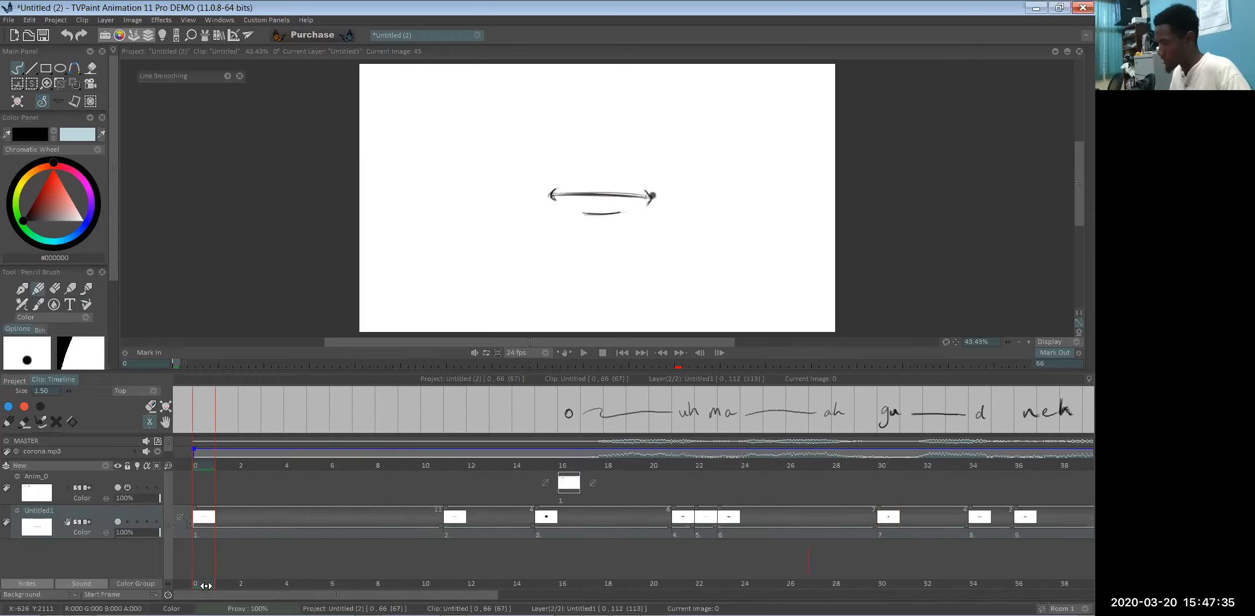
key("Return")
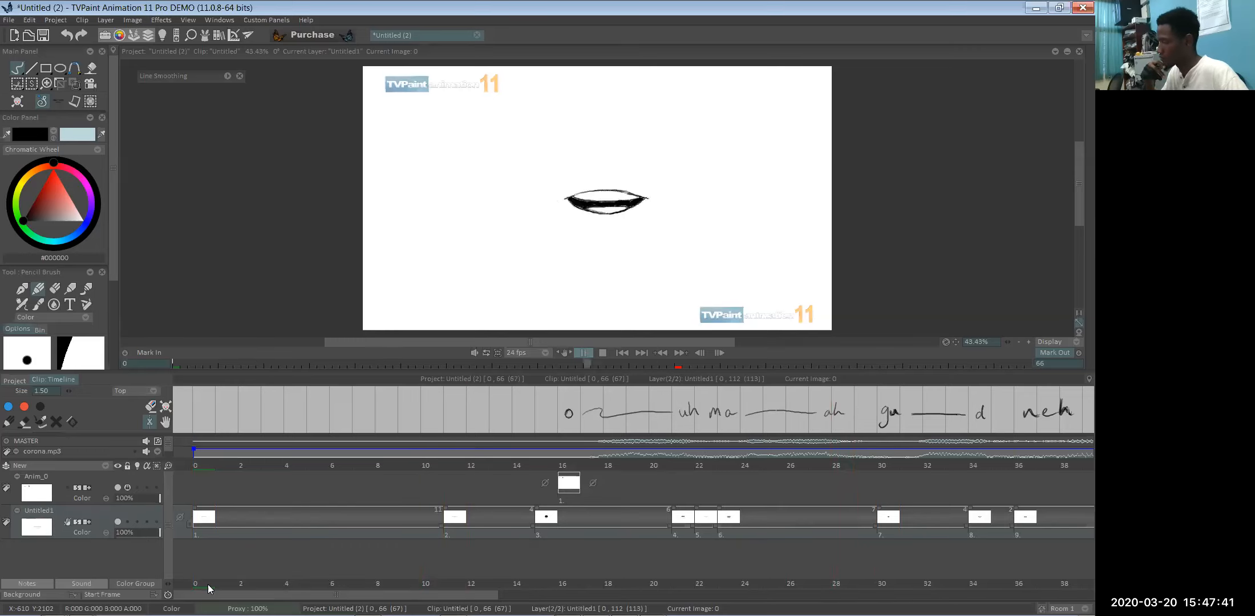
key("space")
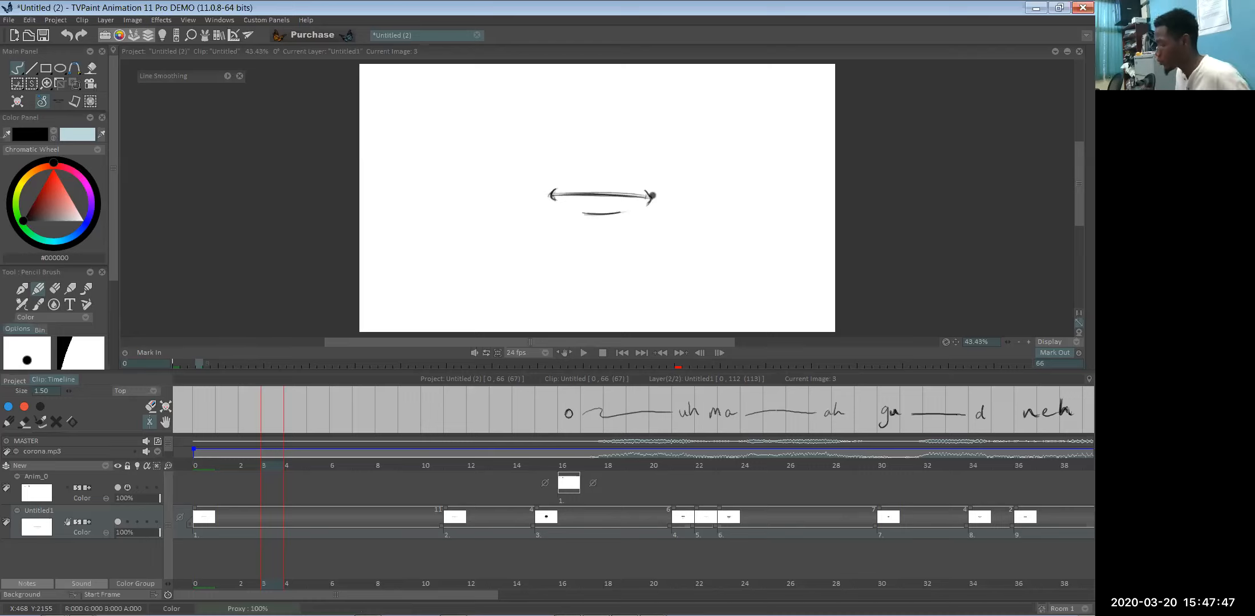
left_click(480, 583)
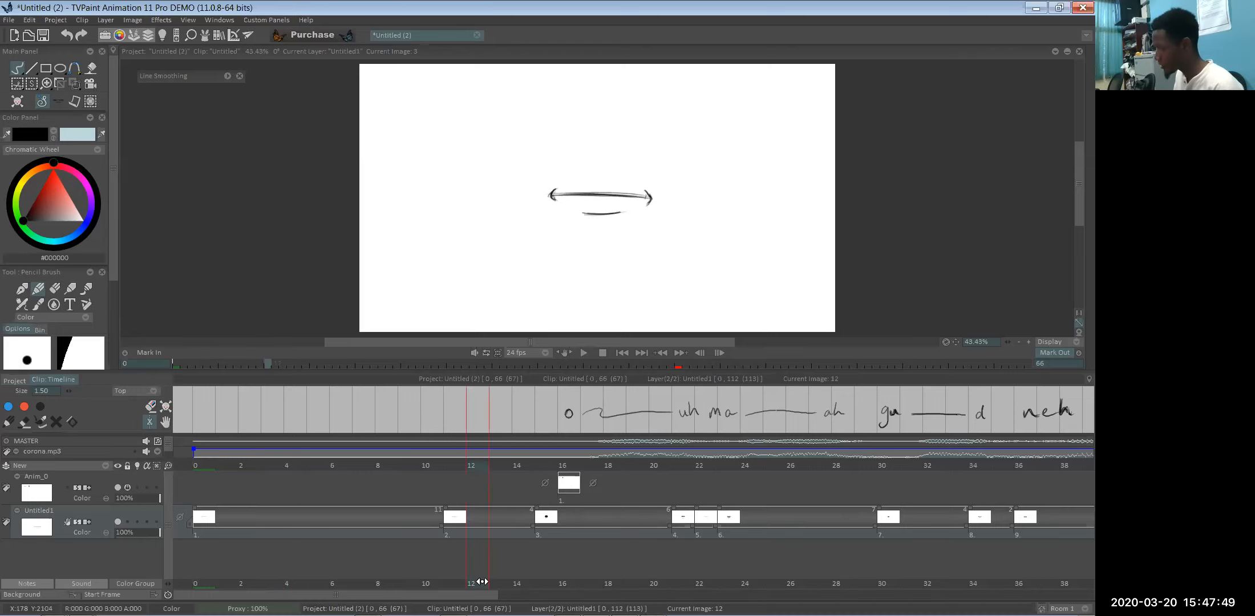
mouse_move(559, 585)
left_mouse_down()
mouse_move(530, 579)
mouse_move(561, 582)
left_mouse_up()
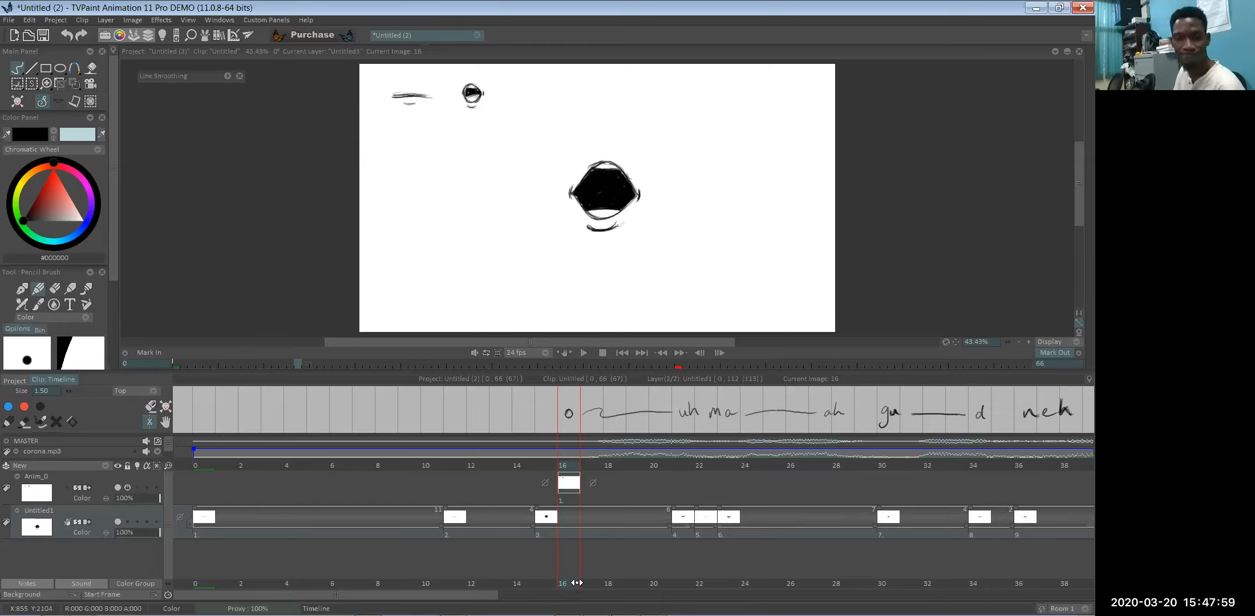
- Add a blank drawing at frame 48, on "coh", and turn on the mouth layer's onion skin
mouse_move(630, 577)
left_mouse_down()
mouse_move(1086, 584)
mouse_move(803, 581)
left_mouse_up()
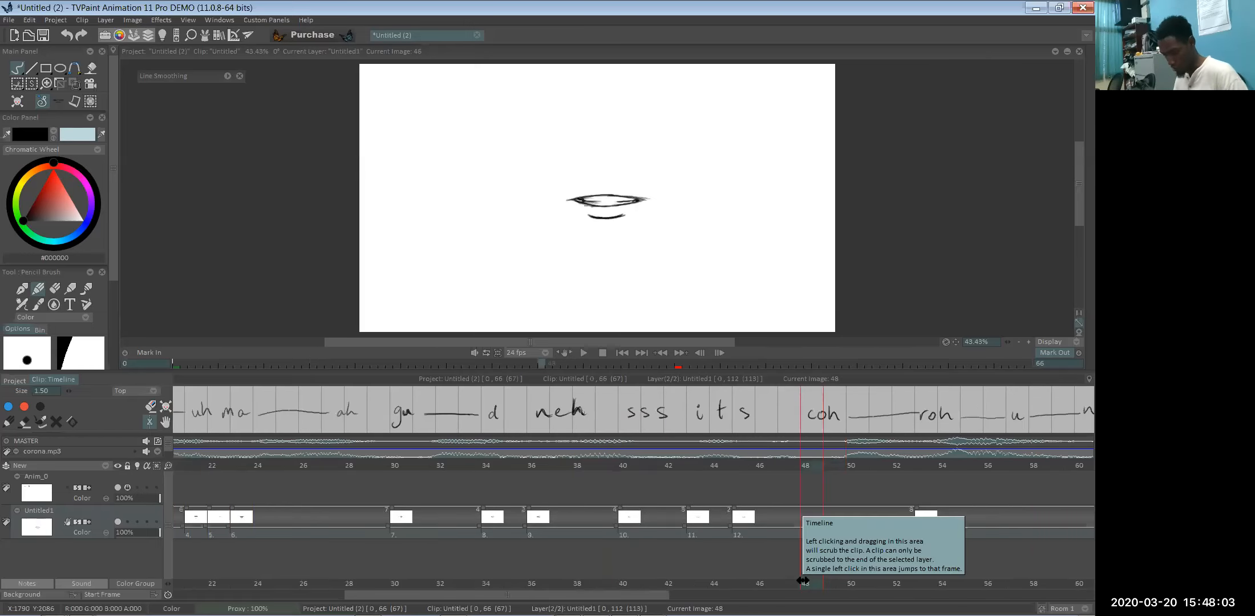
key("BackSpace")
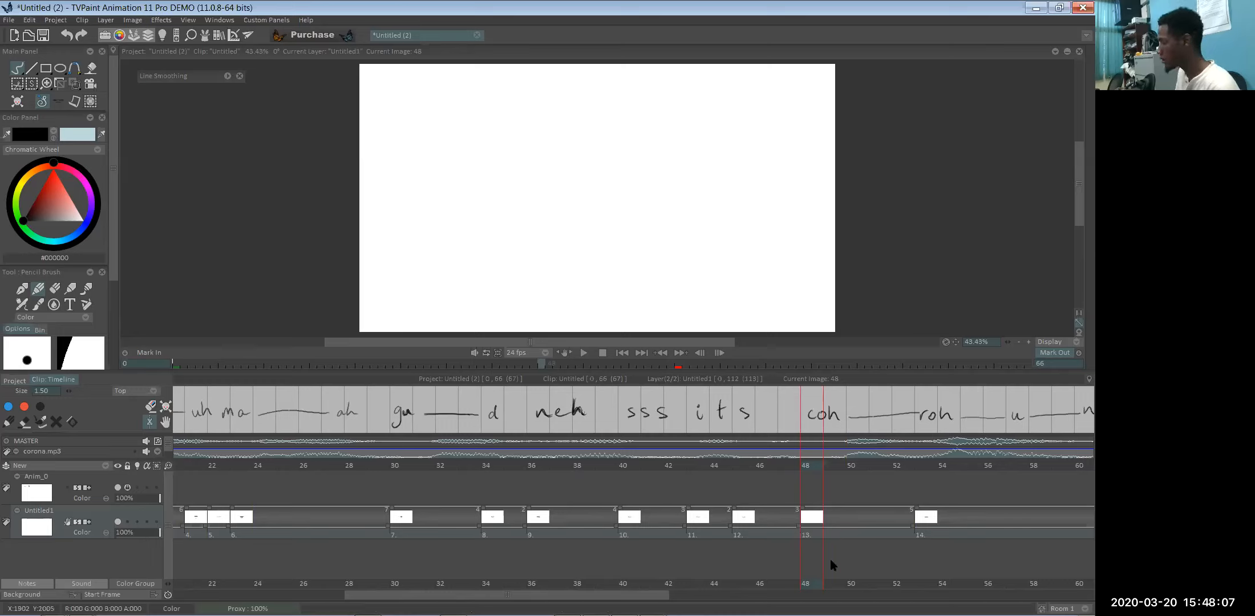
left_click(137, 521)
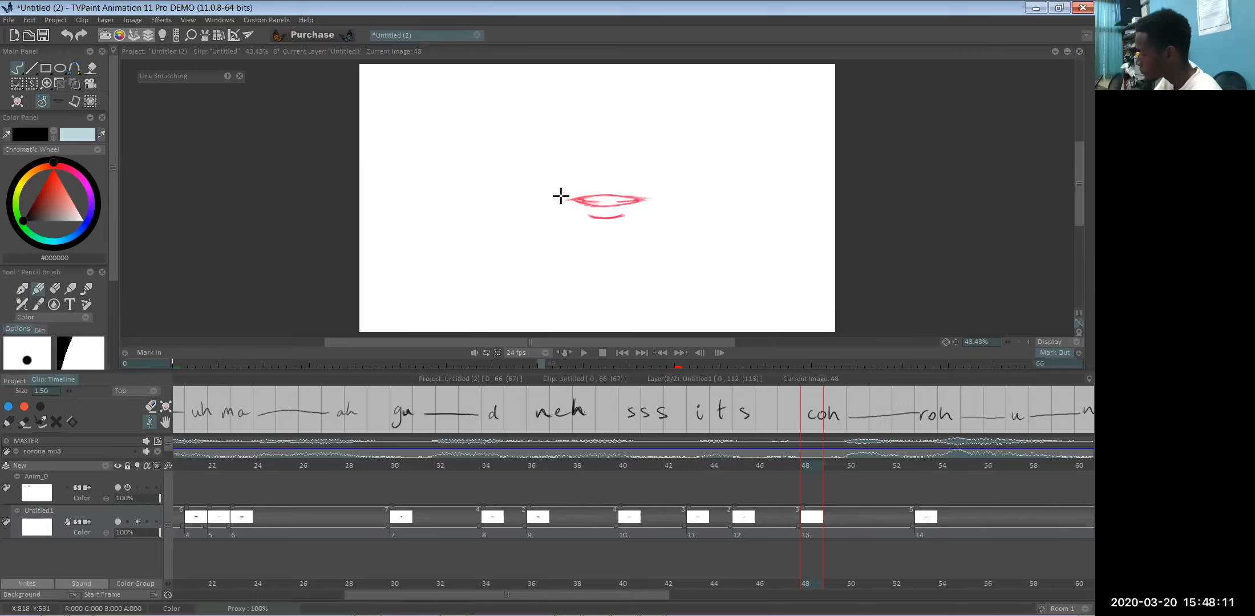
mouse_move(569, 199)
left_mouse_down()
mouse_move(607, 179)
mouse_move(560, 199)
mouse_move(614, 179)
mouse_move(640, 199)
left_mouse_up()
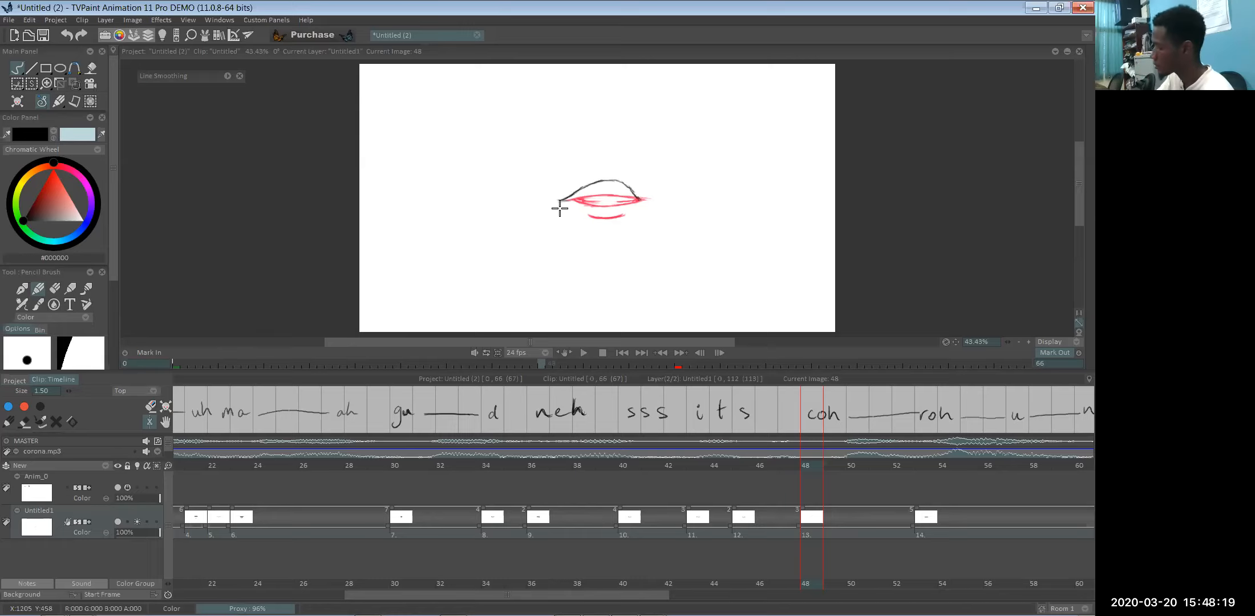
key("ctrl+z")
key("n")
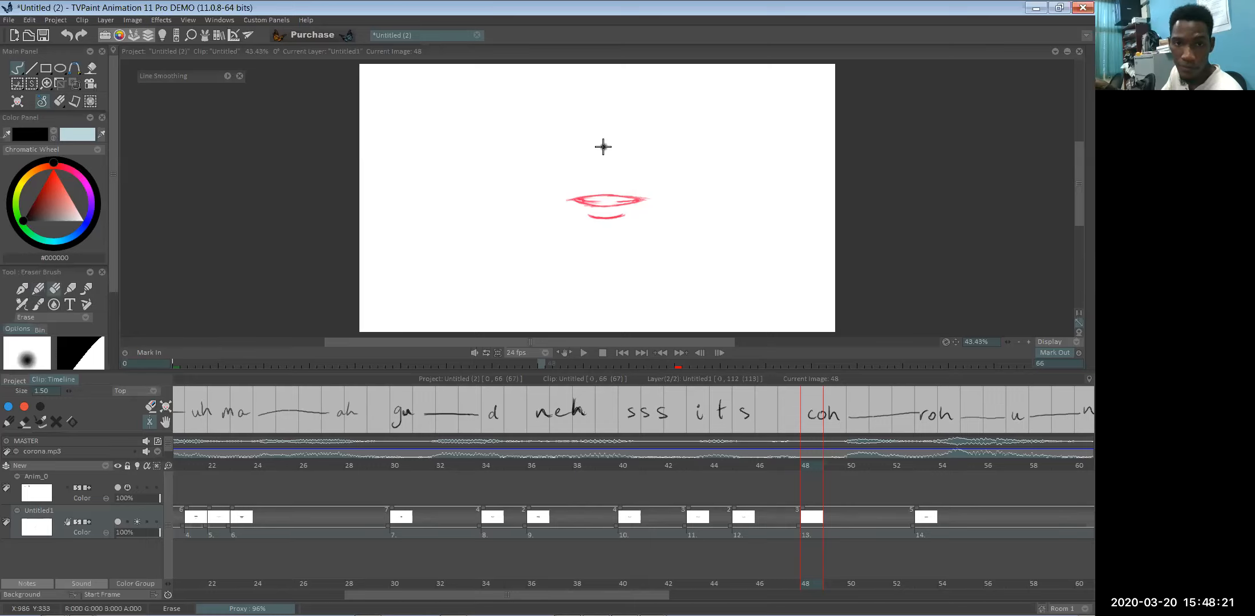
key("n")
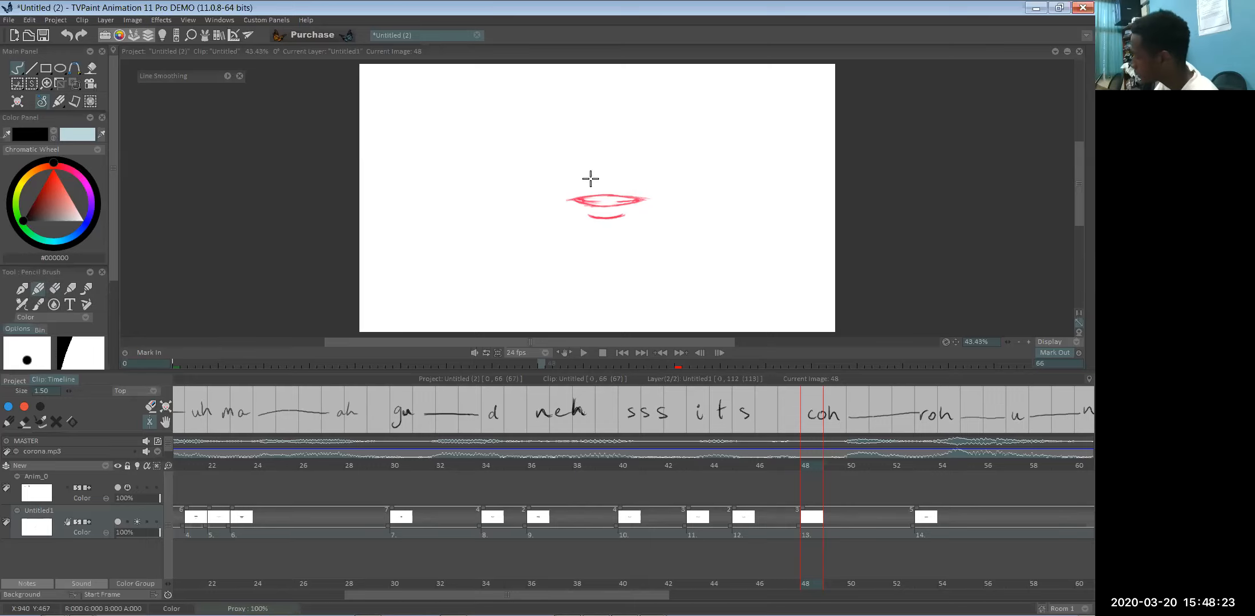
- Sketch the upper and lower lip outline at frame 48 in black pencil over the red onion skin, tidying it with the eraser
mouse_move(573, 196)
left_mouse_down()
mouse_move(639, 197)
mouse_move(620, 185)
mouse_move(641, 200)
mouse_move(598, 214)
left_mouse_up()
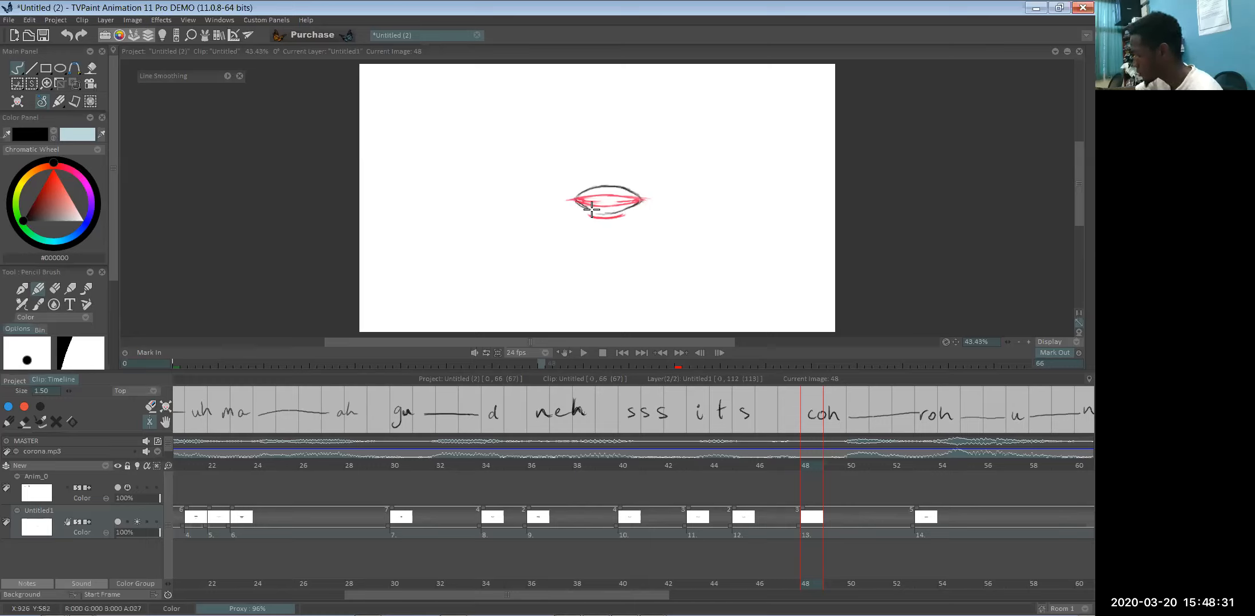
left_click_drag(611, 208, 575, 200)
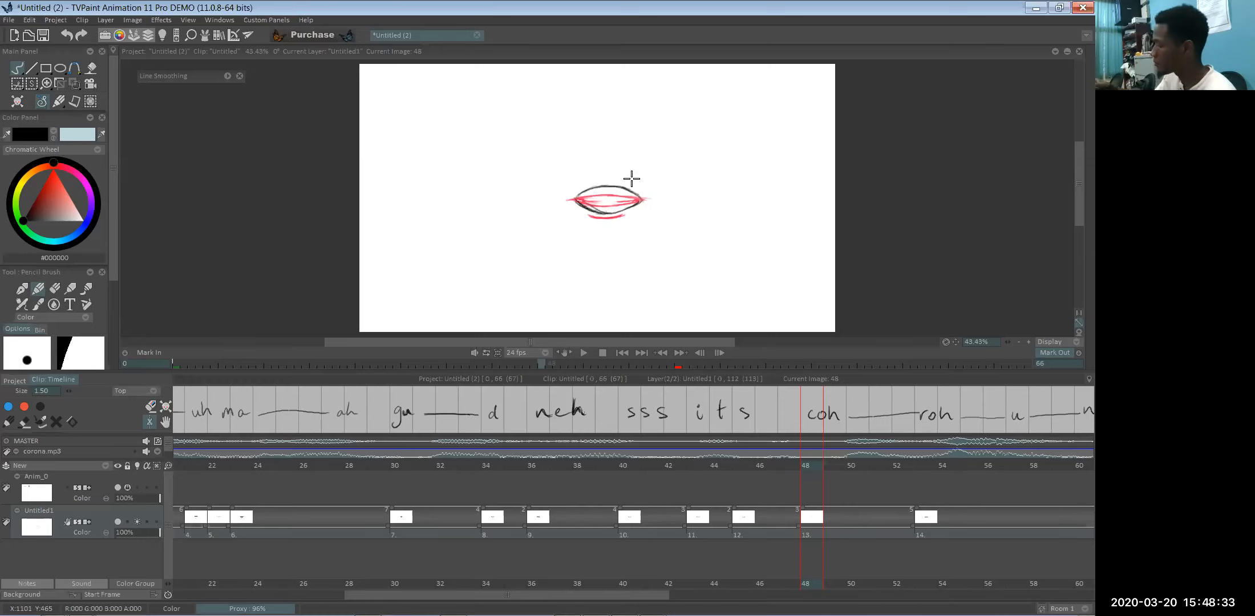
key("e")
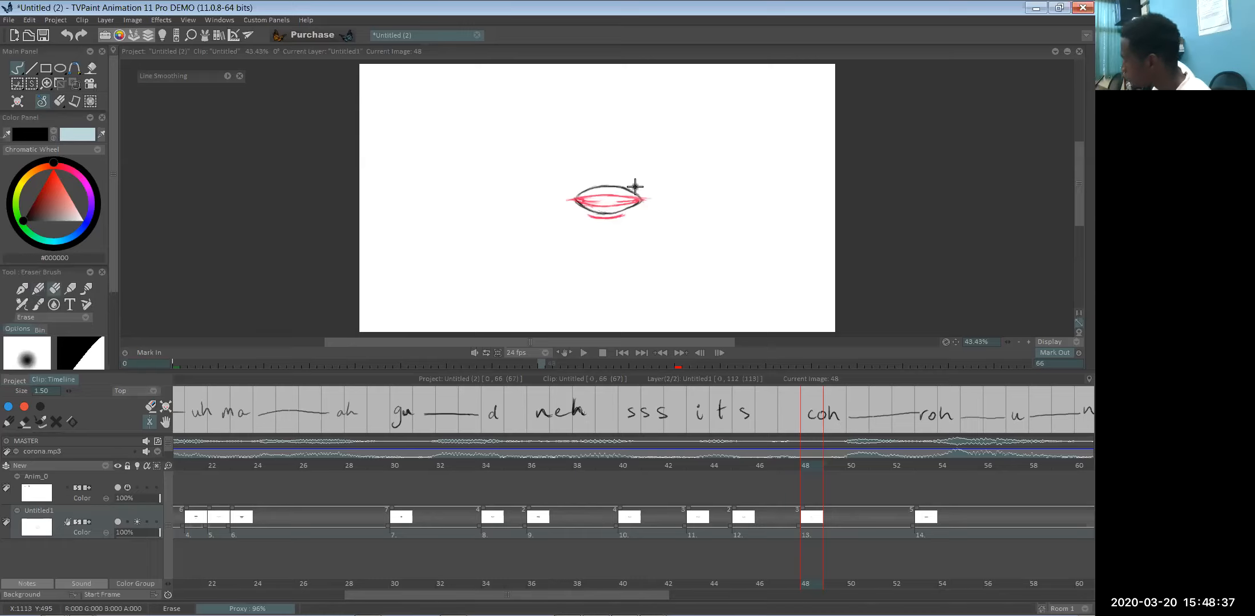
key("e")
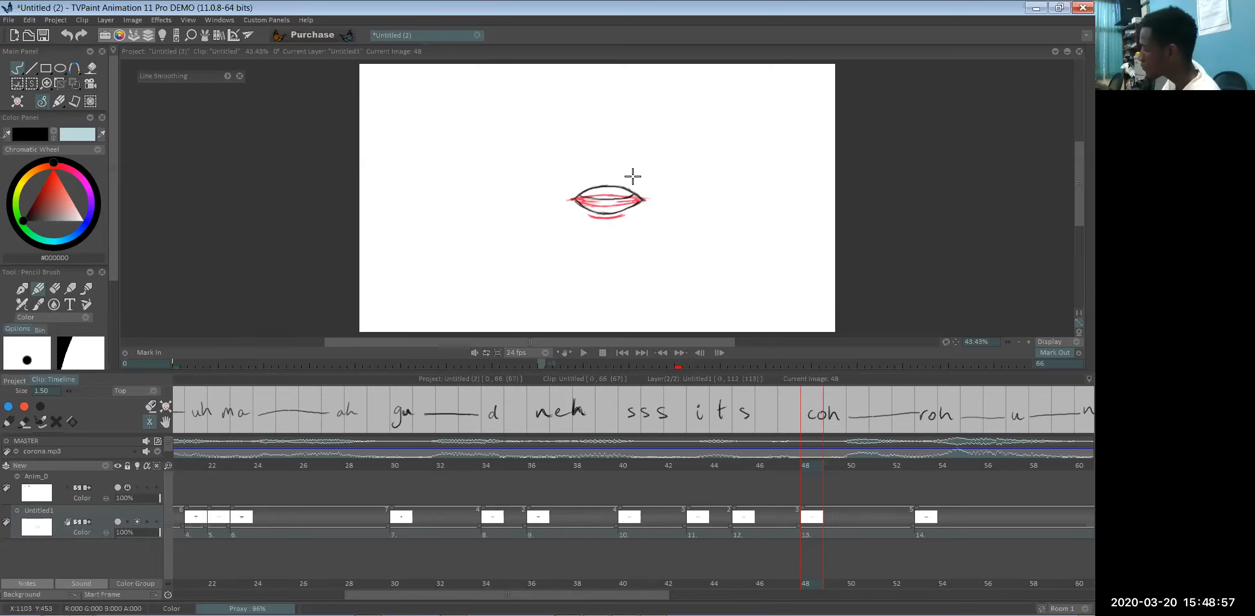
- Redraw the inner mouth line between the lips at frame 48 and fill the narrow opening with black
key("e")
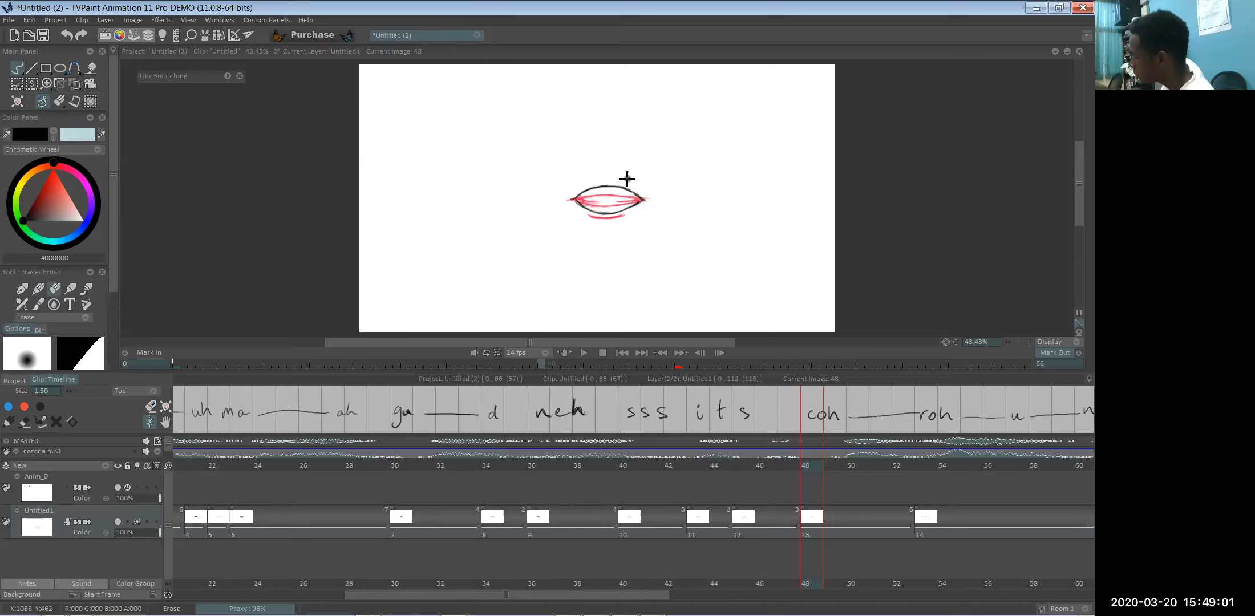
key("e")
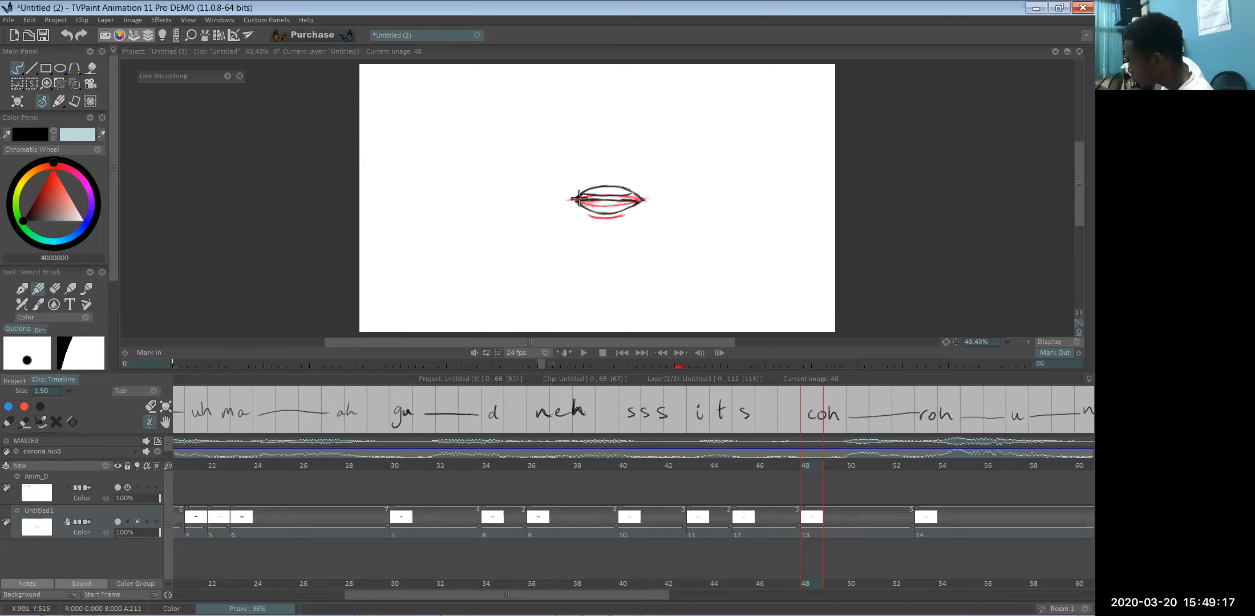
left_click_drag(584, 194, 630, 198)
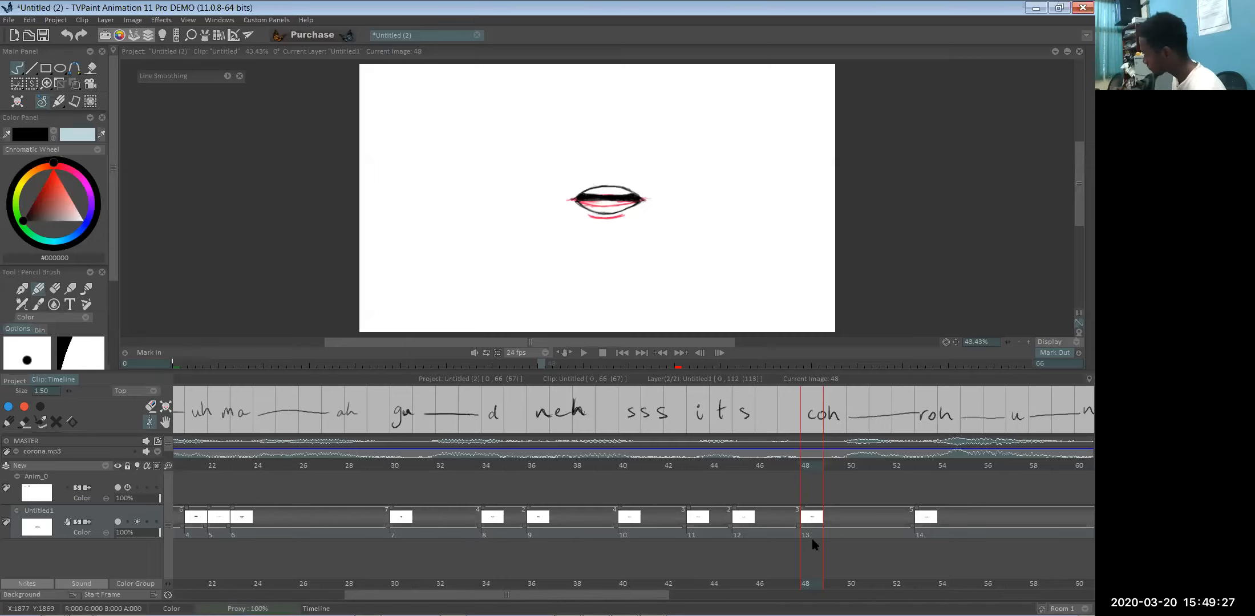
- Clear the drawing at frame 53, on "roh", and scrub through the earlier mouth drawings to check the timing
left_click_drag(812, 589, 917, 591)
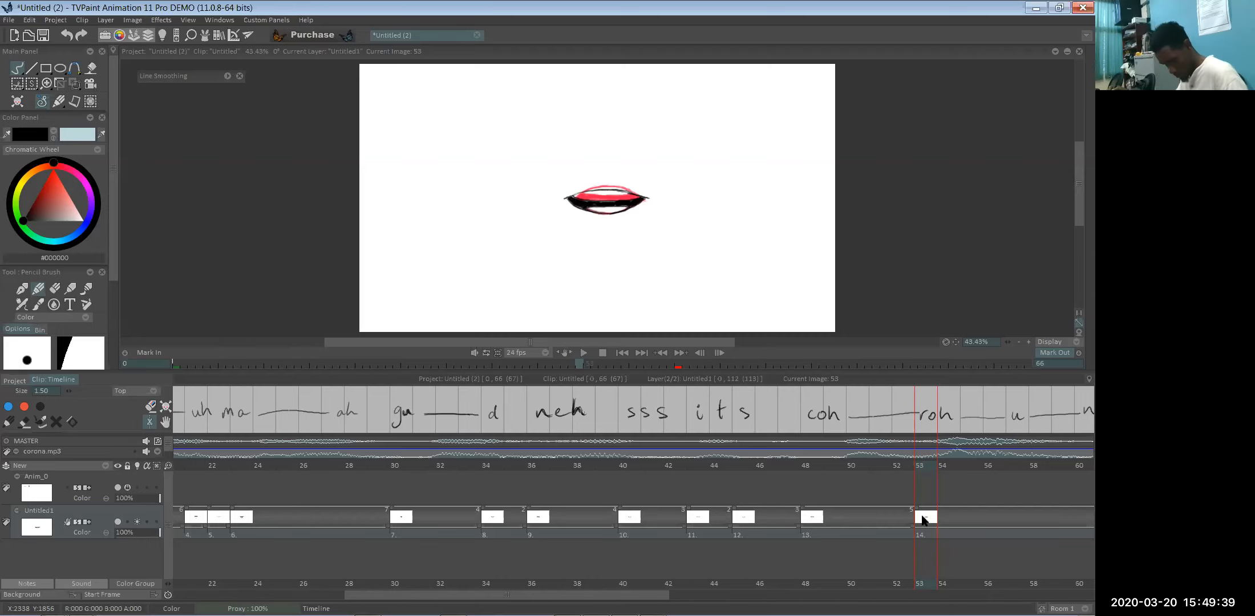
key("Delete")
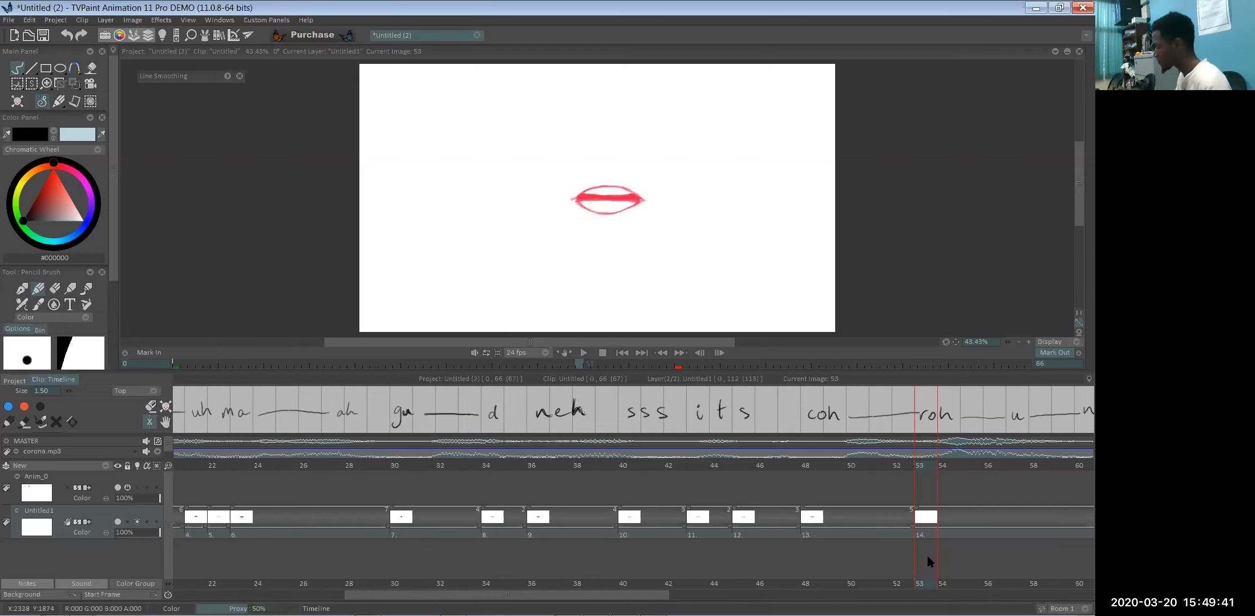
left_click_drag(920, 587, 293, 593)
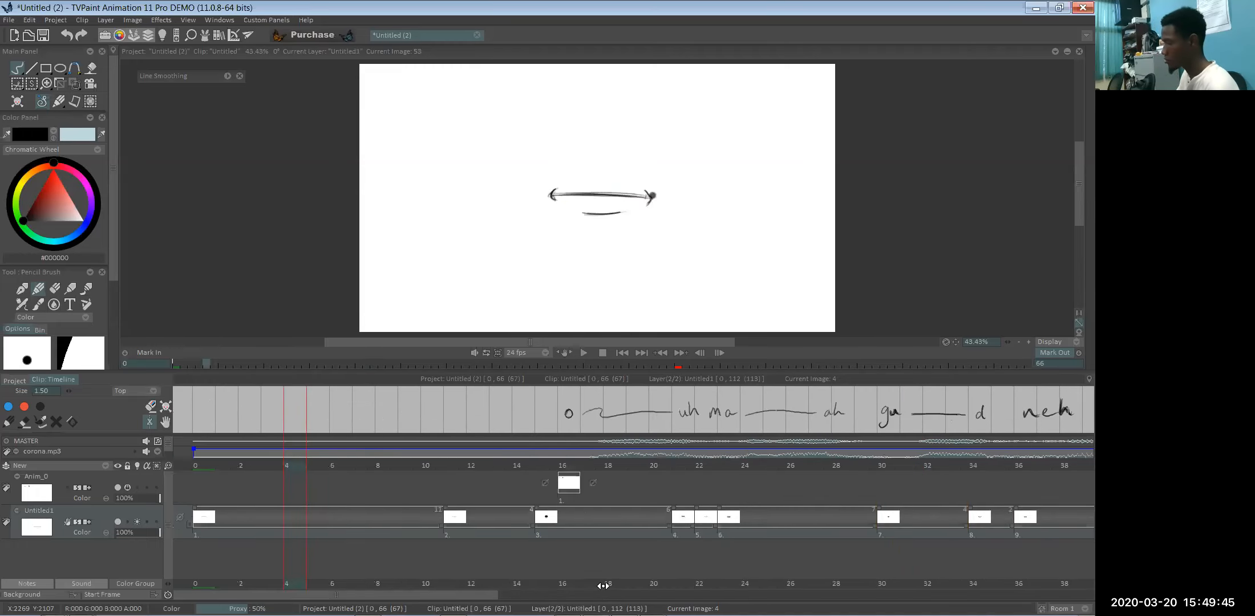
left_click(739, 583)
left_click_drag(884, 570, 1018, 584)
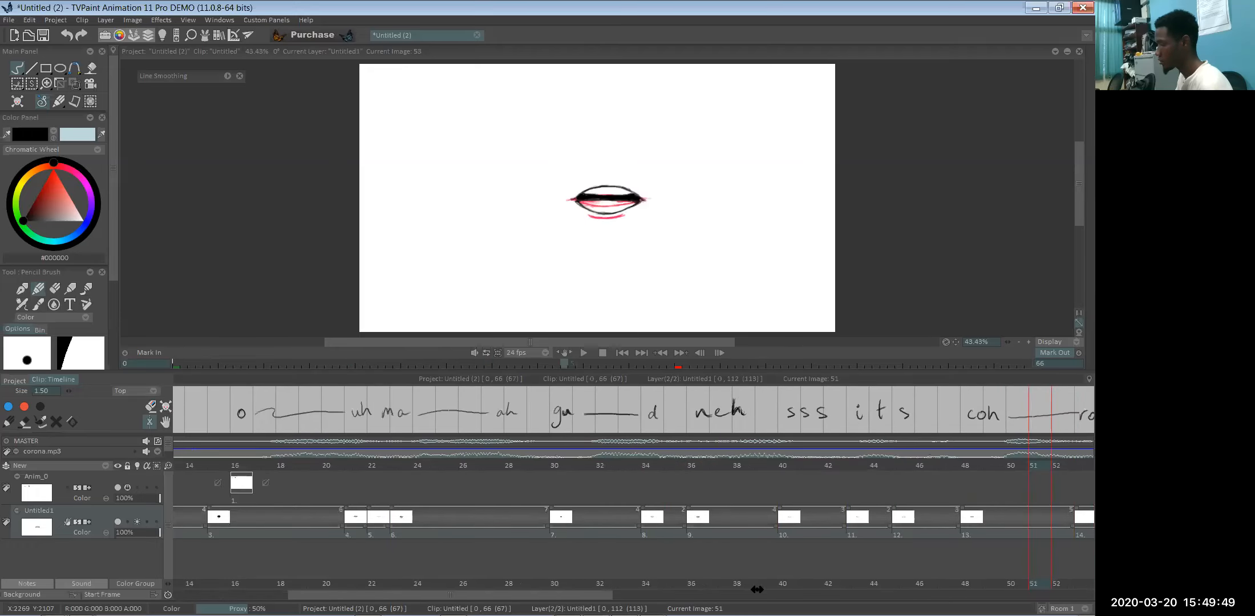
left_click(700, 590)
left_click_drag(884, 589, 984, 594)
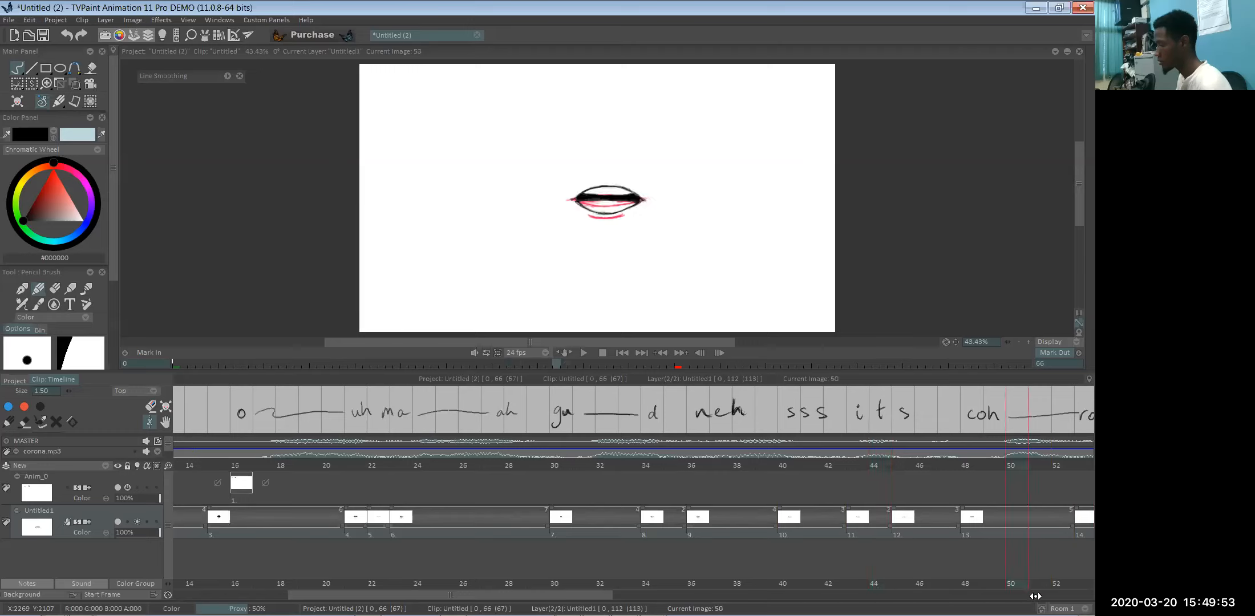
left_click(1068, 595)
left_click_drag(960, 594, 880, 595)
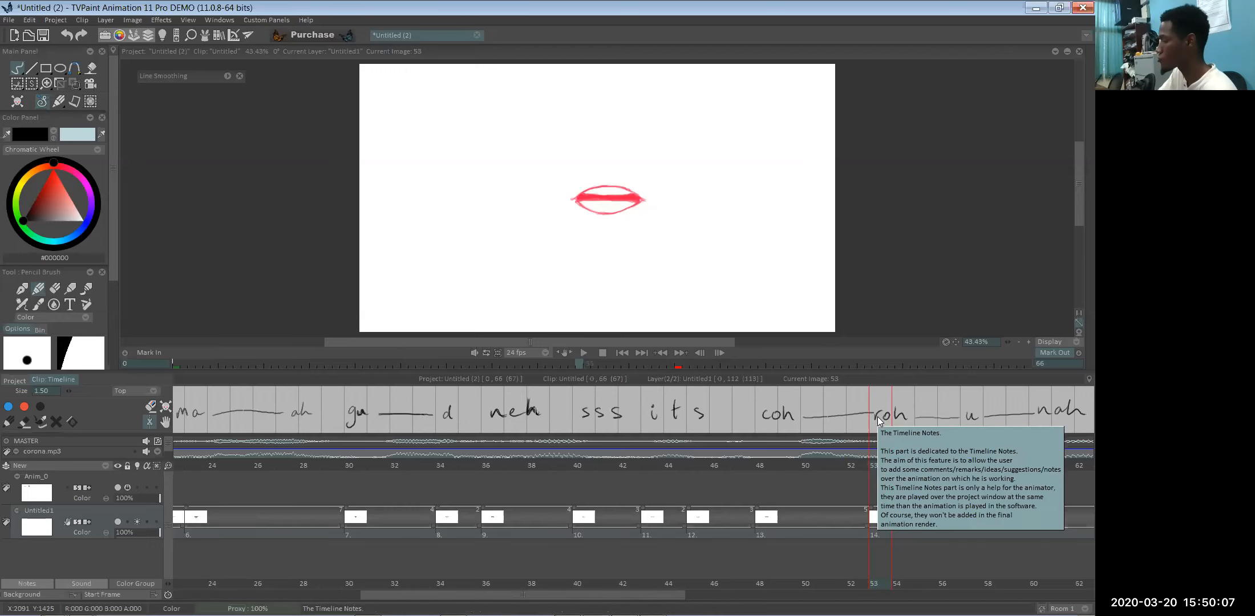
left_click_drag(586, 198, 618, 188)
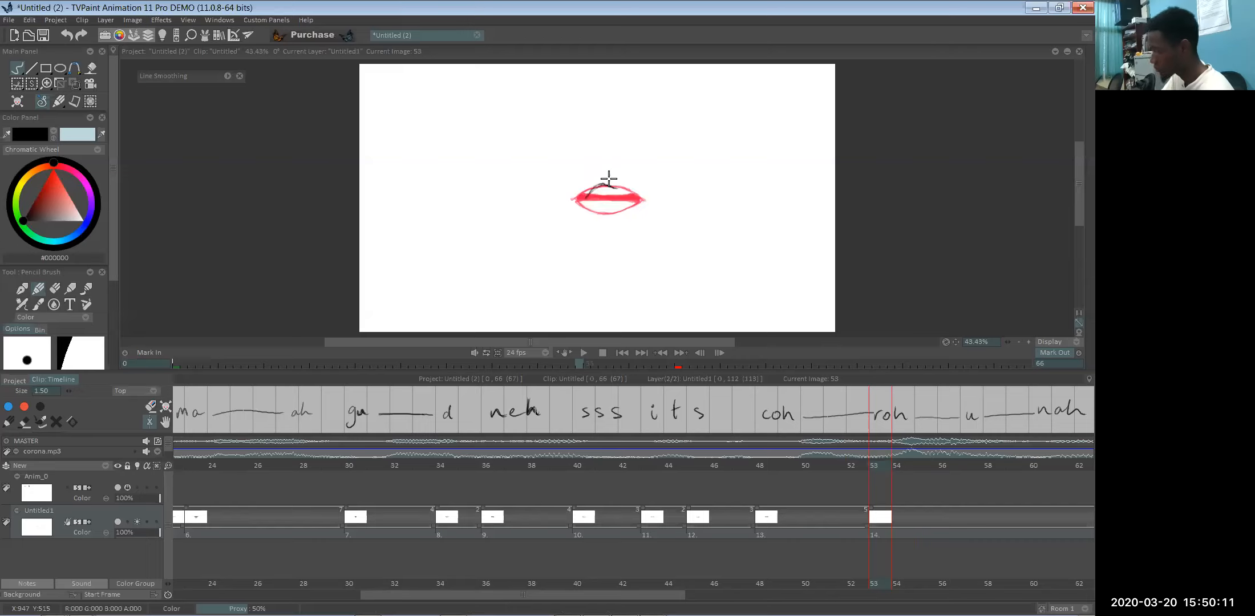
left_click_drag(585, 199, 624, 183)
key("ctrl+z")
key("e")
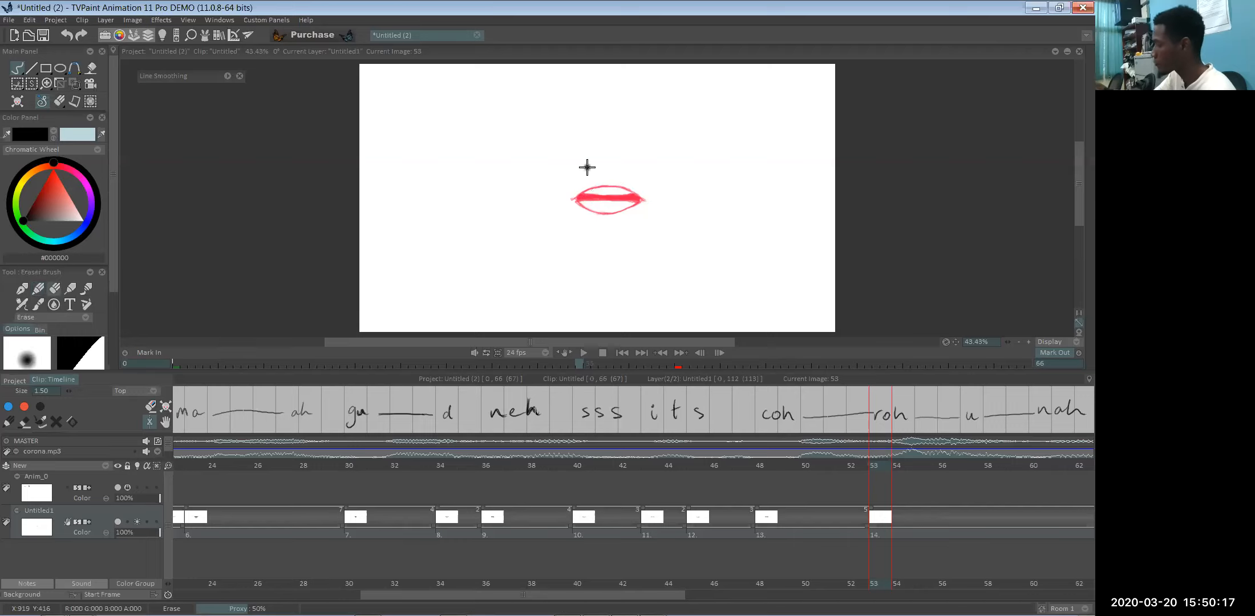
key("e")
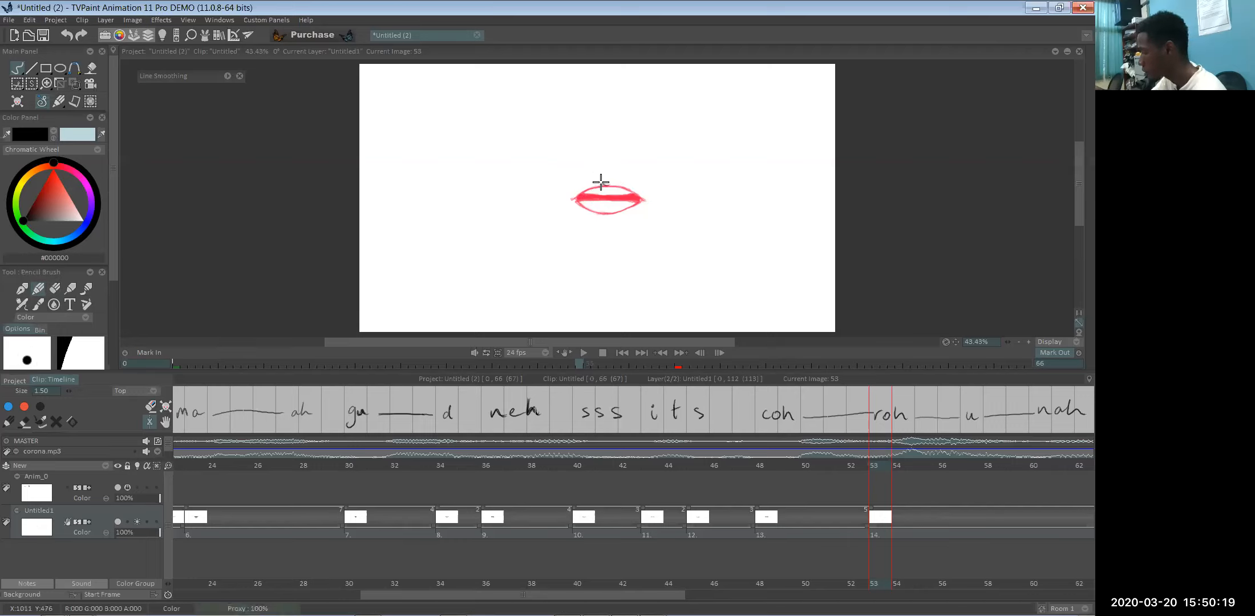
mouse_move(602, 186)
left_mouse_down()
mouse_move(636, 199)
mouse_move(615, 183)
mouse_move(580, 195)
left_mouse_up()
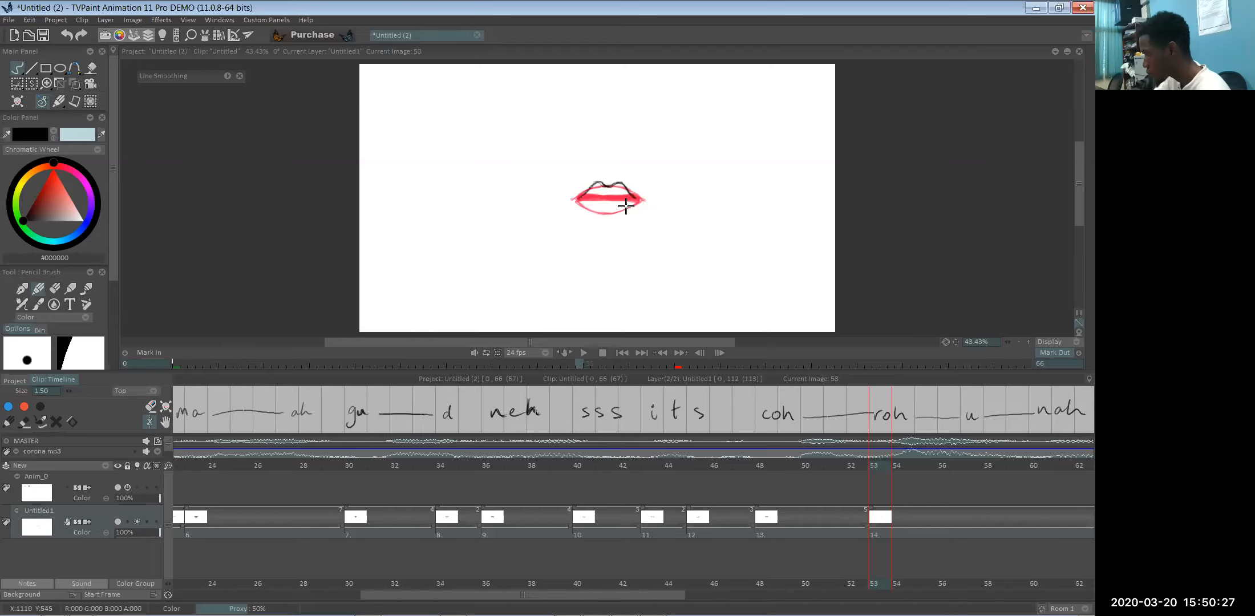
mouse_move(604, 215)
left_mouse_down()
mouse_move(636, 198)
mouse_move(577, 199)
left_mouse_up()
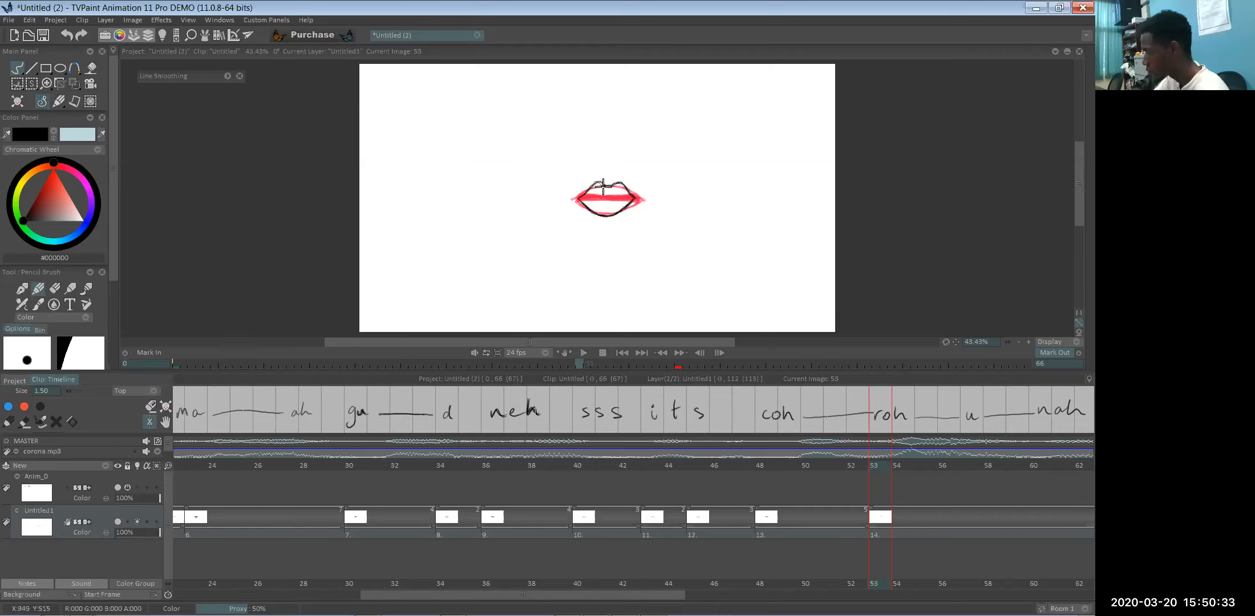
mouse_move(598, 183)
left_mouse_down()
mouse_move(626, 192)
mouse_move(585, 192)
left_mouse_up()
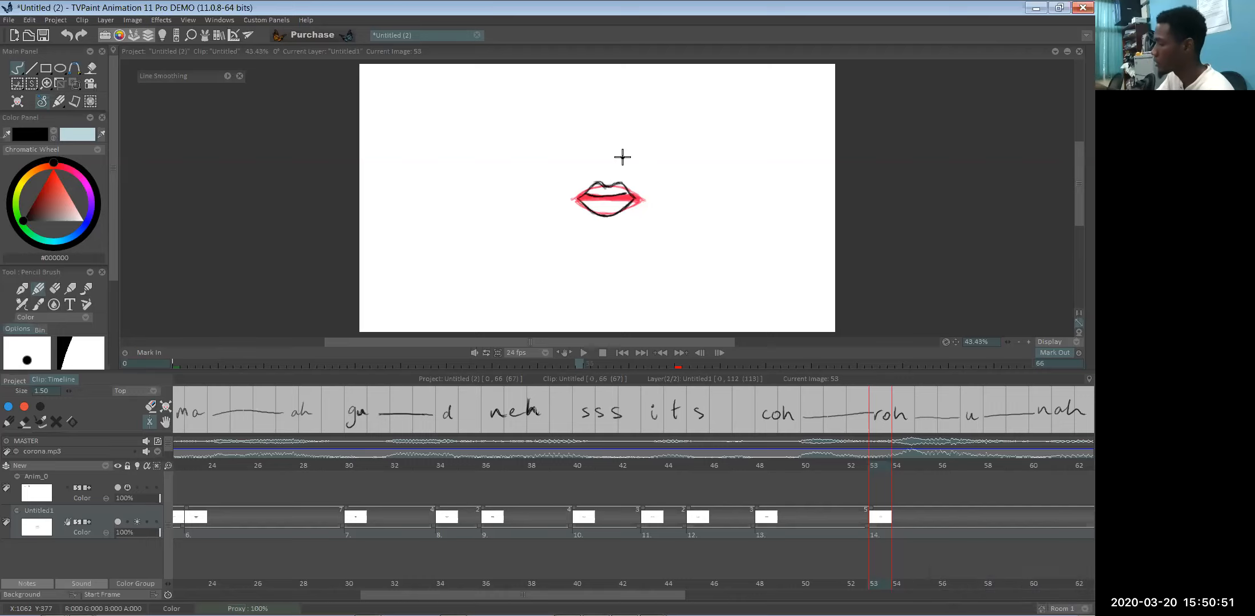
key("e")
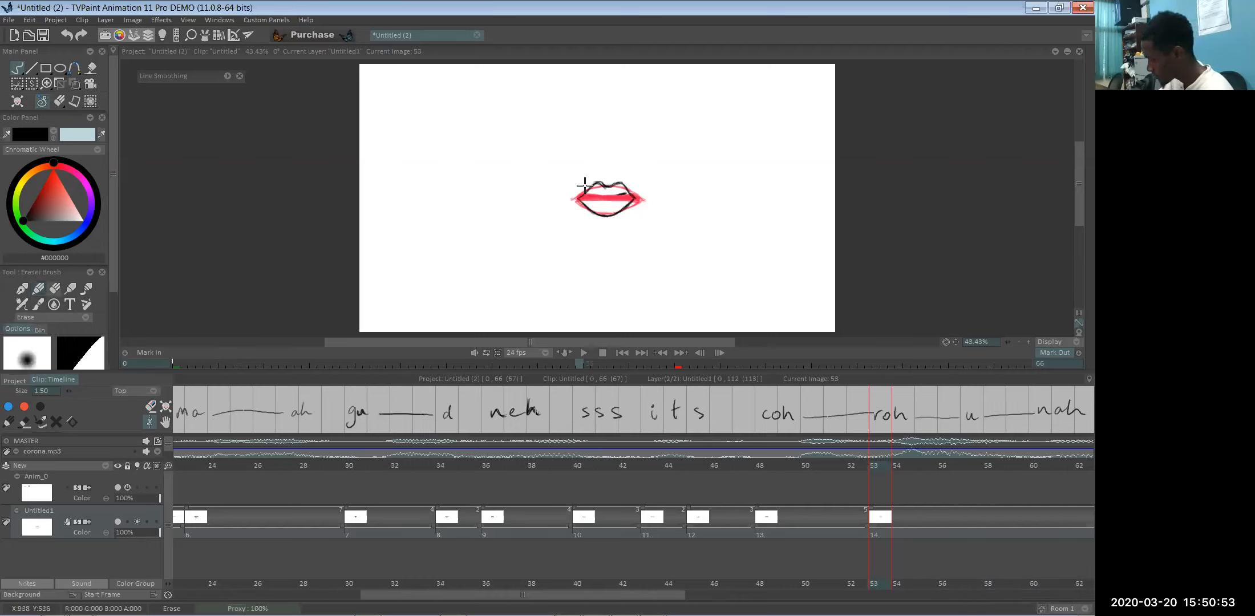
mouse_move(595, 184)
left_mouse_down()
mouse_move(634, 208)
mouse_move(610, 183)
left_mouse_up()
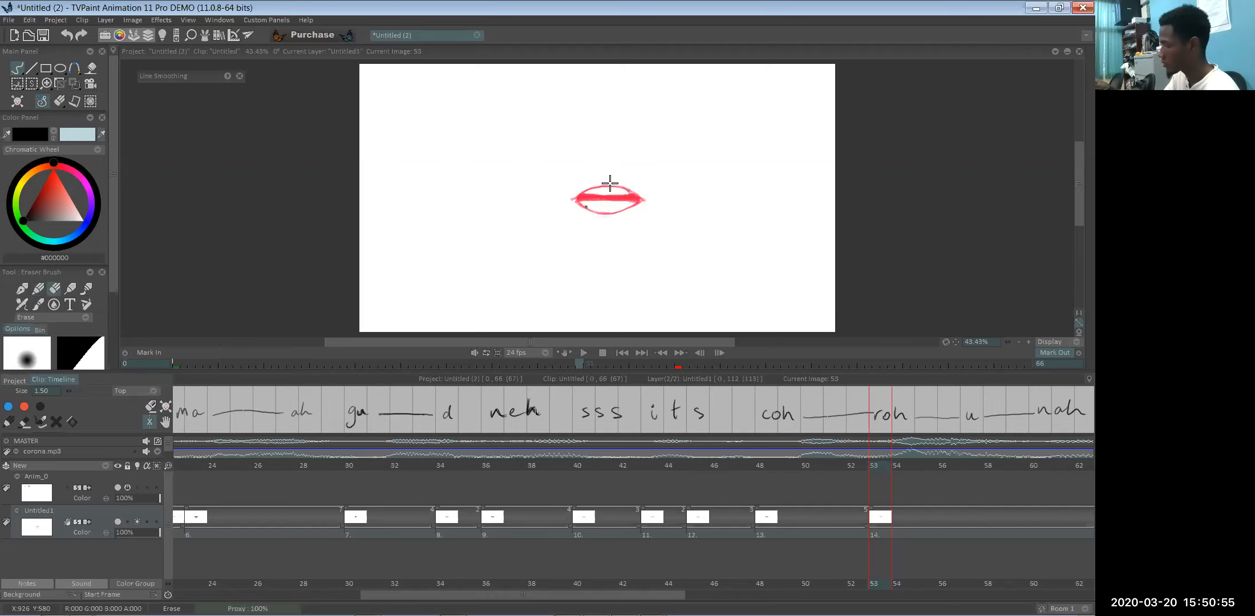
- Sketch a small open mouth at frame 53 with short upper and lower lip marks, and fill the opening with black
key("e")
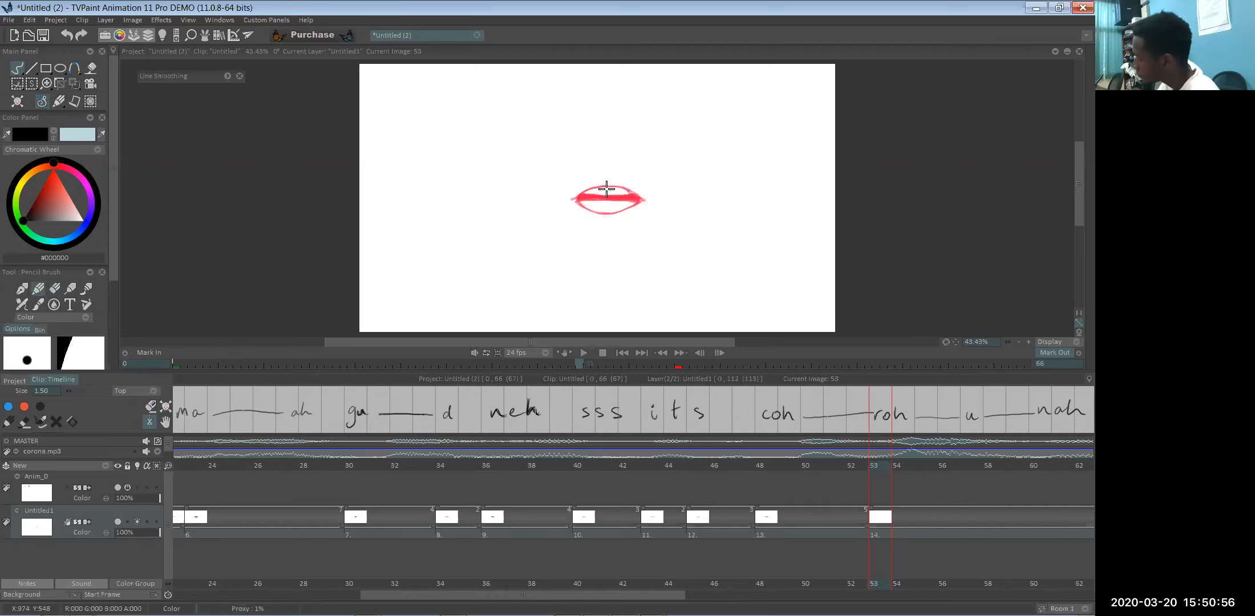
mouse_move(590, 195)
left_mouse_down()
mouse_move(626, 199)
mouse_move(613, 212)
mouse_move(584, 197)
left_mouse_up()
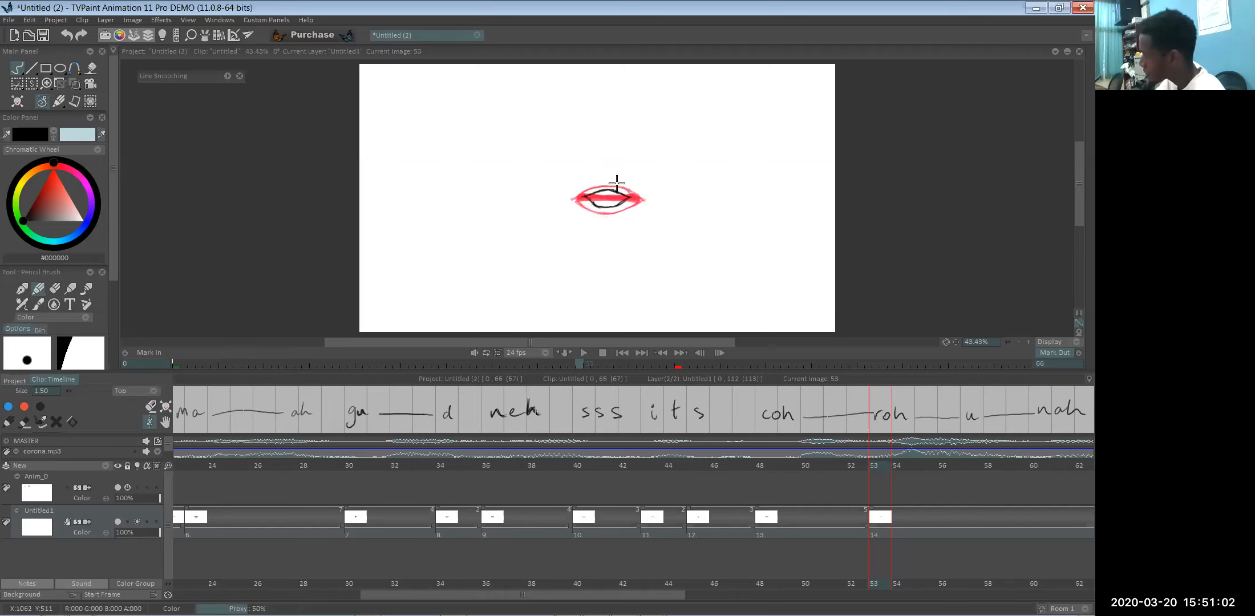
left_click_drag(606, 176, 615, 176)
mouse_move(591, 214)
left_mouse_down()
mouse_move(625, 211)
mouse_move(586, 212)
left_mouse_up()
key("e")
key("e")
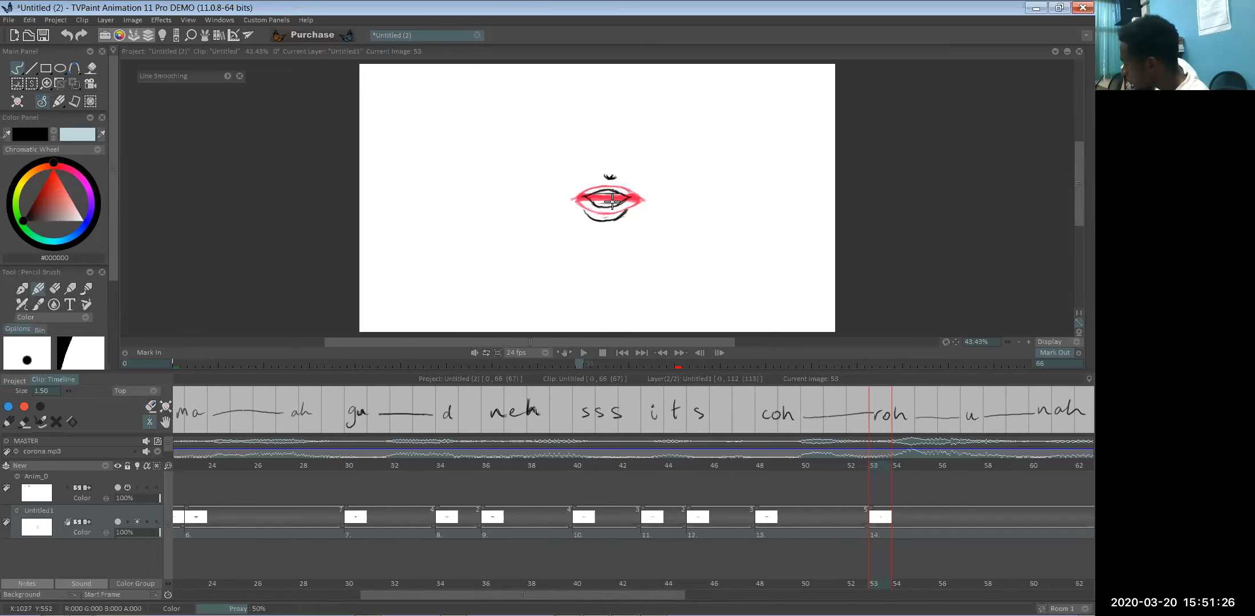
mouse_move(588, 196)
left_mouse_down()
mouse_move(624, 197)
mouse_move(591, 197)
left_mouse_up()
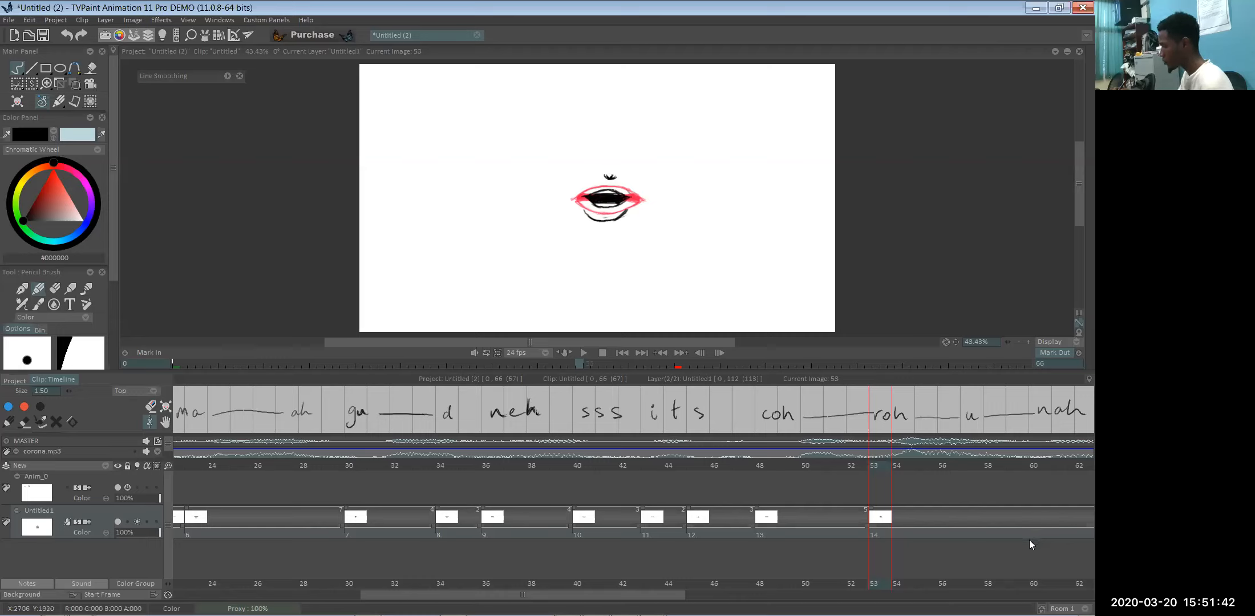
- Check frames 50 to 54, erase the small upper-lip mark at frame 53 and redraw it closer to the mouth
left_click(899, 590)
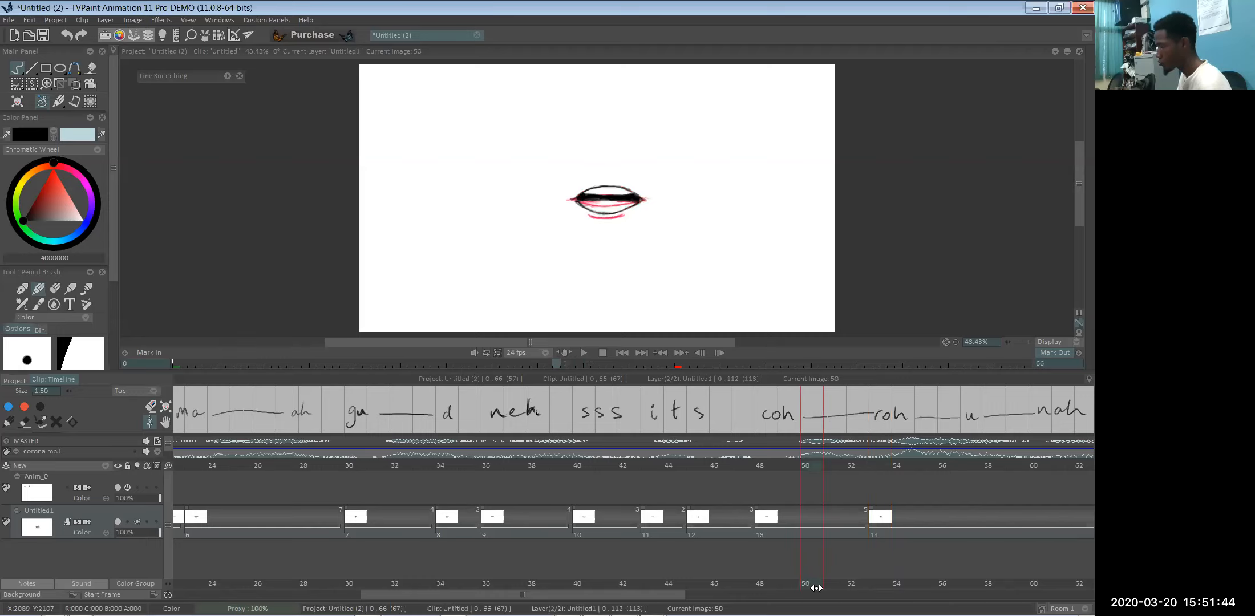
left_click(863, 590)
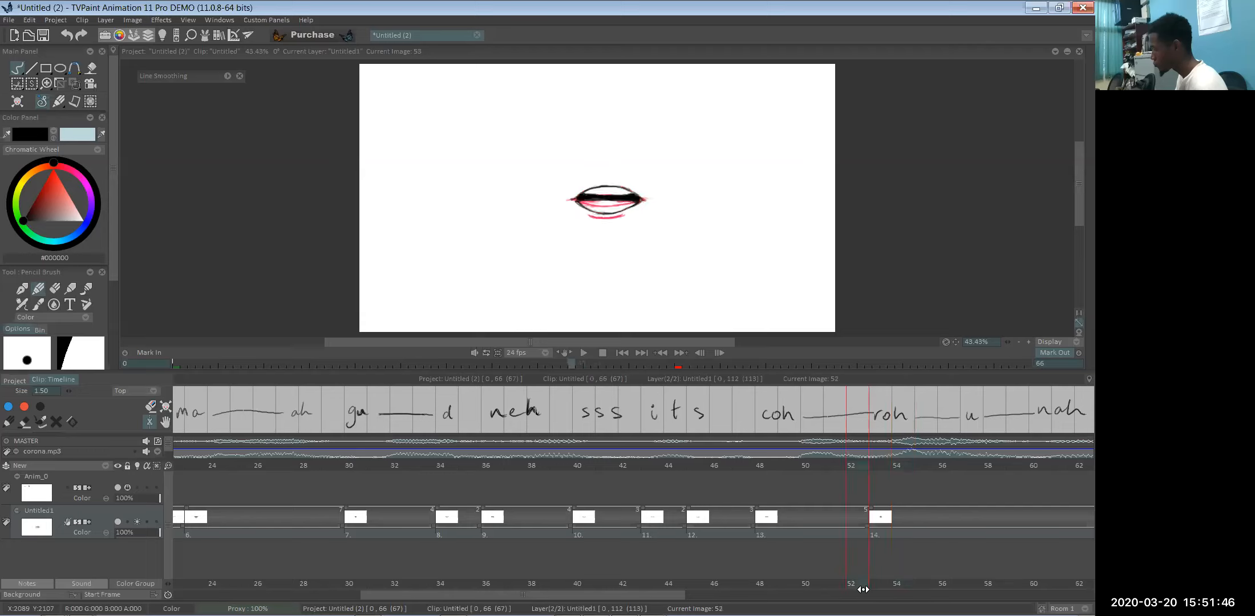
left_click(880, 585)
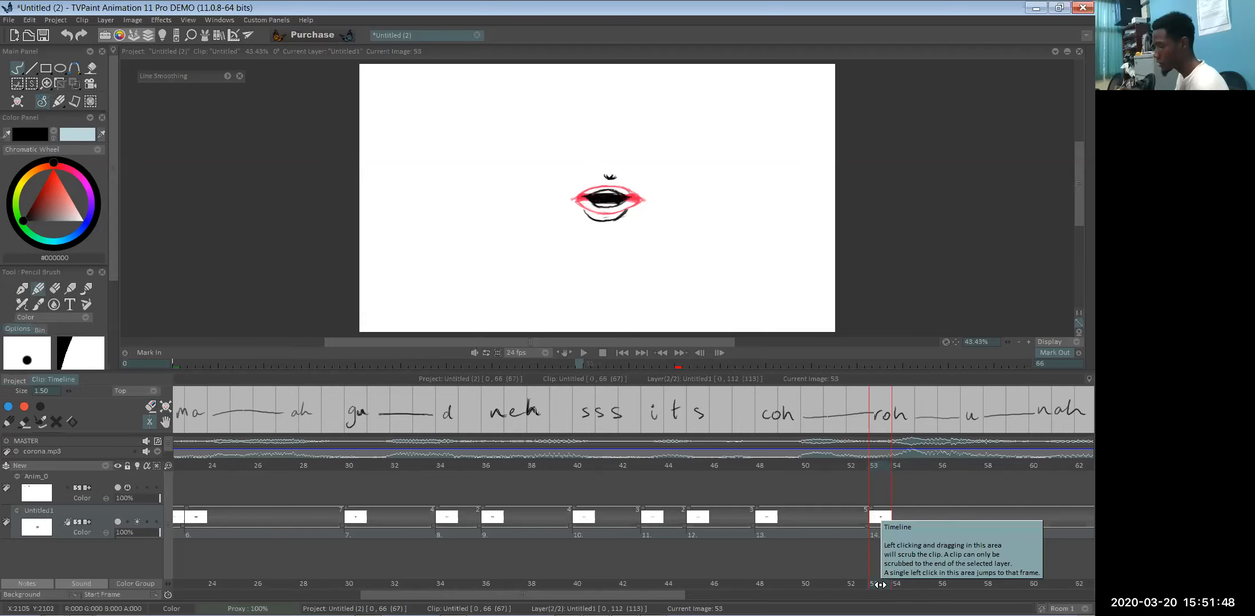
left_click(897, 585)
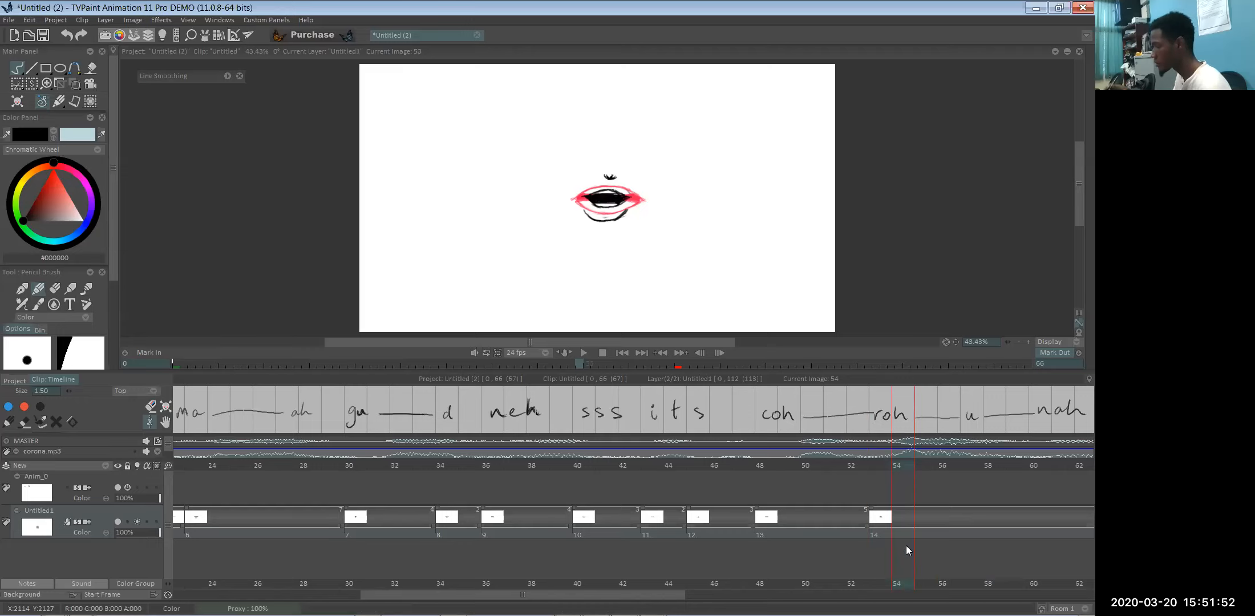
key("Left")
key("e")
left_click_drag(610, 175, 609, 159)
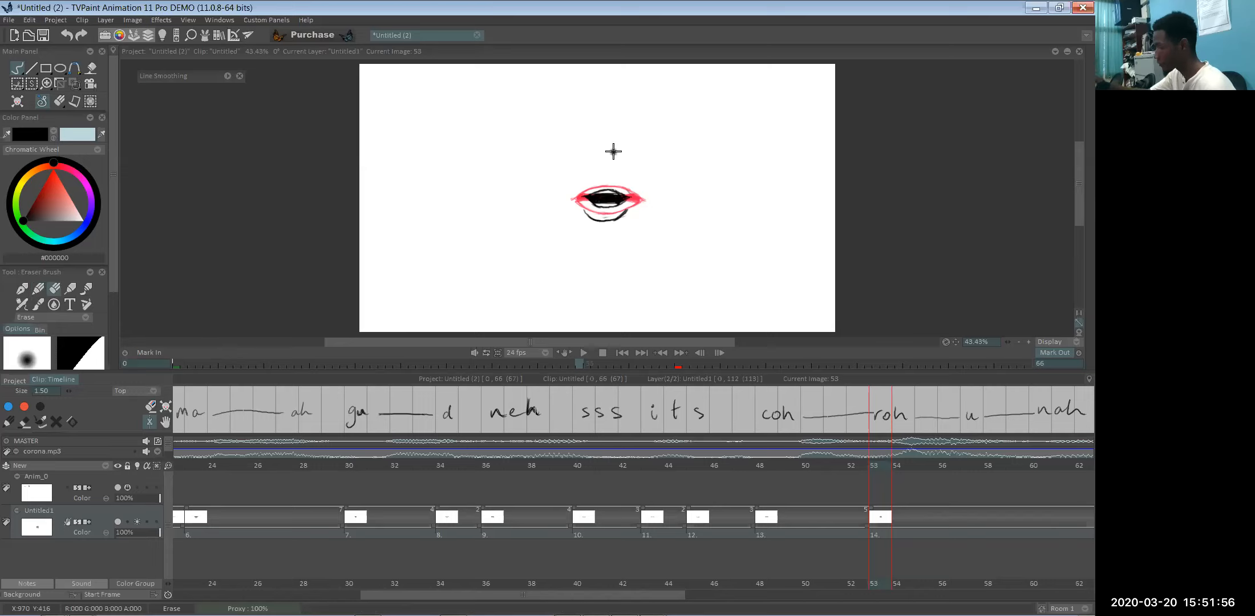
key("e")
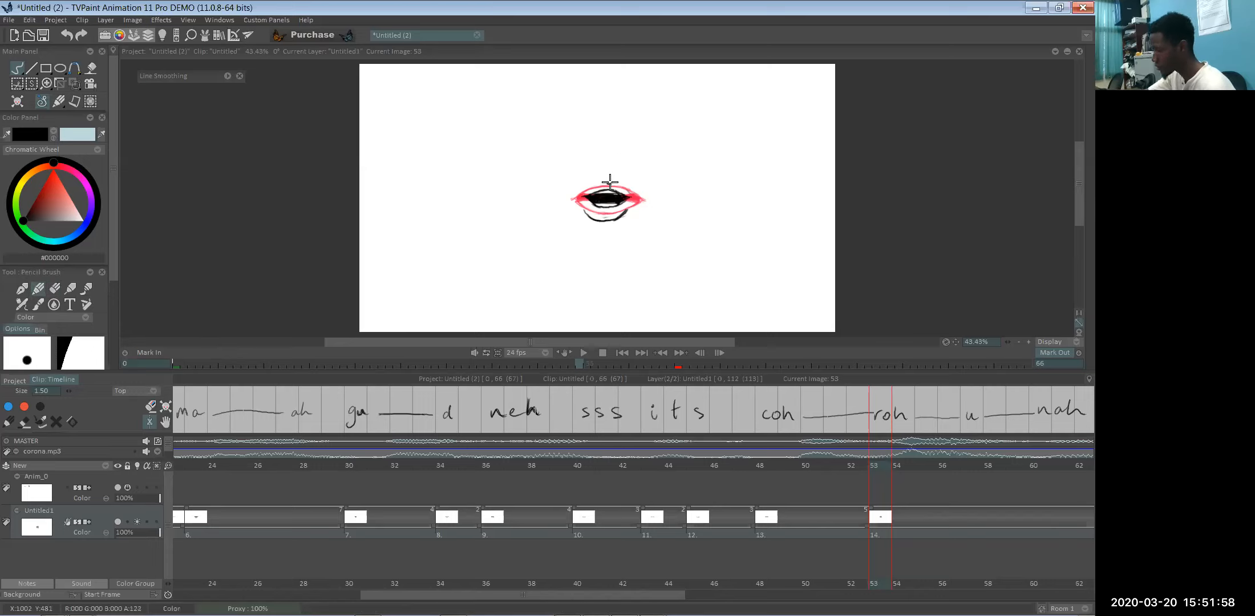
- Add a blank drawing at frame 54 on the mouth layer, directly after the "roh" mouth
key("Right")
key("Right")
key("Right")
key("Right")
key("Left")
key("Left")
key("Left")
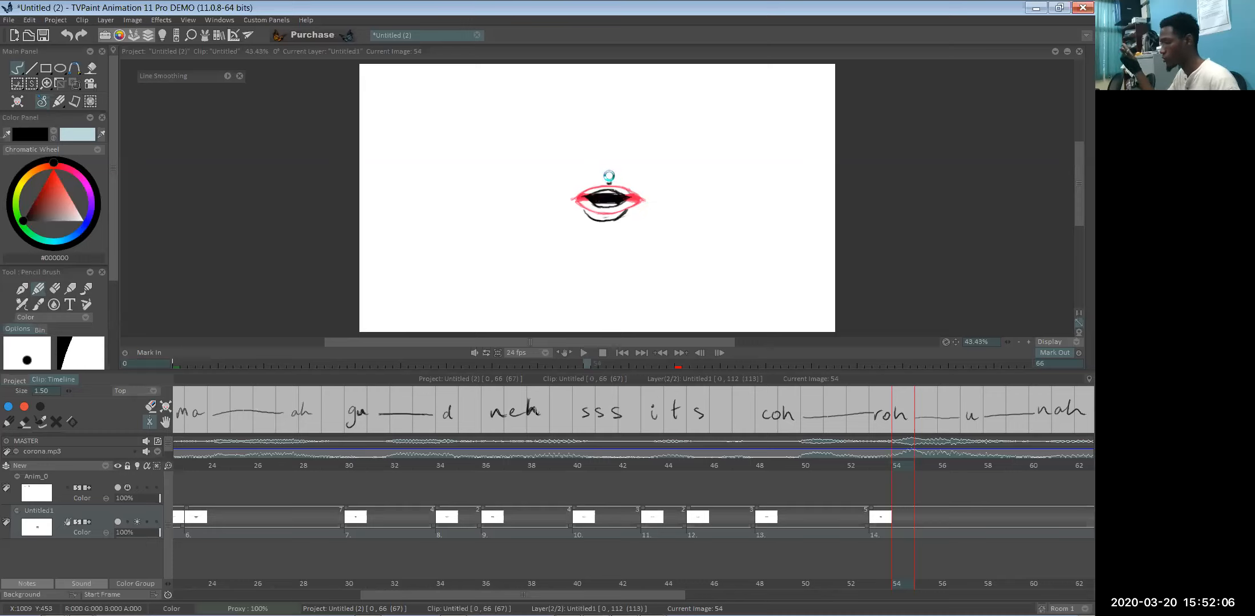
key("shift+k")
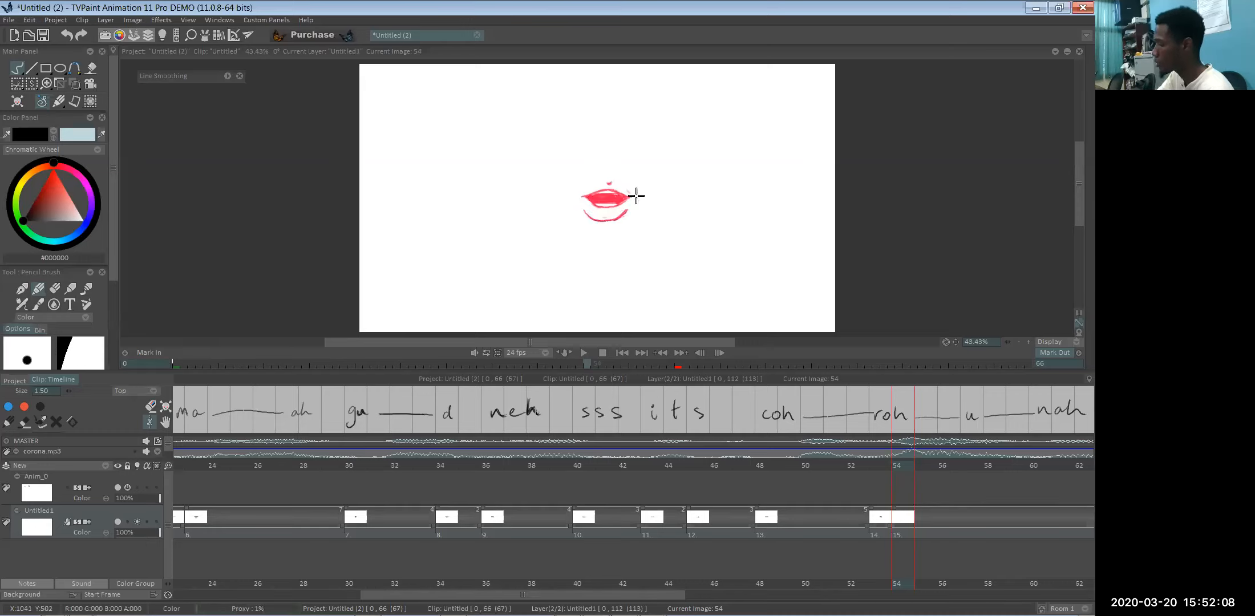
- Sketch a rounder, wider-open mouth outline at frame 54 over the onion skin and fill the opening with black
mouse_move(603, 183)
left_mouse_down()
mouse_move(634, 197)
mouse_move(607, 178)
mouse_move(632, 197)
mouse_move(590, 205)
mouse_move(613, 214)
mouse_move(586, 206)
mouse_move(605, 216)
left_mouse_up()
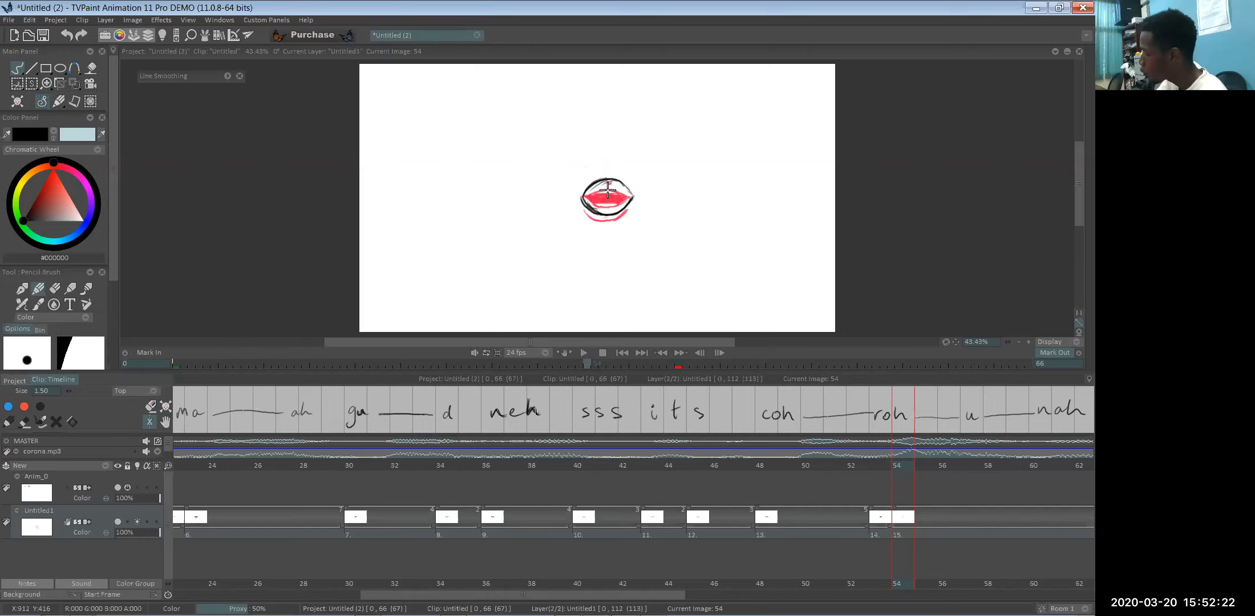
key("e")
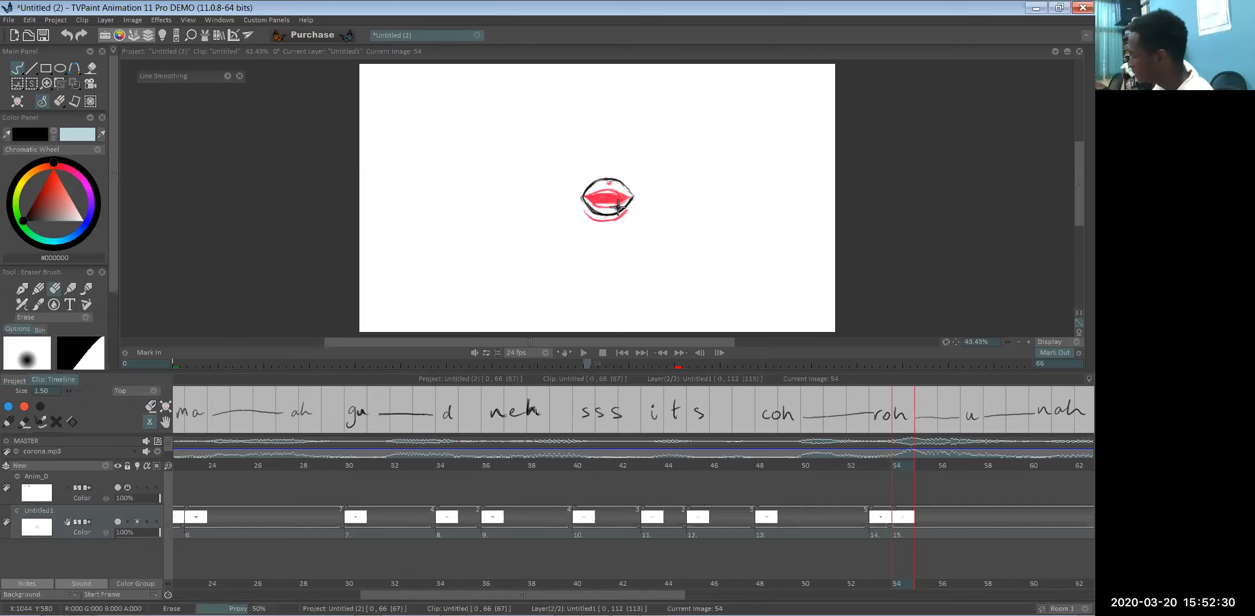
key("e")
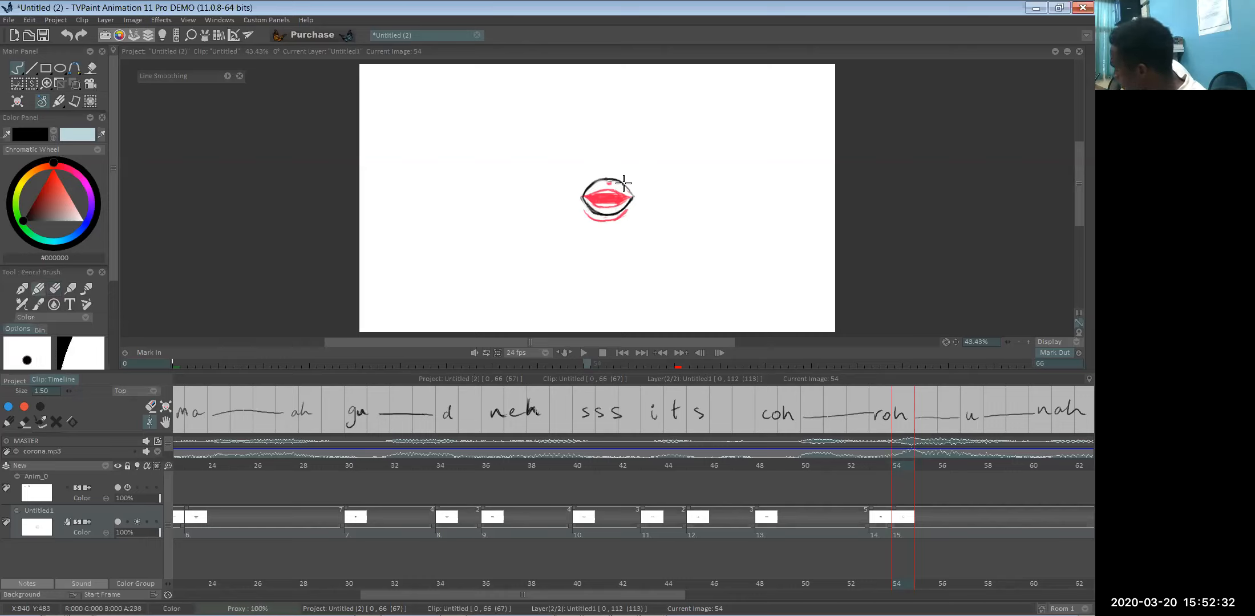
mouse_move(622, 210)
left_mouse_down()
mouse_move(591, 200)
mouse_move(615, 203)
mouse_move(627, 184)
mouse_move(621, 208)
mouse_move(587, 211)
mouse_move(625, 192)
mouse_move(628, 209)
mouse_move(602, 188)
mouse_move(616, 188)
mouse_move(587, 197)
mouse_move(593, 209)
mouse_move(610, 184)
mouse_move(623, 187)
mouse_move(594, 205)
left_mouse_up()
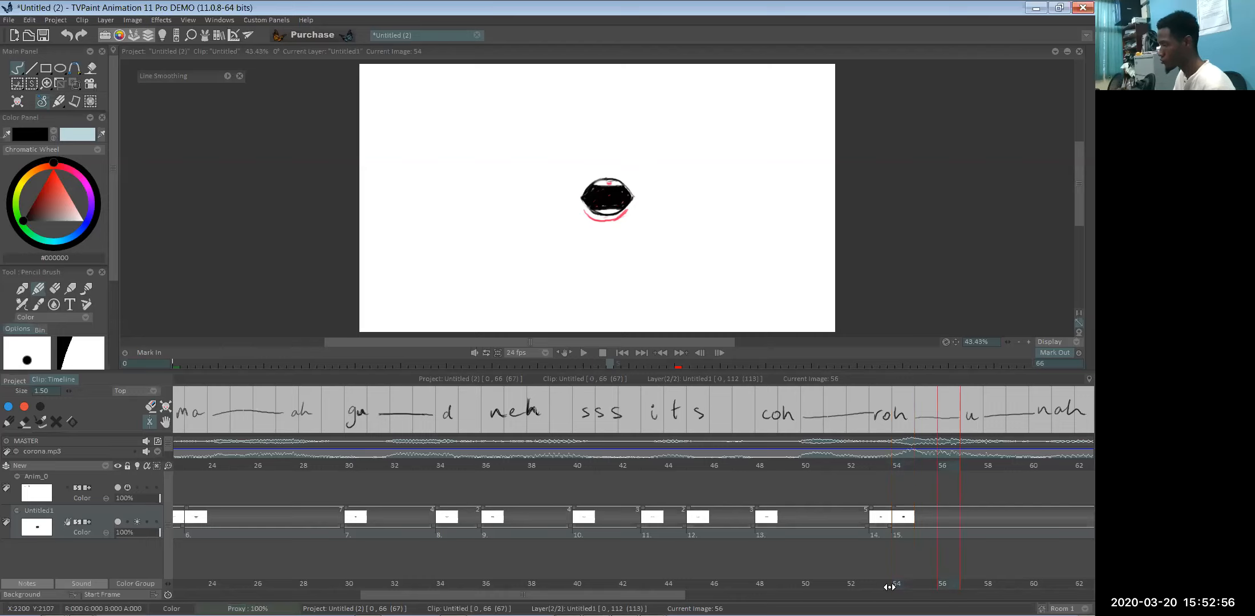
- Scrub the mouth animation up to frame 54, erase that drawing's pointed right mouth corner and redraw it rounder
left_click(666, 584)
mouse_move(619, 589)
left_mouse_down()
mouse_move(969, 584)
mouse_move(873, 582)
mouse_move(940, 587)
left_mouse_up()
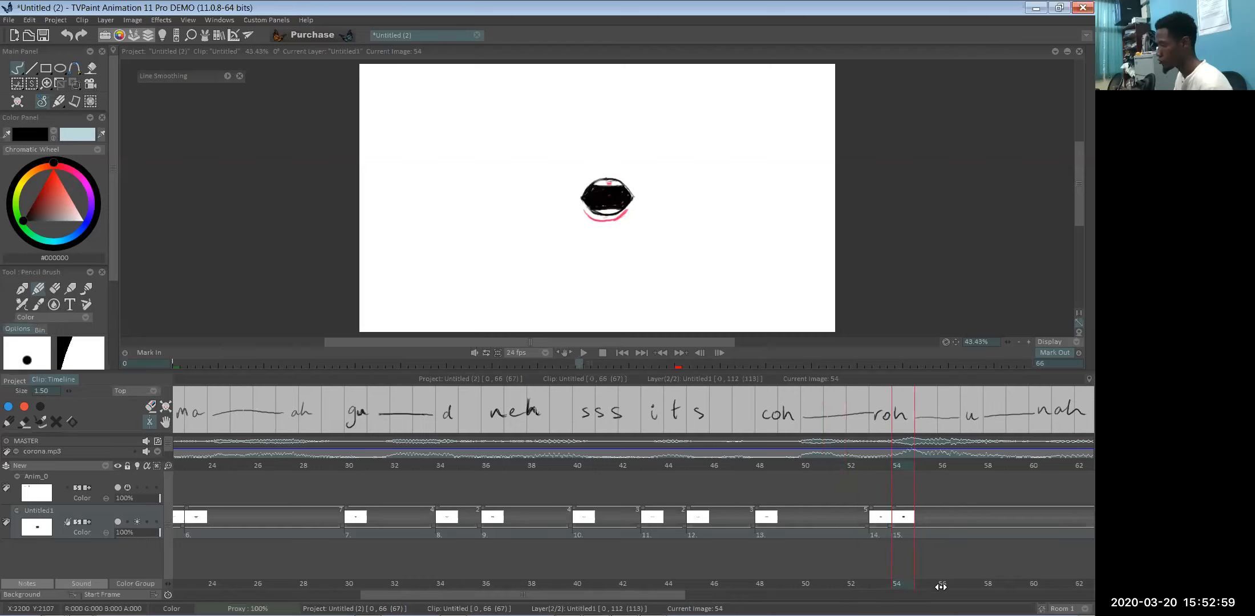
left_click(876, 584)
left_click(904, 583)
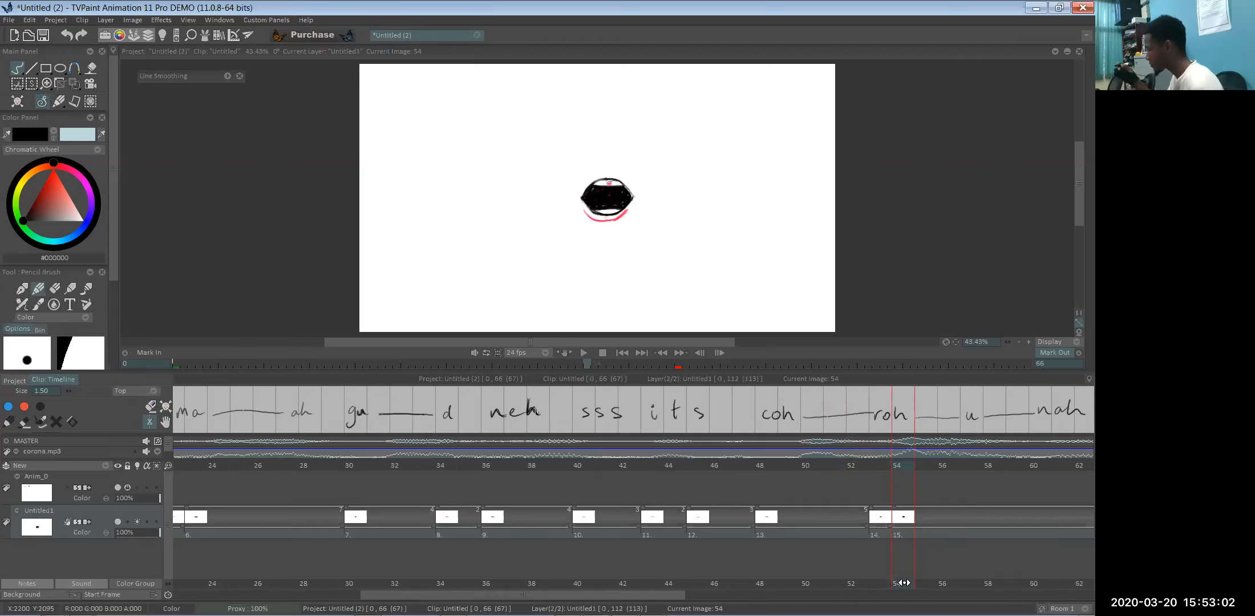
key("n")
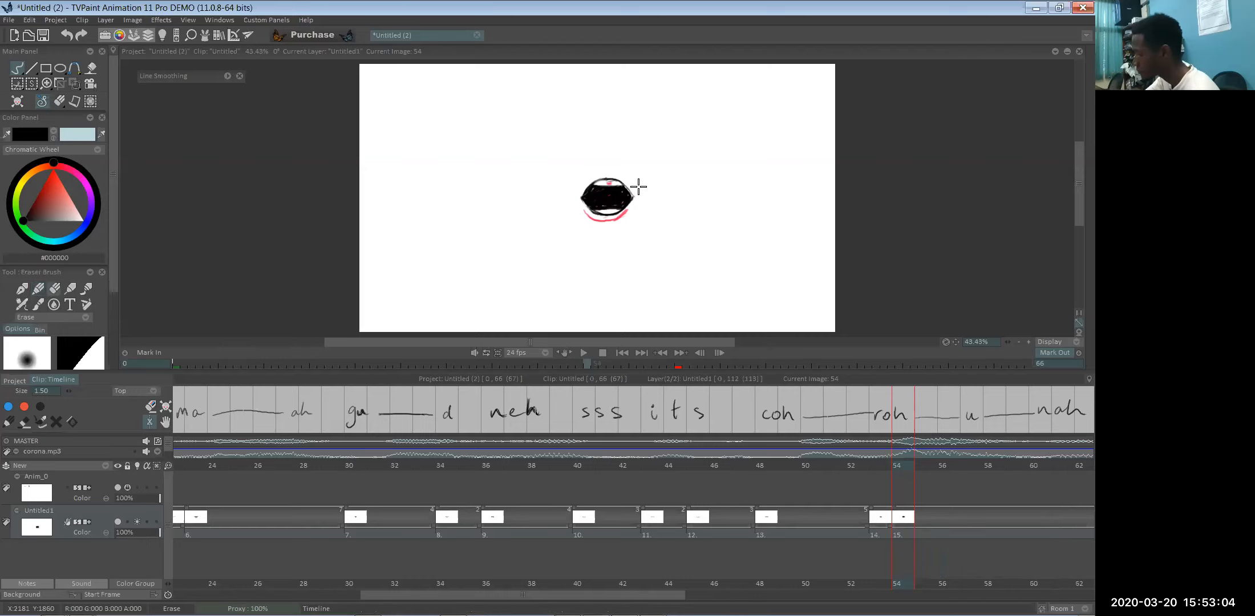
mouse_move(631, 177)
left_mouse_down()
mouse_move(631, 215)
mouse_move(634, 191)
left_mouse_up()
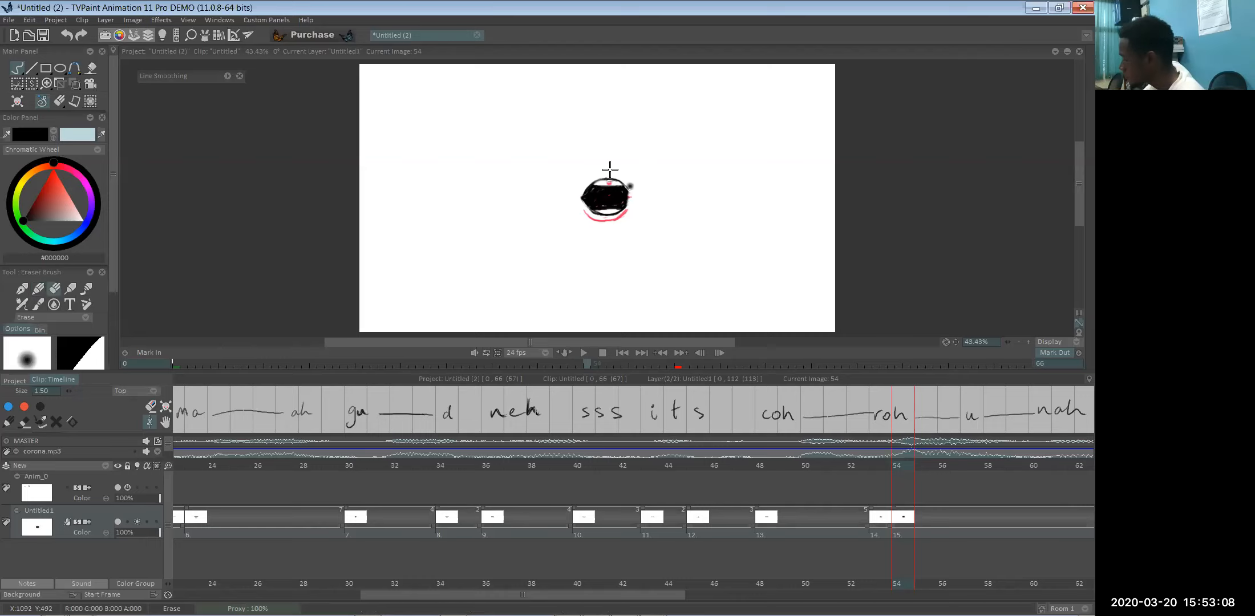
key("n")
left_click_drag(626, 205, 626, 198)
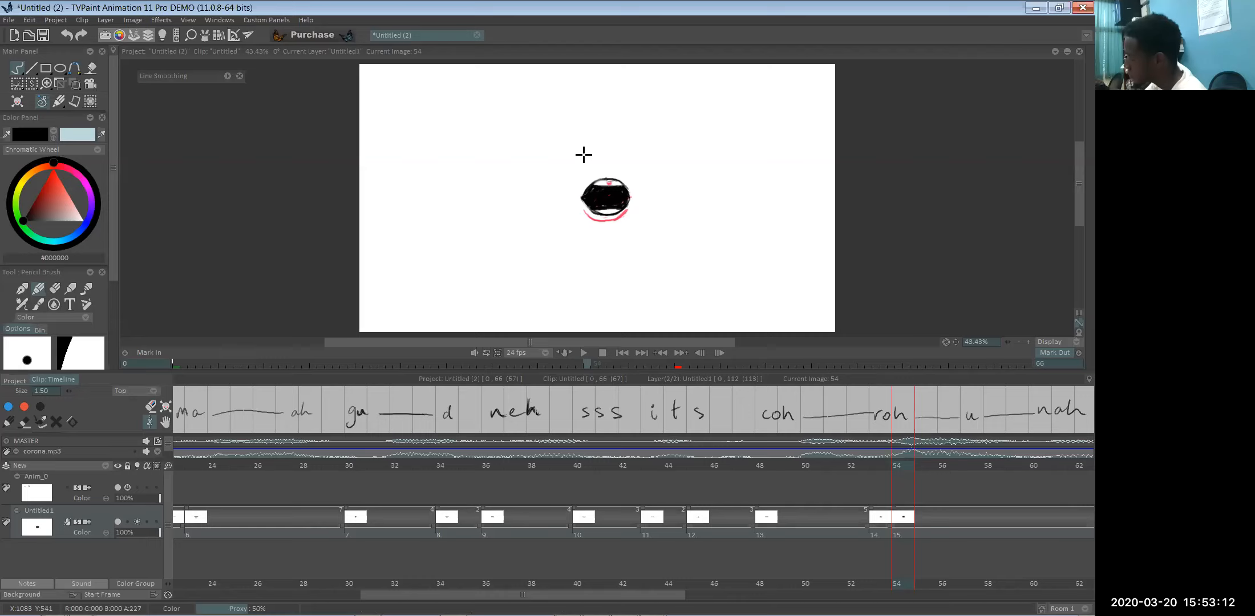
- Redraw the pointed left corner of frame 54's mouth rounder and play the animation from frame 0 to check the lip-sync
key("e")
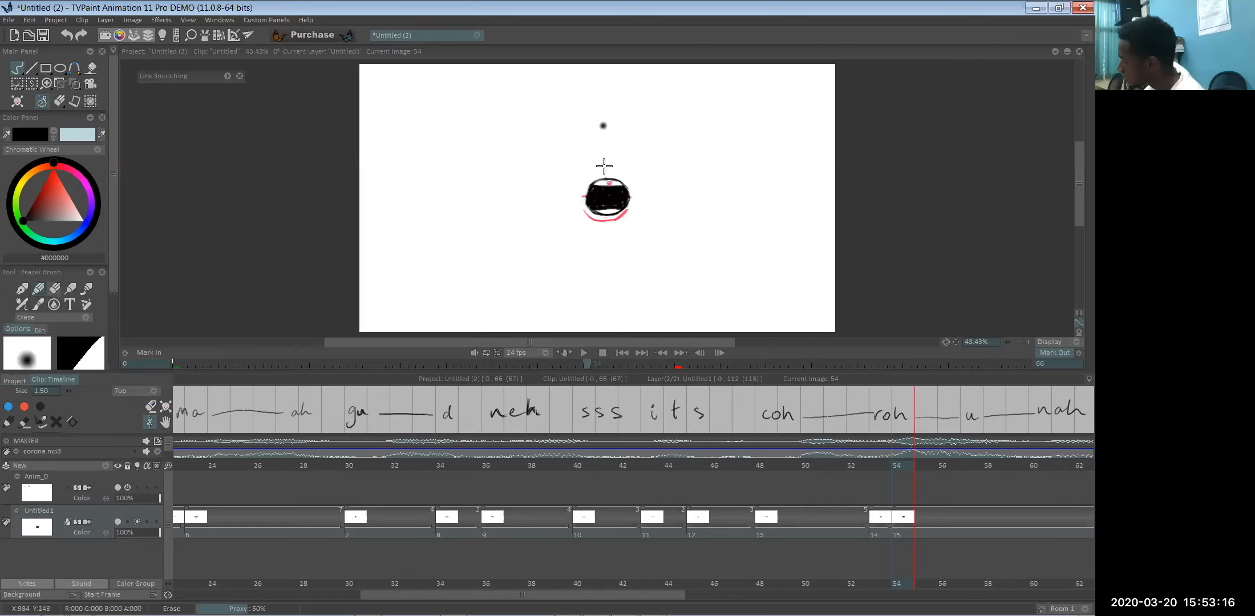
key("e")
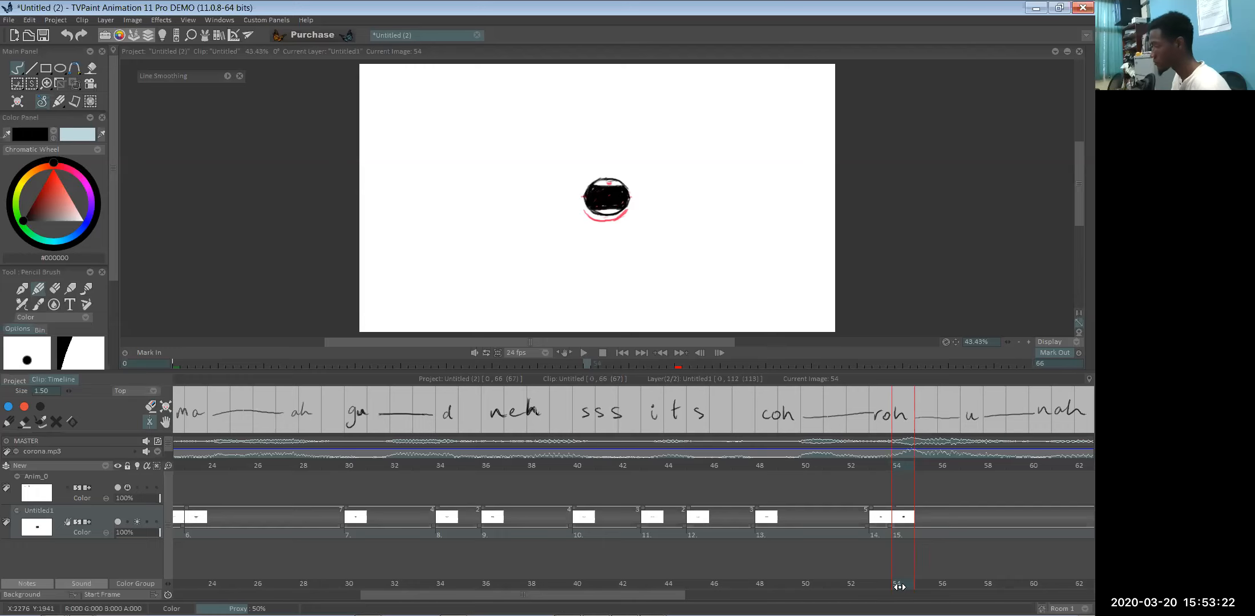
left_click_drag(898, 587, 706, 587)
left_click_drag(489, 593, 124, 595)
left_click(584, 353)
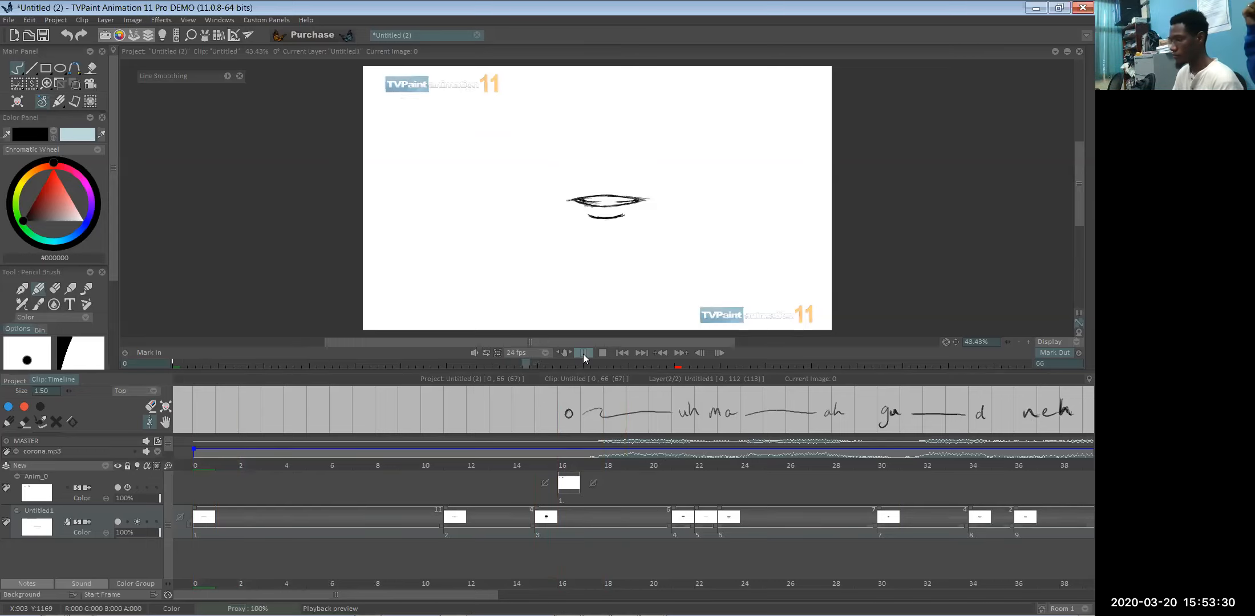
left_click(584, 354)
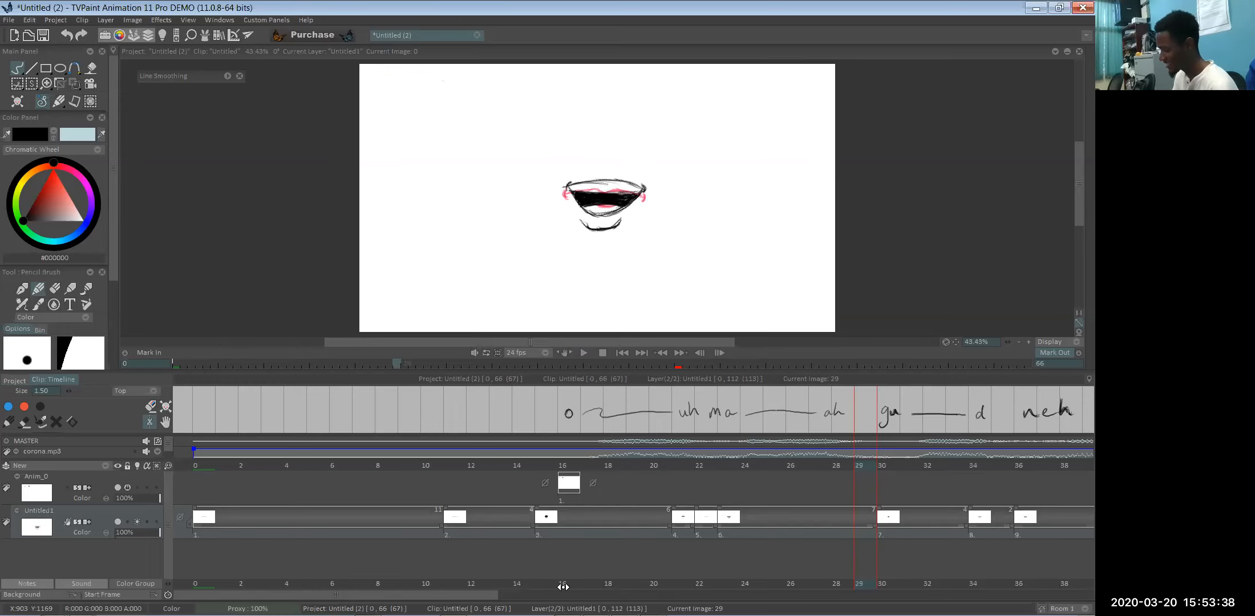
- Scrub the mouth animation around the "roh" and "u" notes and stop at frame 57
left_click(885, 595)
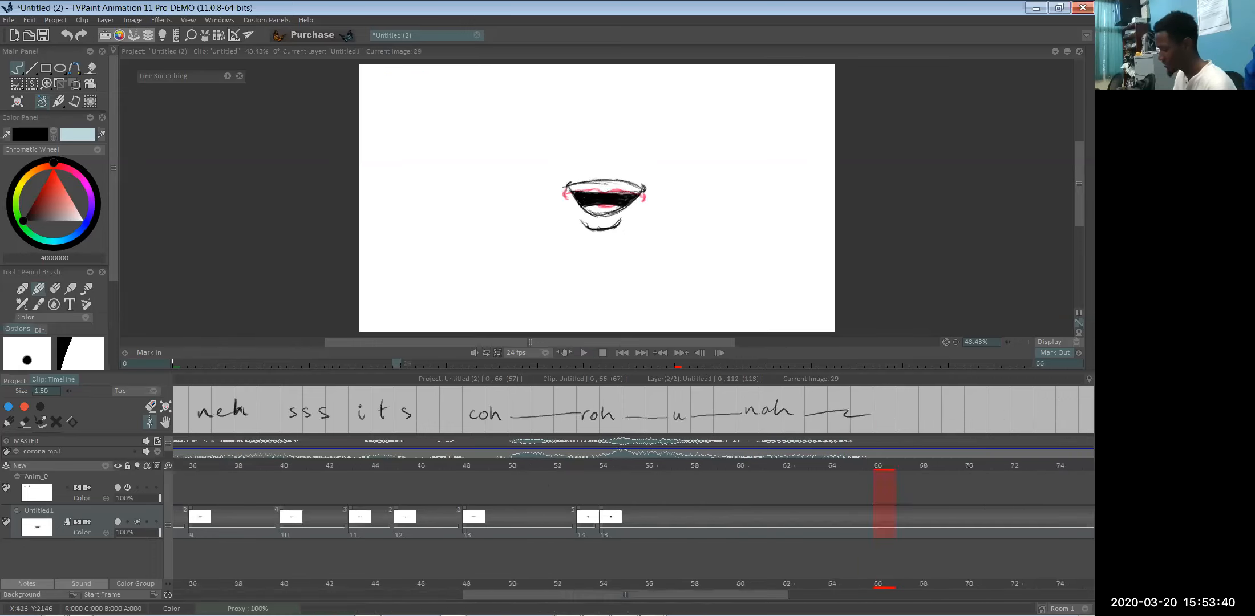
left_click_drag(748, 595, 770, 595)
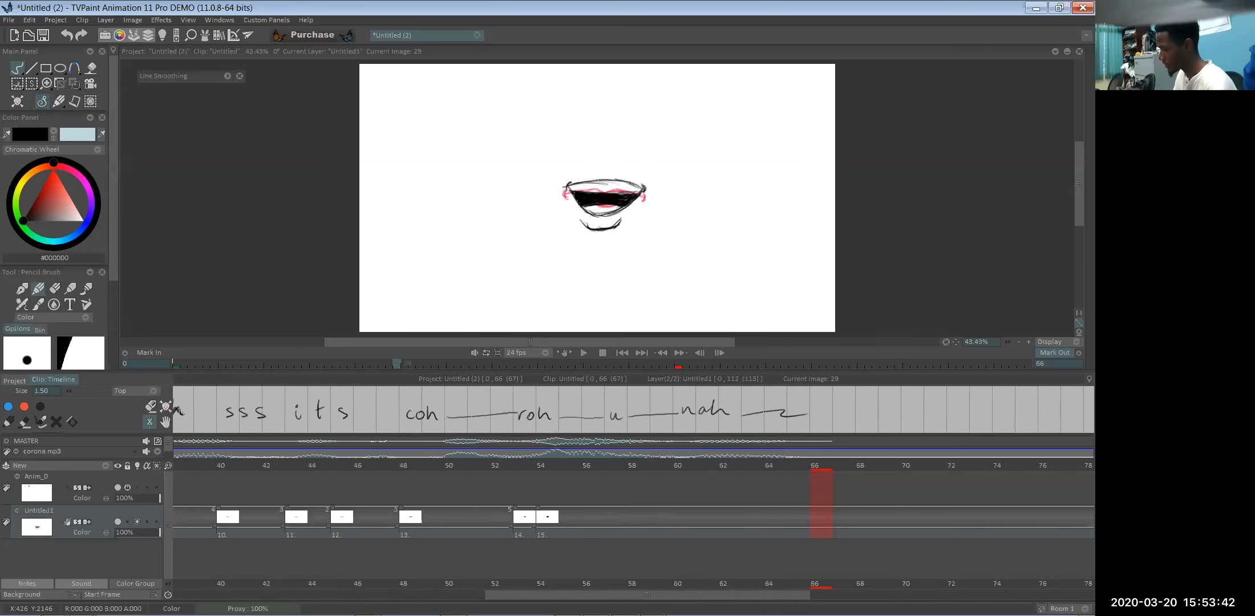
left_click(593, 583)
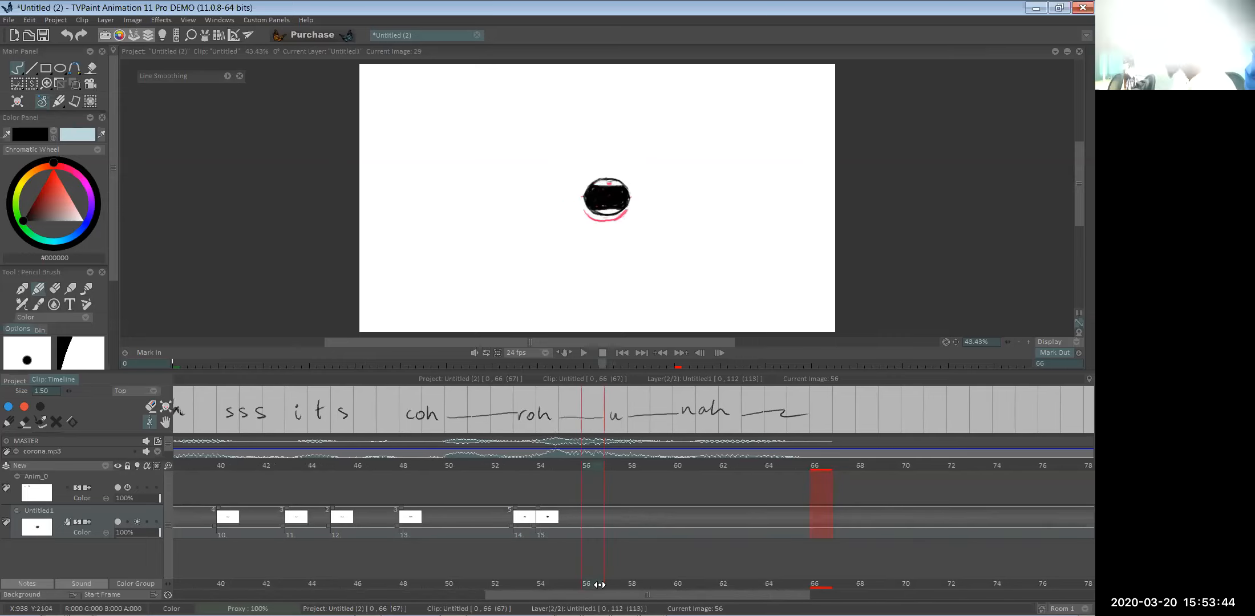
left_click(613, 584)
left_click(478, 584)
left_click(608, 584)
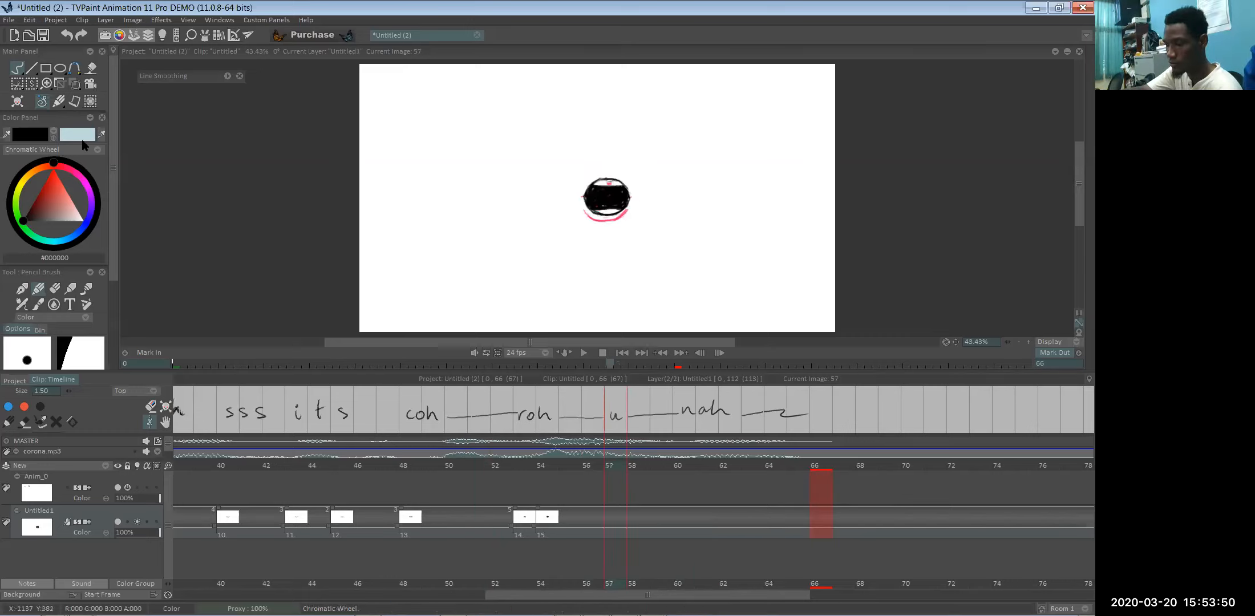
left_click(103, 100)
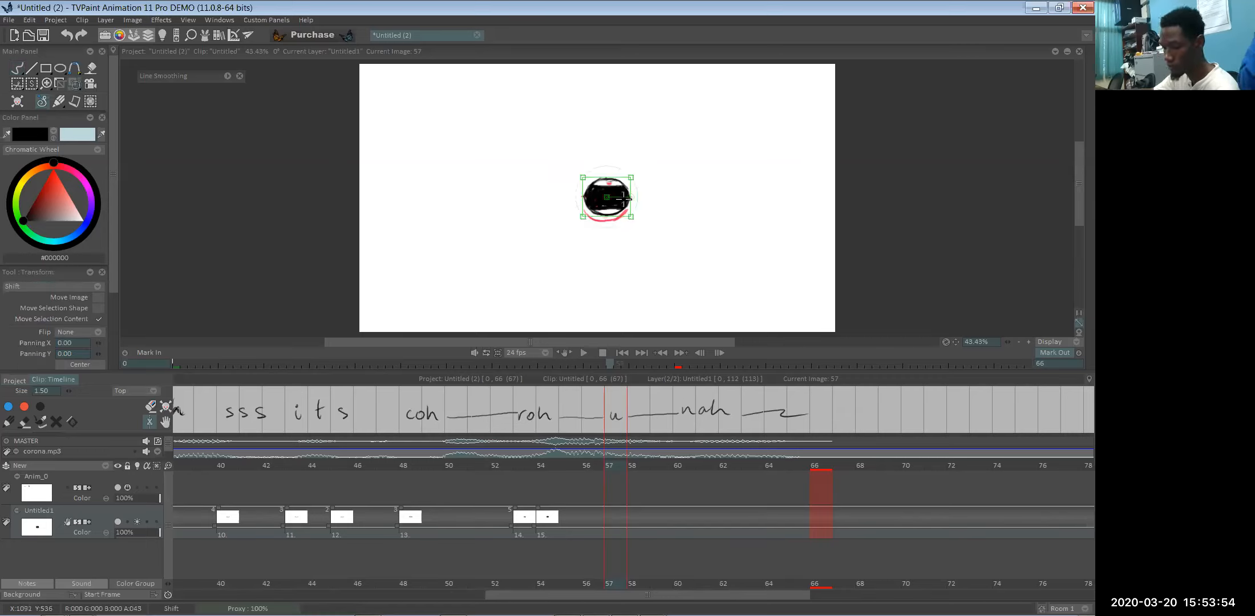
scroll(109, 278, "down", 4)
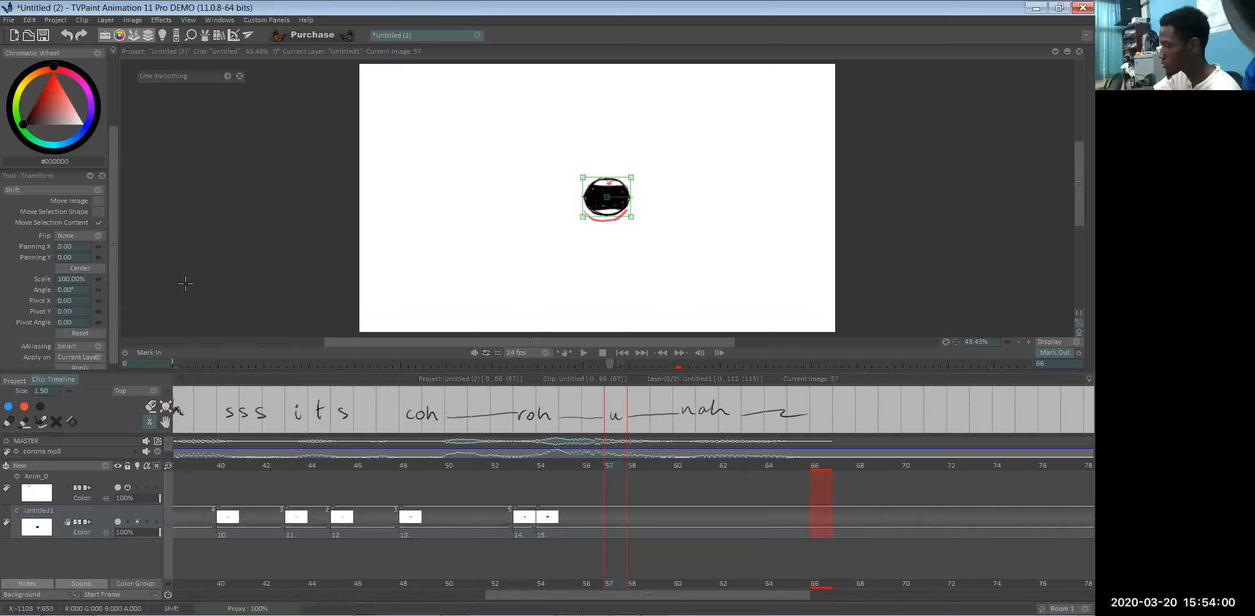
left_click_drag(633, 195, 629, 191)
key("Return")
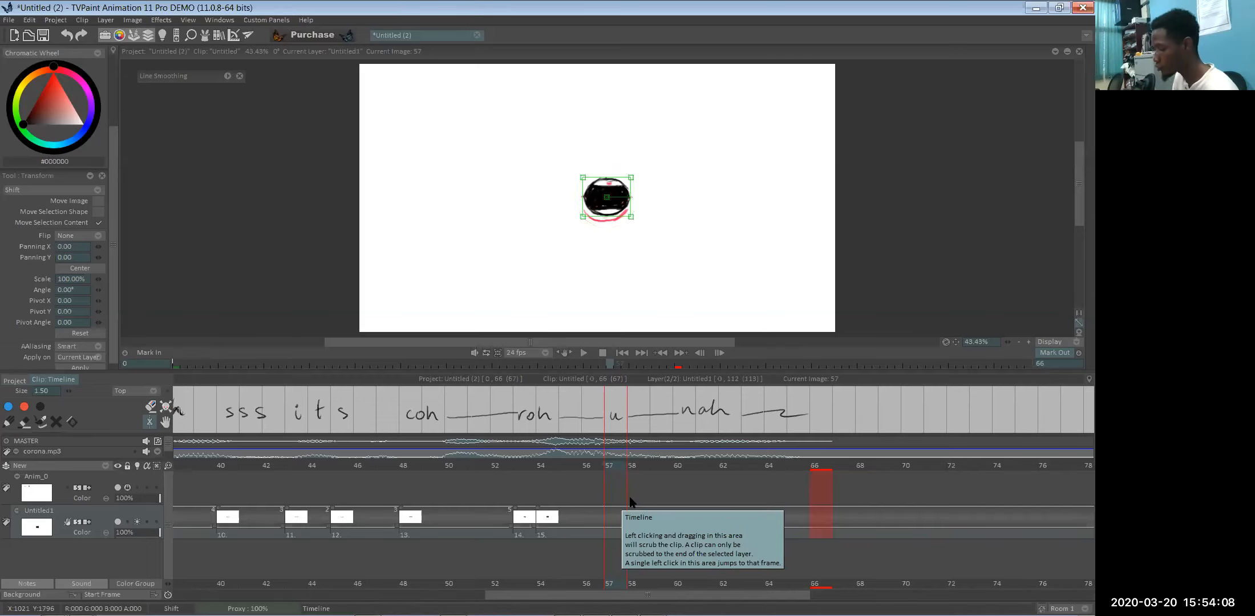
- Pick up the small open "gu" mouth drawing at frame 30 as a custom brush
scroll(633, 502, "left", 5)
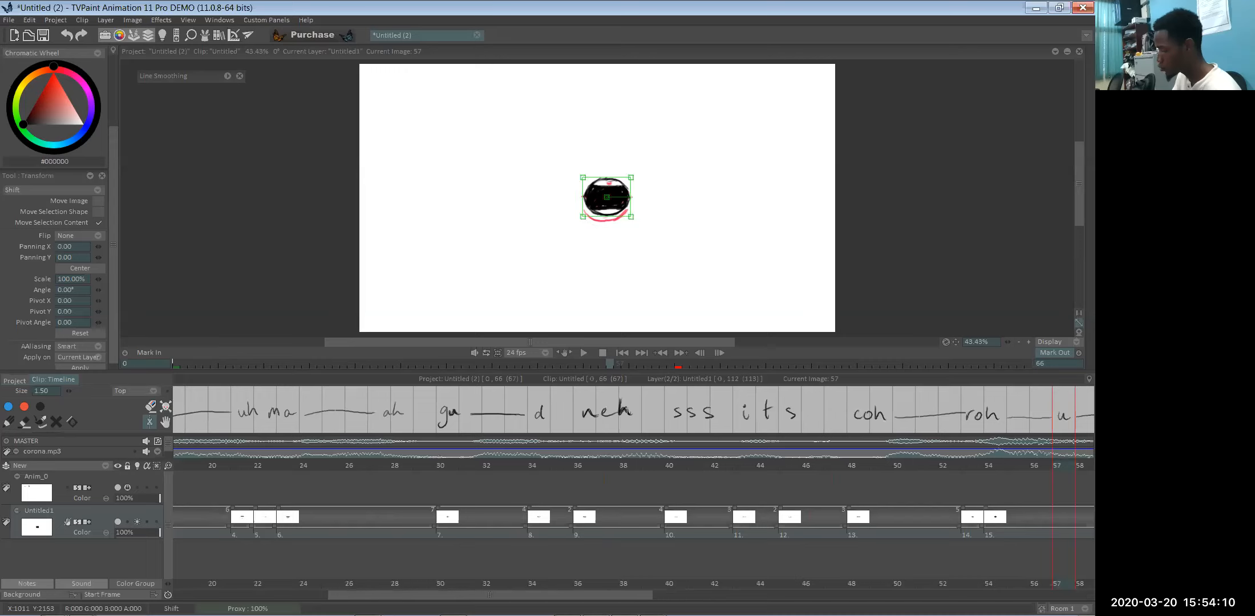
left_click_drag(447, 595, 445, 595)
left_click(456, 538)
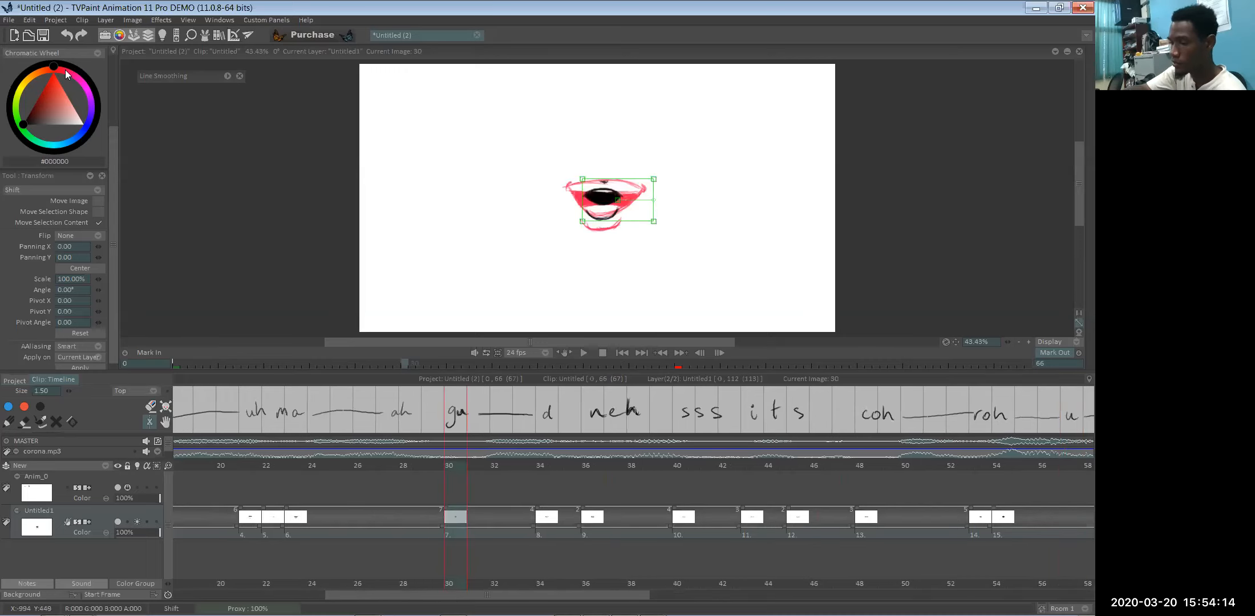
scroll(65, 70, "up", 3)
left_click(31, 84)
left_click_drag(564, 167, 648, 238)
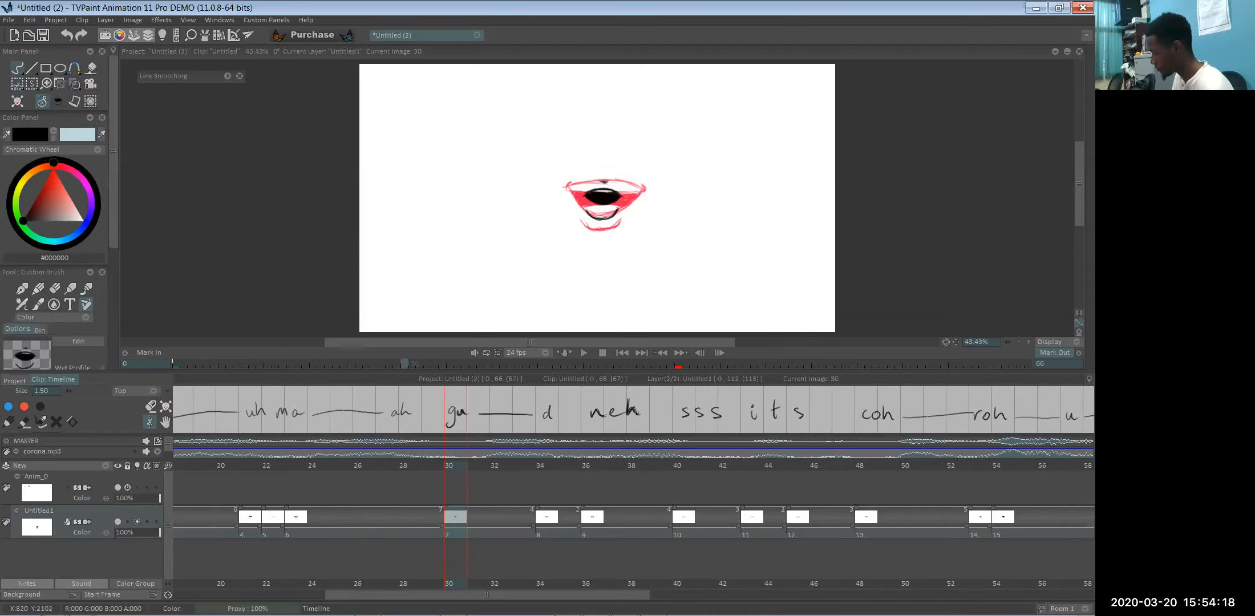
- Stamp the copied "gu" mouth at frame 57 for the "u" sound, aligned over the onion skin of the previous mouth
scroll(634, 491, "right", 2)
scroll(593, 467, "right", 8)
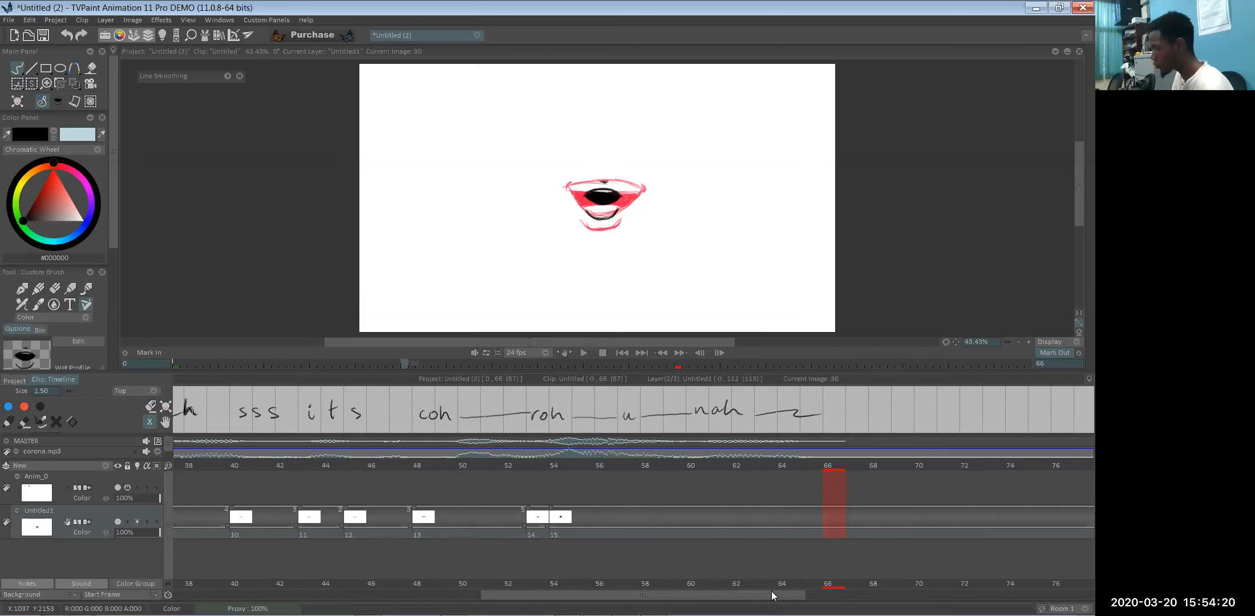
left_click(604, 470)
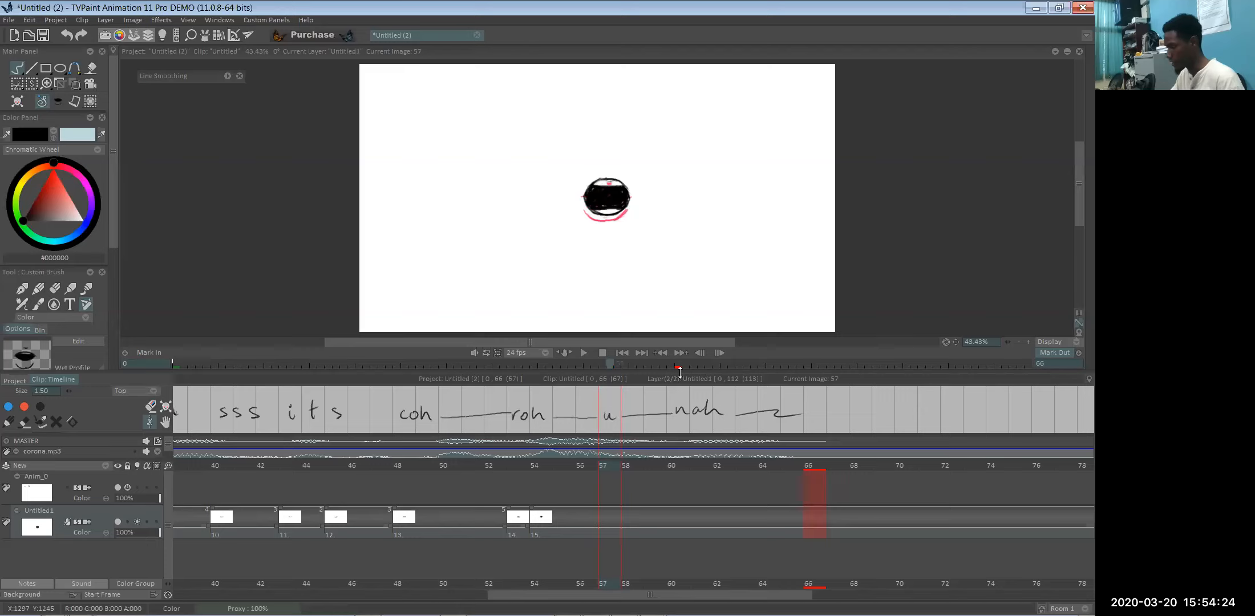
left_click(610, 201)
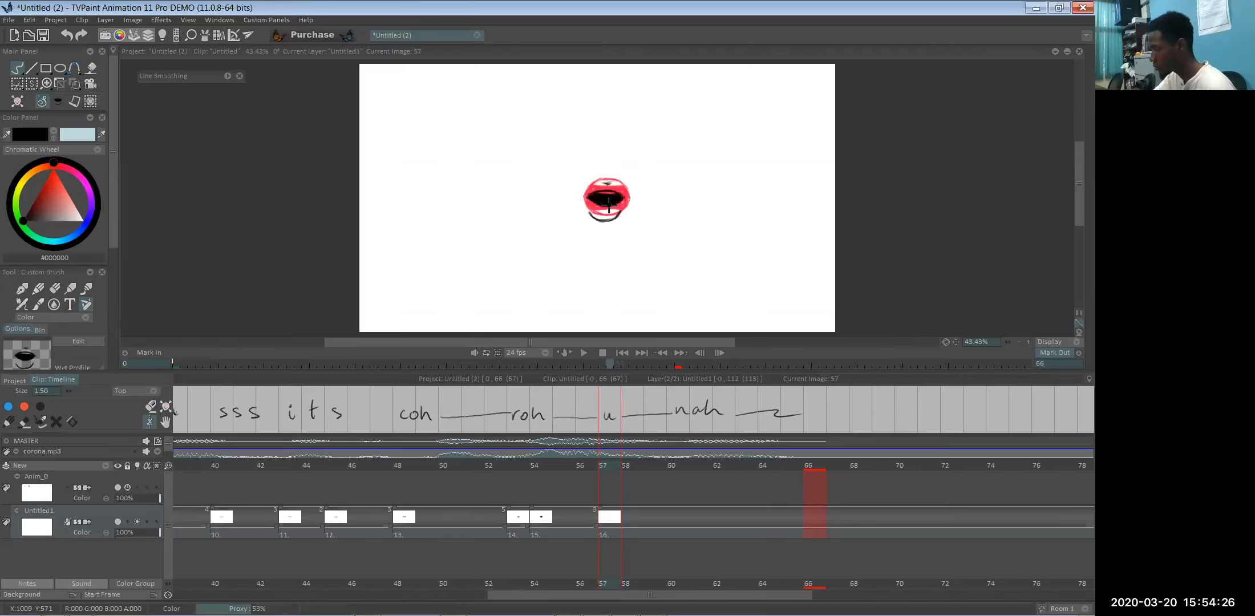
left_click(609, 202)
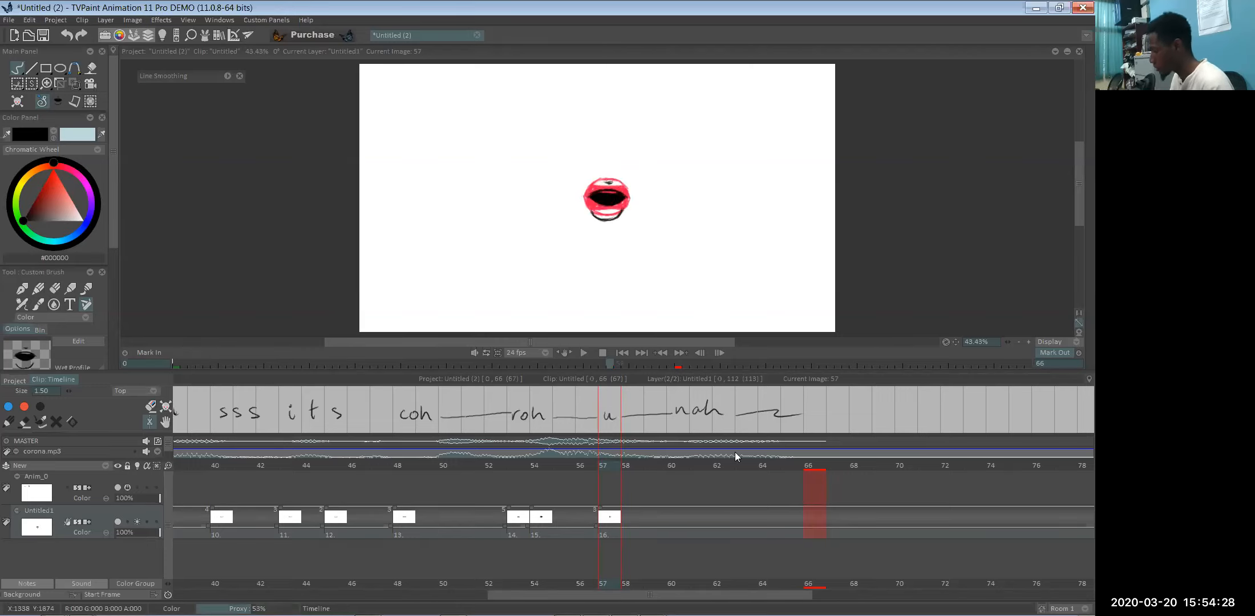
- Add a short curved lower-lip line beneath the round mouth at frame 54, erasing its overlong ends and refining the curve
left_click(539, 516)
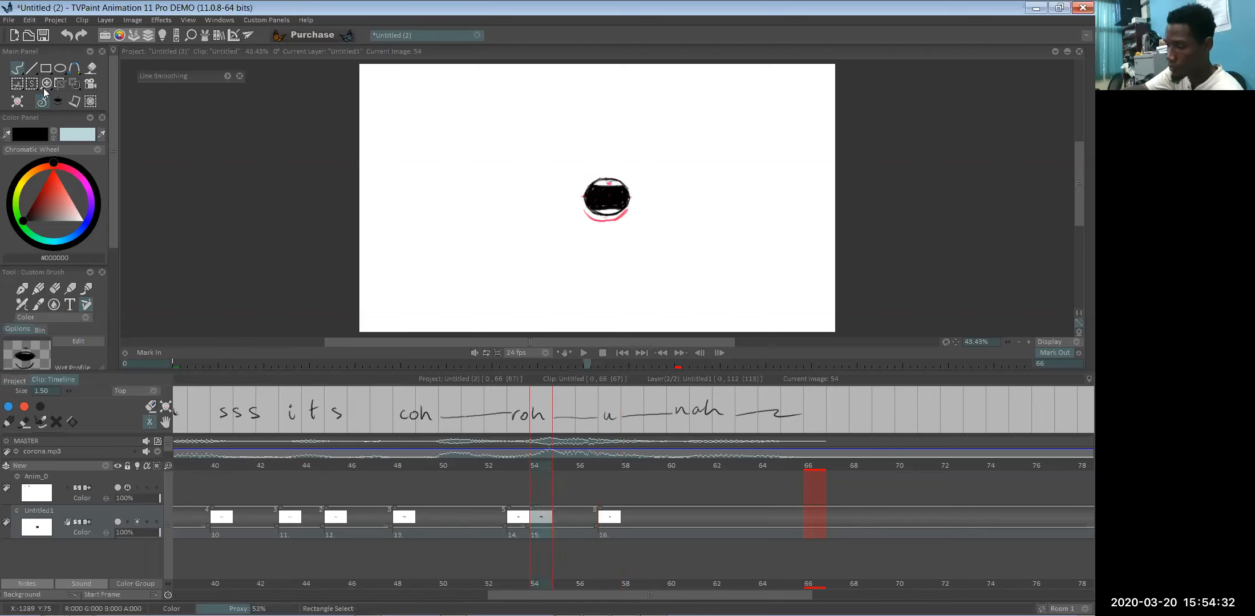
left_click(27, 295)
mouse_move(592, 225)
left_mouse_down()
mouse_move(627, 211)
mouse_move(592, 222)
left_mouse_up()
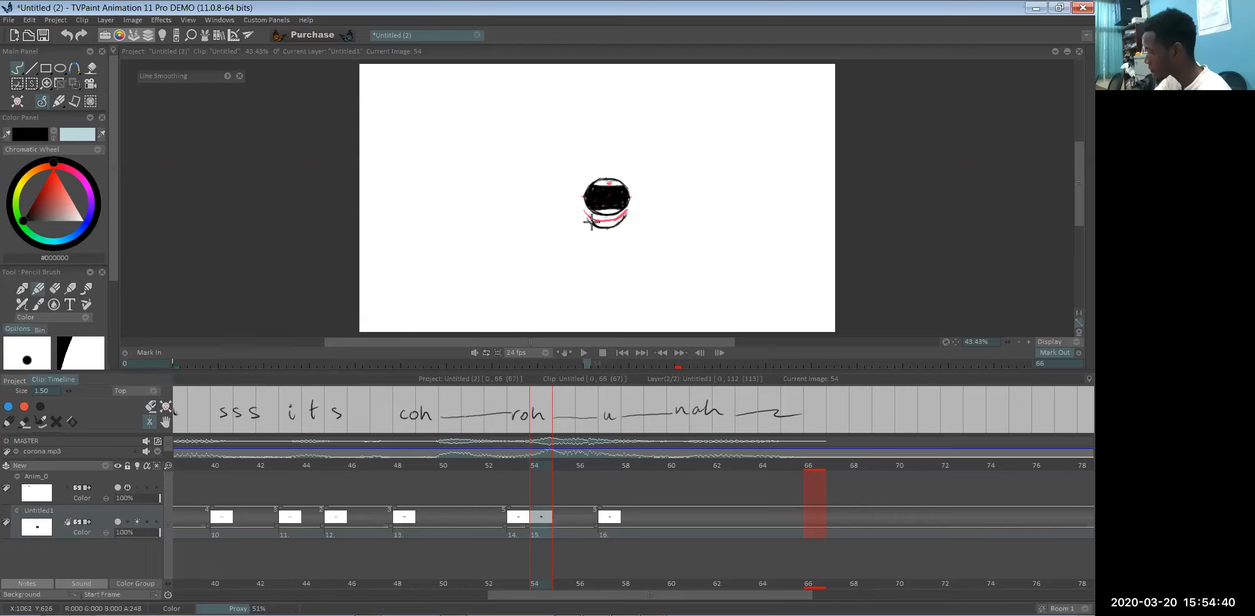
key("e")
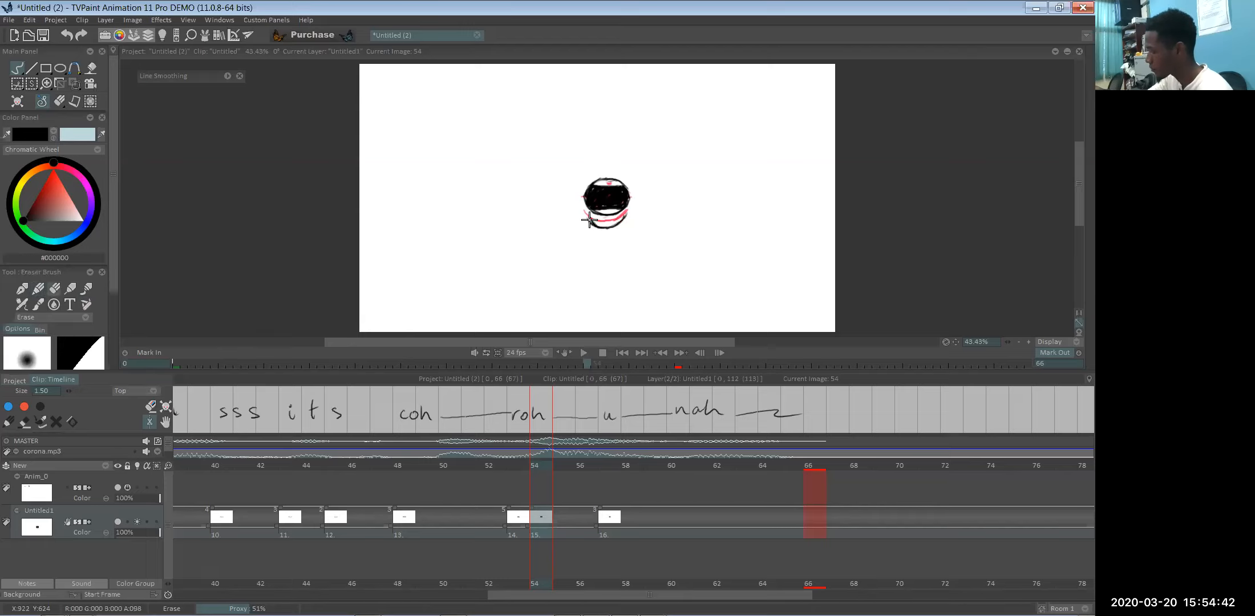
left_click_drag(624, 215, 603, 210)
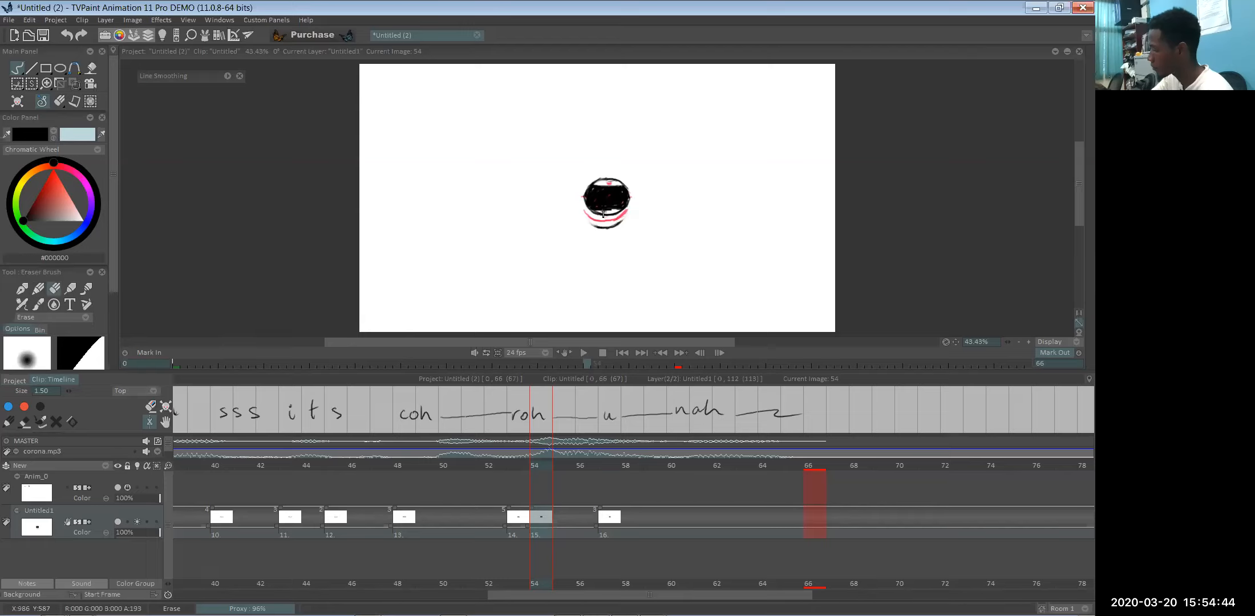
key("e")
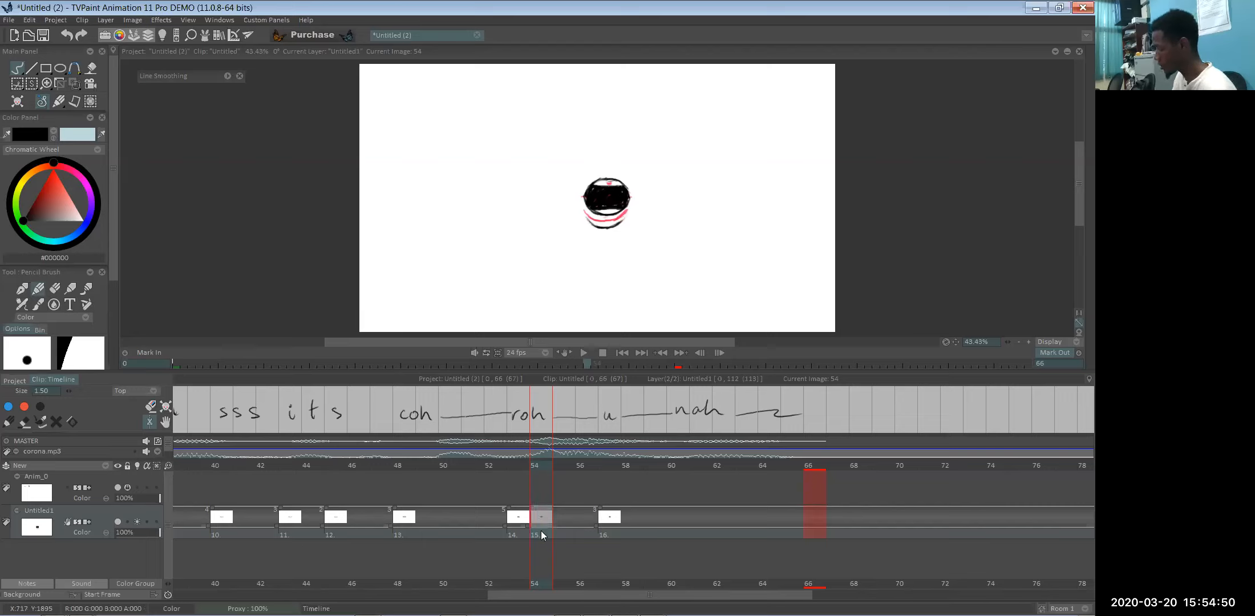
- Add a blank drawing at frame 60 for "nah" and sketch a wide, nearly closed mouth with an upper-lip mark and lower-lip line
left_click(685, 529)
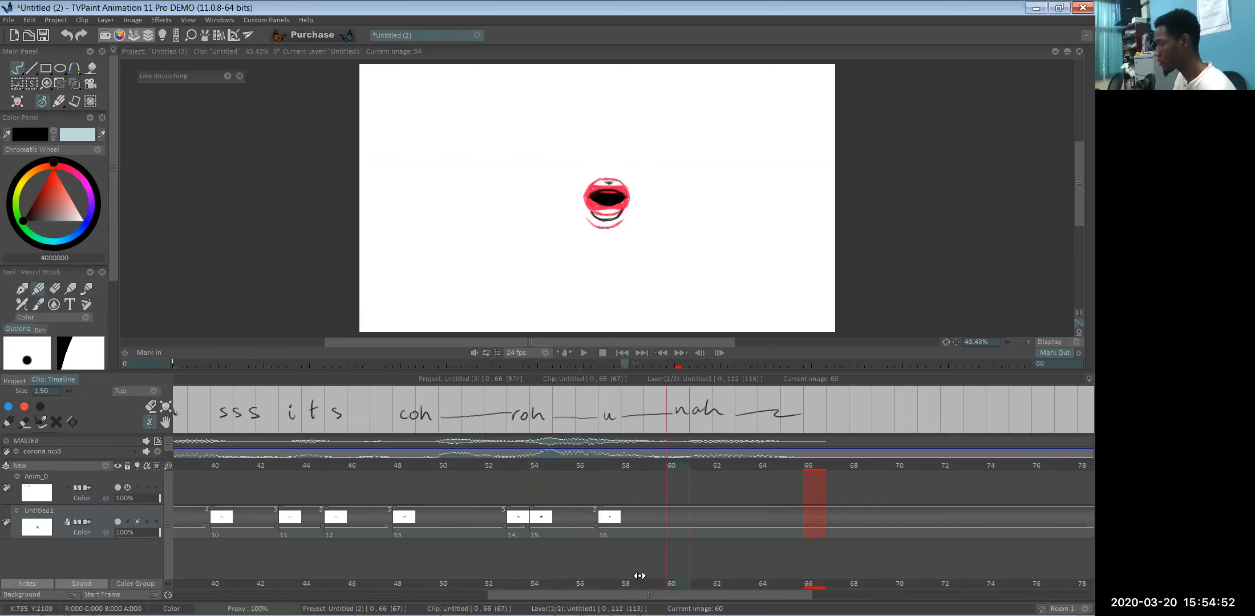
key("Right")
key("Right")
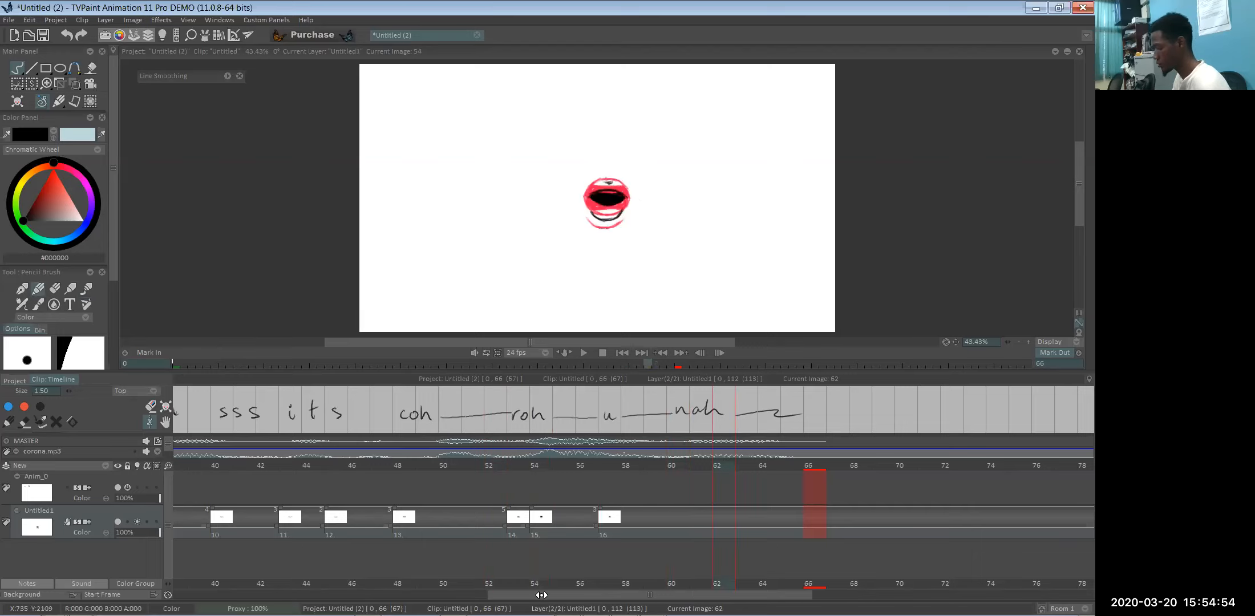
key("Left")
key("Left")
key("Left")
key("Left")
key("Left")
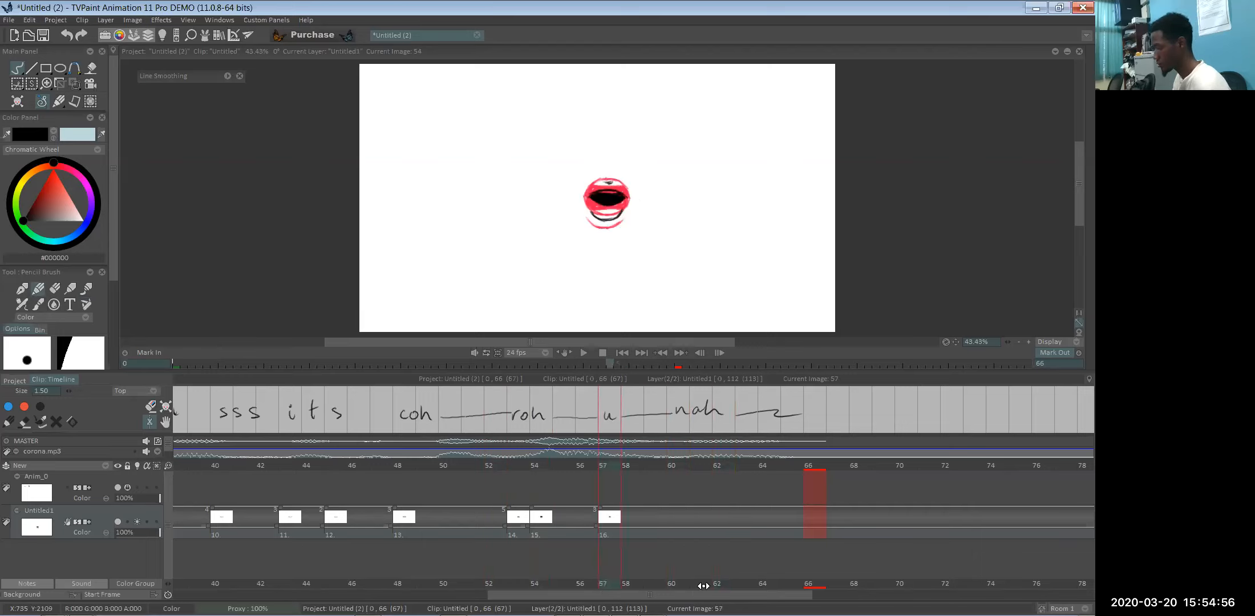
left_click(678, 583)
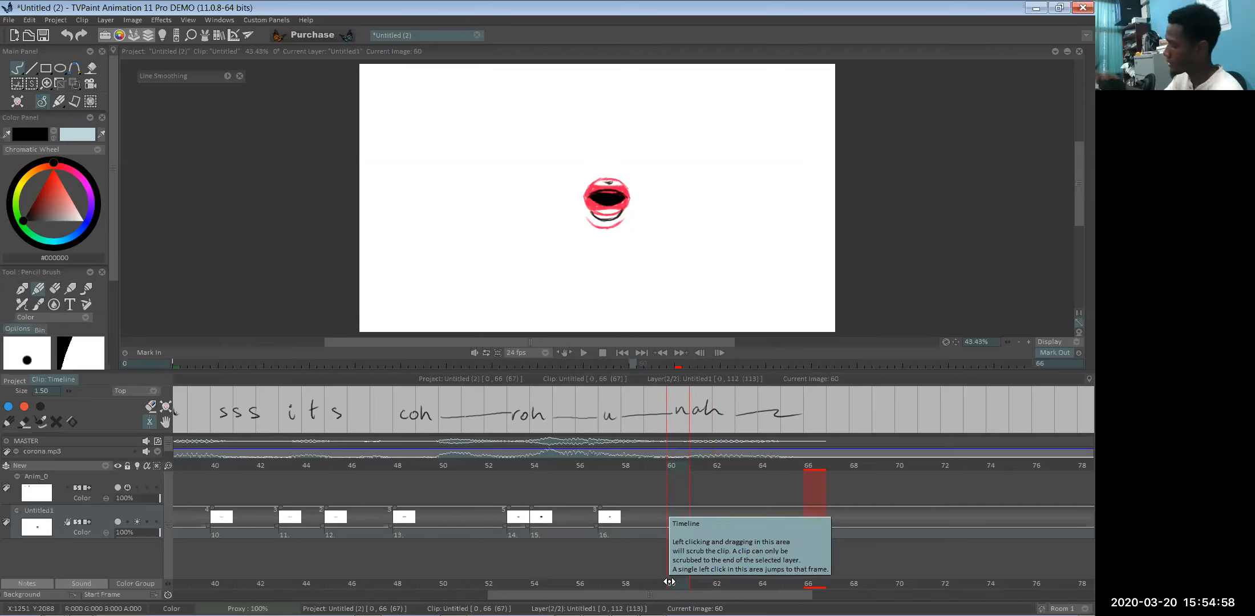
key("Delete")
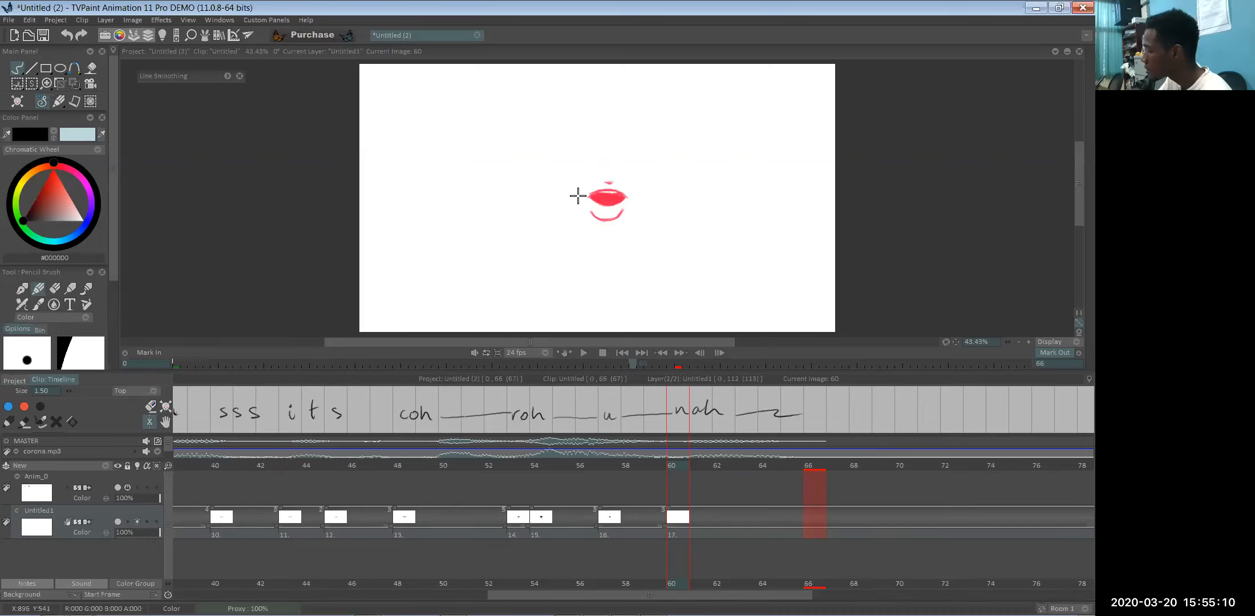
mouse_move(577, 196)
left_mouse_down()
mouse_move(644, 196)
mouse_move(572, 198)
mouse_move(630, 204)
mouse_move(601, 213)
left_mouse_up()
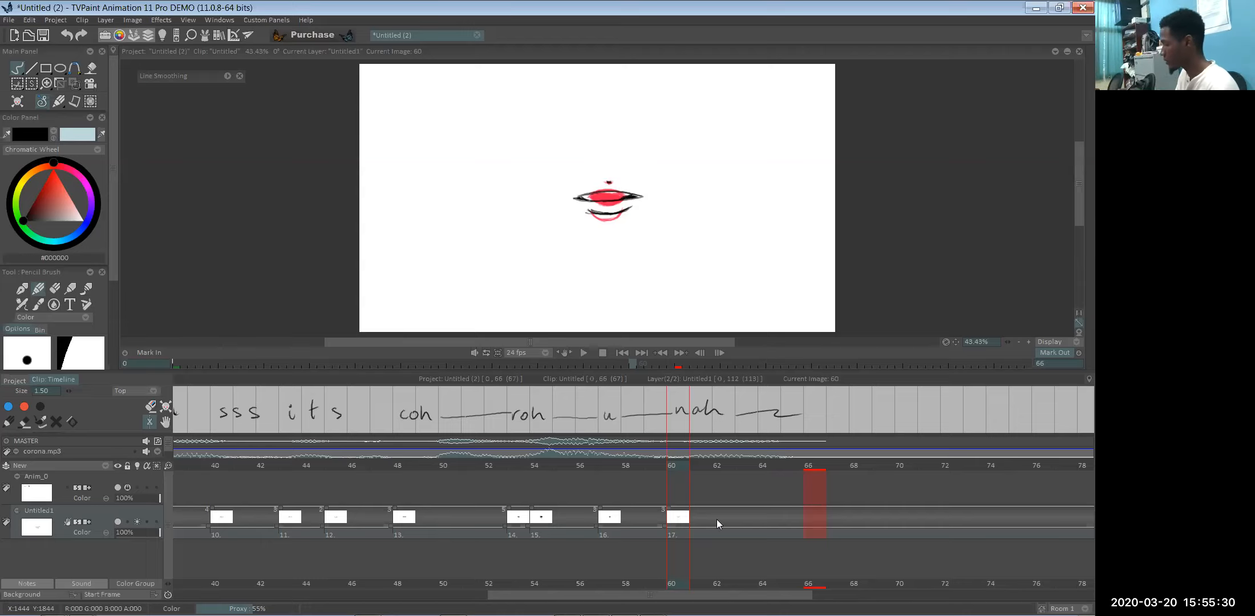
- Add a blank drawing at frame 61 and sketch the mouth corners with a V-shaped lower lip over the onion skin
left_click(700, 535)
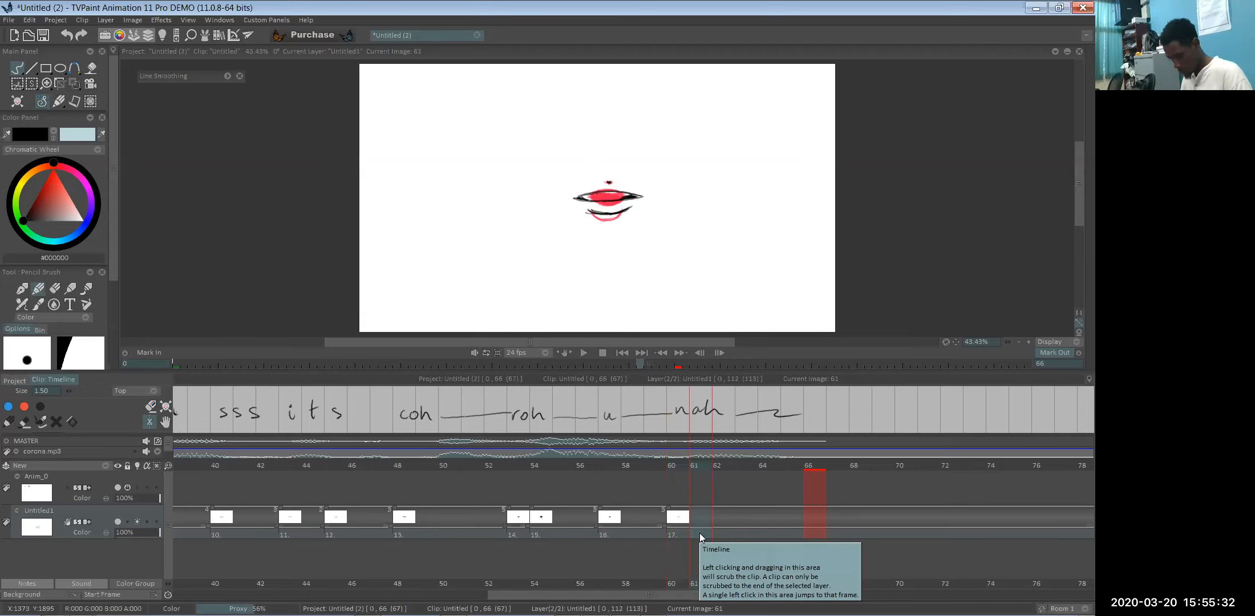
double_click(699, 532)
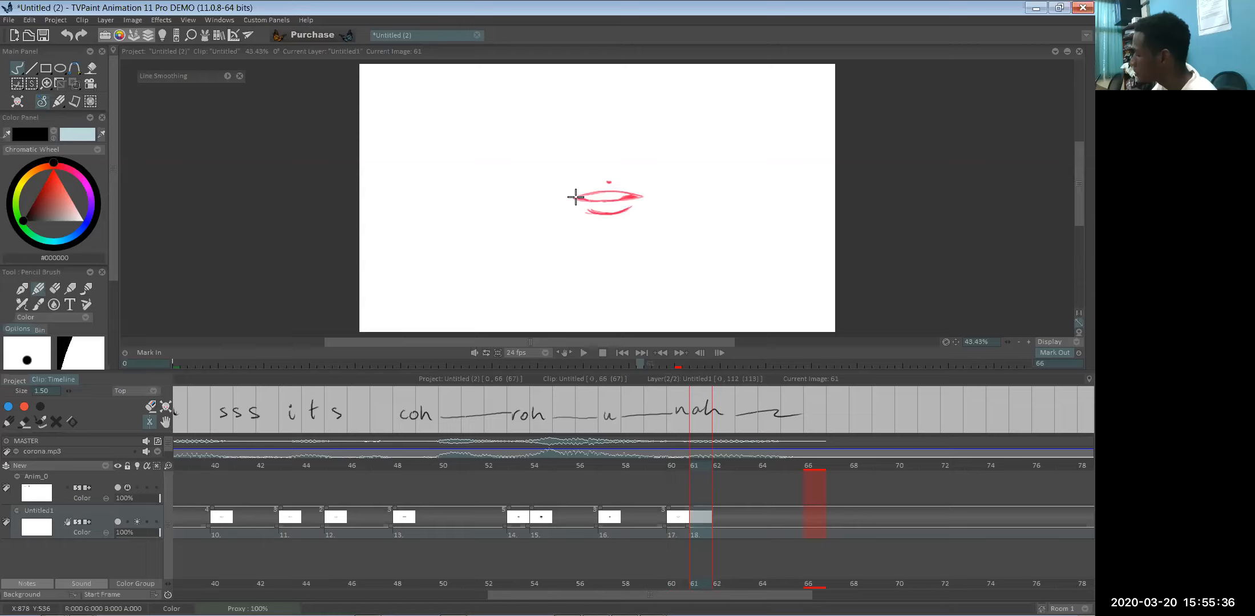
mouse_move(570, 195)
left_mouse_down()
mouse_move(642, 196)
mouse_move(609, 223)
mouse_move(597, 215)
mouse_move(610, 223)
mouse_move(588, 204)
left_mouse_up()
key("e")
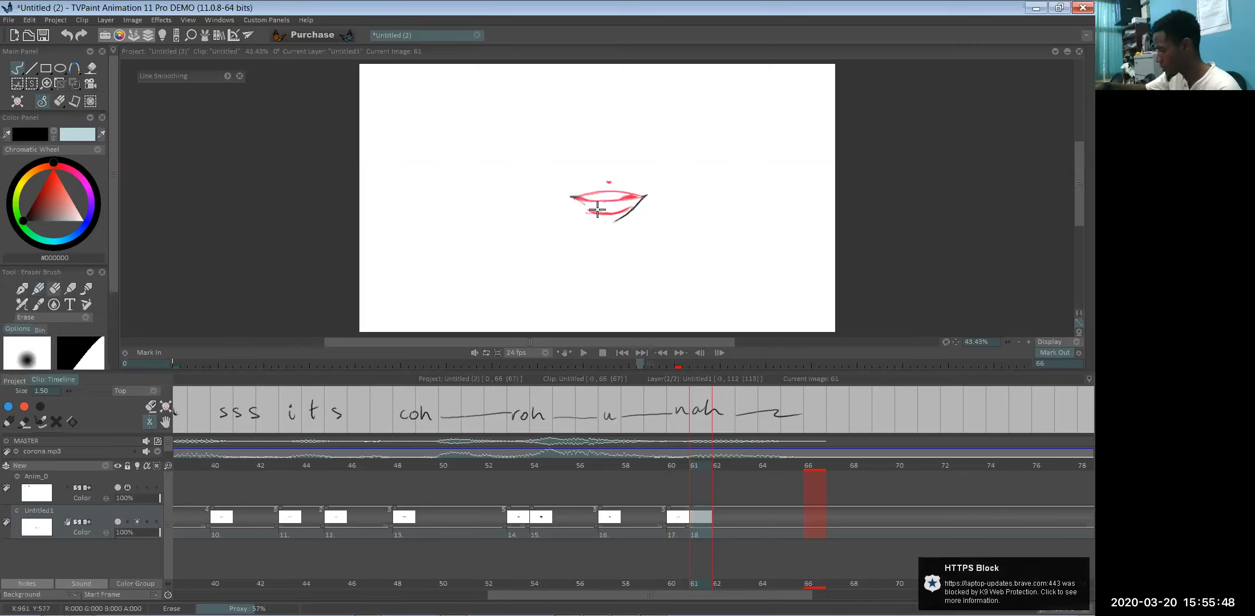
key("e")
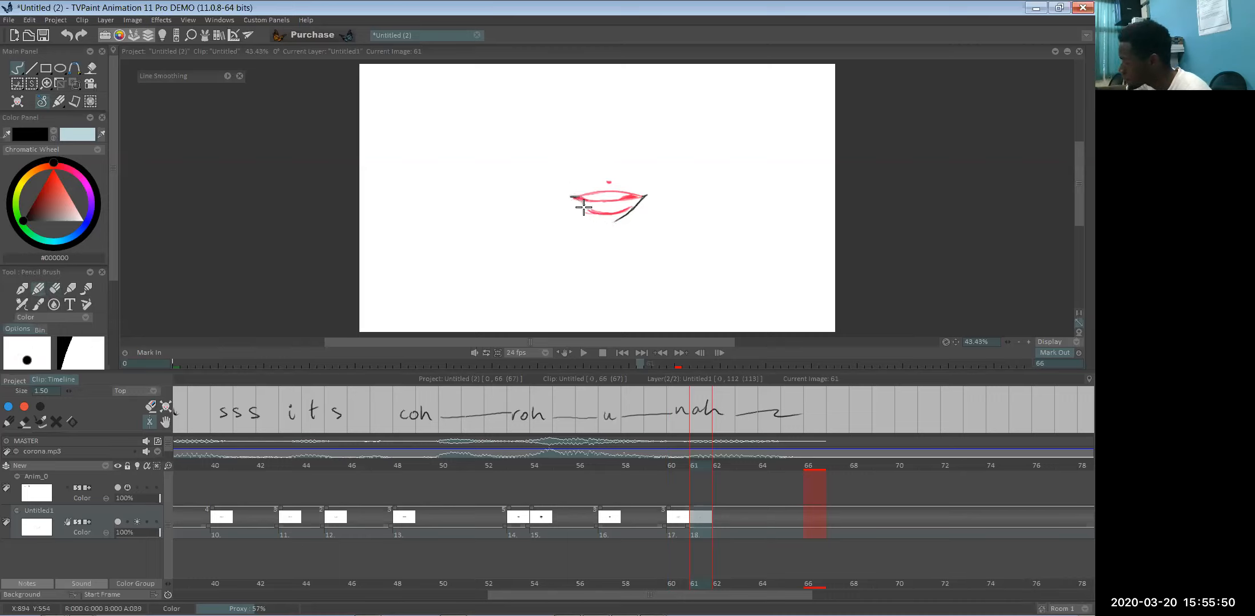
mouse_move(571, 197)
left_mouse_down()
mouse_move(620, 218)
mouse_move(609, 223)
left_mouse_up()
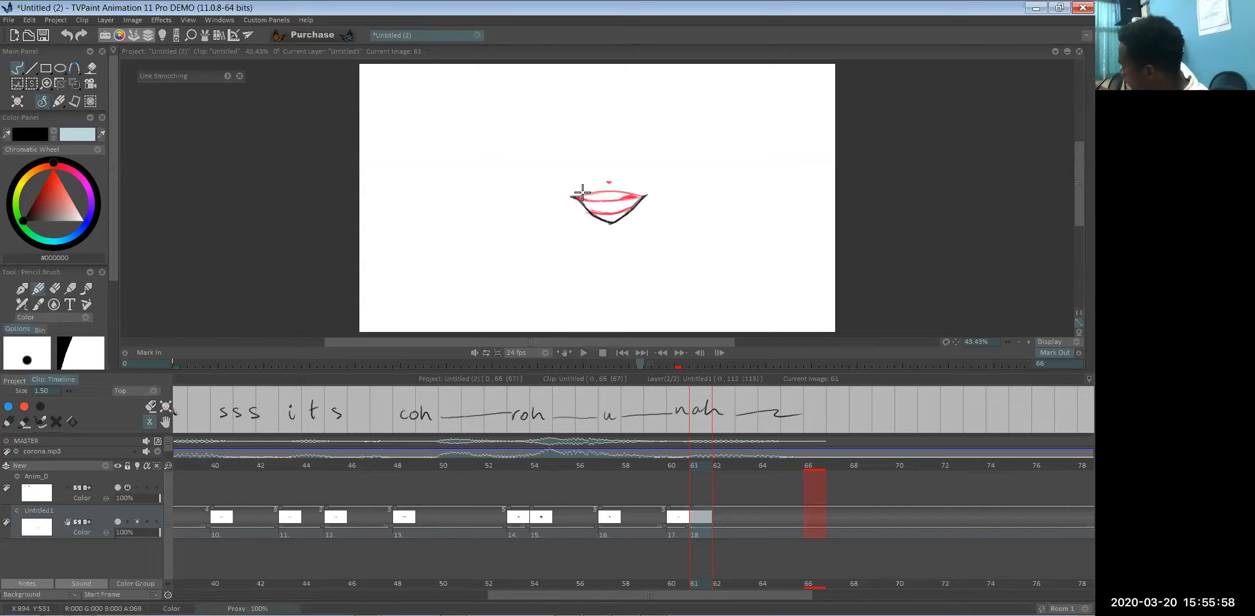
- Complete the frame 61 "nah" mouth with an upper lip, inner lines, a black-filled opening and a short lower-lip line
mouse_move(639, 195)
left_mouse_down()
mouse_move(611, 192)
mouse_move(634, 196)
left_mouse_up()
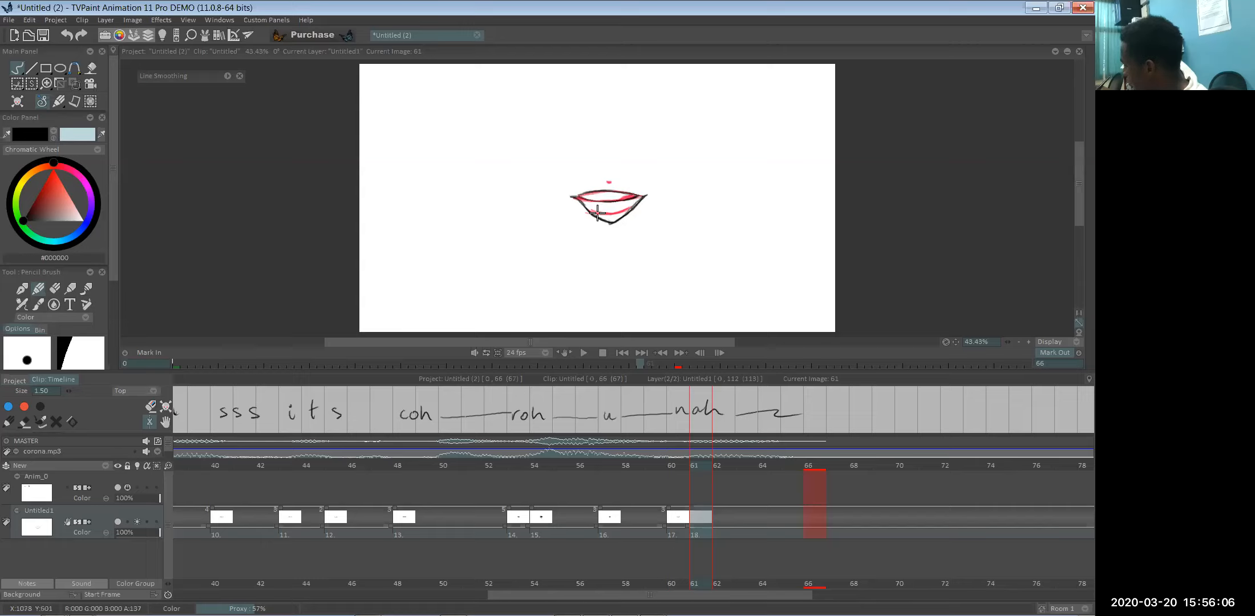
left_click_drag(592, 214, 628, 212)
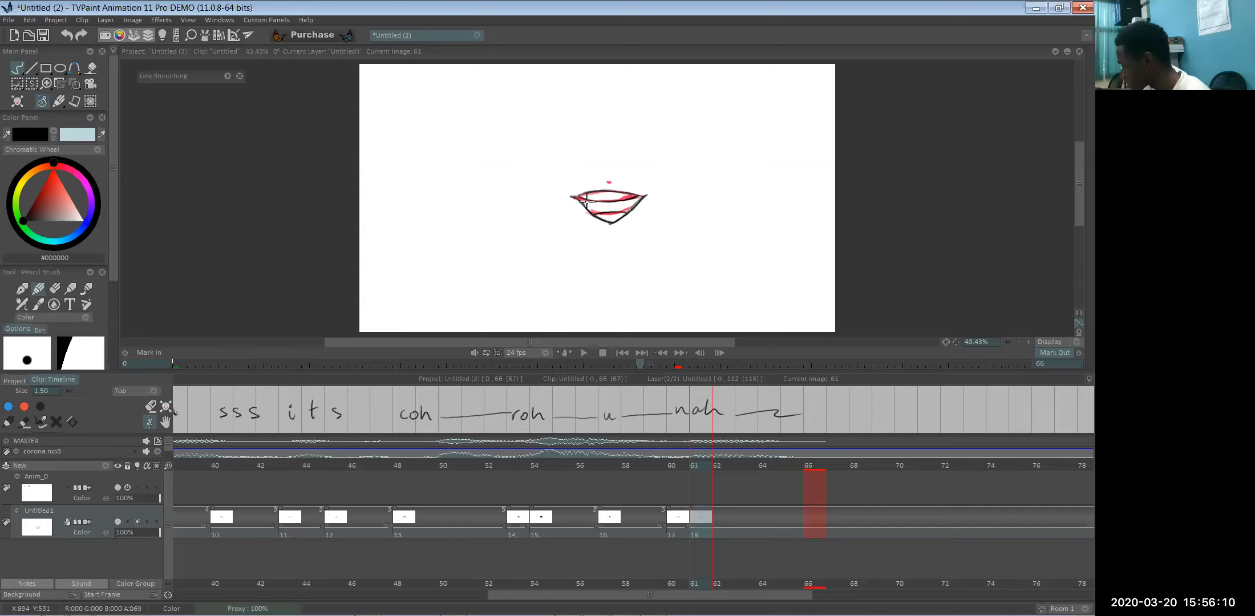
mouse_move(590, 210)
left_mouse_down()
mouse_move(586, 200)
mouse_move(606, 206)
mouse_move(601, 215)
mouse_move(608, 200)
mouse_move(631, 209)
mouse_move(642, 194)
mouse_move(607, 233)
left_mouse_up()
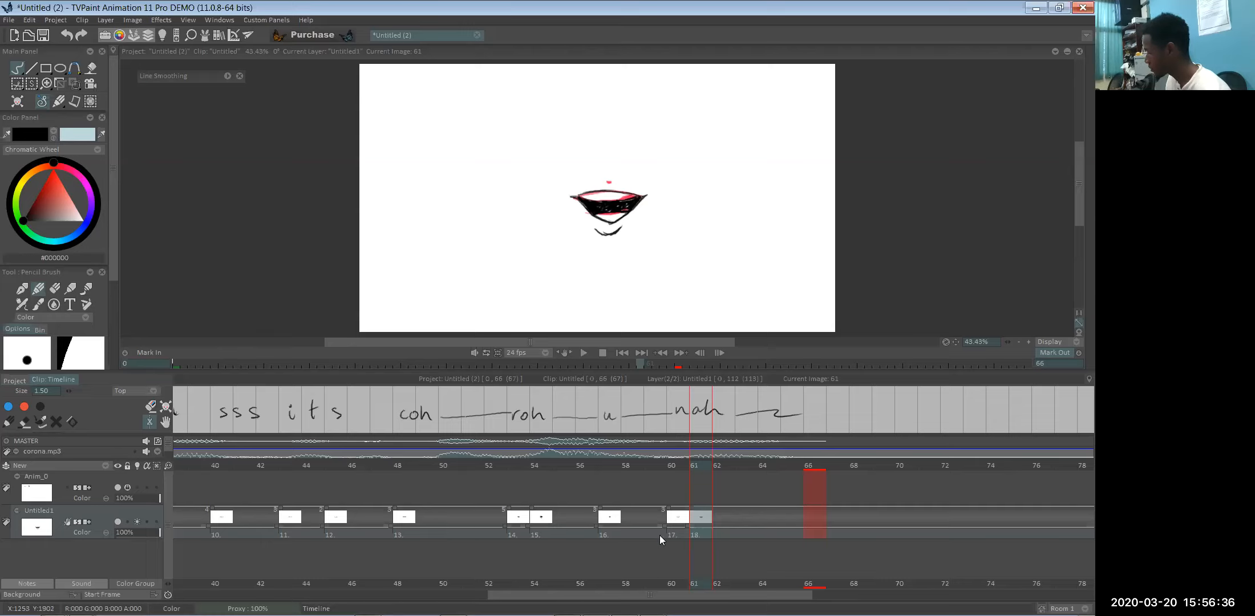
- Play back the clip and scrub from the "o" drawing to frame 0 to check the mouth timing
left_click_drag(695, 584, 911, 584)
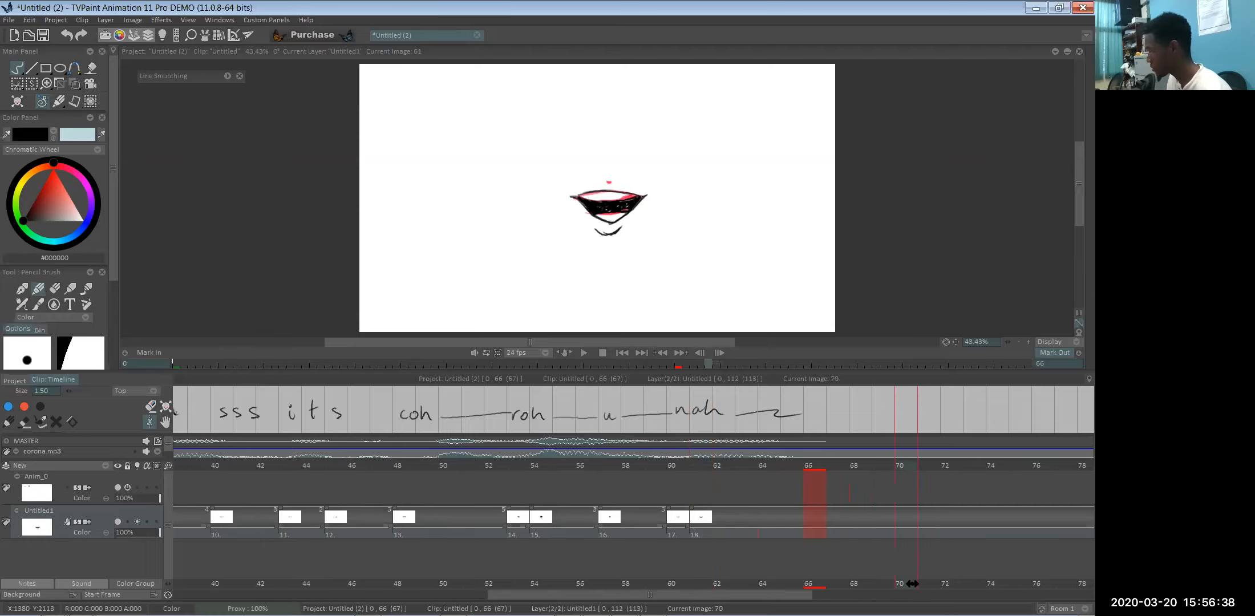
left_click(705, 587)
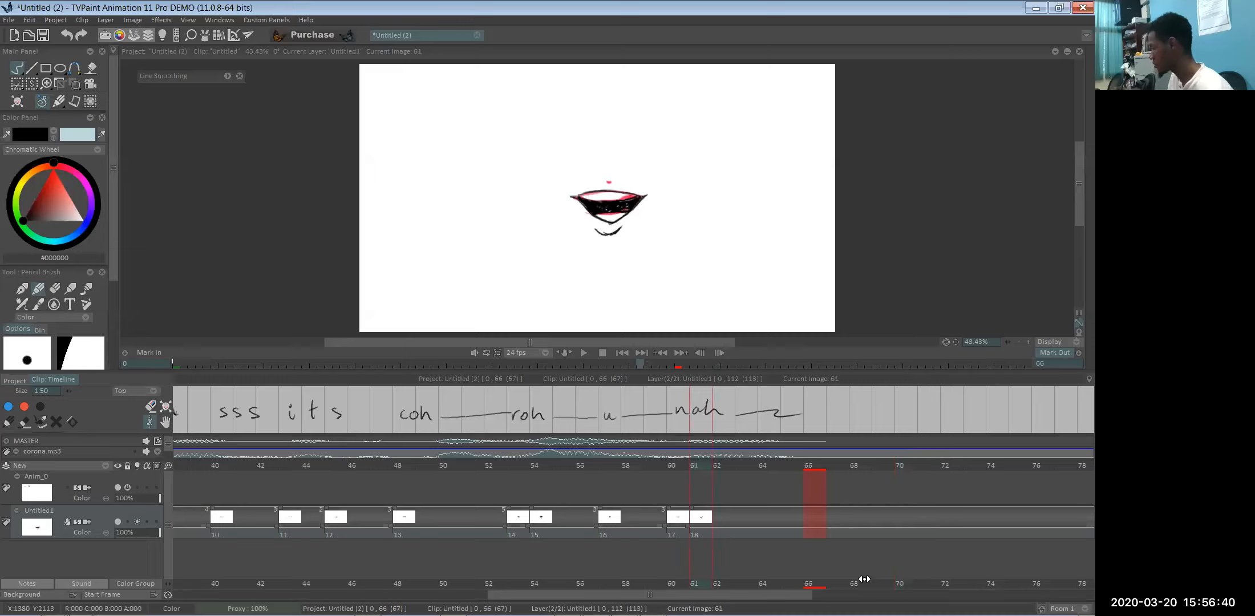
left_click(830, 582)
left_click(810, 582)
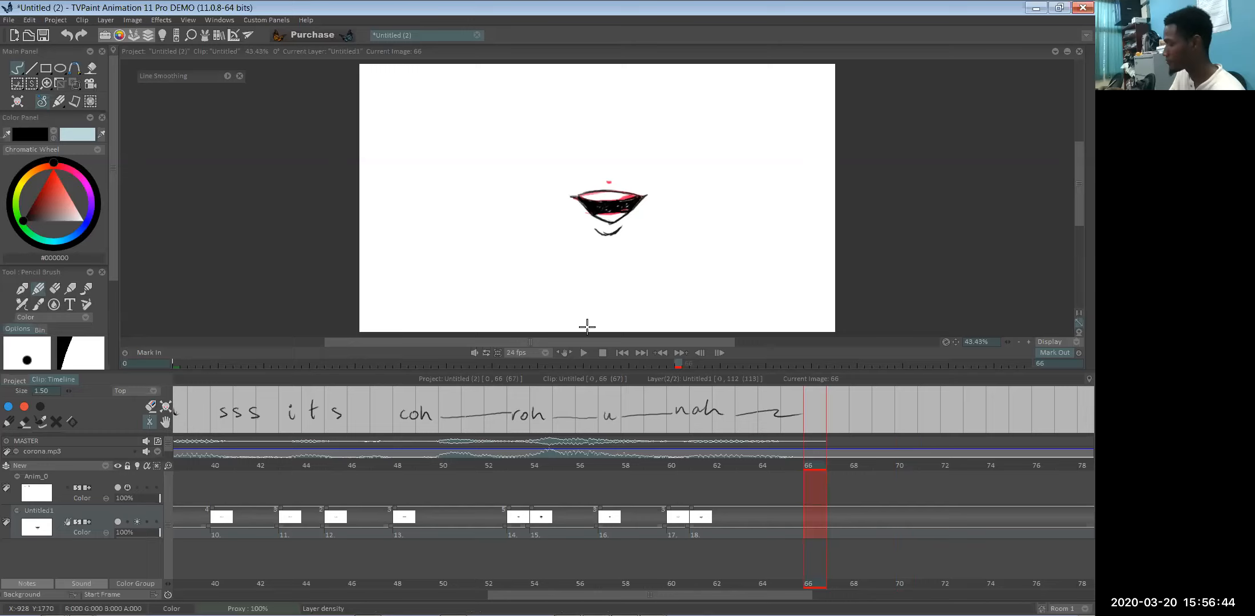
left_click(591, 353)
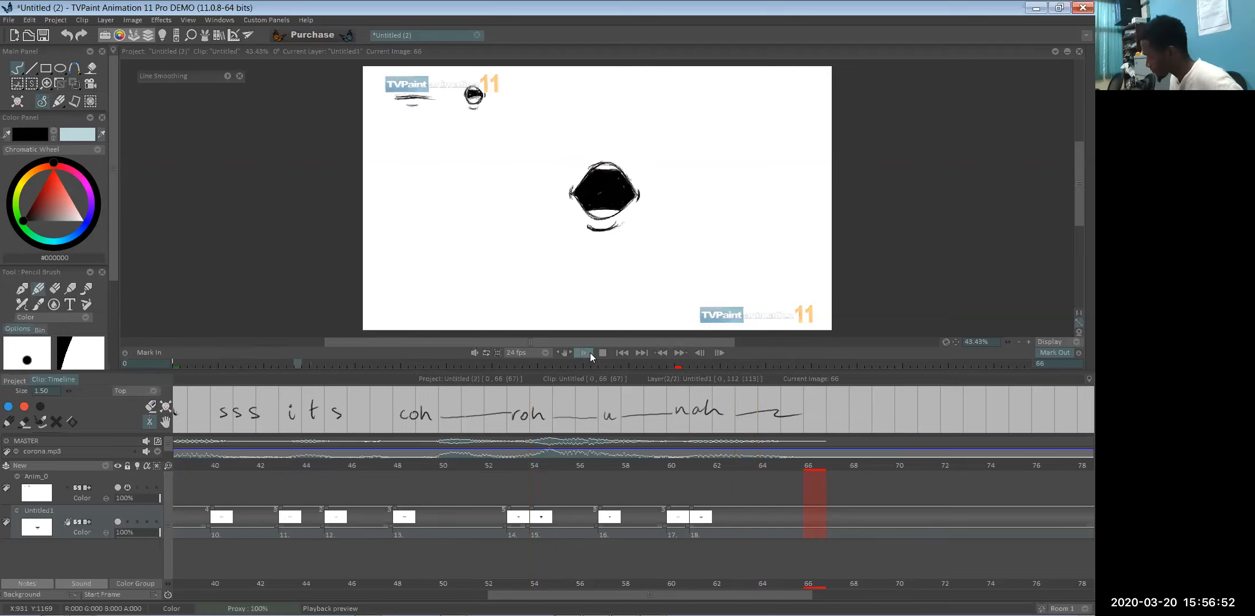
left_click(590, 353)
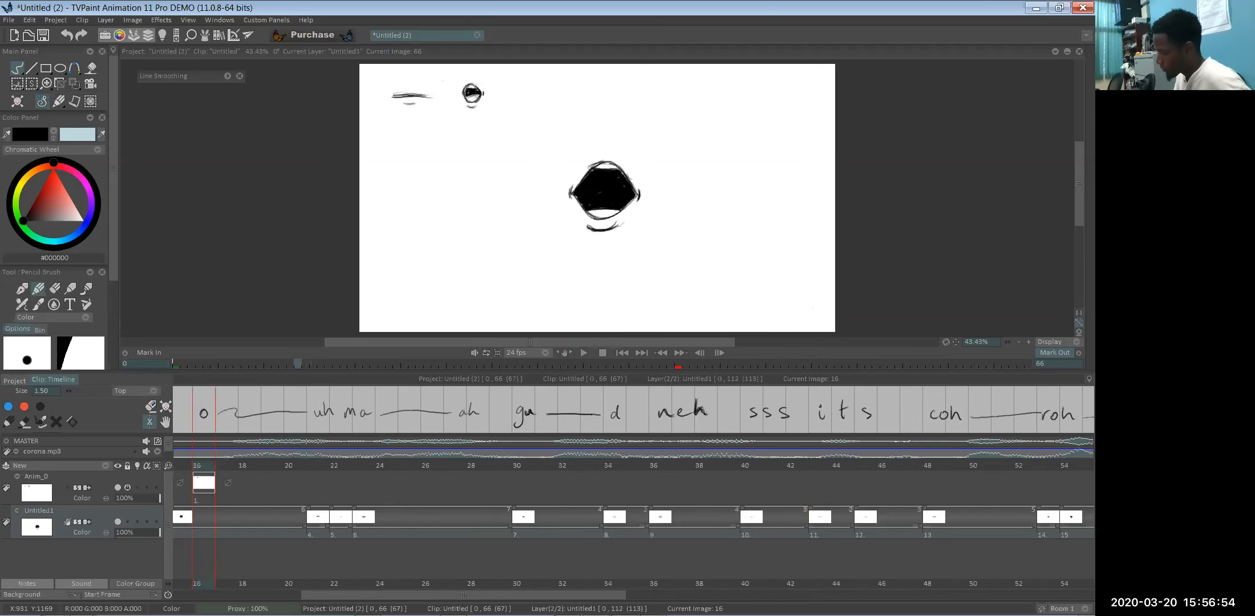
left_click_drag(257, 468, 560, 468)
left_click_drag(480, 468, 542, 467)
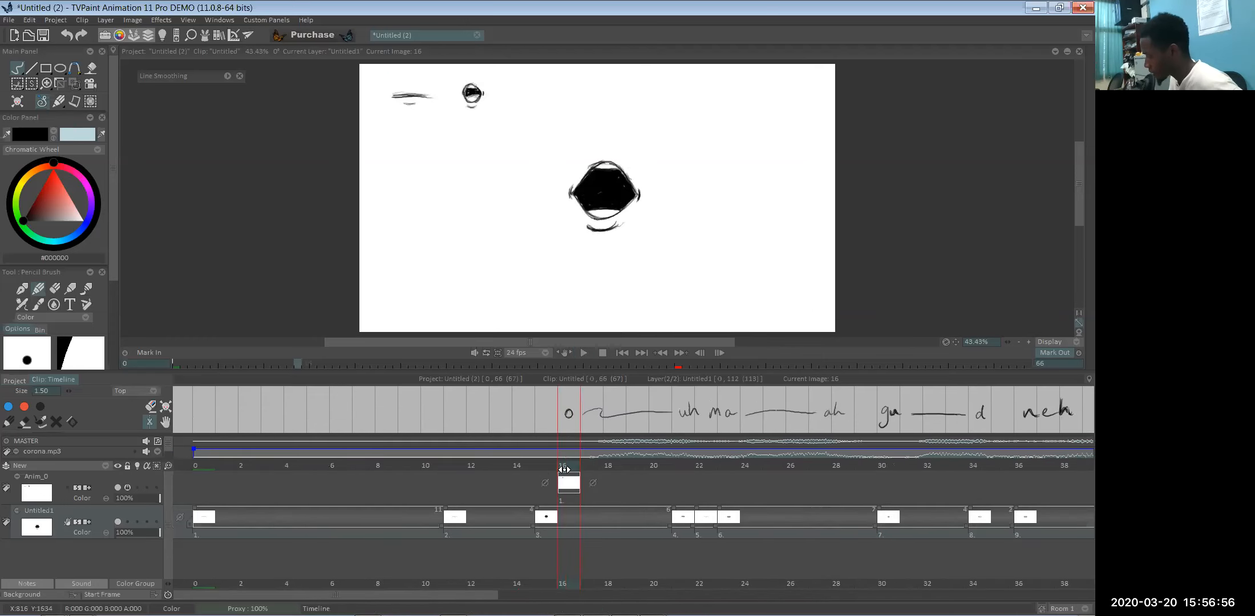
left_click(542, 586)
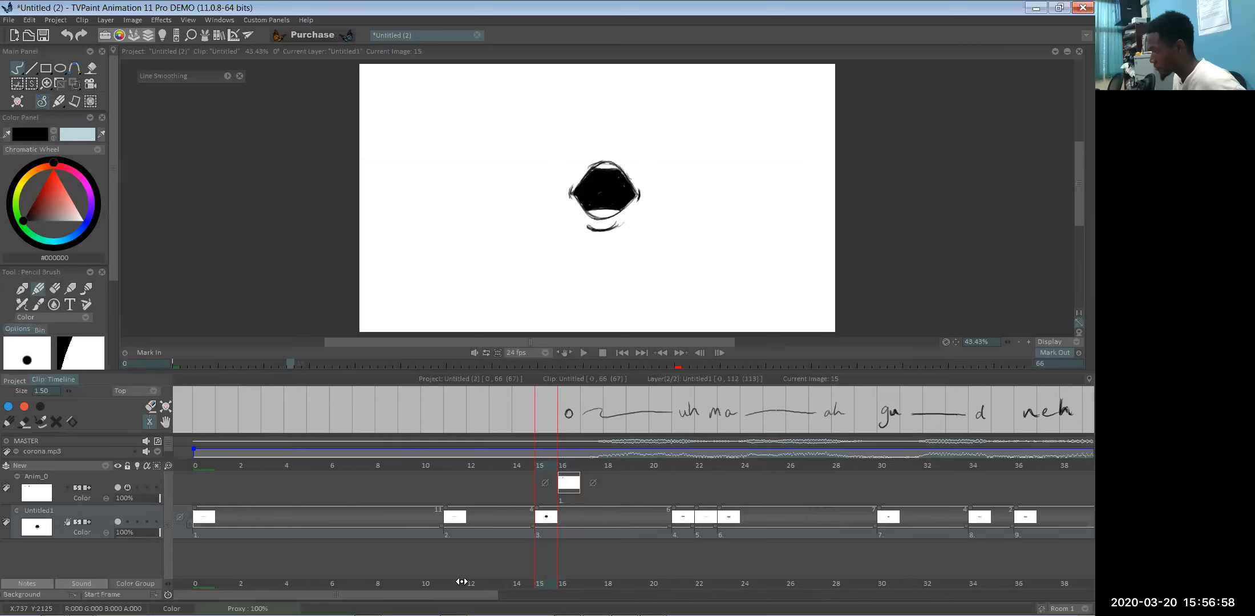
left_click(331, 586)
left_click(214, 579)
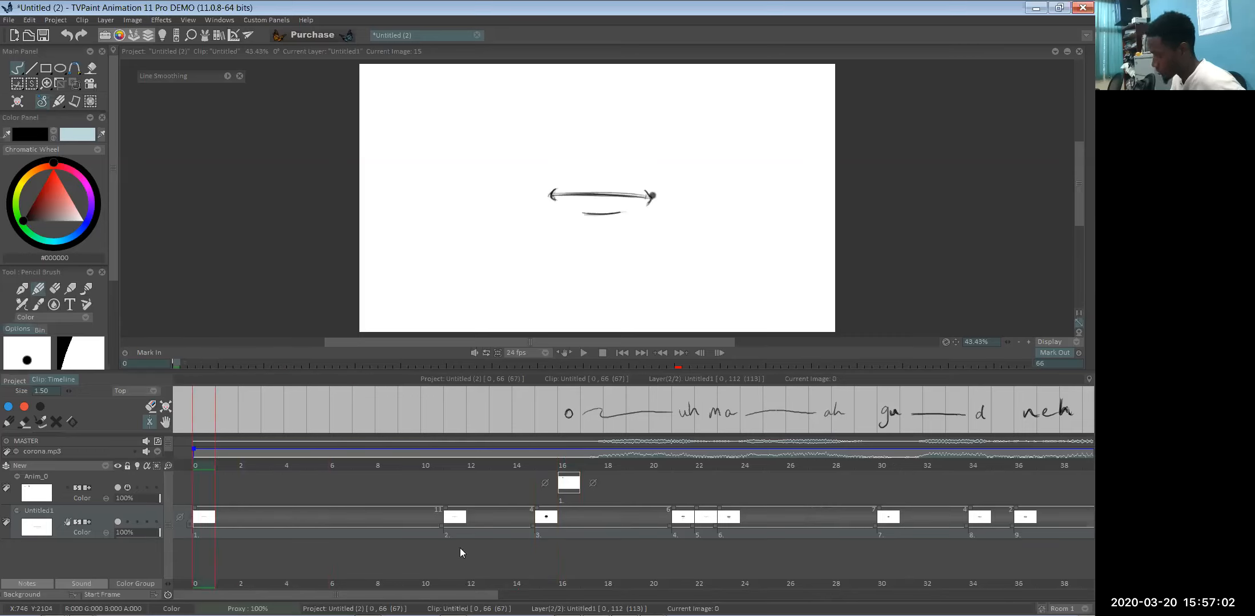
- Extend the closed-mouth drawing at frame 11 back to frame 0 in place of the first drawing, and scrub through the clip
left_click(441, 514)
left_click_drag(441, 508, 195, 513)
left_click(732, 584)
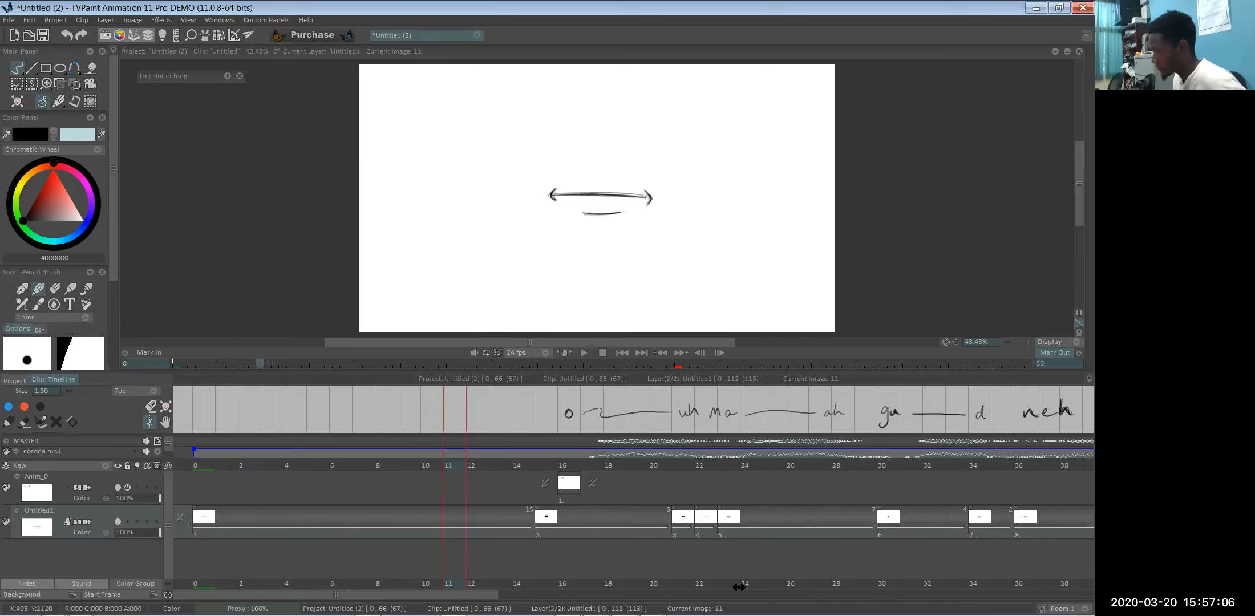
mouse_move(1023, 592)
left_mouse_down()
mouse_move(1086, 589)
mouse_move(188, 593)
mouse_move(394, 591)
left_mouse_up()
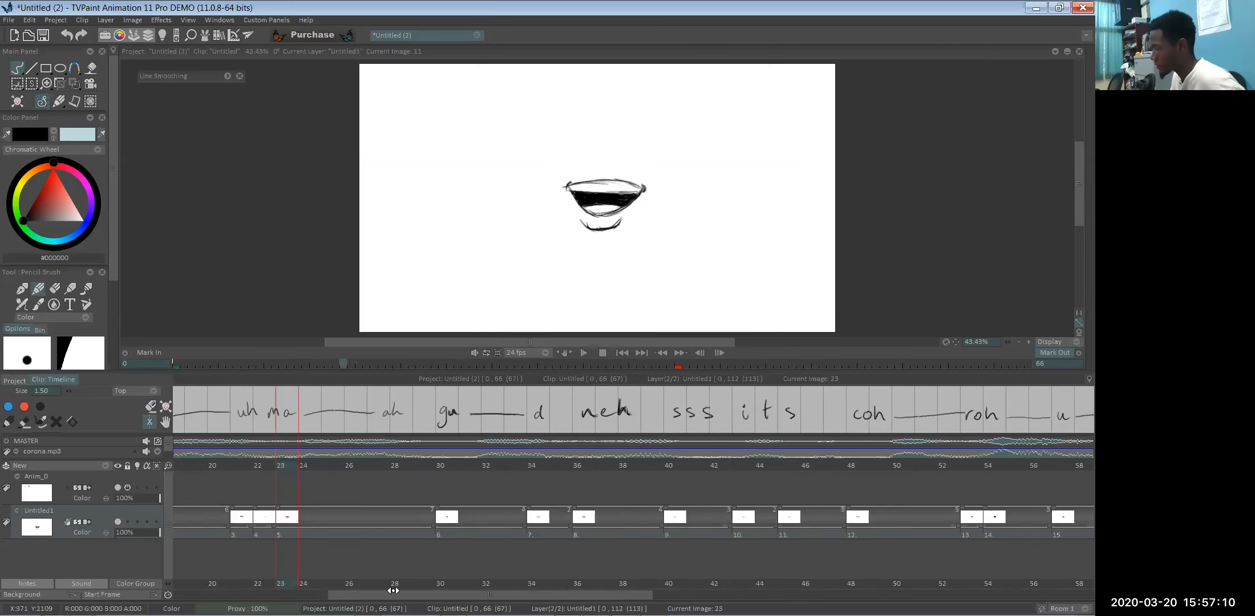
left_click(552, 575)
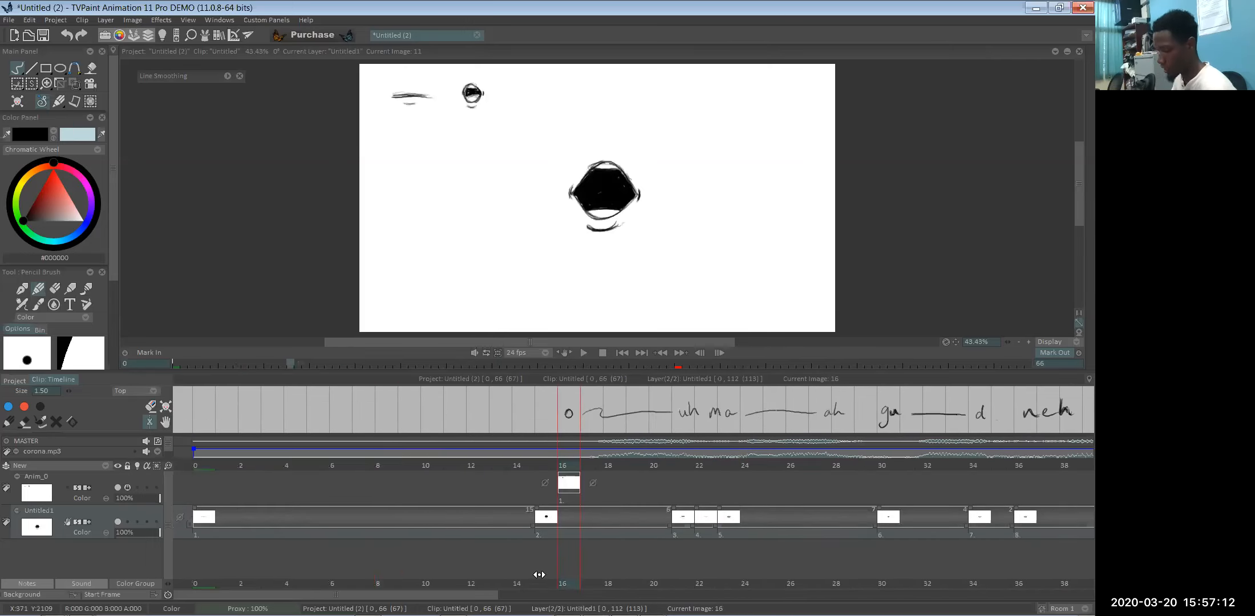
- Set the drawing colour to red and add a new animation layer at frame 0 above the mouth layer
left_click(229, 581)
key("Home")
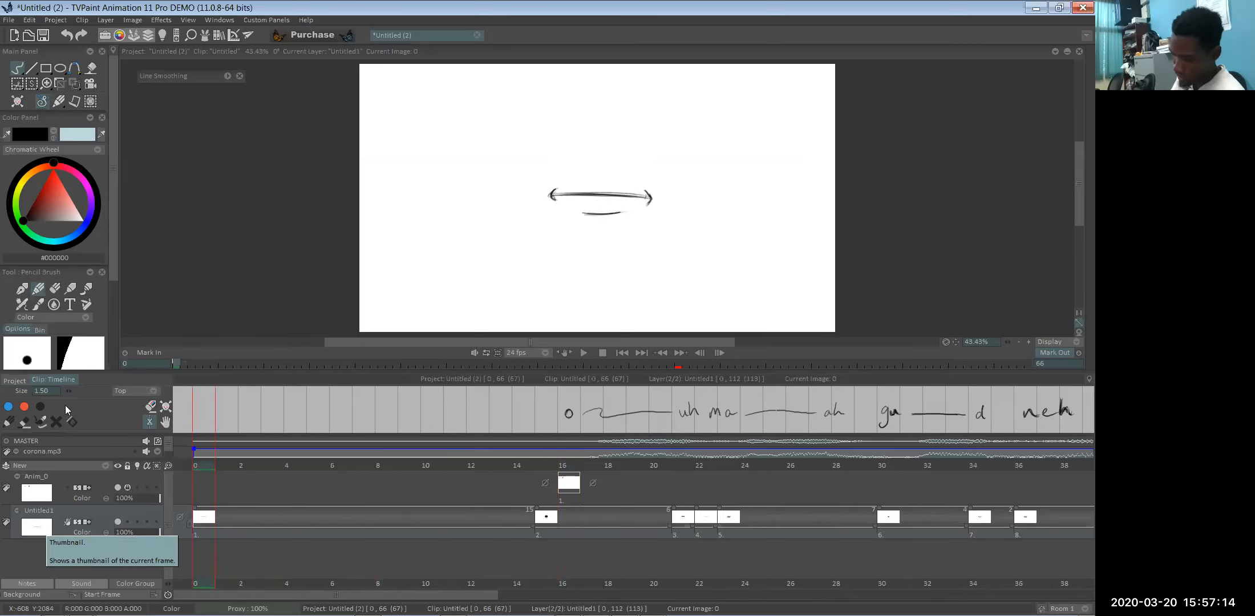
left_click(48, 192)
left_click(47, 181)
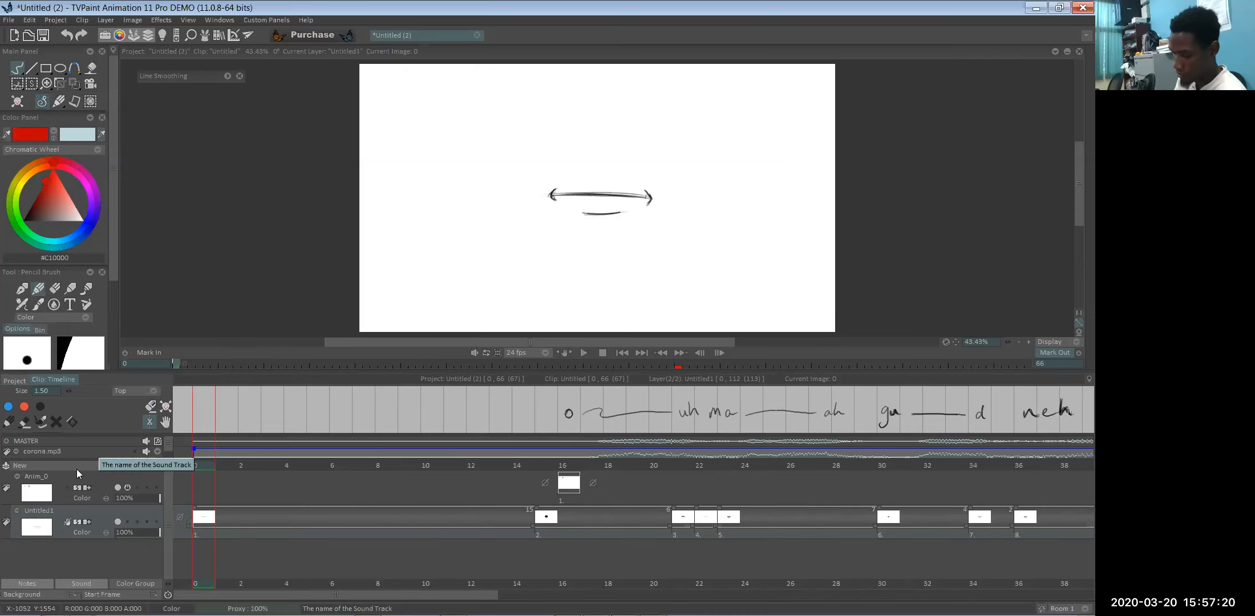
left_click(76, 466)
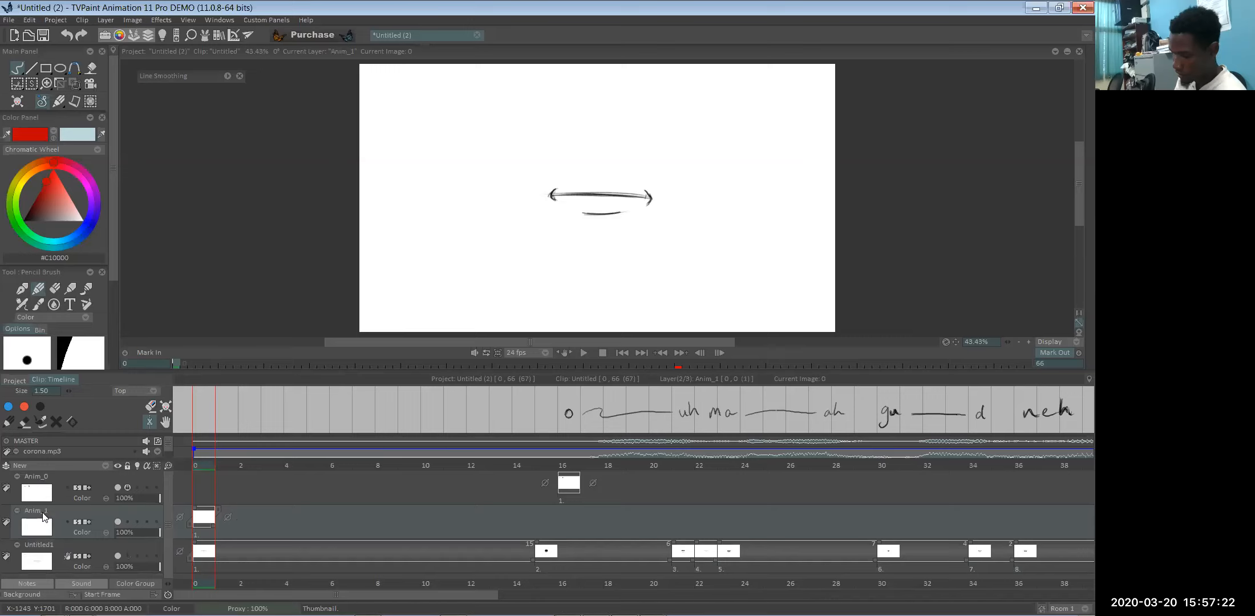
- Rename the new animation layer as "line up"
left_click(50, 486)
left_click(32, 511)
double_click(32, 511)
key("BackSpace")
type("line up")
key("Return")
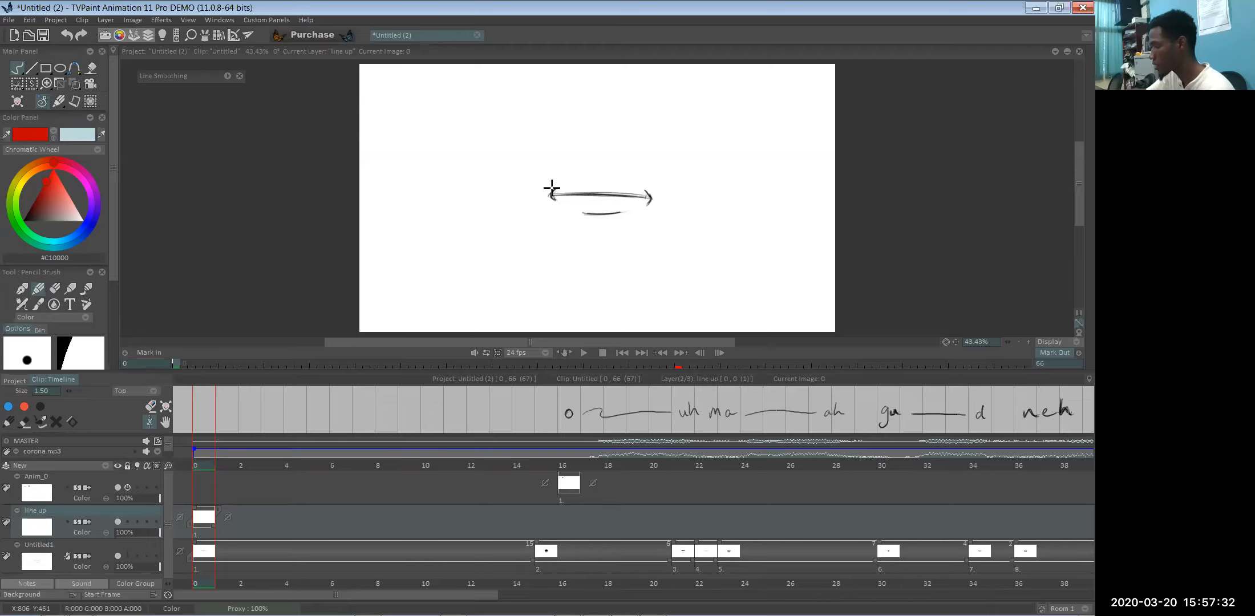
- Draw a red oval guide with horizontal and vertical centre lines around the closed mouth at frame 0
mouse_move(558, 178)
left_mouse_down()
mouse_move(548, 190)
mouse_move(628, 234)
left_mouse_up()
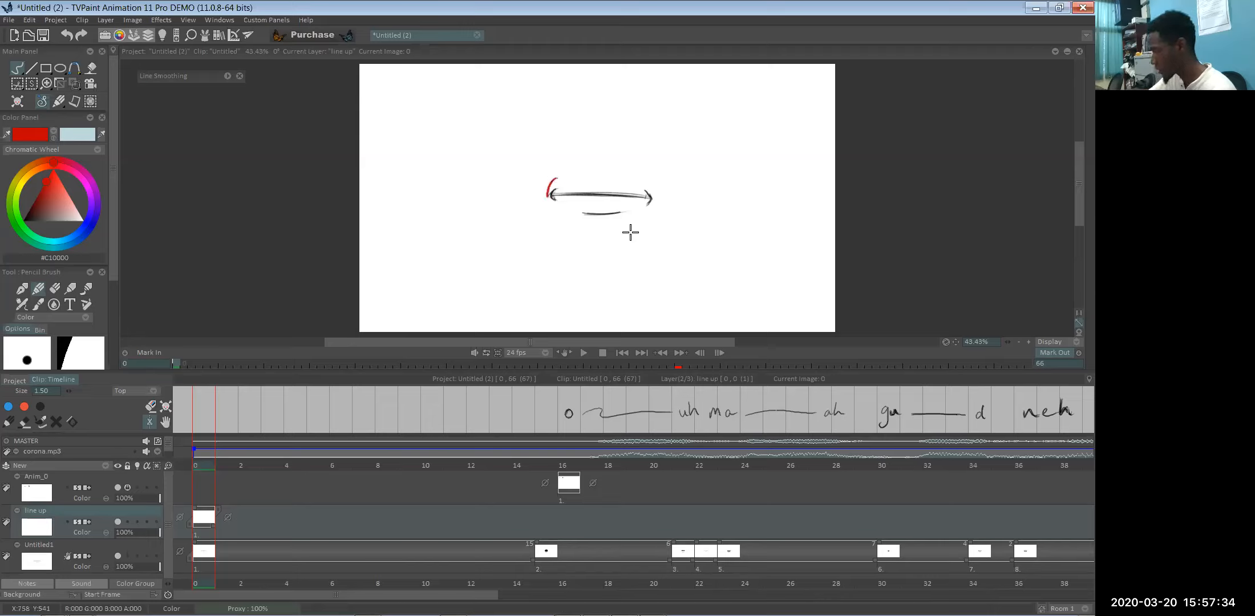
mouse_move(612, 170)
left_mouse_down()
mouse_move(561, 173)
mouse_move(578, 193)
mouse_move(657, 198)
left_mouse_up()
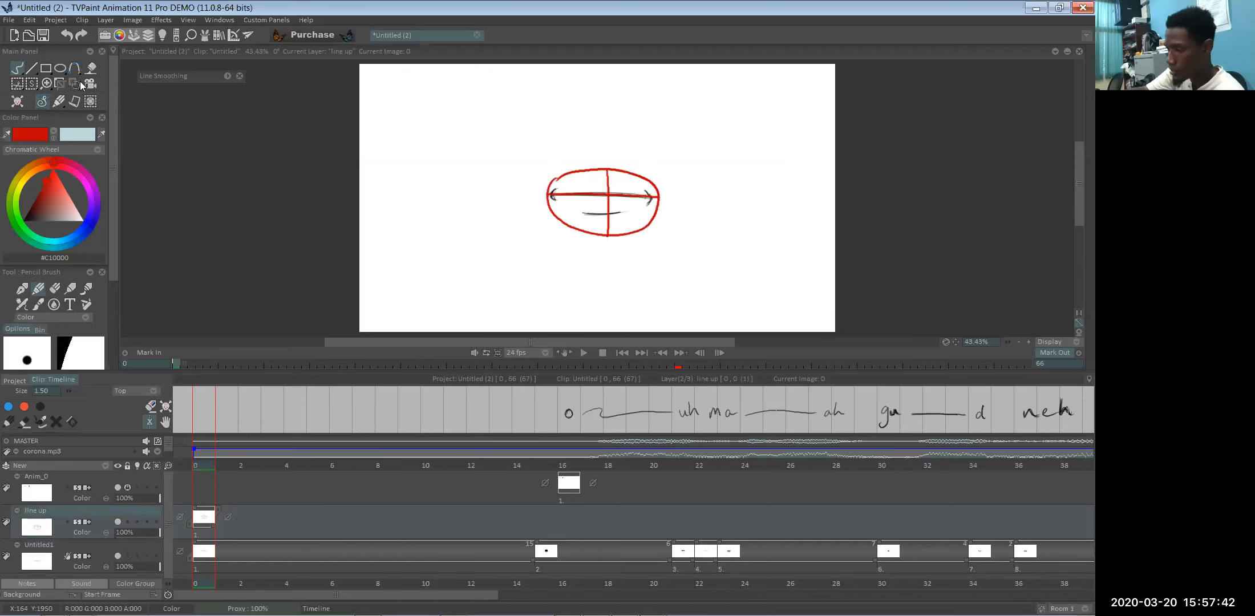
- Activate the Transform tool and set the "line up" layer to Hold after its single drawing
left_click(107, 98)
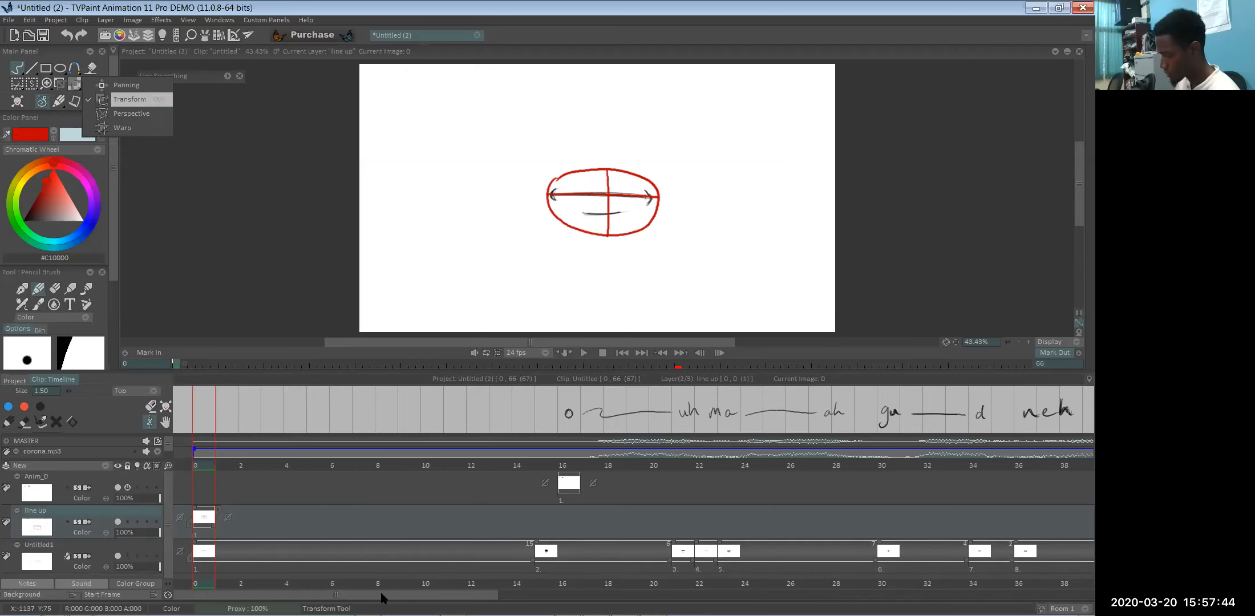
left_click(346, 591)
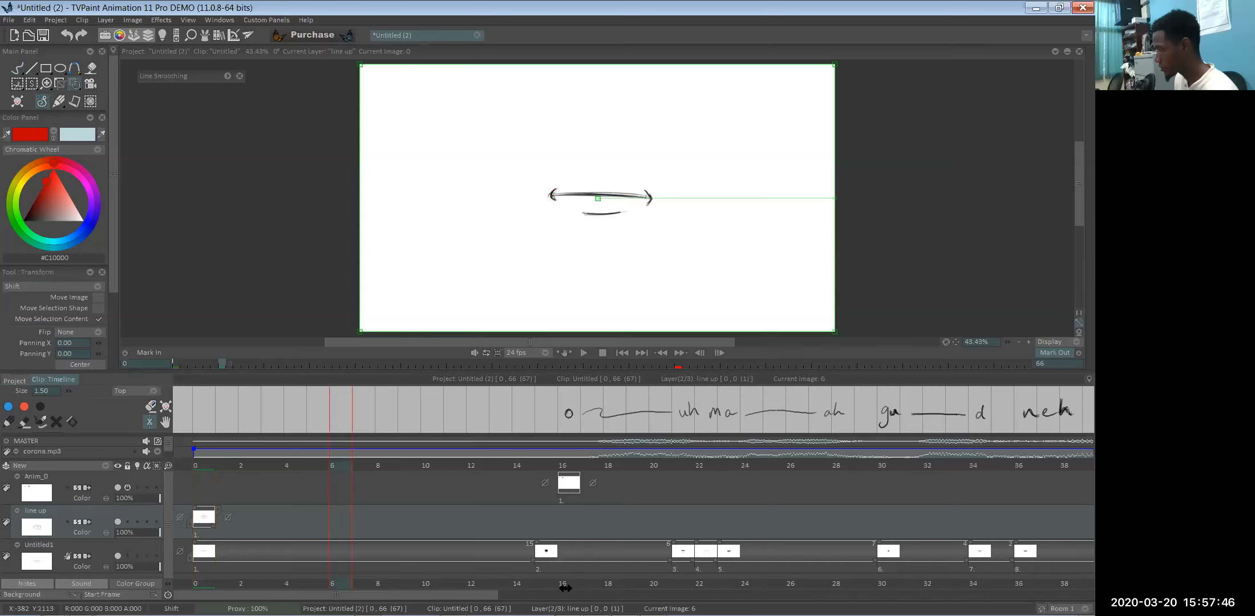
left_click(536, 591)
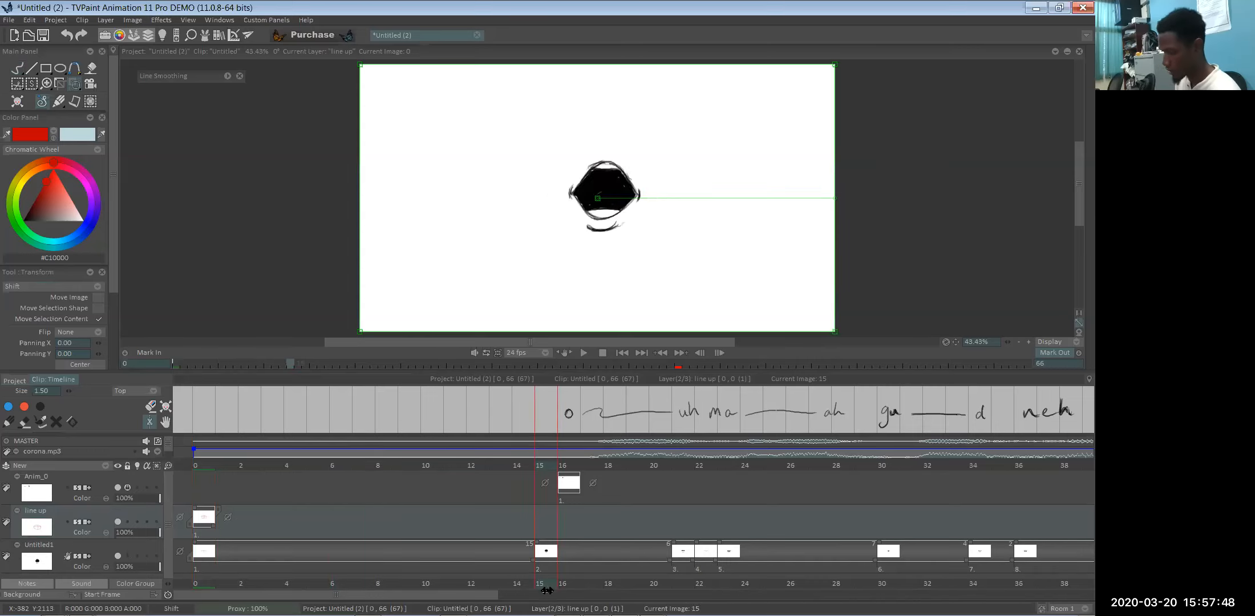
left_click(225, 519)
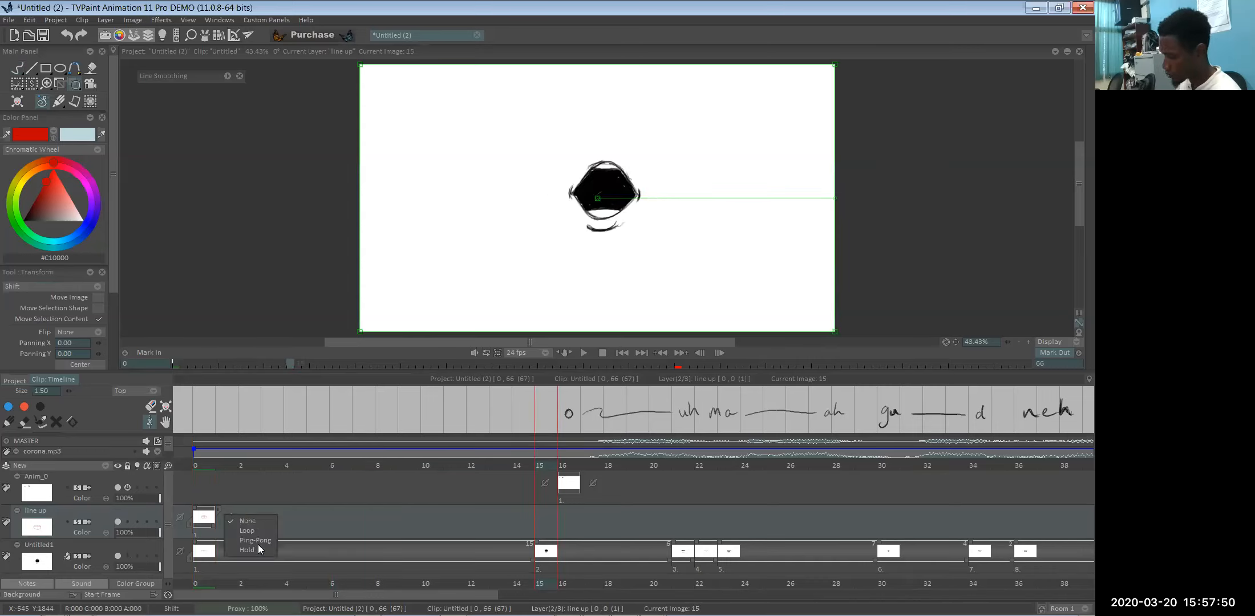
left_click(259, 547)
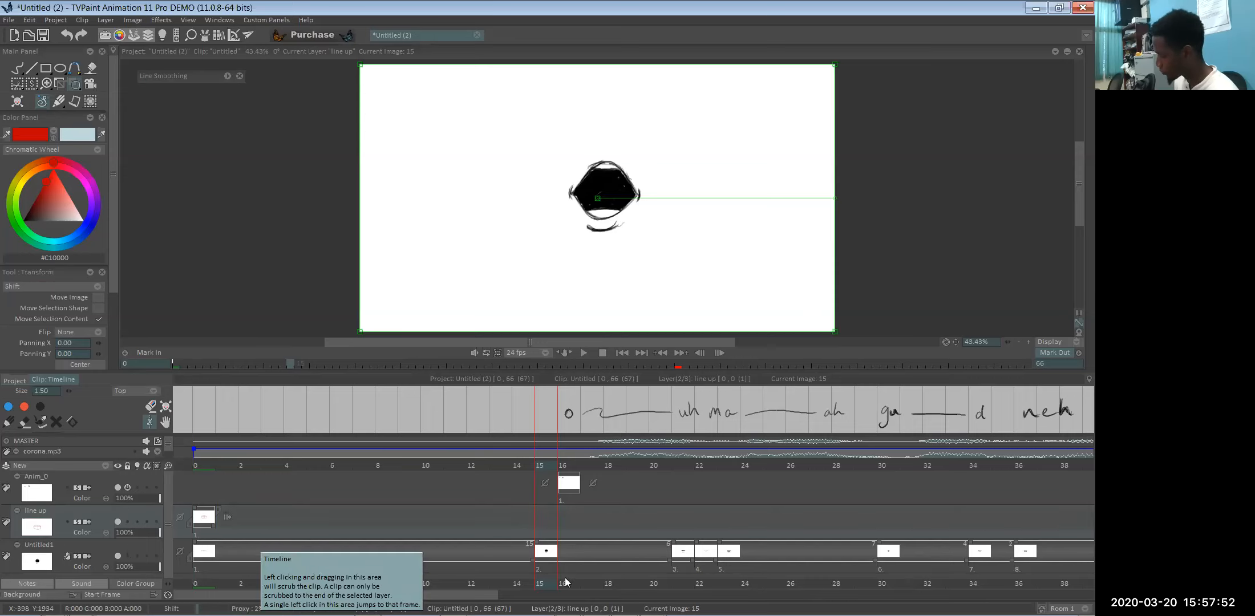
- Try to nudge the red guide on the "line up" layer by 2 in X and -3 in Y at frame 23
left_click(456, 583)
left_click_drag(624, 579, 593, 581)
left_click_drag(689, 583, 722, 583)
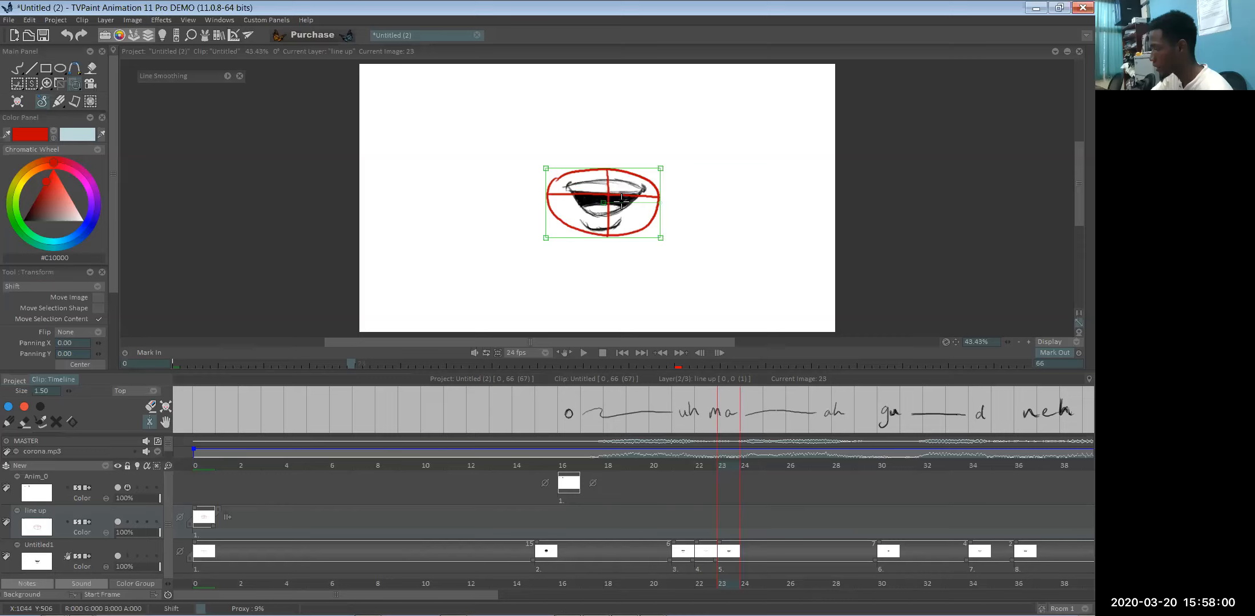
left_click_drag(620, 197, 620, 195)
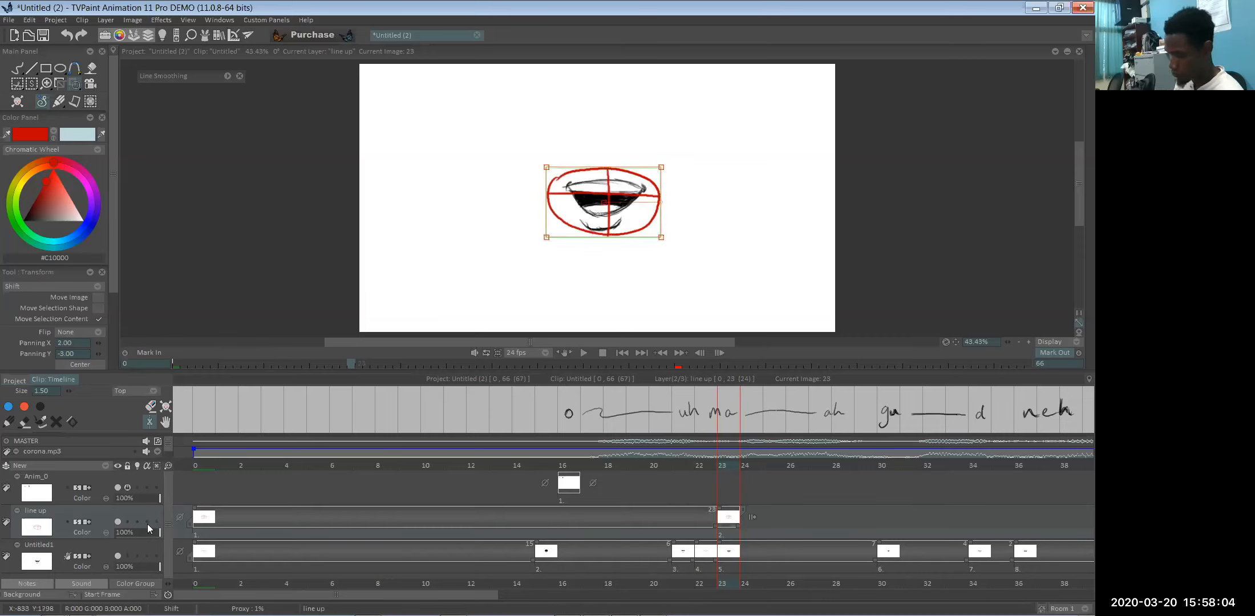
- Select the Untitled1 mouth layer and shift the "uh" mouth at frame 21 to align with the red guide's centre lines
left_click(84, 564)
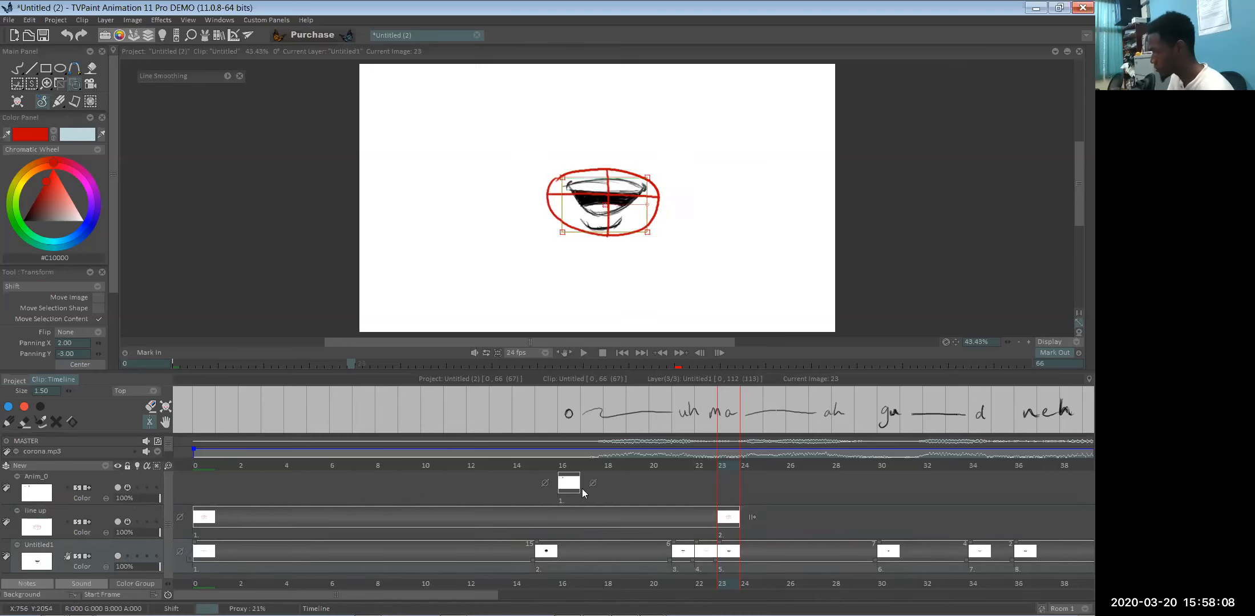
left_click(546, 567)
left_click_drag(434, 583, 686, 581)
left_click_drag(632, 205, 629, 206)
key("Return")
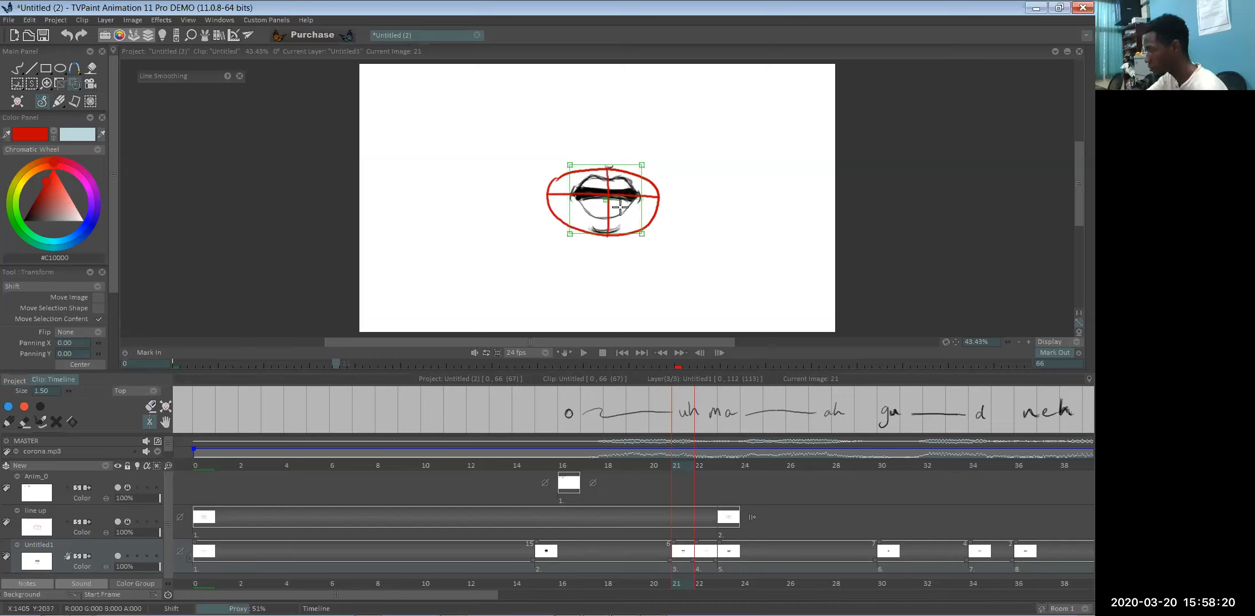
- Align the Untitled1 mouths at frames 22 and 23 with the red guide, turning on the layer's light table for reference
key("Right")
left_click_drag(623, 207, 625, 204)
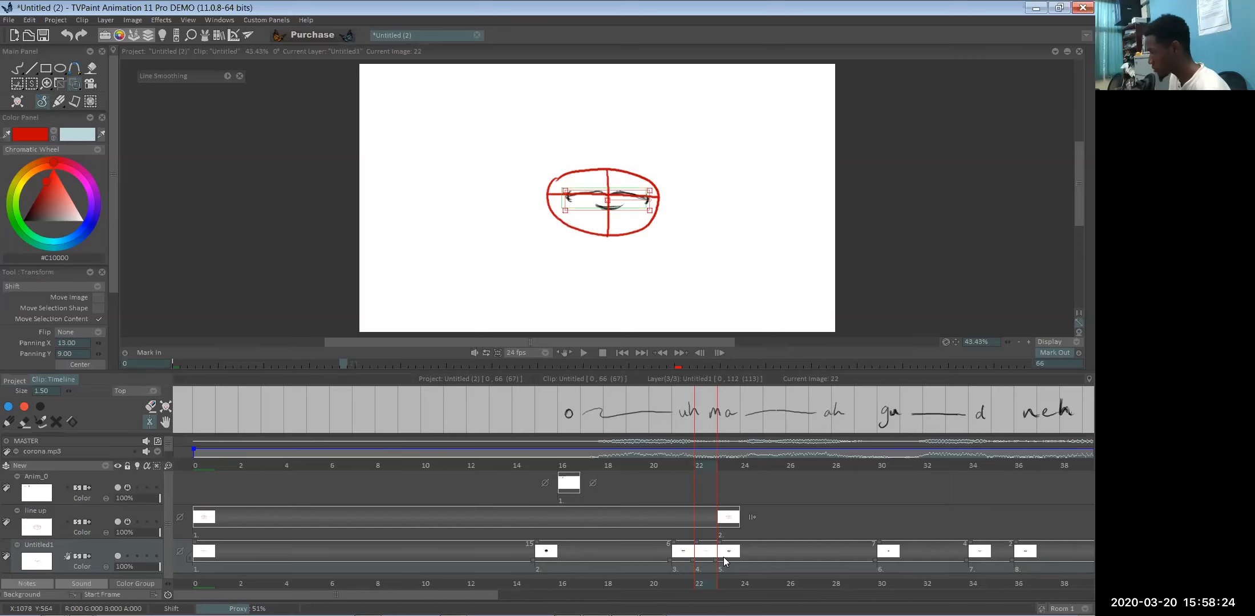
key("Right")
left_click_drag(618, 219, 617, 218)
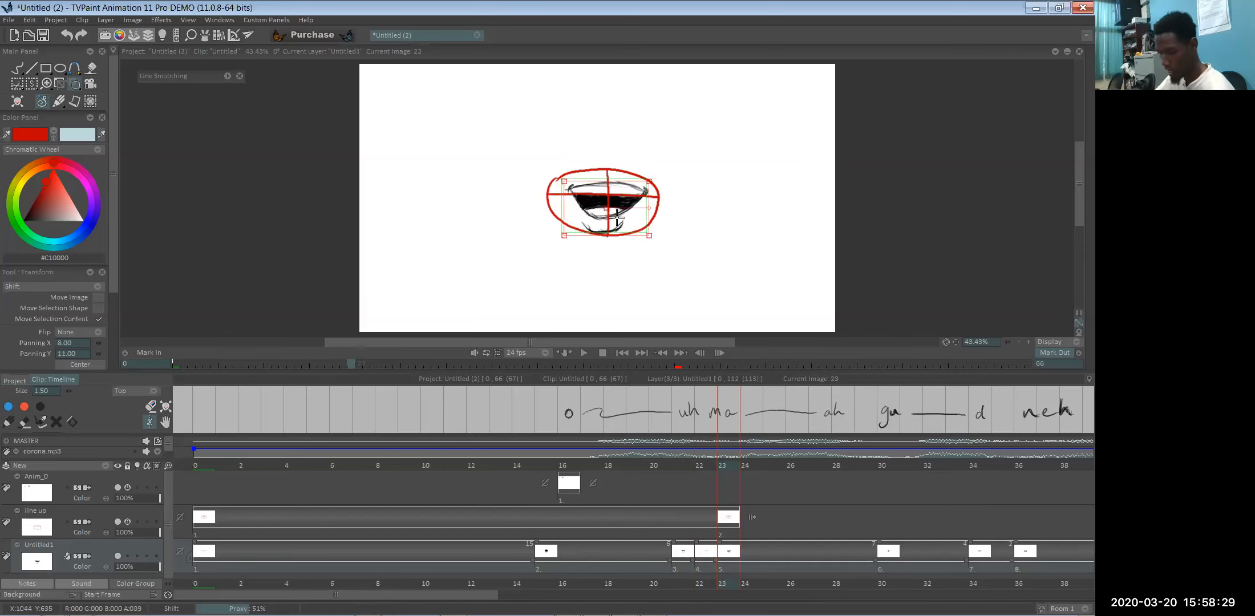
left_click(136, 556)
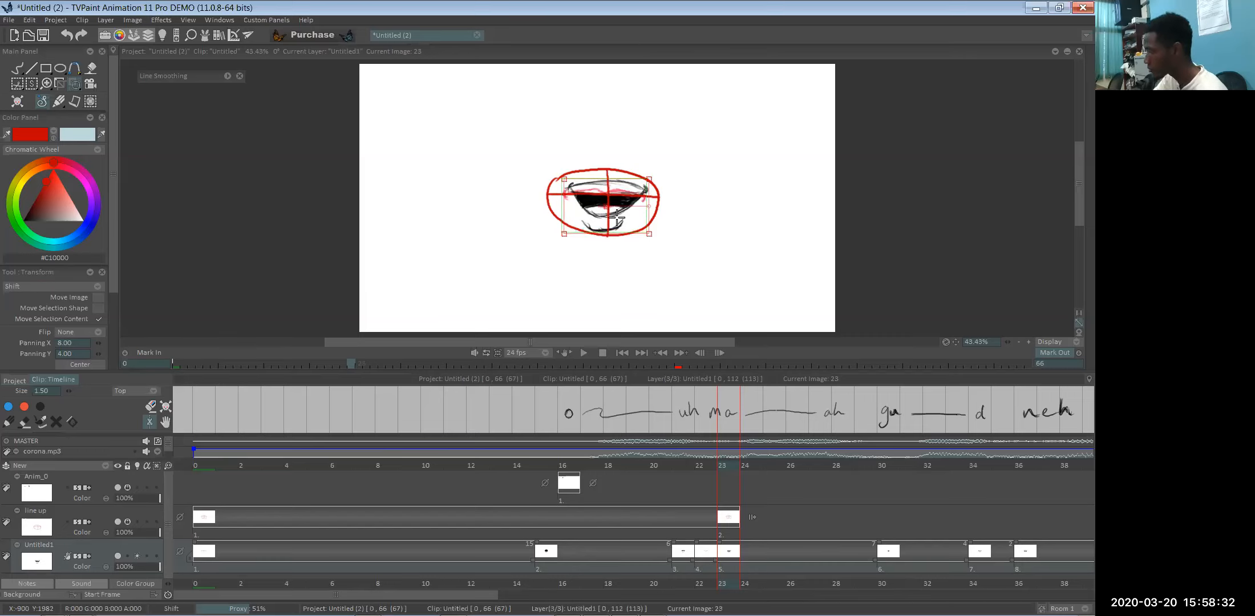
left_click_drag(615, 220, 617, 215)
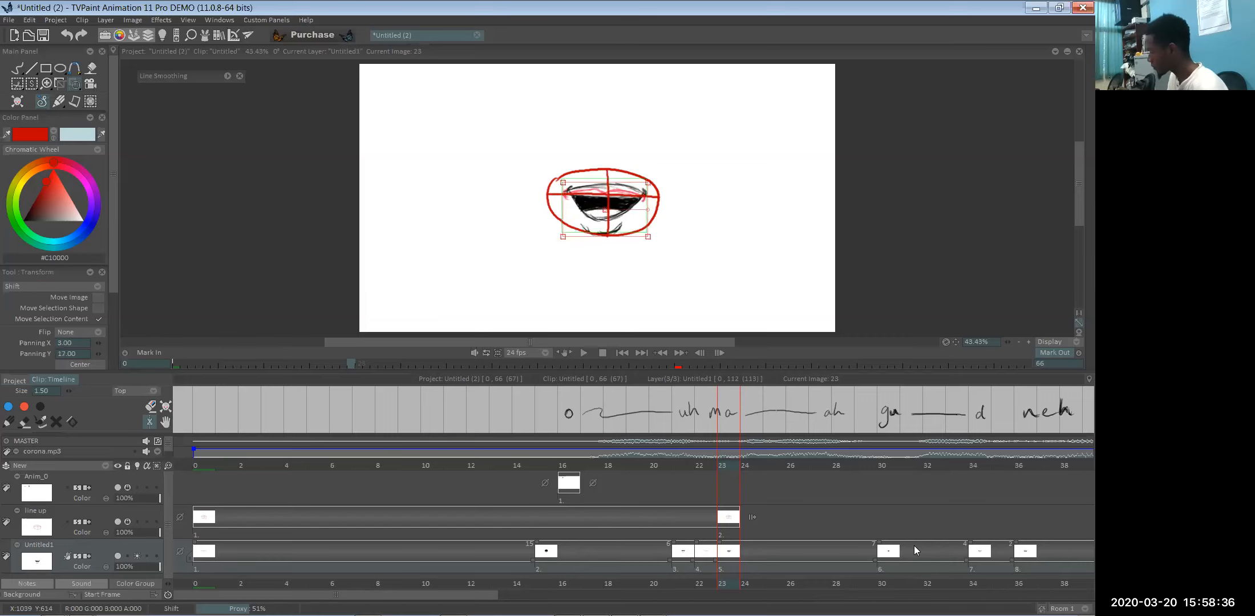
- Shift the mouths at frames 30, 34 and 36 so they centre on the red guide's cross lines
left_click(889, 552)
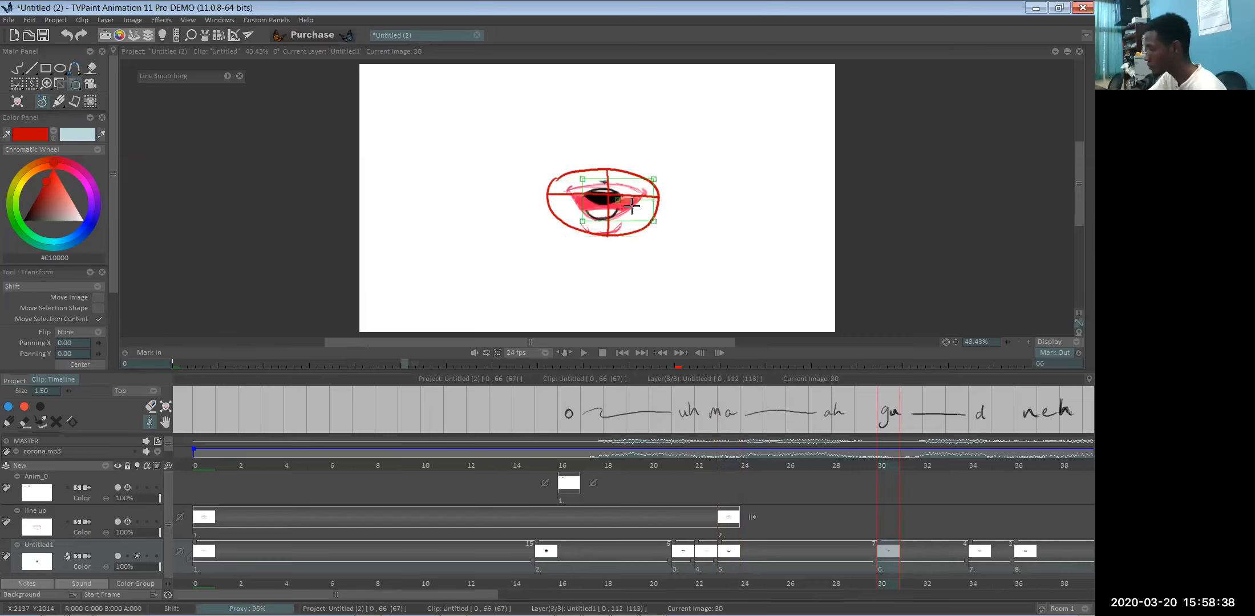
left_click_drag(636, 205, 642, 197)
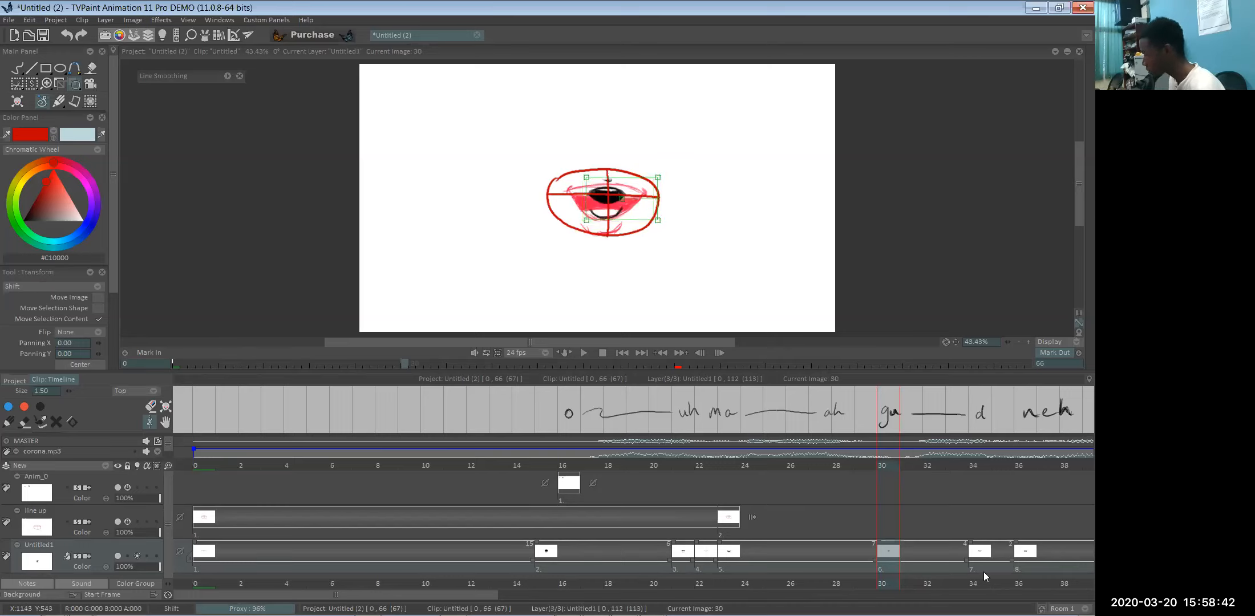
key("ctrl+Right")
left_click_drag(637, 206, 639, 205)
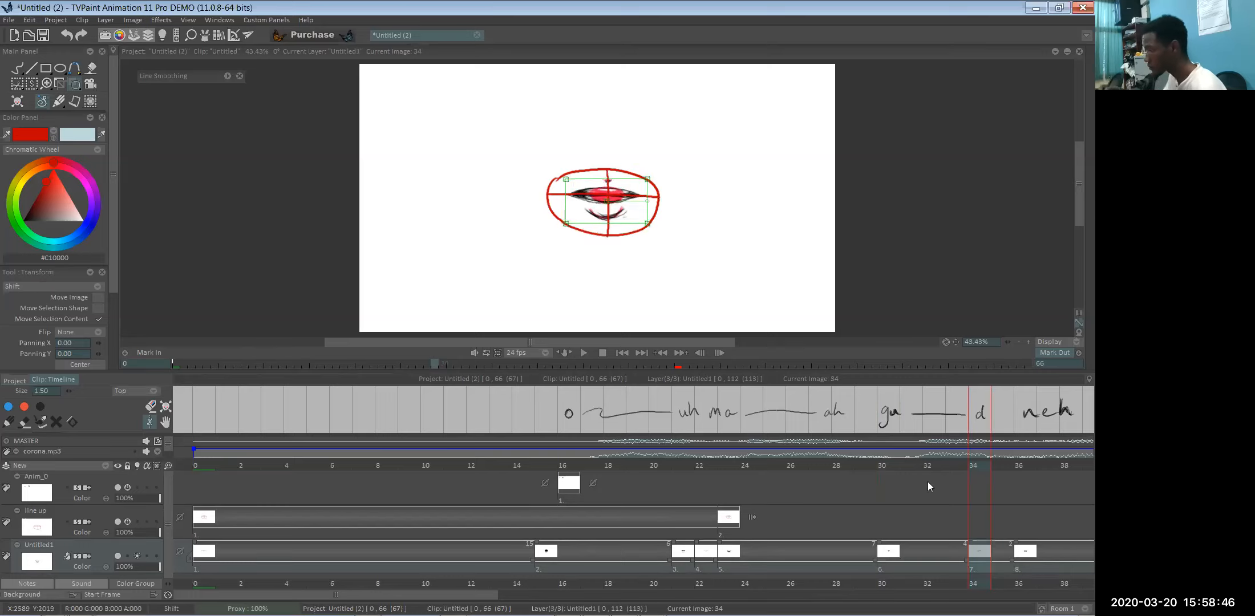
key("ctrl+Right")
left_click_drag(628, 217, 630, 218)
key("Return")
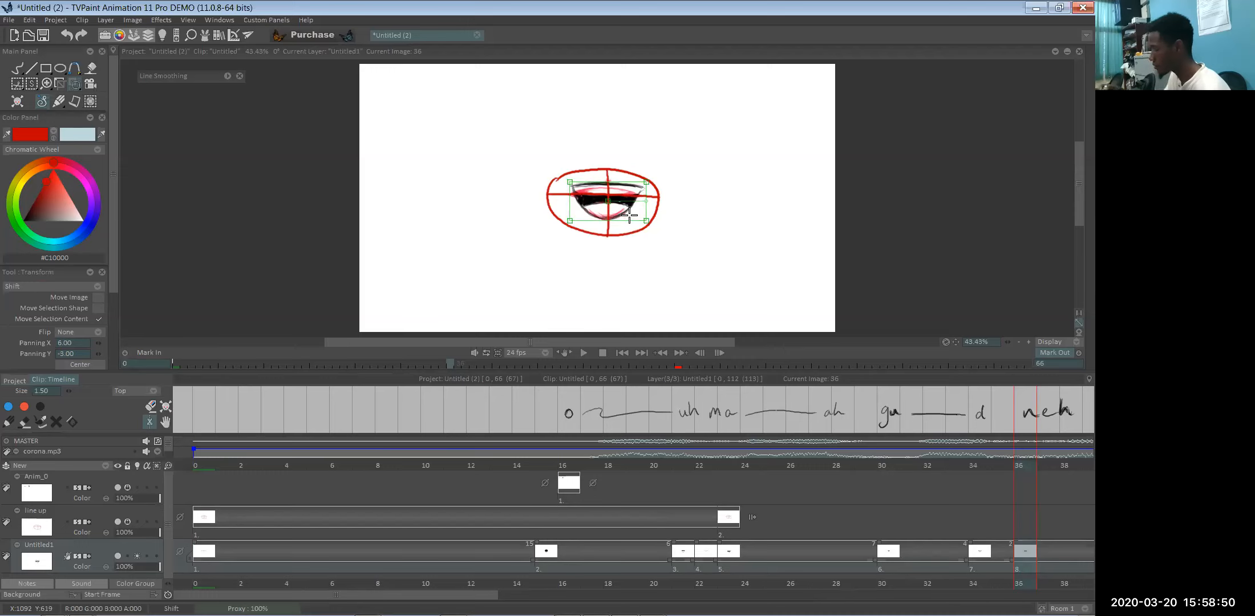
- Align the Untitled1 mouths for "sss" and "its" at frames 40, 43 and 45 with the red guide
left_click_drag(478, 595, 667, 594)
left_click(573, 584)
left_click_drag(628, 215, 649, 207)
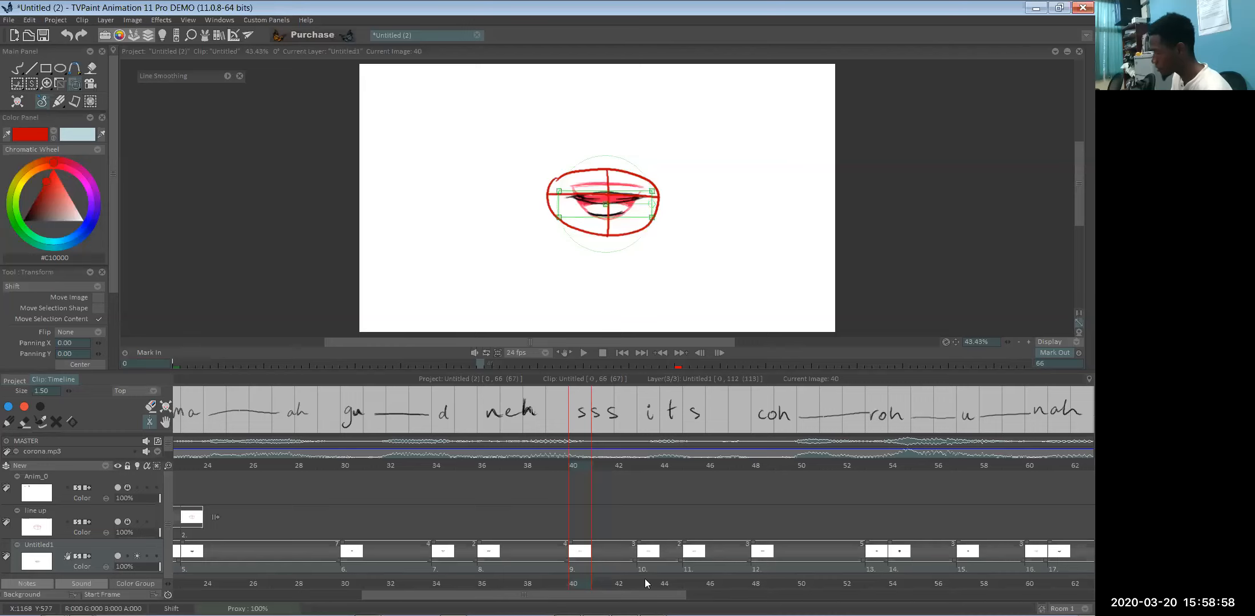
left_click(647, 518)
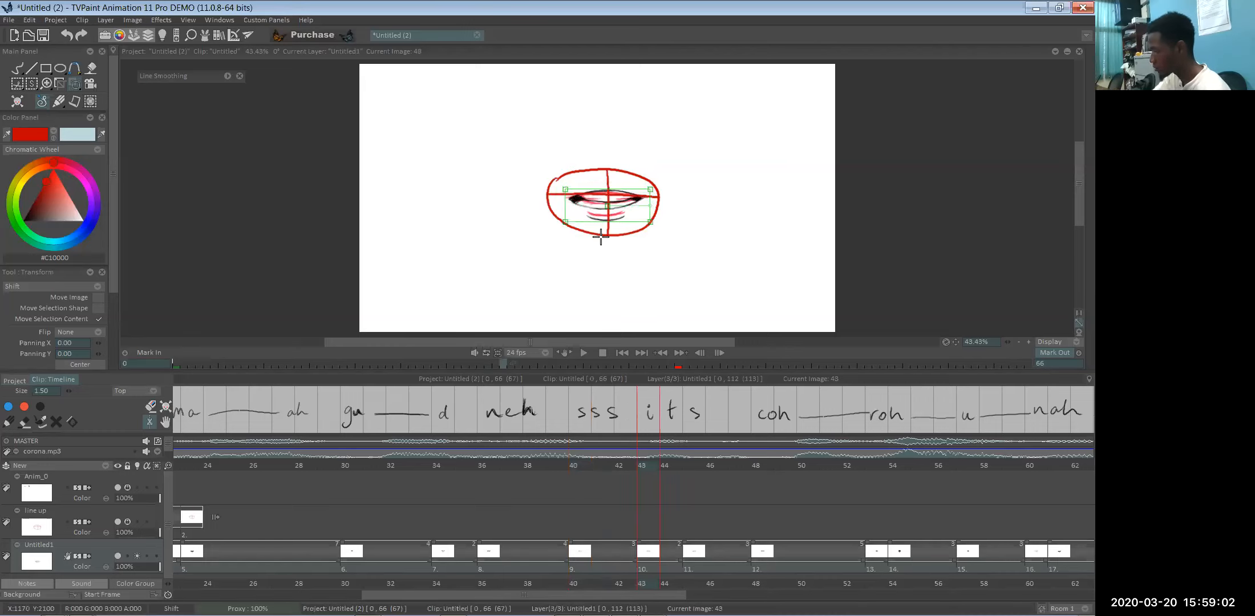
mouse_move(666, 184)
left_mouse_down()
mouse_move(651, 206)
mouse_move(613, 213)
left_mouse_up()
key("Return")
left_click(697, 587)
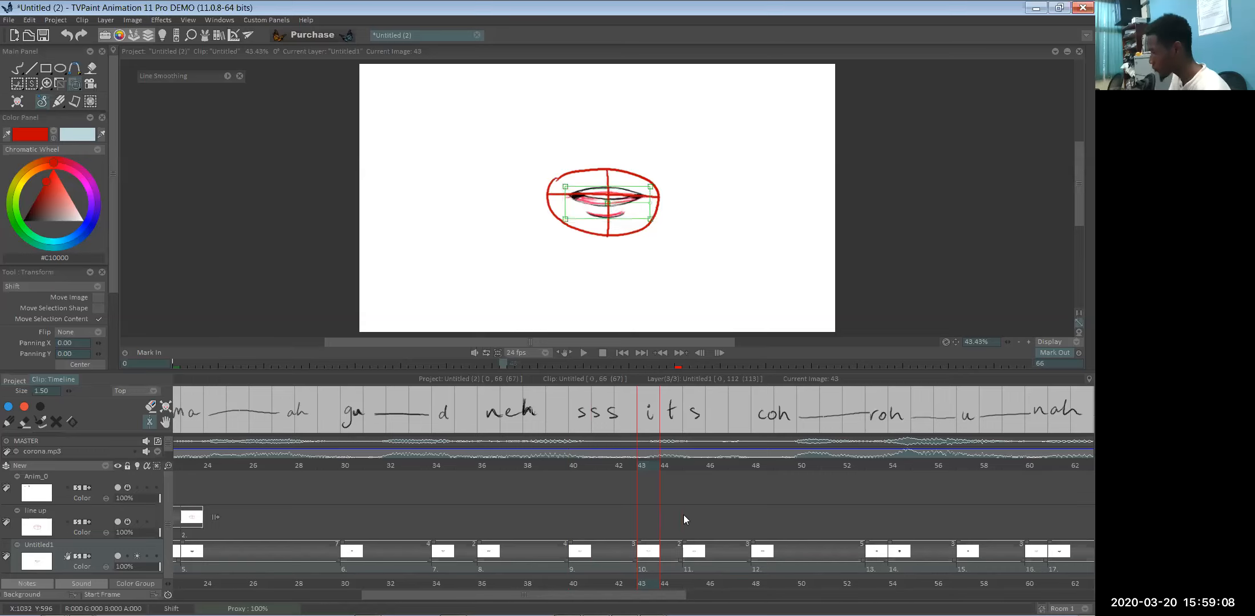
left_click_drag(610, 218, 609, 212)
key("Return")
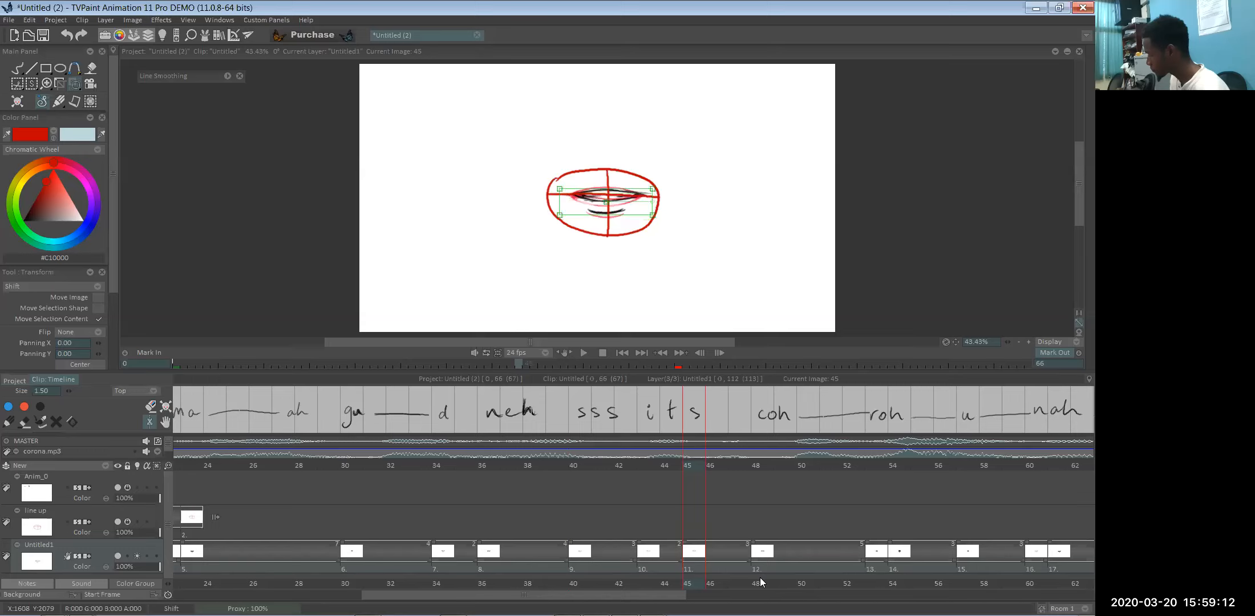
- Shift the "coh" mouth at frame 48 and the mouth at frame 53 onto the guide's centre lines
left_click(754, 563)
left_click_drag(644, 195, 647, 197)
key("Return")
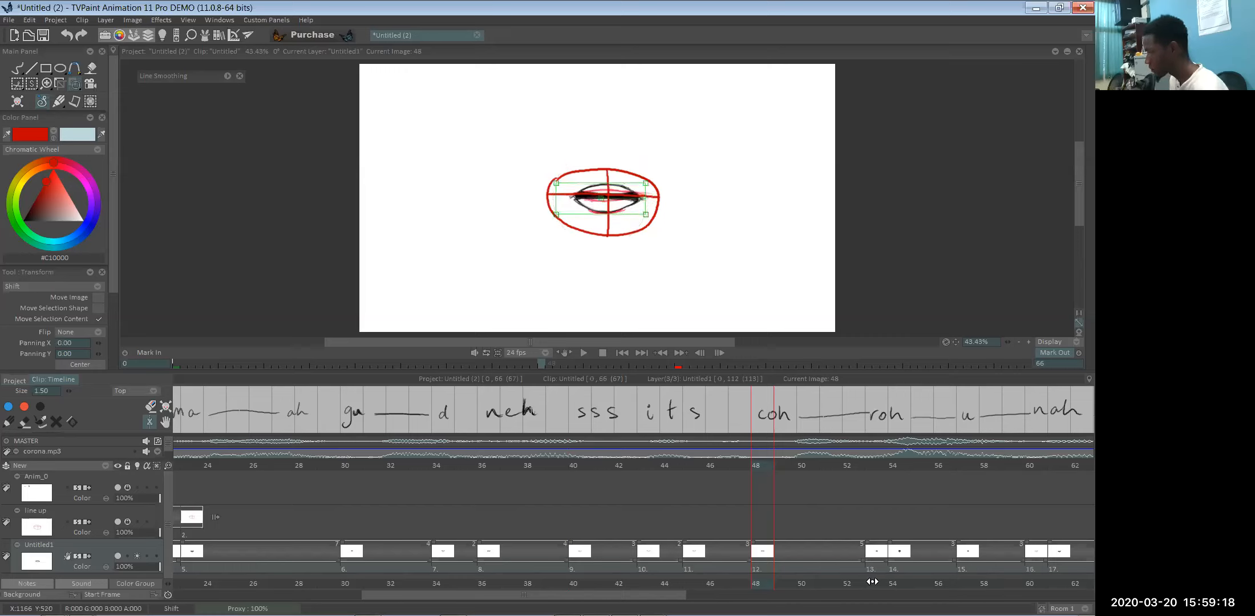
left_click(867, 558)
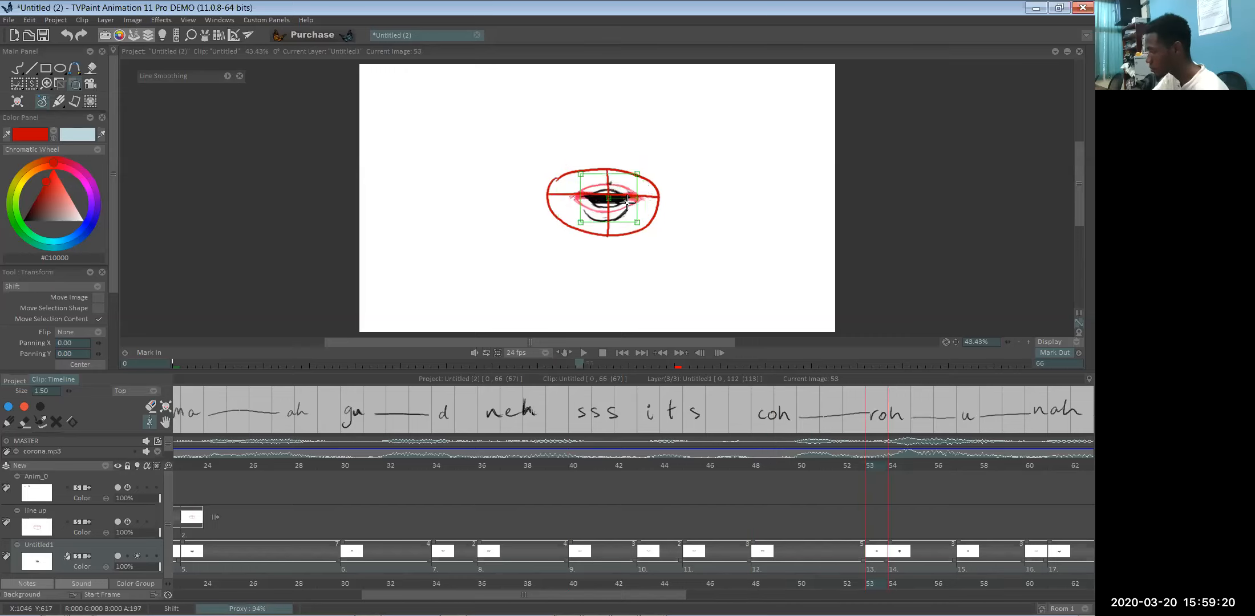
left_click_drag(626, 201, 628, 200)
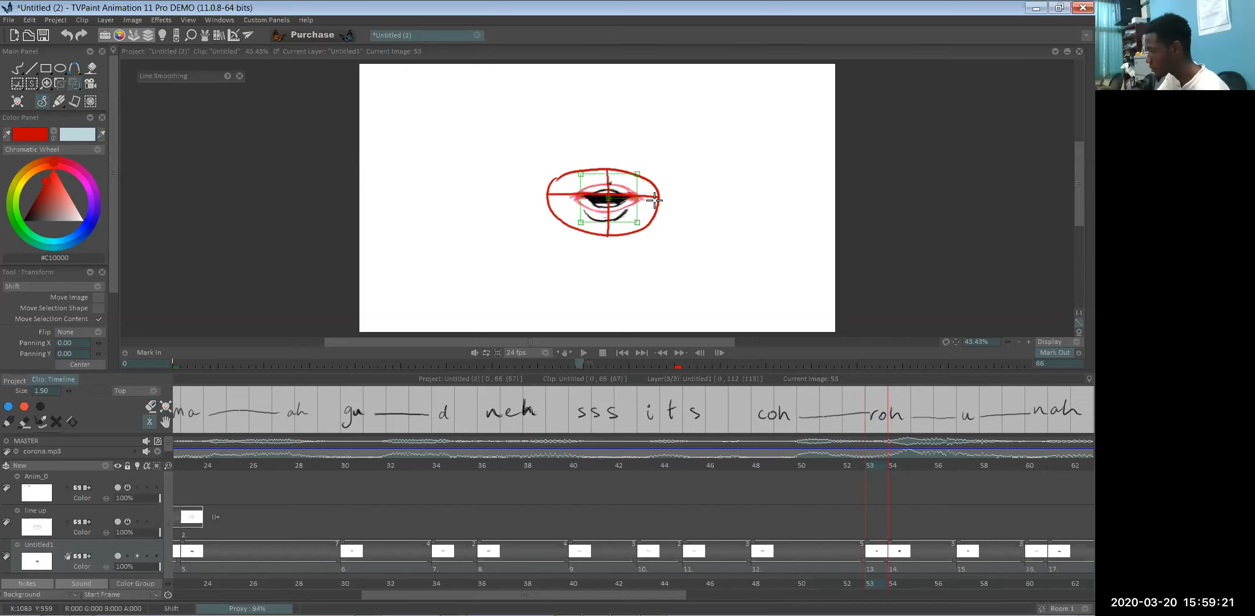
- Draw a short black curved line below the lower lip of the frame 48 mouth with the freehand Pencil Brush
left_click(759, 583)
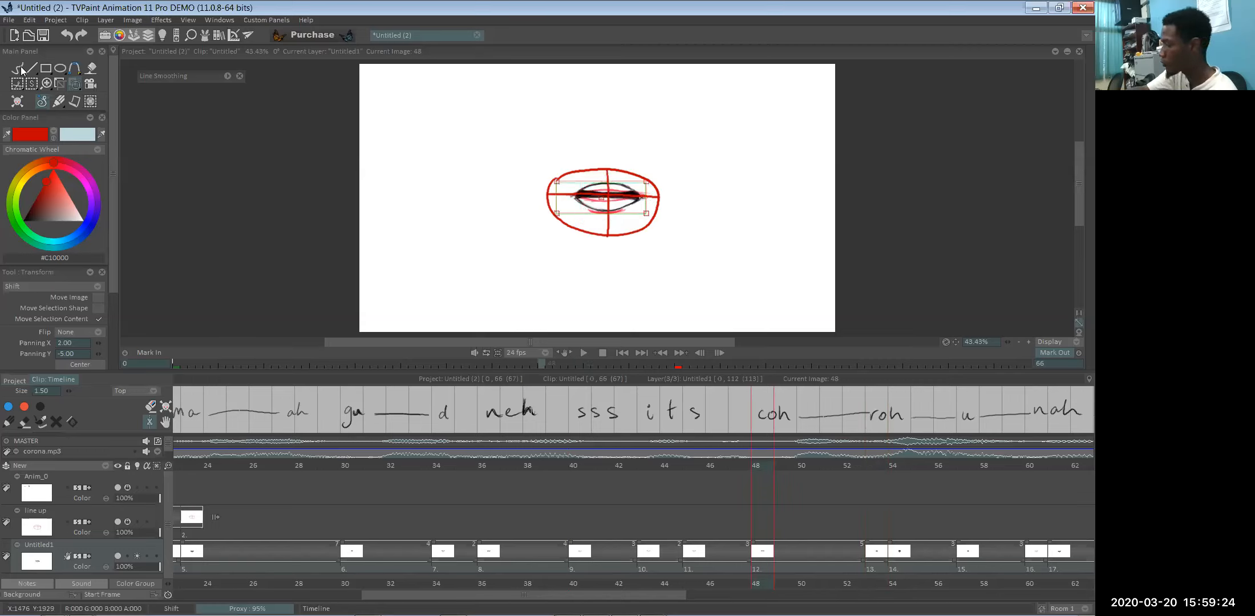
key("Return")
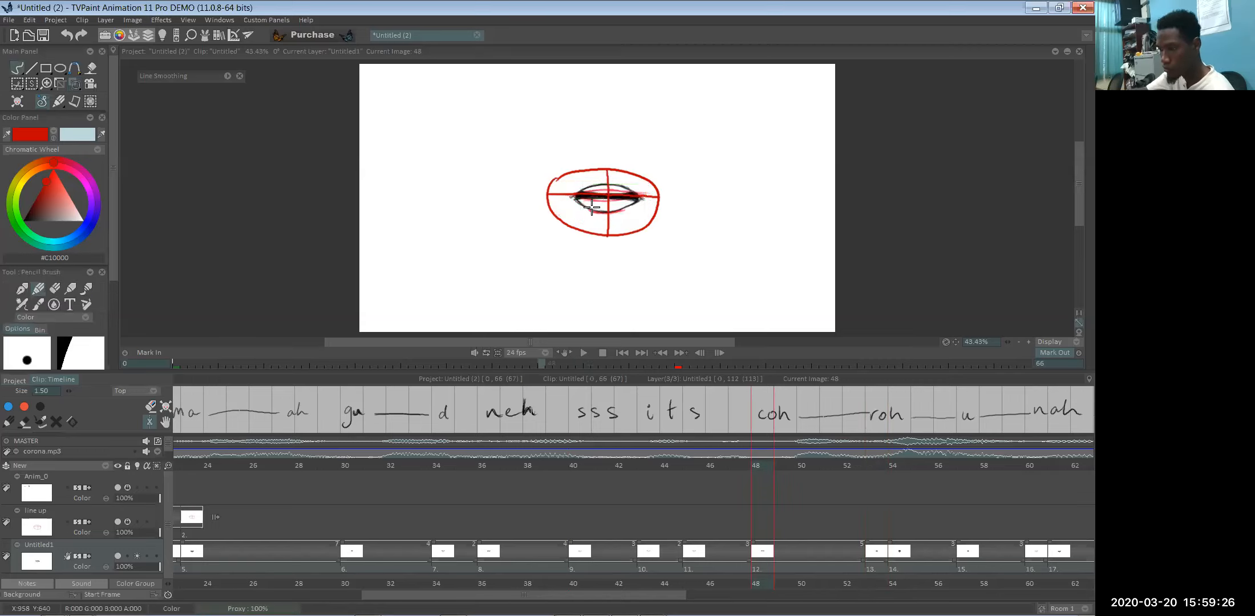
left_click(22, 221)
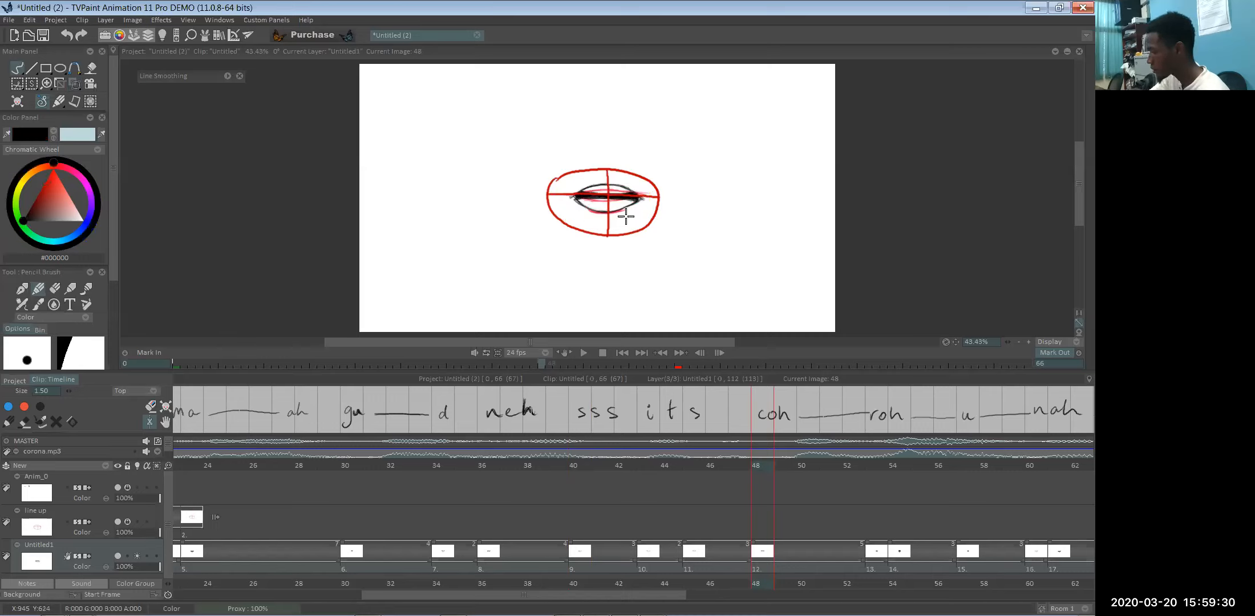
left_click_drag(593, 220, 623, 221)
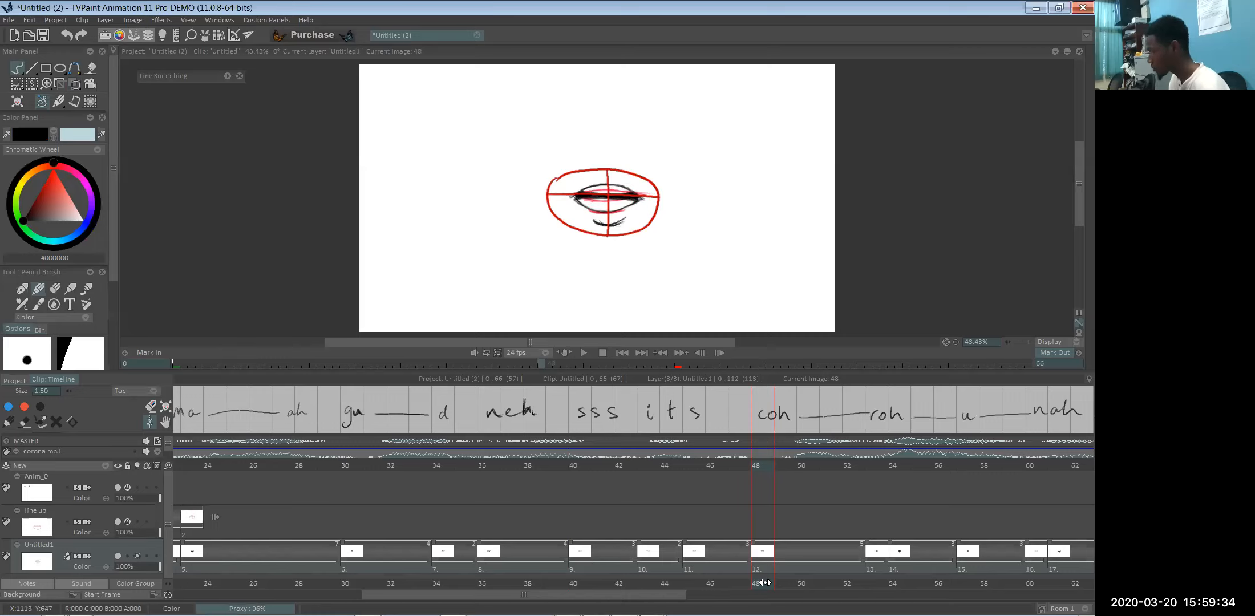
mouse_move(897, 589)
left_mouse_down()
mouse_move(546, 577)
mouse_move(788, 575)
left_mouse_up()
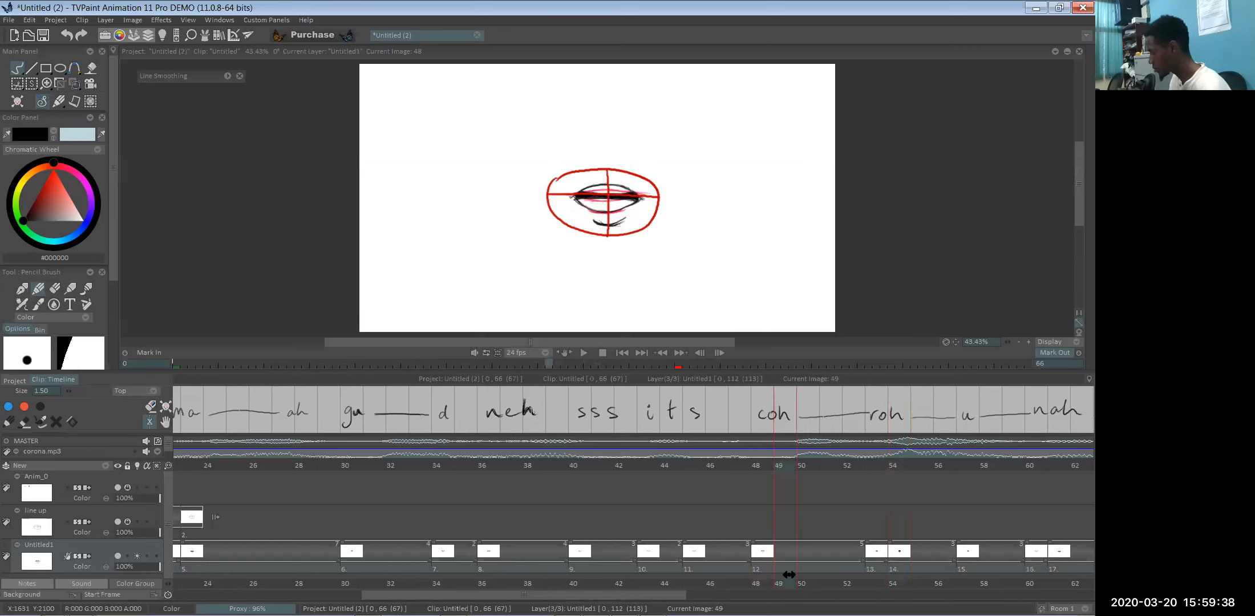
left_click(767, 564)
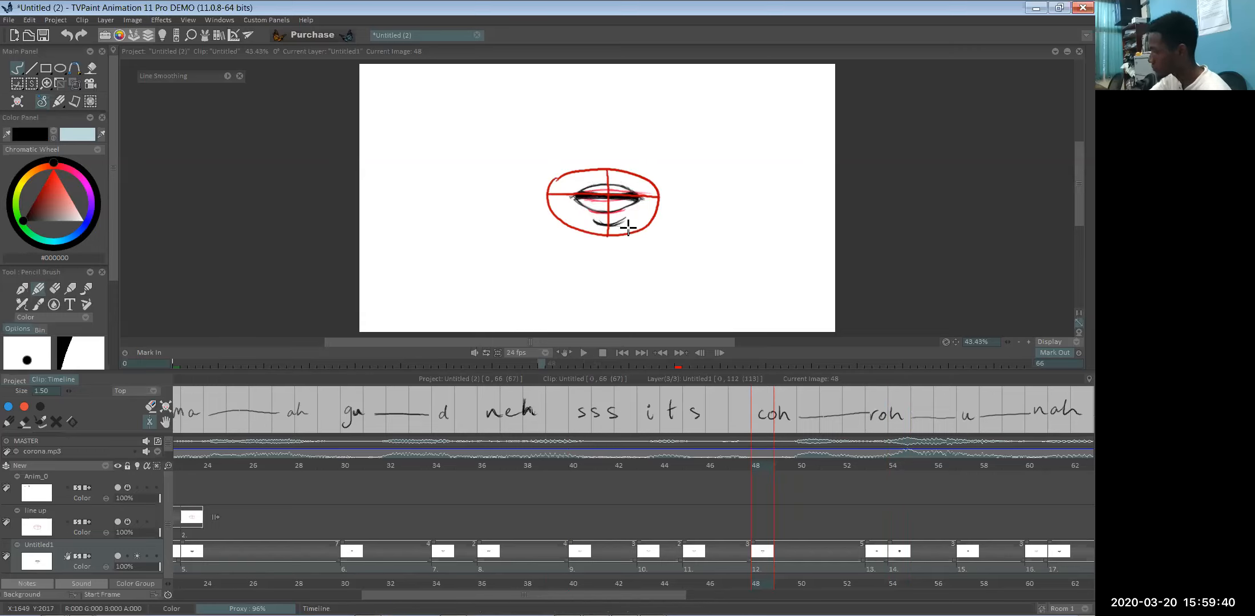
- Erase the line below the frame 48 mouth, try a lighter curve there and erase that too
key("e")
left_click_drag(594, 223, 640, 218)
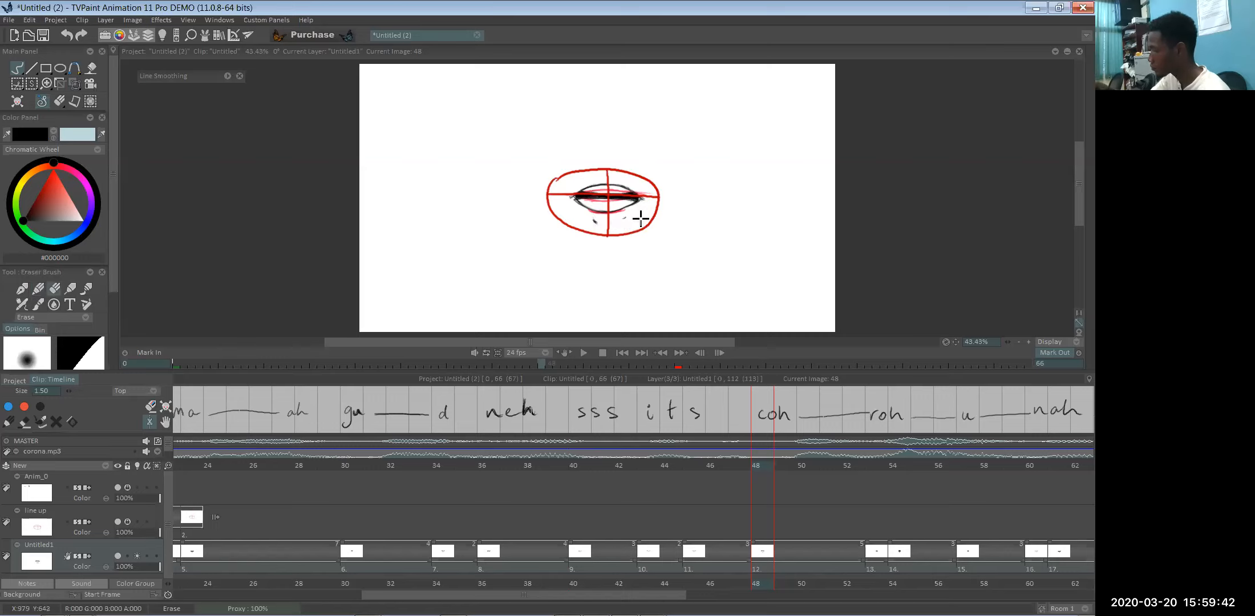
key("e")
left_click_drag(621, 222, 595, 224)
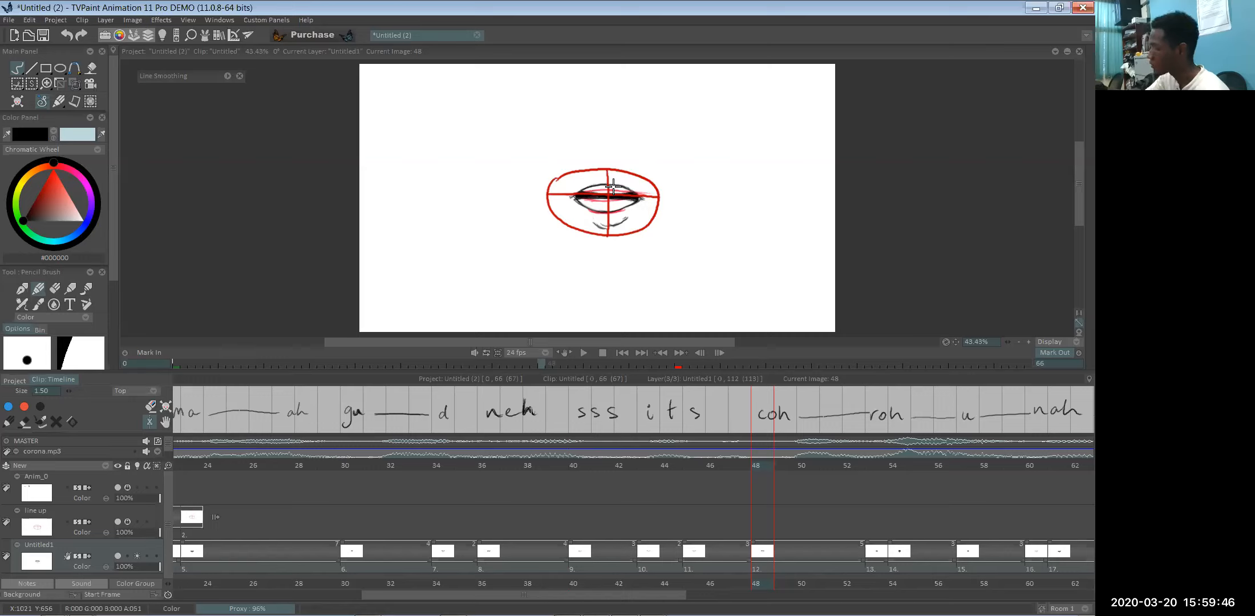
key("e")
left_click_drag(619, 222, 597, 204)
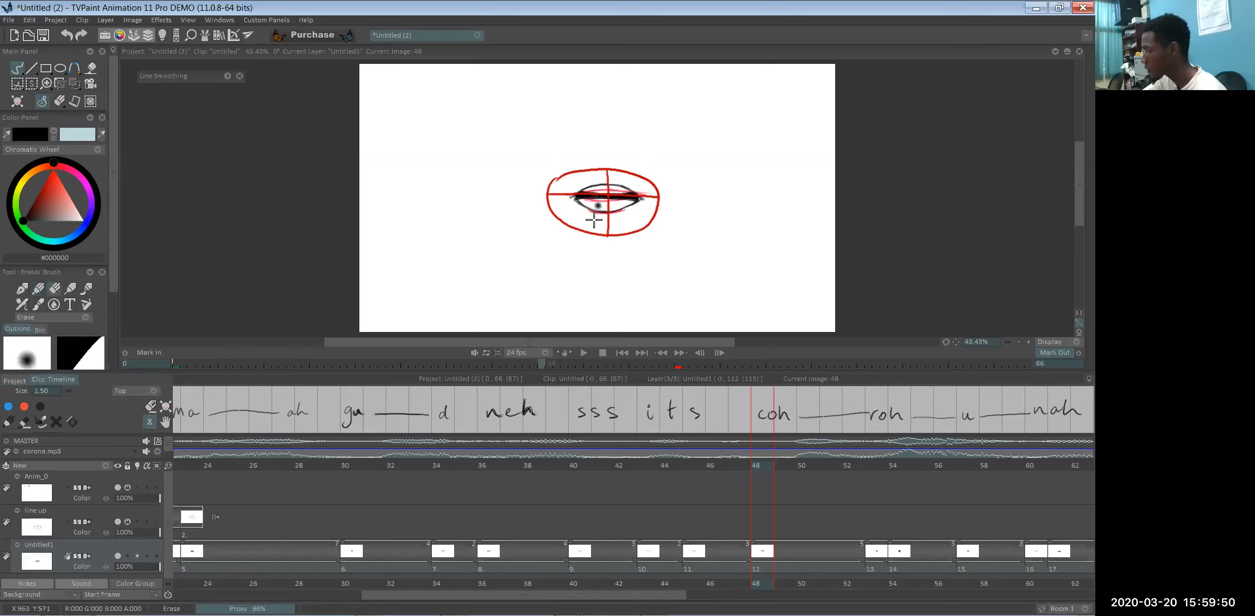
- Redraw the curved line below the frame 48 mouth and erase its stray strokes, leaving the pencil active
key("e")
left_click_drag(592, 219, 623, 218)
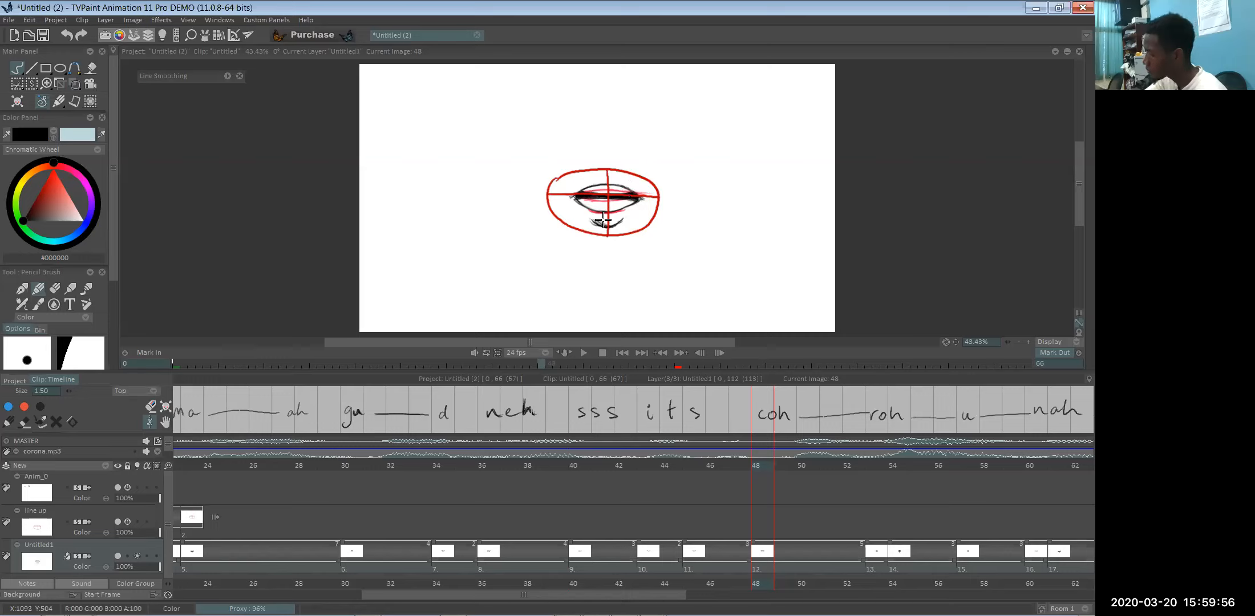
key("e")
left_click_drag(596, 218, 608, 225)
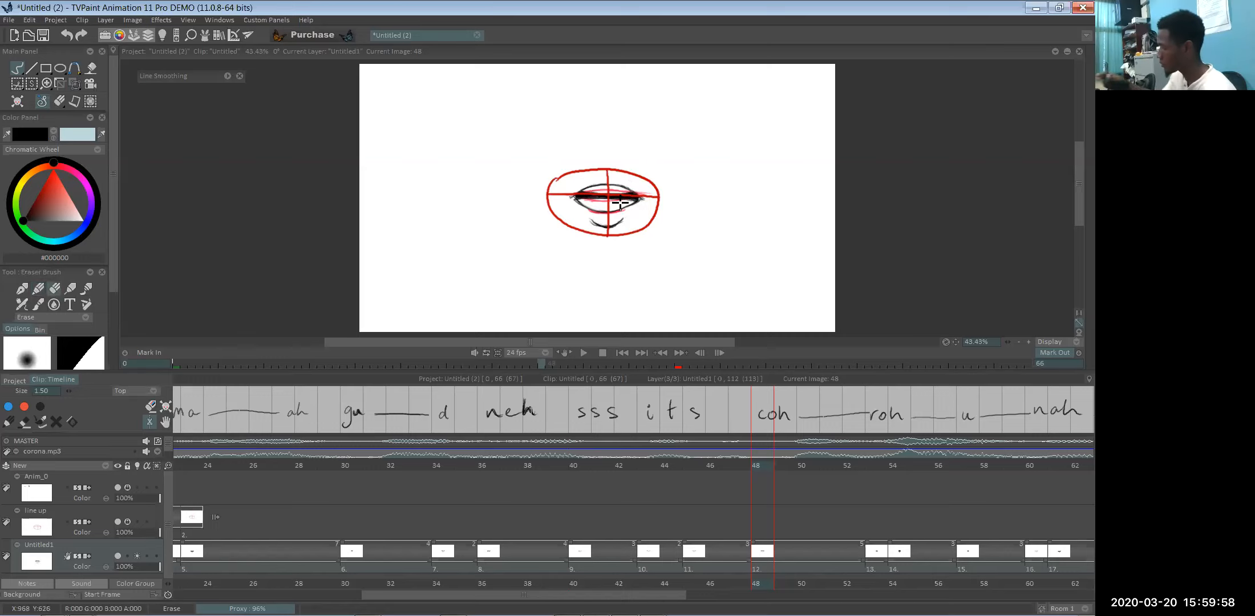
key("e")
- Check the mouths at frames 53, 54, 57 and 60 against the guide, and shift the frame 61 mouth up and left onto its centre lines
left_click(866, 581)
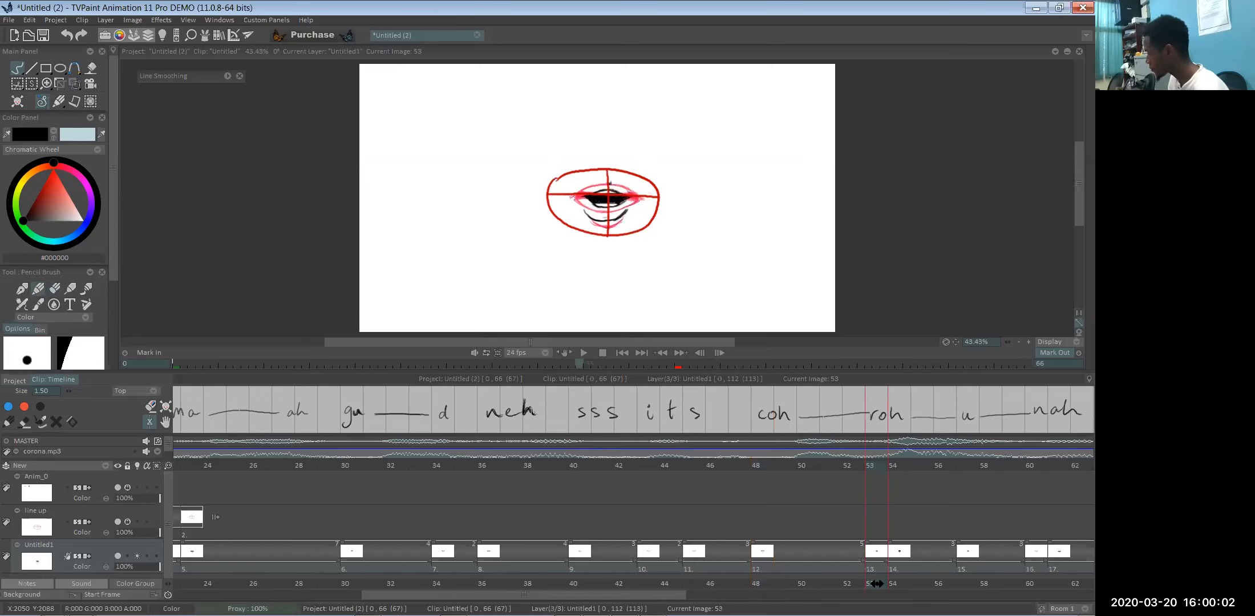
left_click(898, 583)
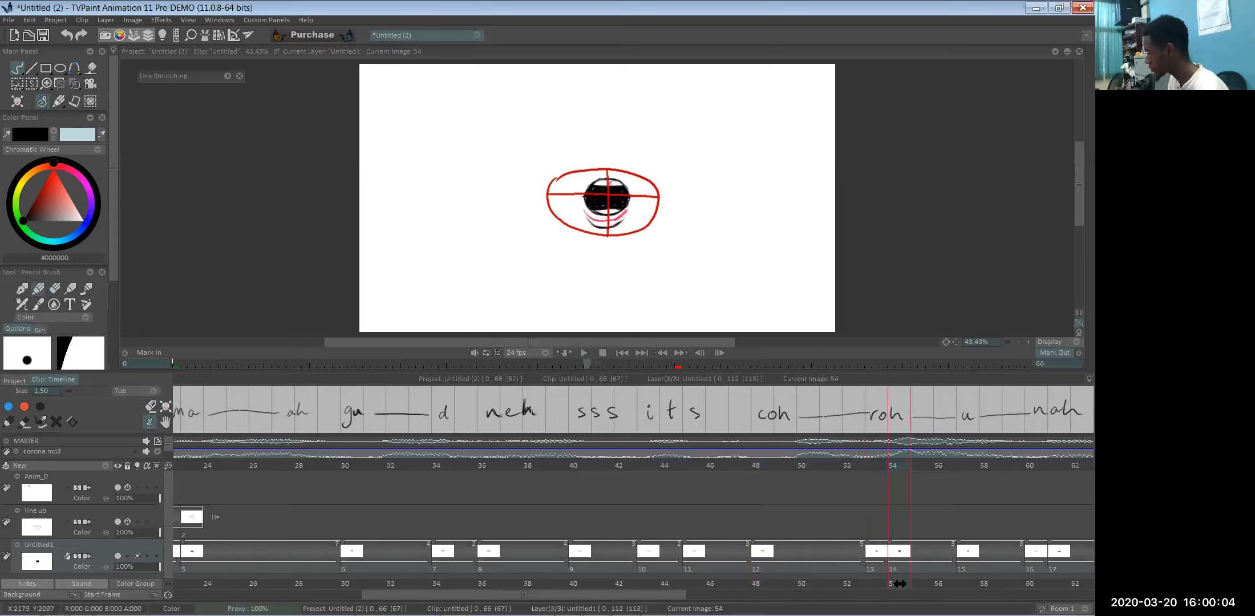
left_click(961, 585)
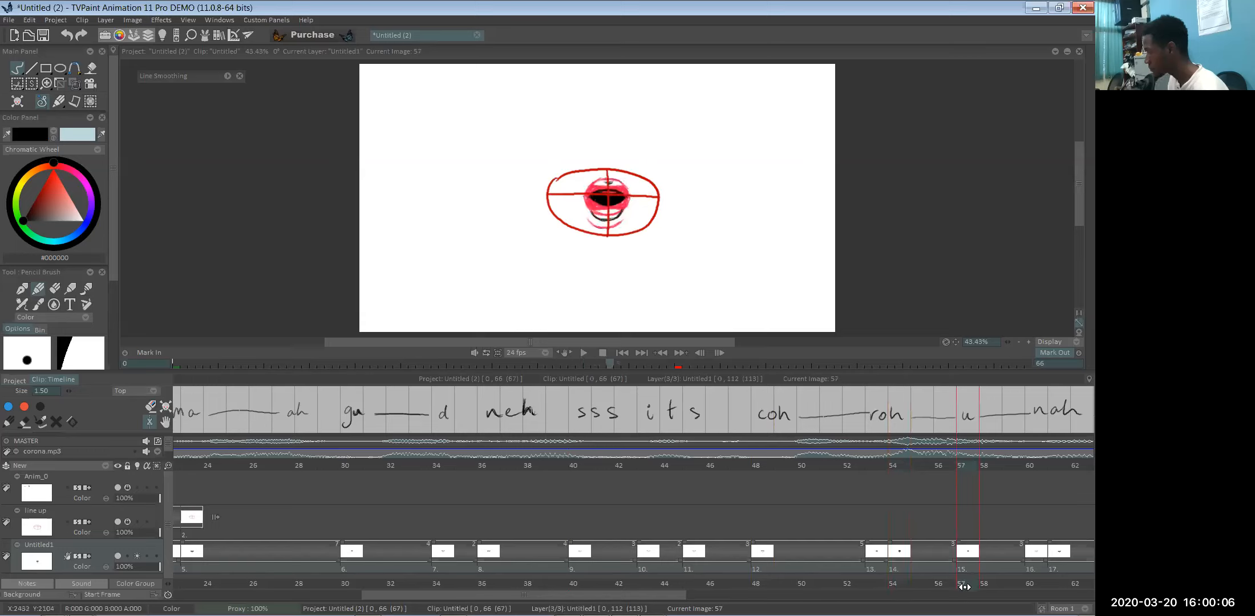
left_click(1030, 584)
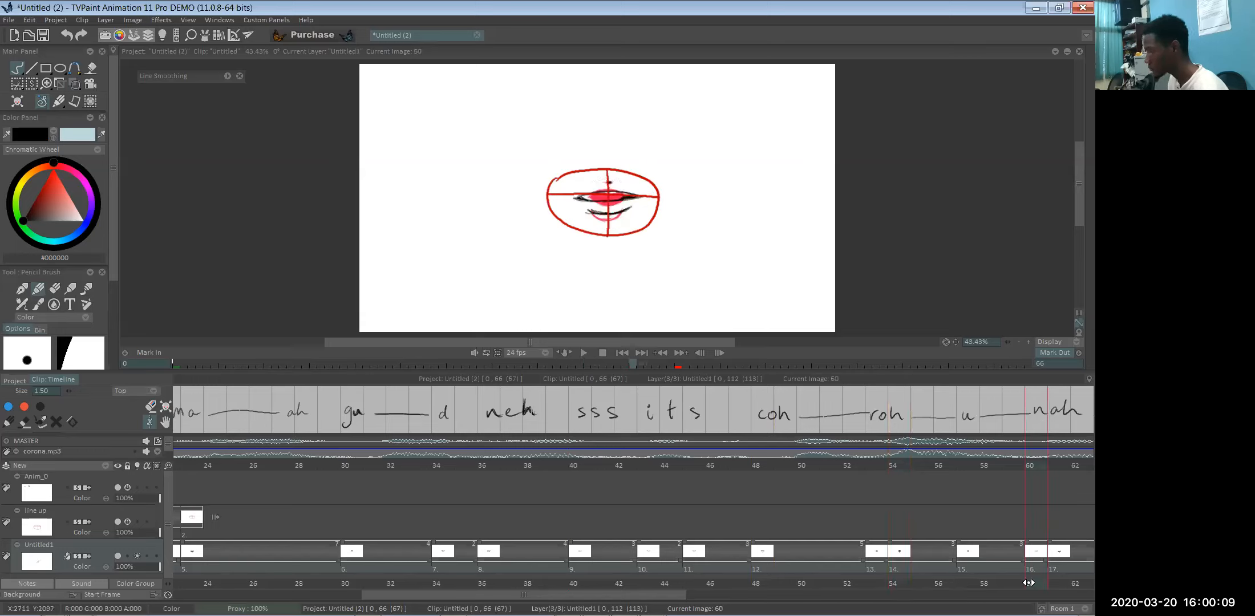
left_click(1059, 584)
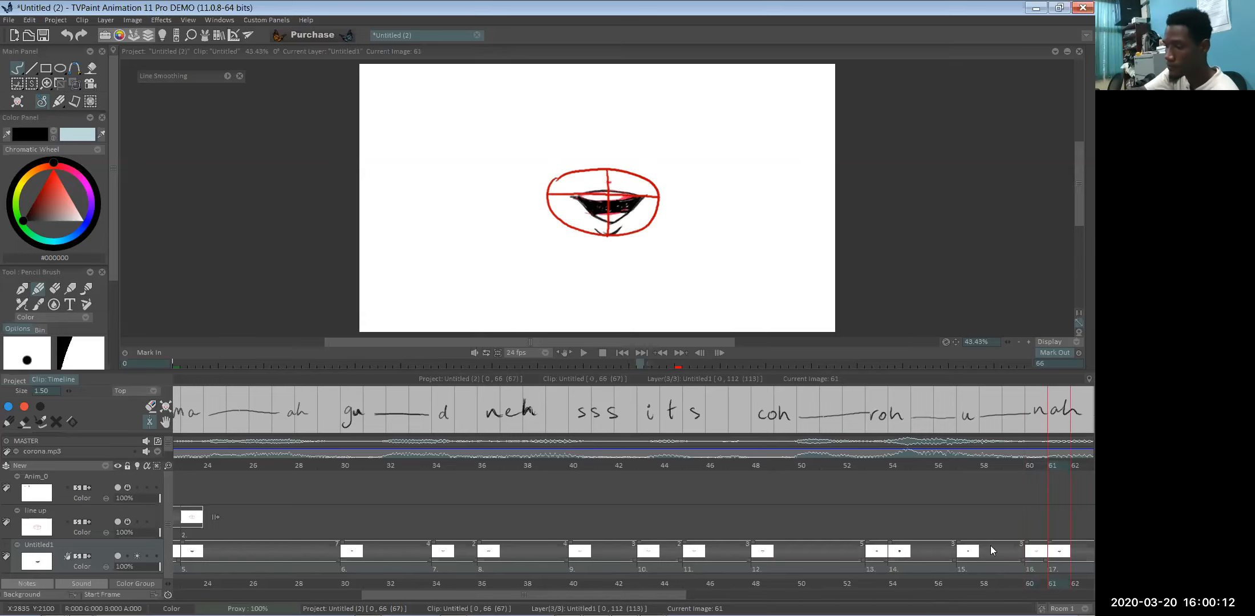
left_click(93, 84)
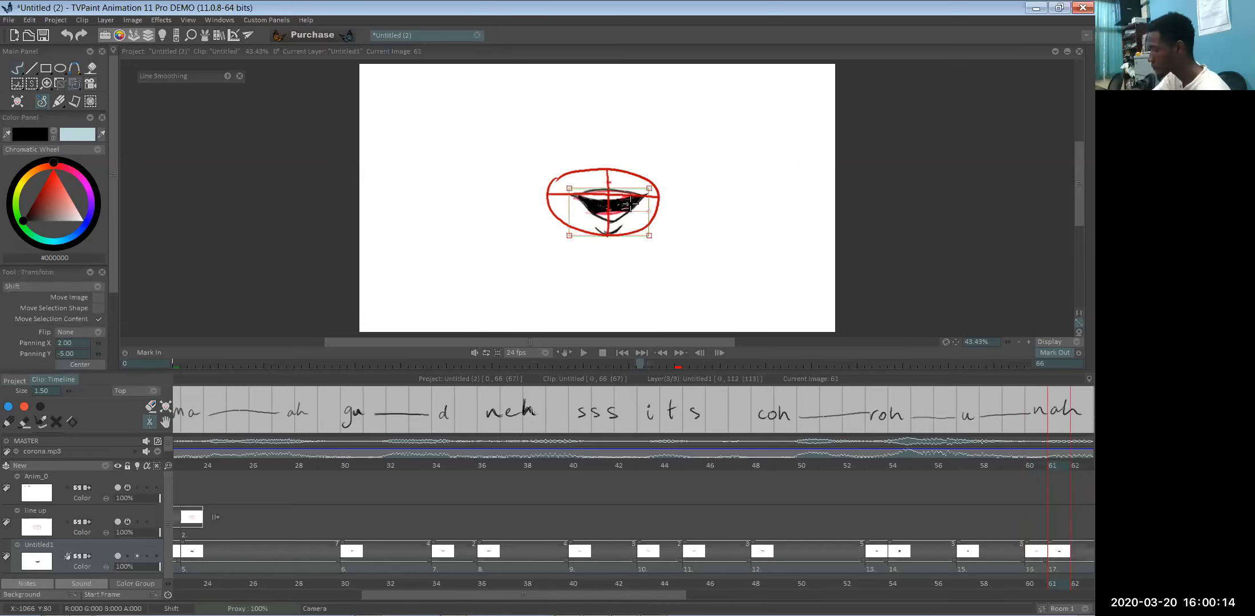
left_click_drag(628, 203, 626, 199)
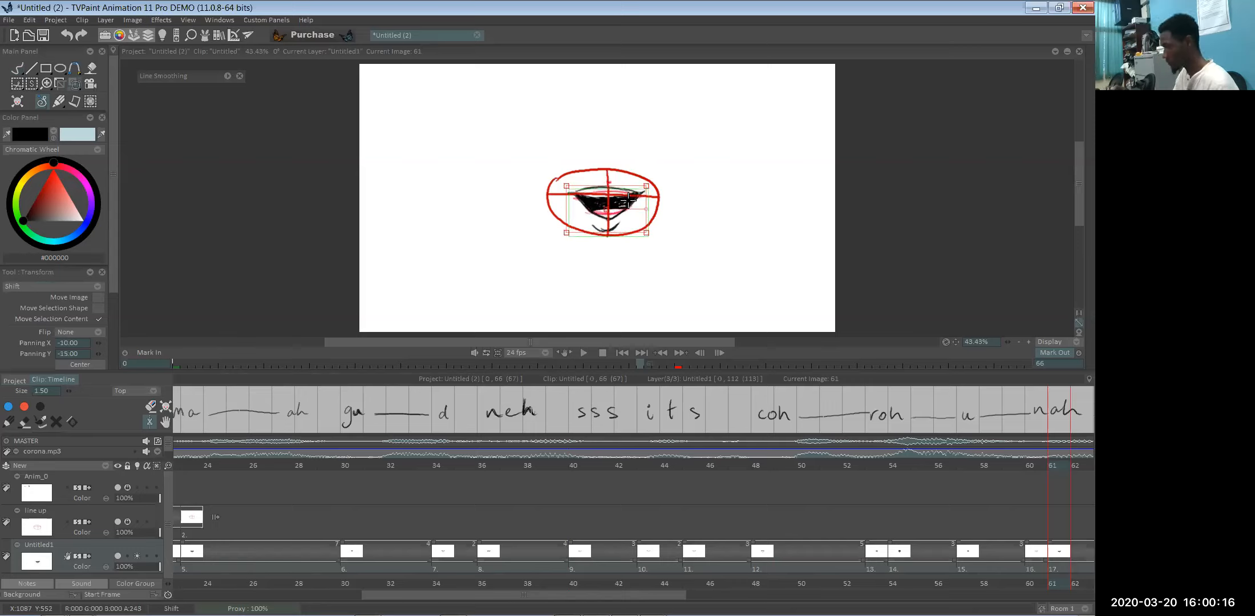
key("Return")
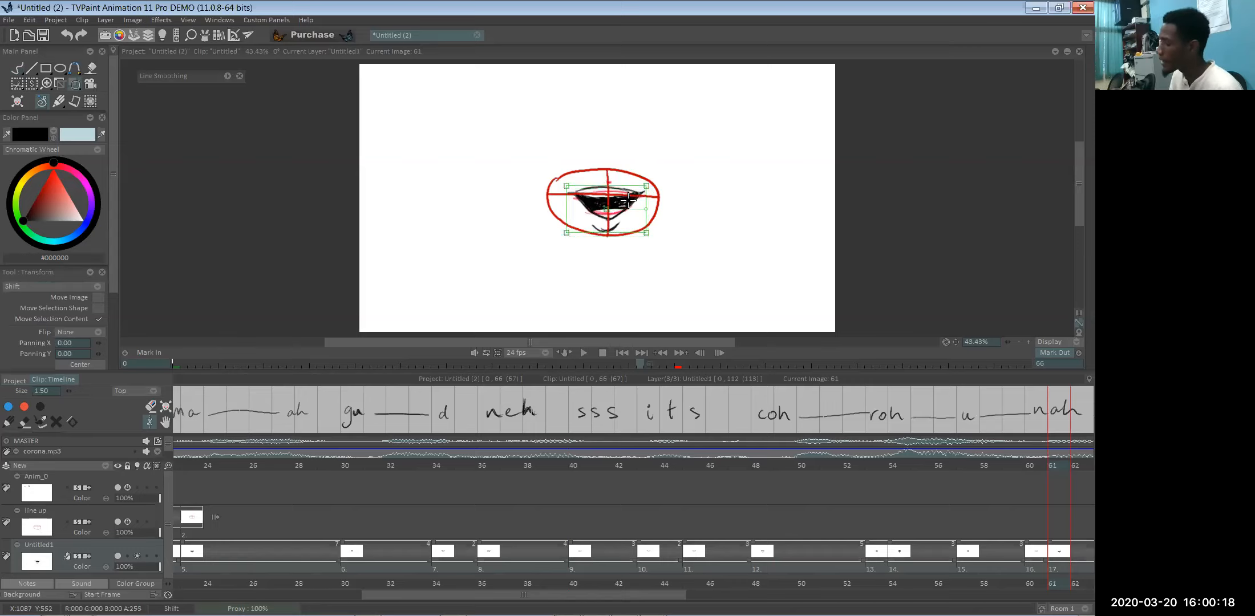
- Preview the animation, set the "line up" layer's opacity to 0%, and play the mouths again without the guide
left_click(581, 355)
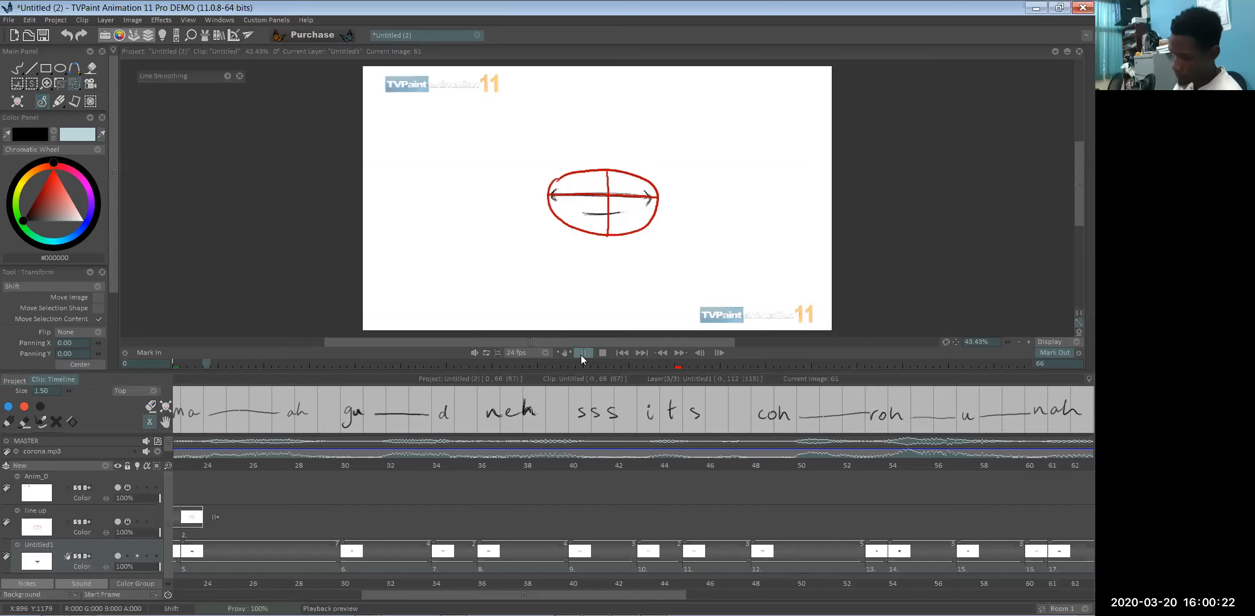
left_click(138, 556)
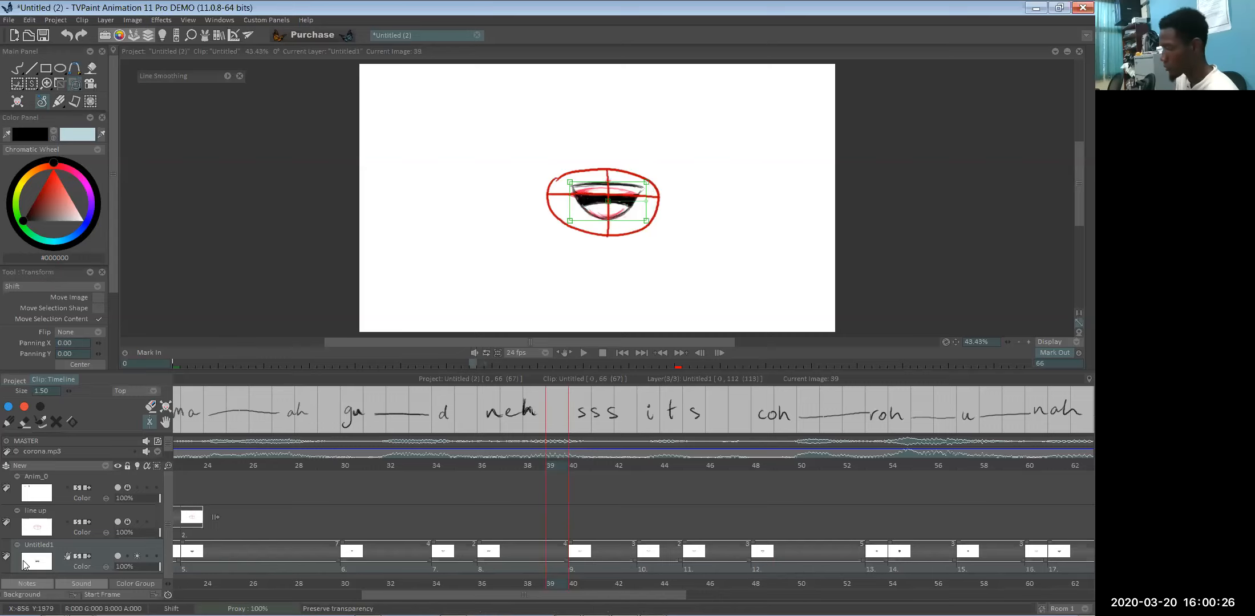
left_click(110, 532)
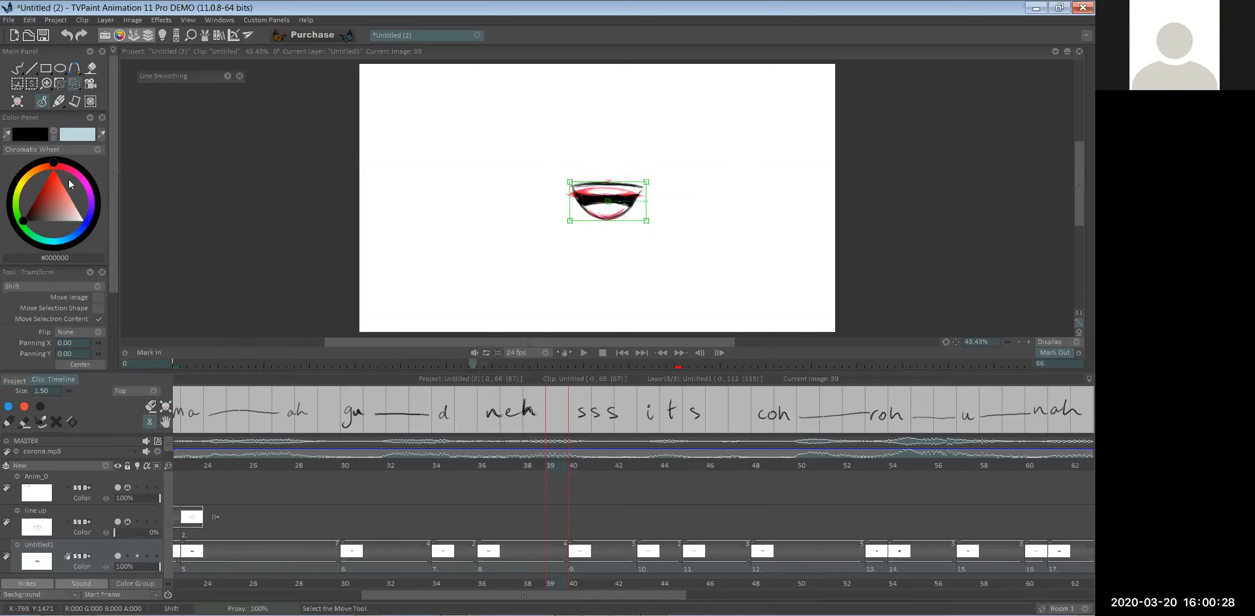
left_click(583, 353)
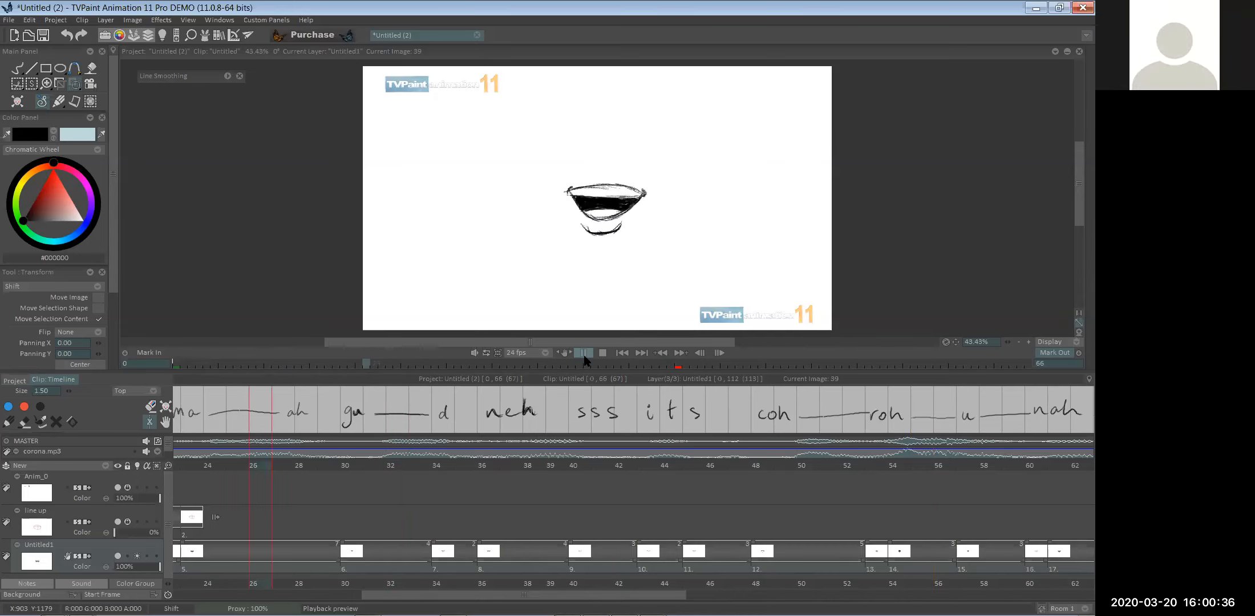
left_click(584, 357)
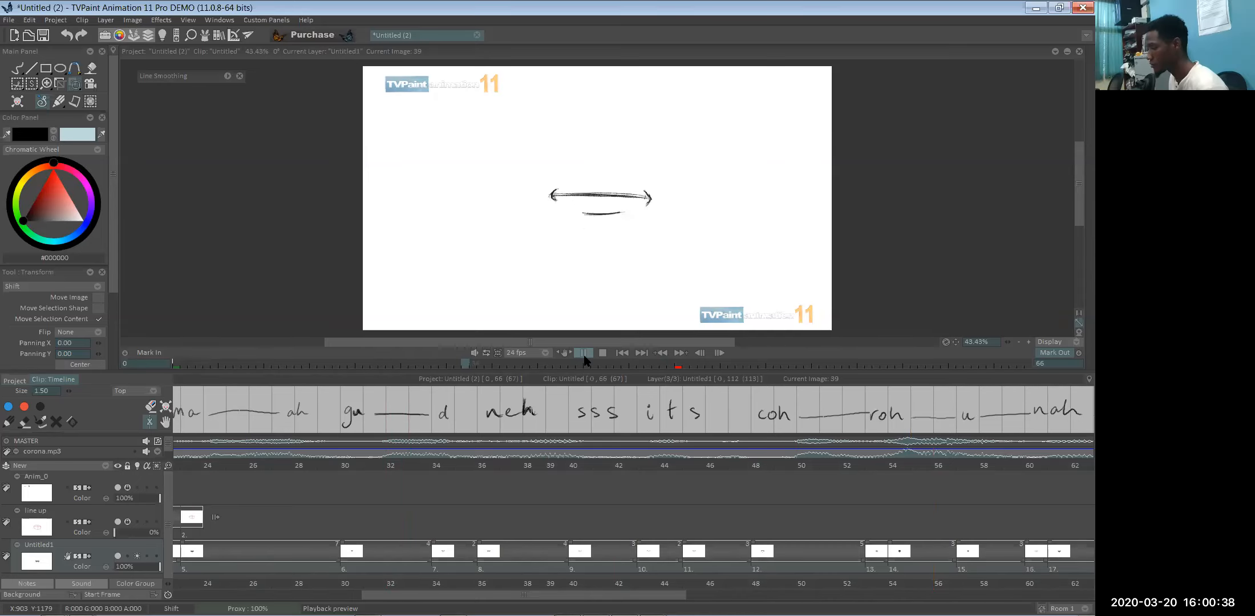